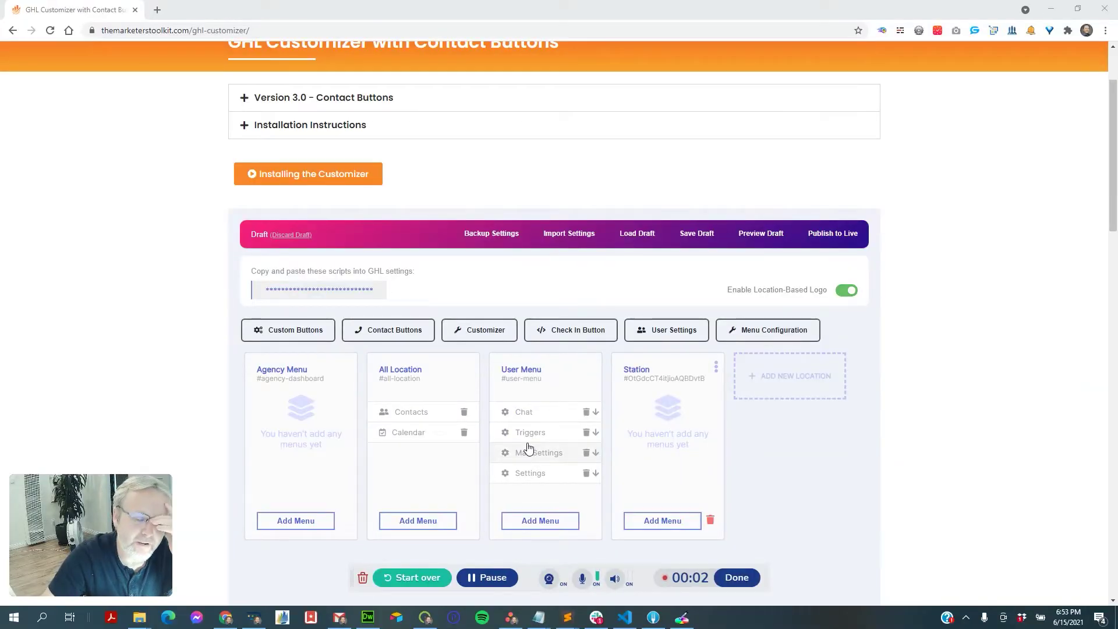
# Switch to the demo account window and examine its main navigation, including the Marketing Automation and Publishing menus
pyautogui.scroll(2, 541, 446)
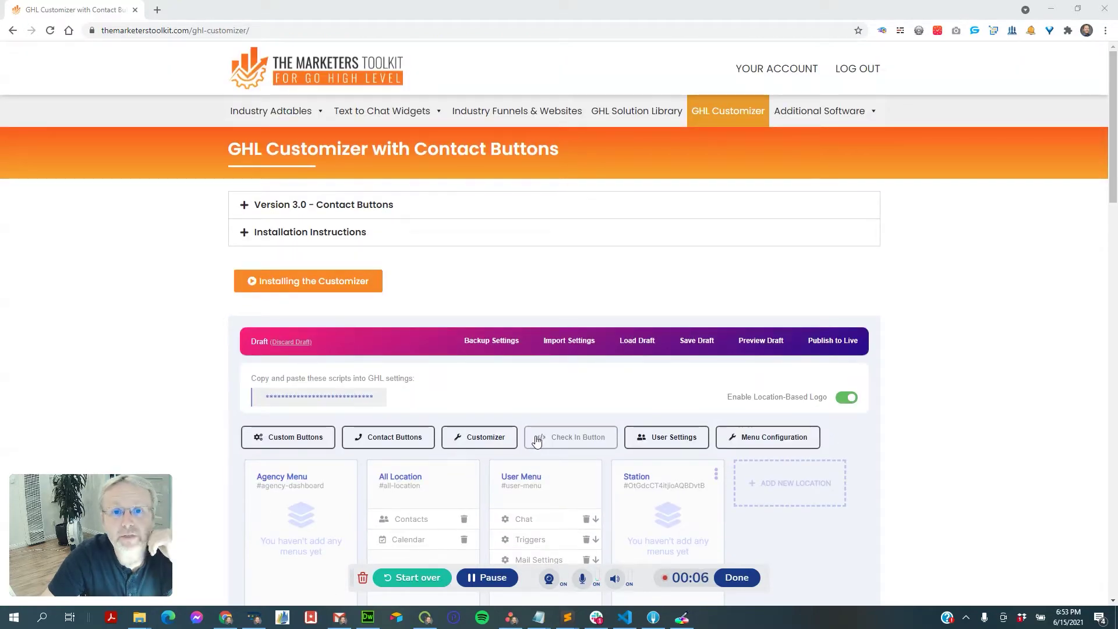
pyautogui.scroll(-2, 790, 507)
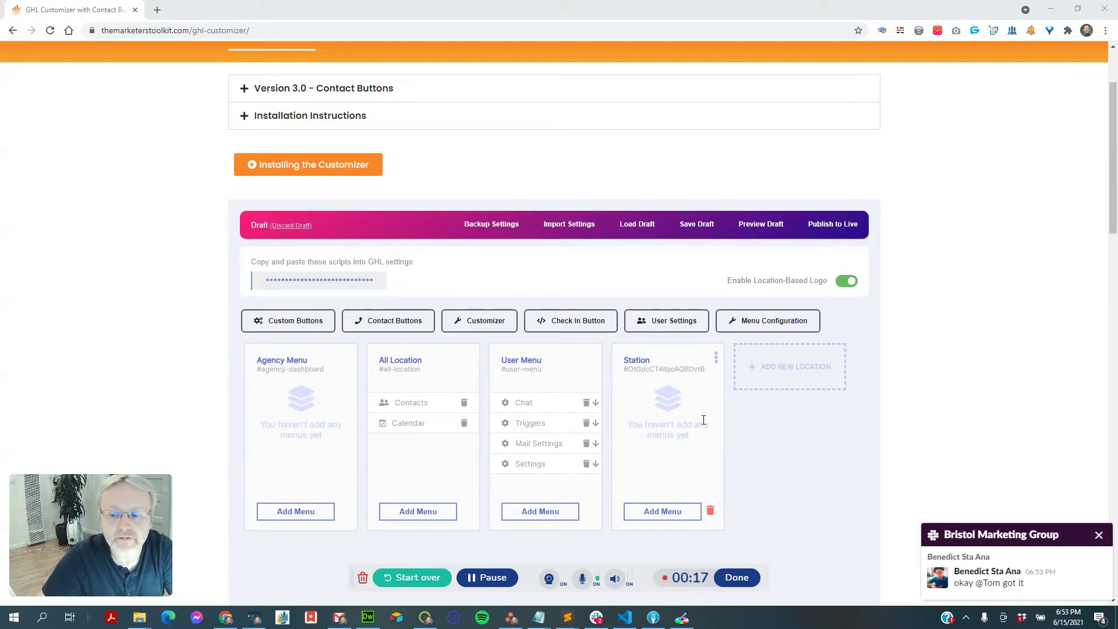
pyautogui.click(1099, 535)
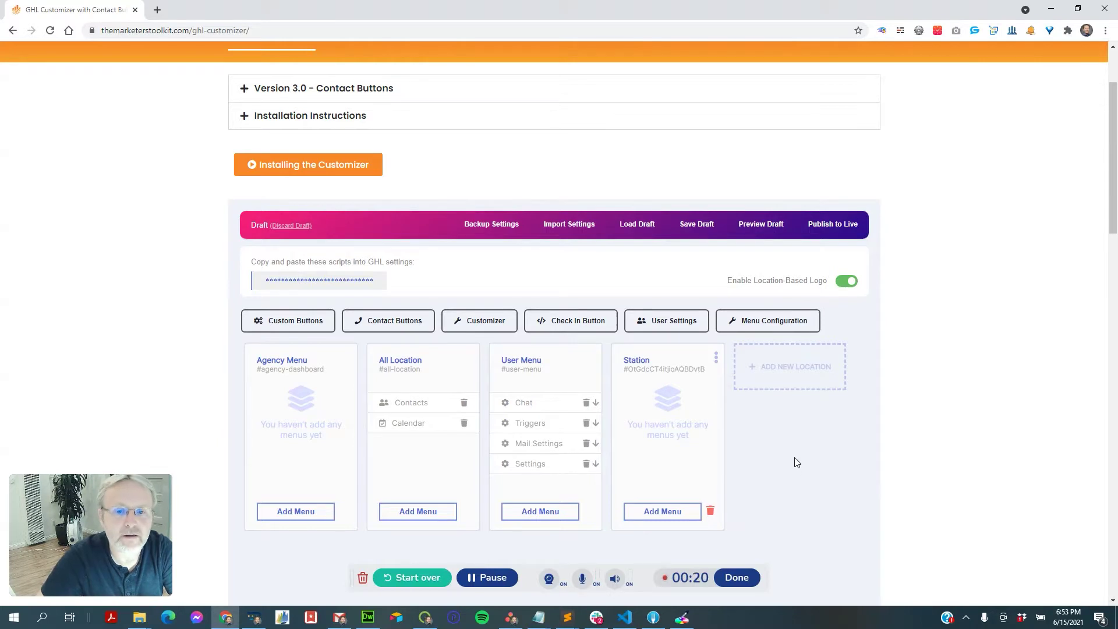
pyautogui.hotkey('alt', 'Tab')
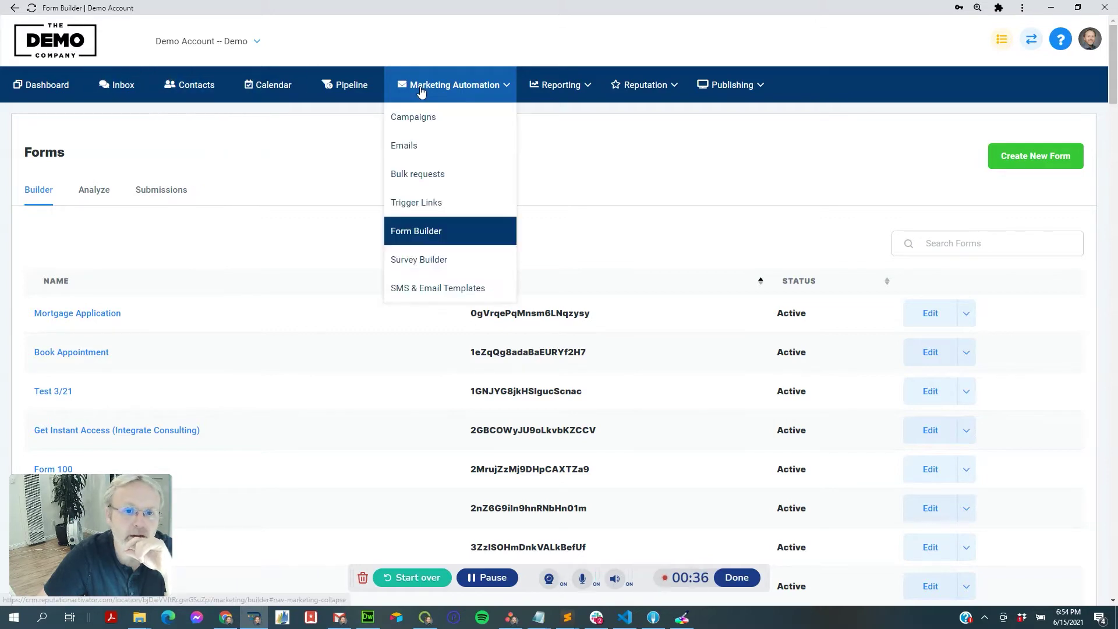
pyautogui.moveTo(738, 93)
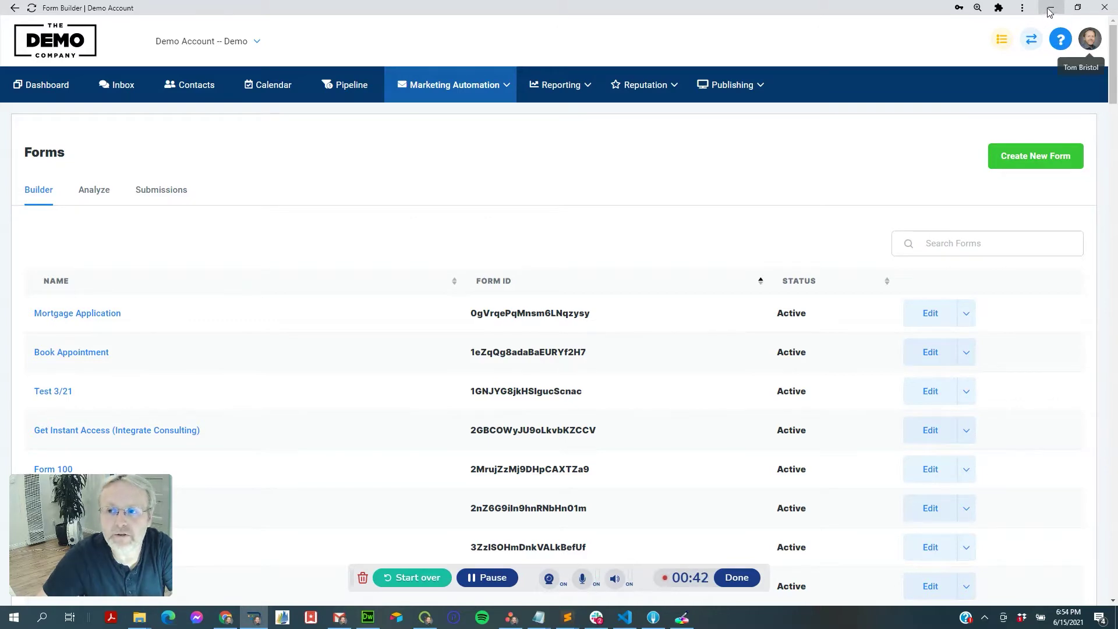
# Open the GHL Customizer's menu configuration and compare its edited and hidden menus with the demo account's navigation
pyautogui.hotkey('alt', 'Tab')
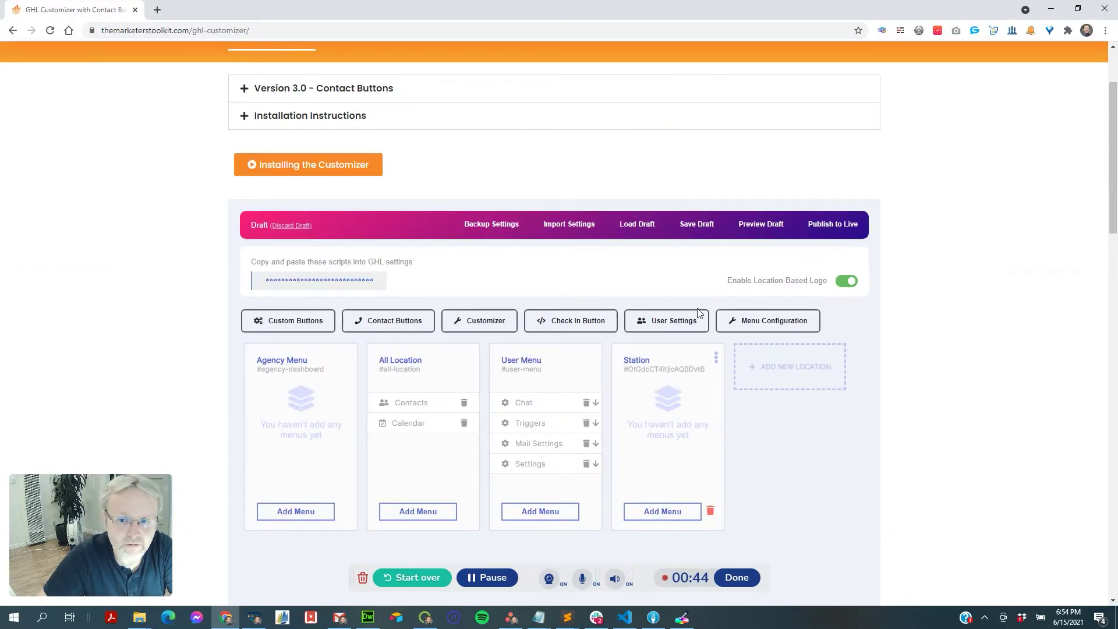
pyautogui.click(788, 320)
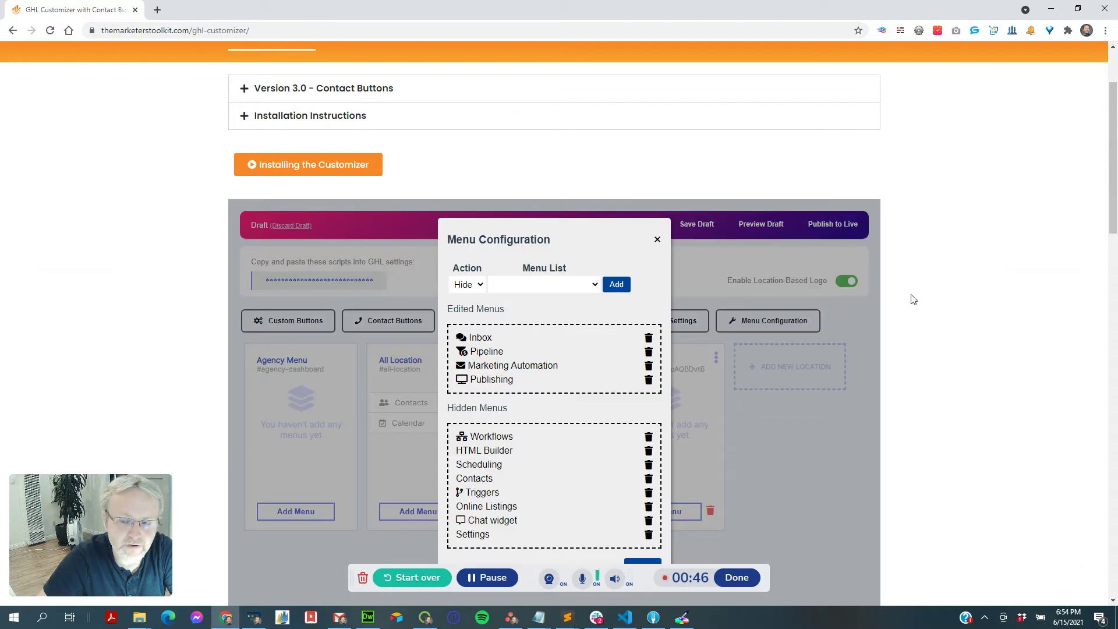
pyautogui.scroll(-1, 914, 298)
pyautogui.scroll(-2, 914, 298)
pyautogui.scroll(1, 910, 291)
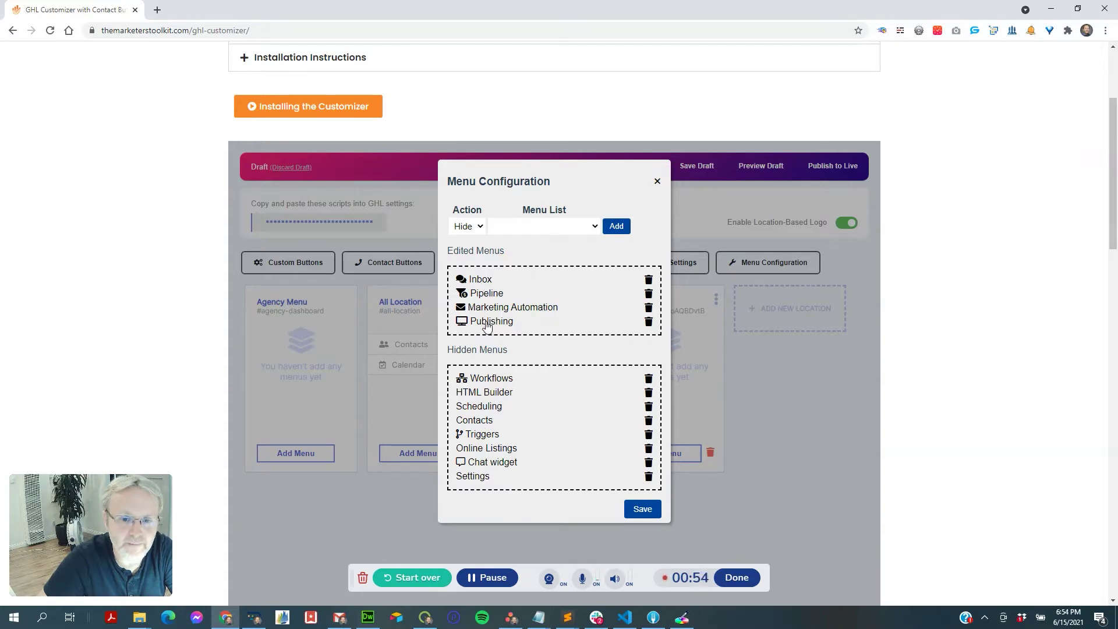
pyautogui.hotkey('alt', 'Tab')
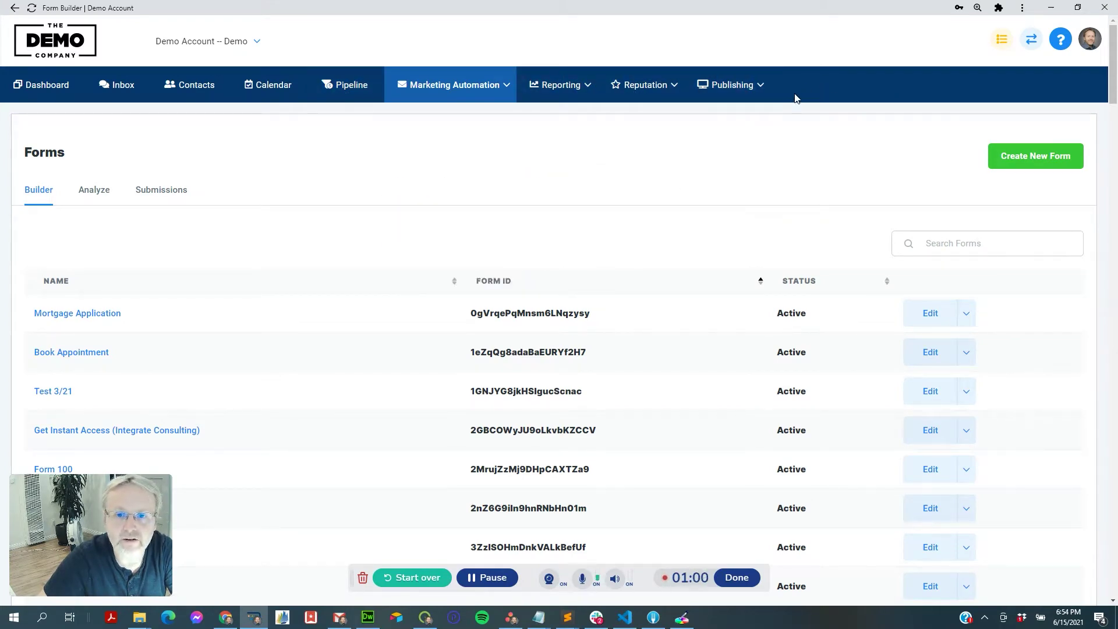
pyautogui.moveTo(418, 101)
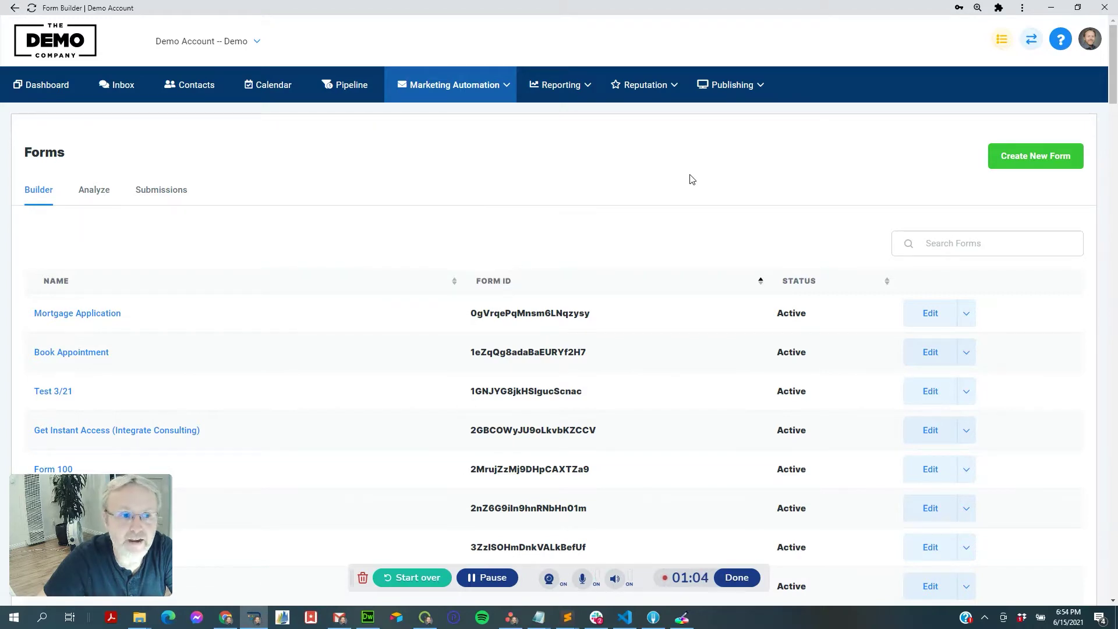
# Return to the GHL Customizer, remove Inbox from the edited menus and save the menu configuration
pyautogui.hotkey('alt', 'Tab')
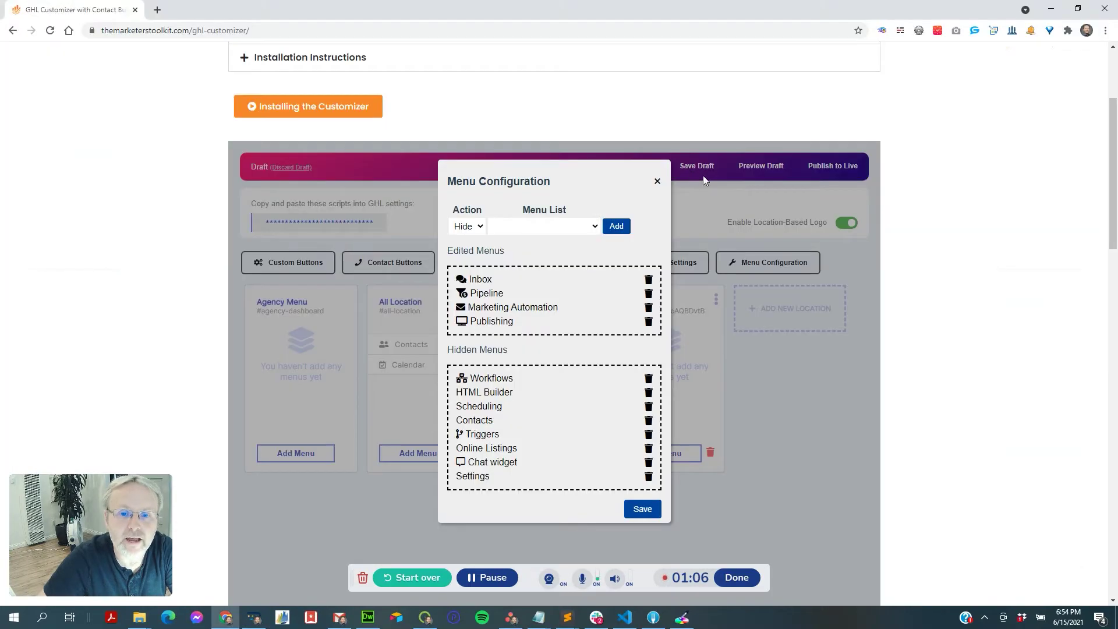
pyautogui.click(649, 281)
pyautogui.click(469, 226)
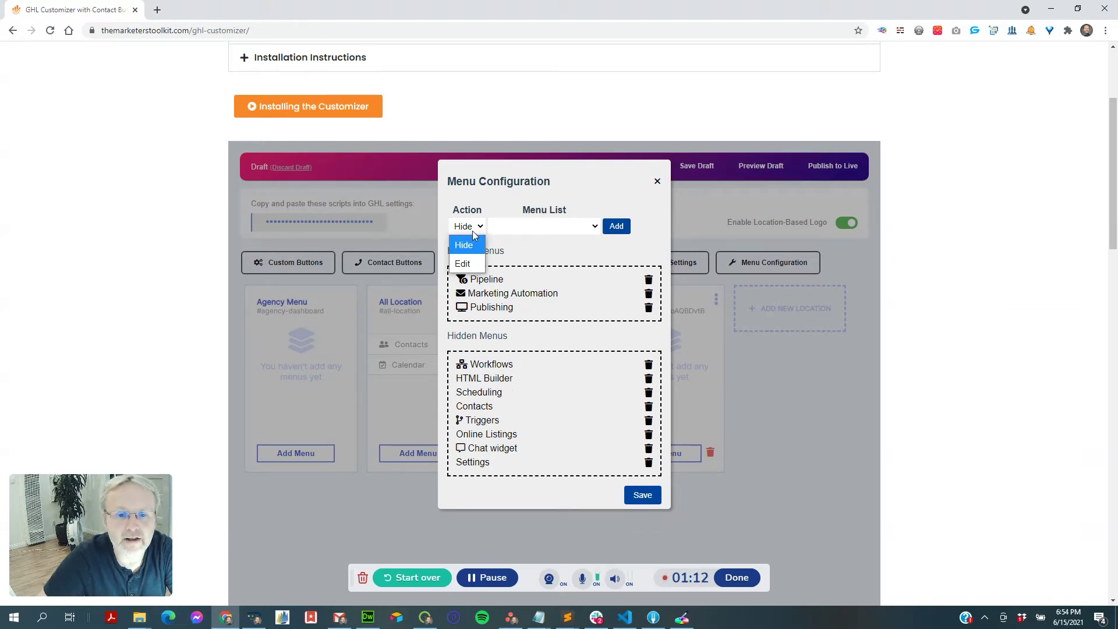
pyautogui.click(522, 241)
pyautogui.click(643, 496)
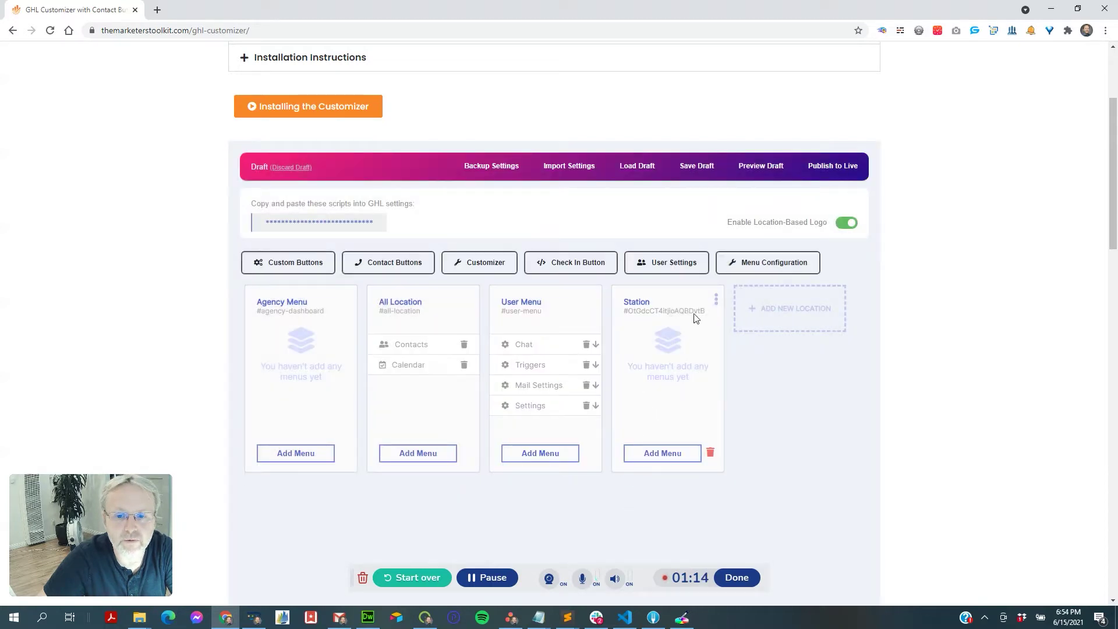
# In the menu configuration, choose to edit the Conversations menu and rename it Inbox
pyautogui.click(753, 270)
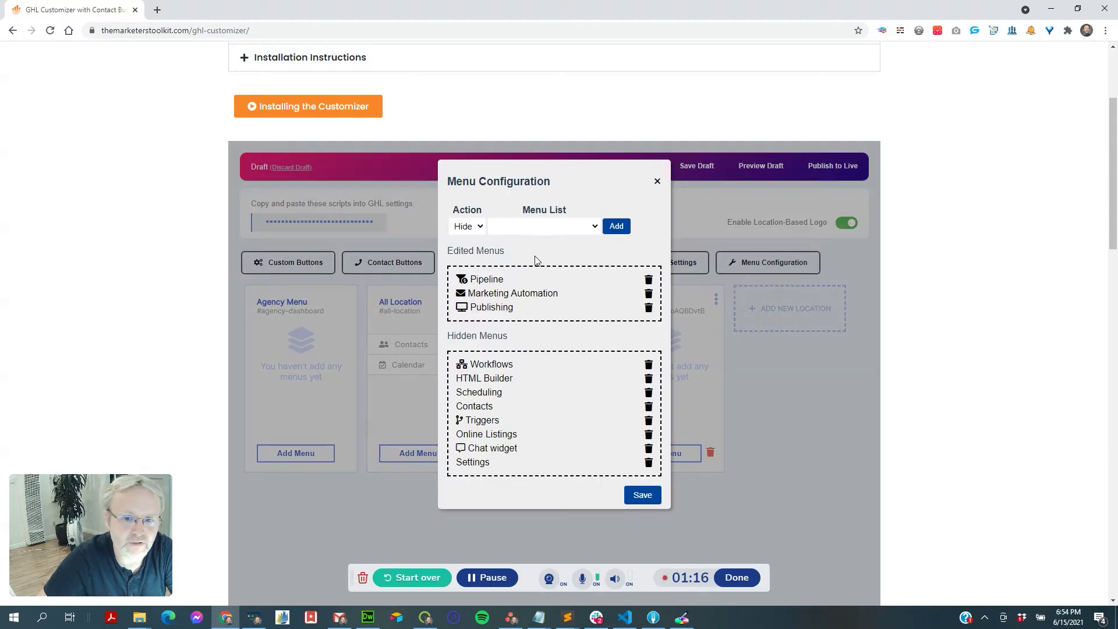
pyautogui.click(530, 230)
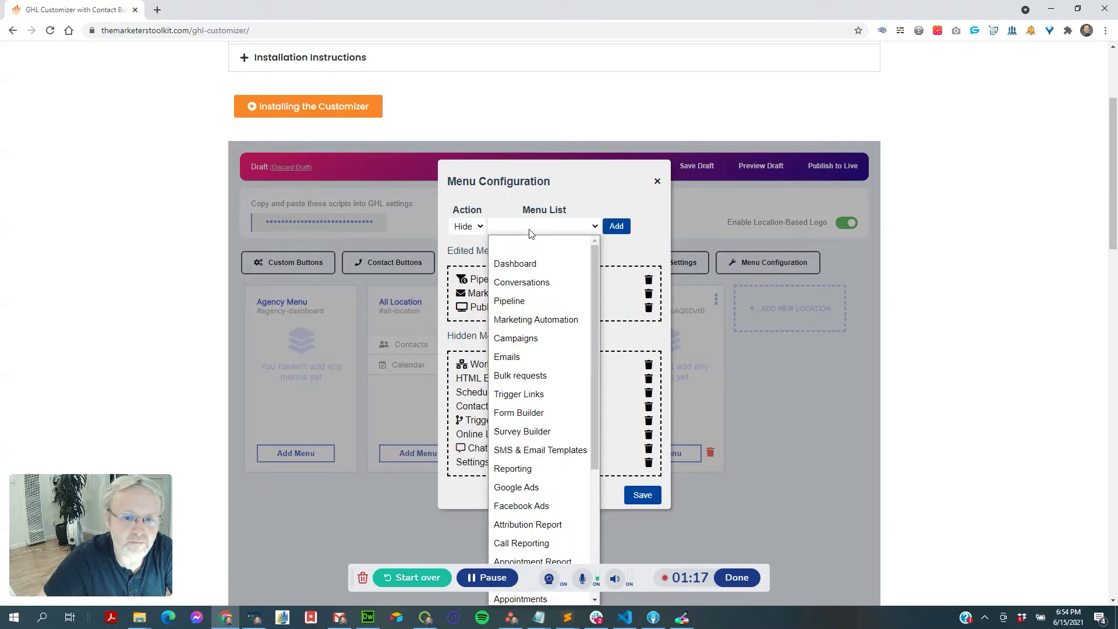
pyautogui.click(524, 282)
pyautogui.click(466, 230)
pyautogui.click(463, 264)
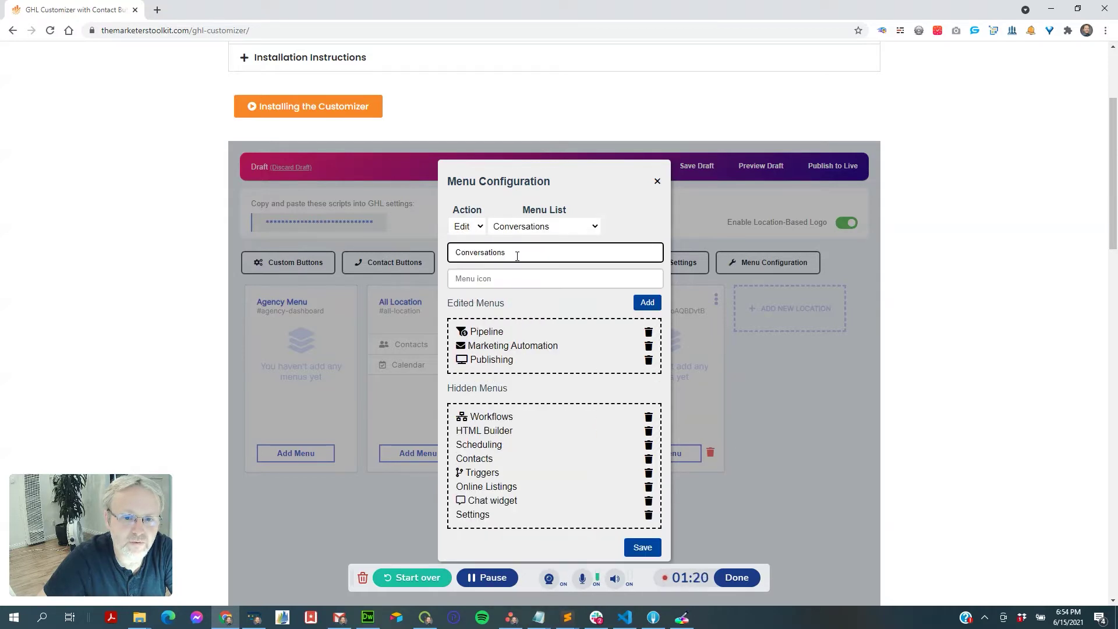
pyautogui.click(490, 253)
pyautogui.doubleClick(490, 254)
pyautogui.press('BackSpace')
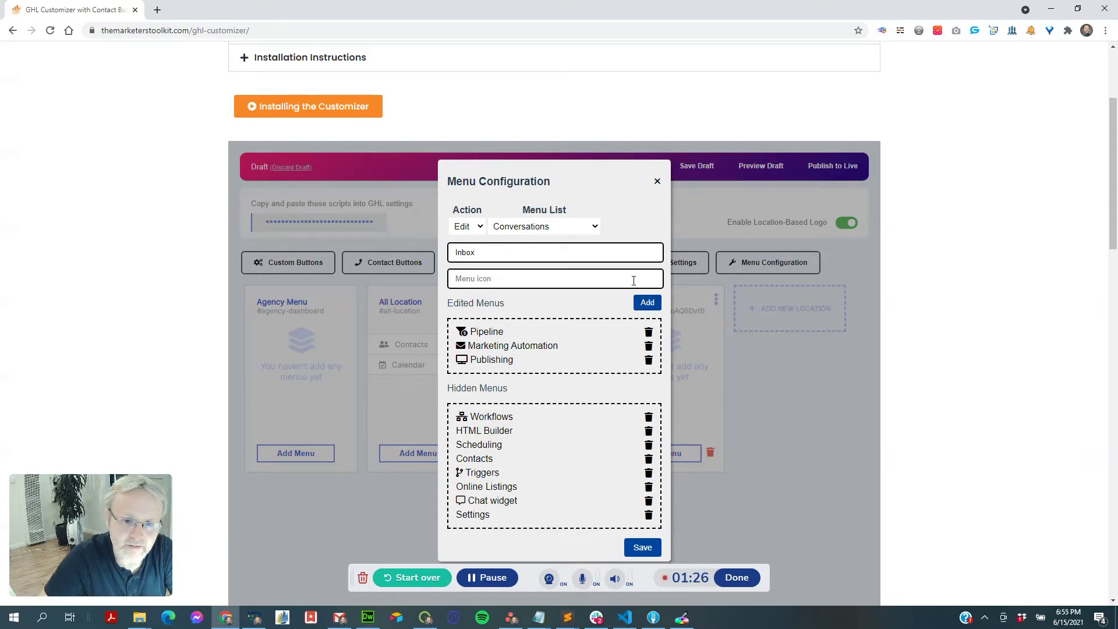
# Give the Inbox entry the "fas fa-comments" icon found under chat, add it to the edited menus and save the configuration
pyautogui.click(549, 284)
pyautogui.click(539, 304)
pyautogui.write('c')
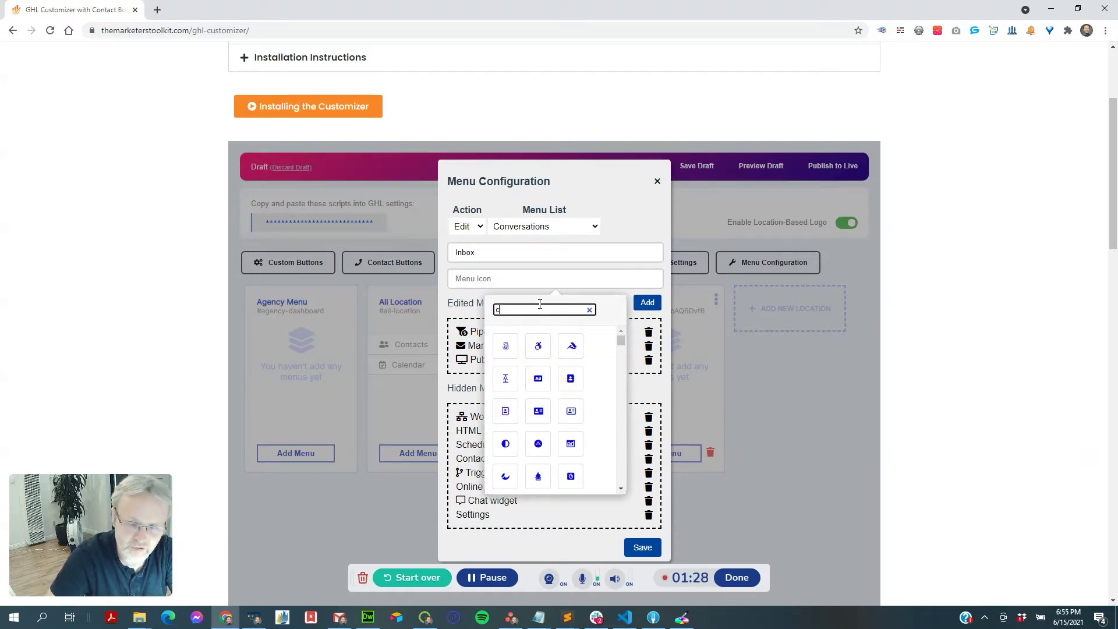
pyautogui.write('hat')
pyautogui.click(505, 378)
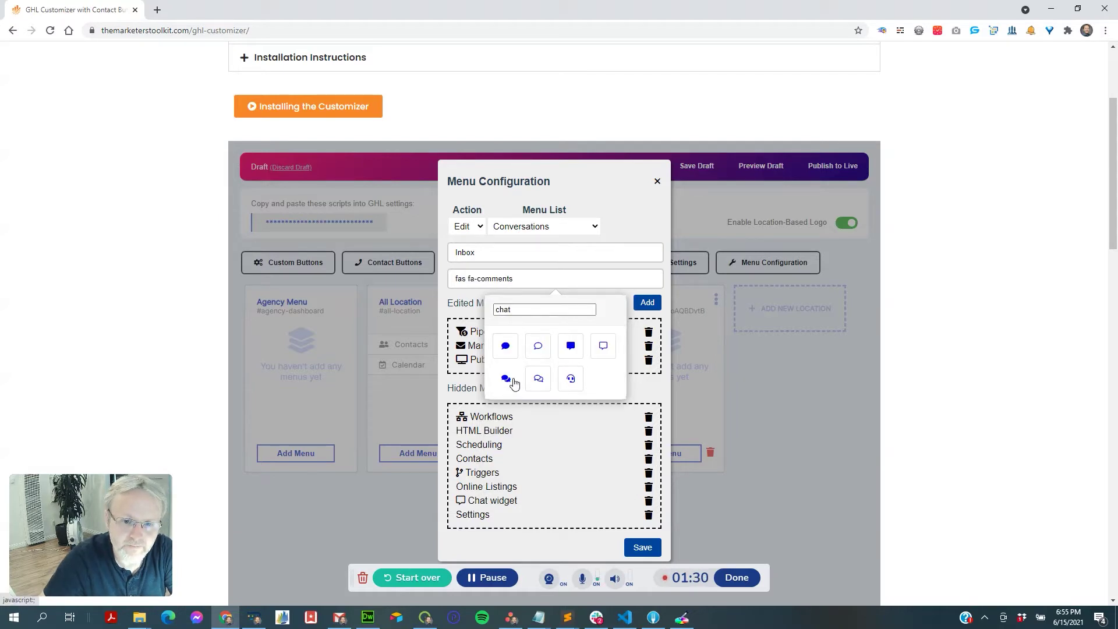
pyautogui.click(644, 304)
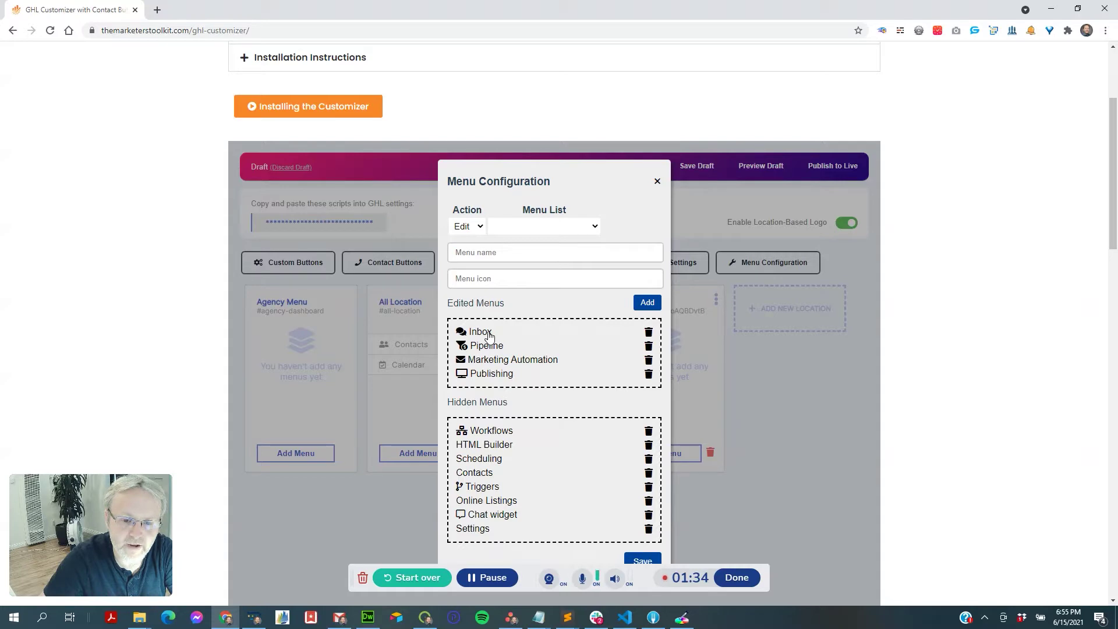
pyautogui.scroll(-2, 588, 384)
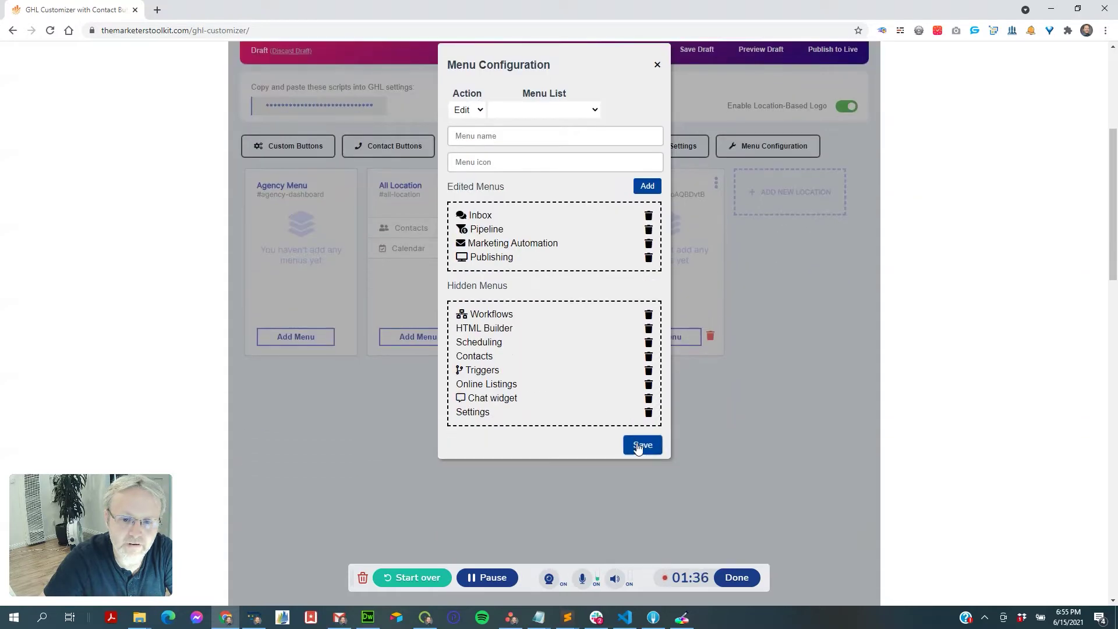
pyautogui.click(640, 445)
pyautogui.scroll(2, 630, 435)
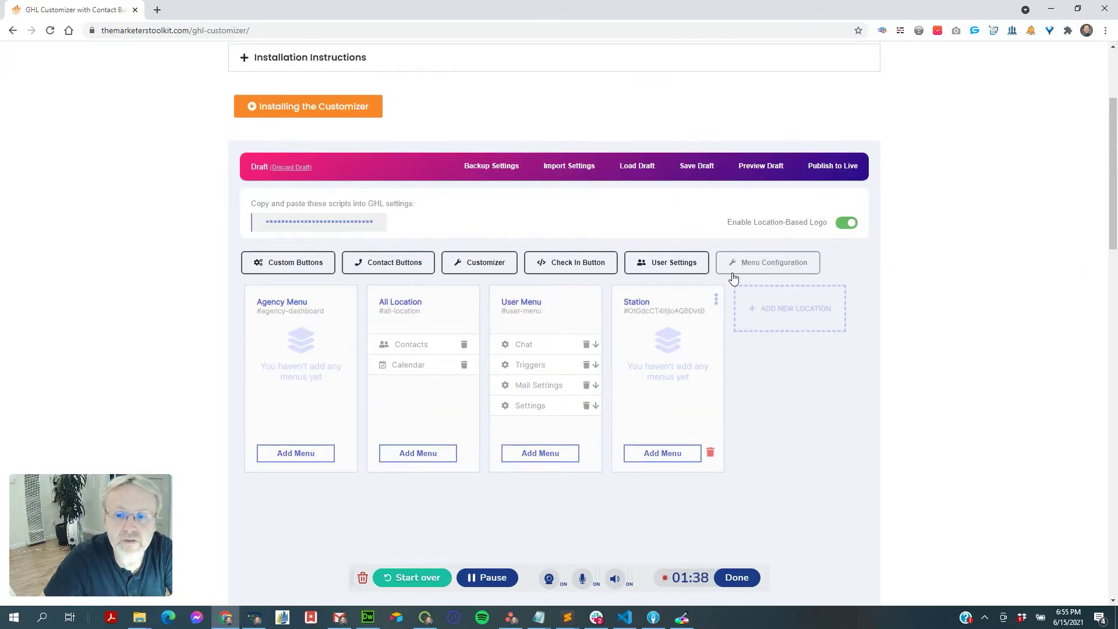
# Check the demo account's navigation against the Customizer's location menus and its lists of edited and hidden menus
pyautogui.hotkey('alt', 'Tab')
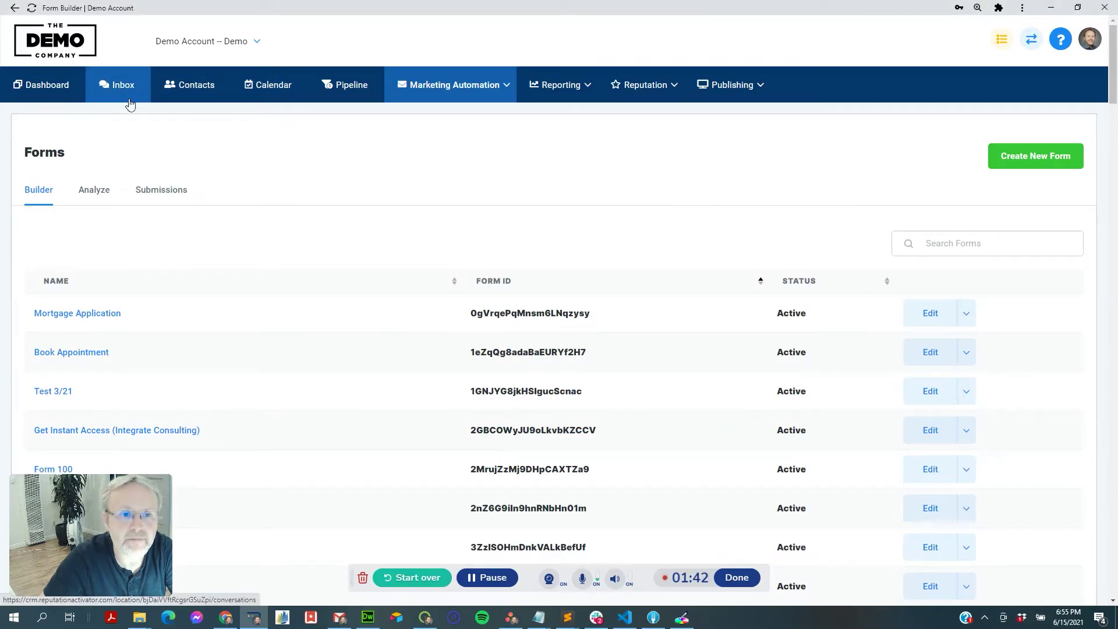
pyautogui.hotkey('alt', 'Tab')
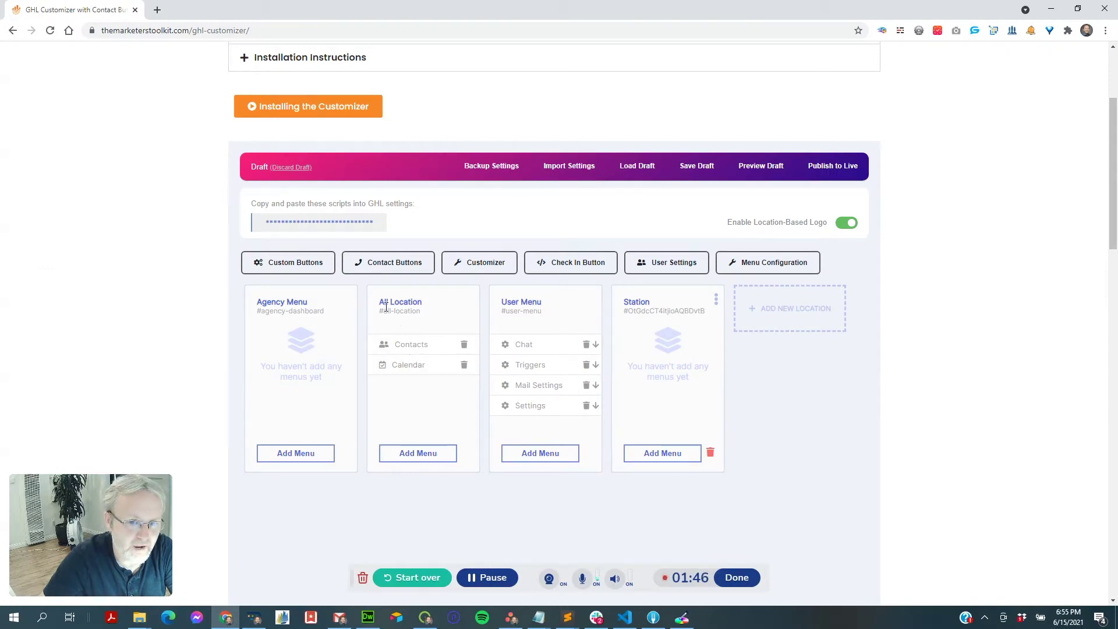
pyautogui.hotkey('alt', 'Tab')
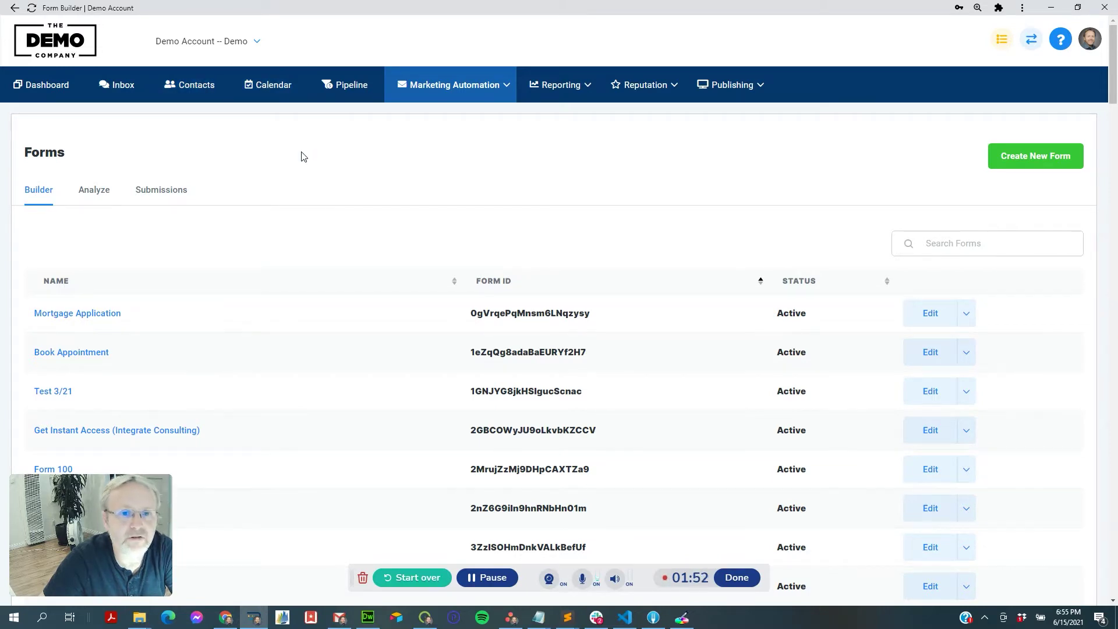
pyautogui.hotkey('alt', 'Tab')
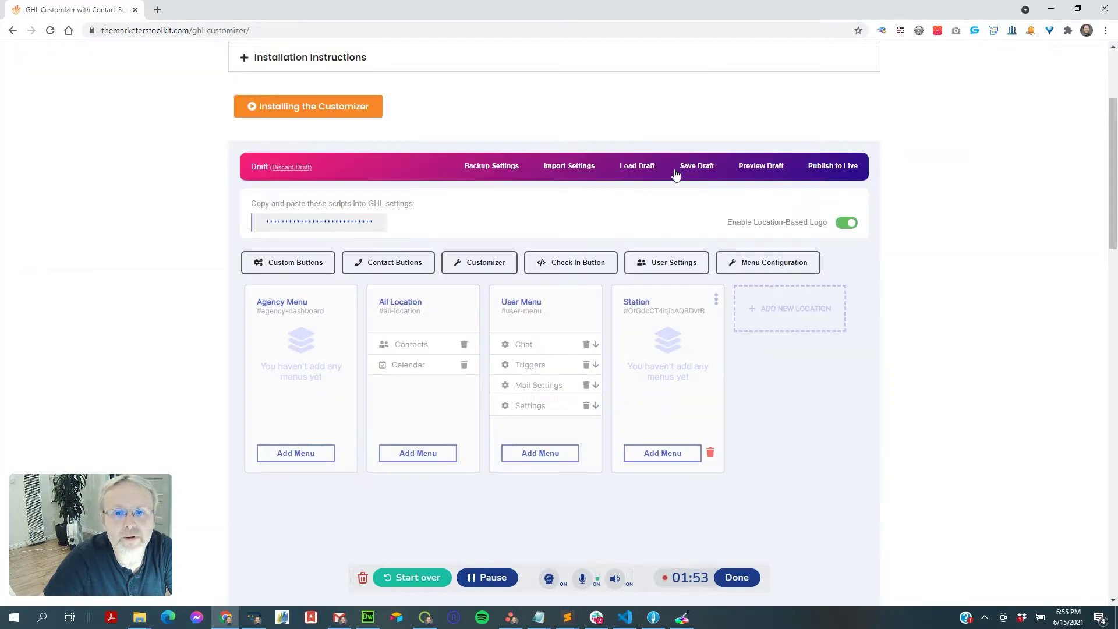
pyautogui.click(761, 265)
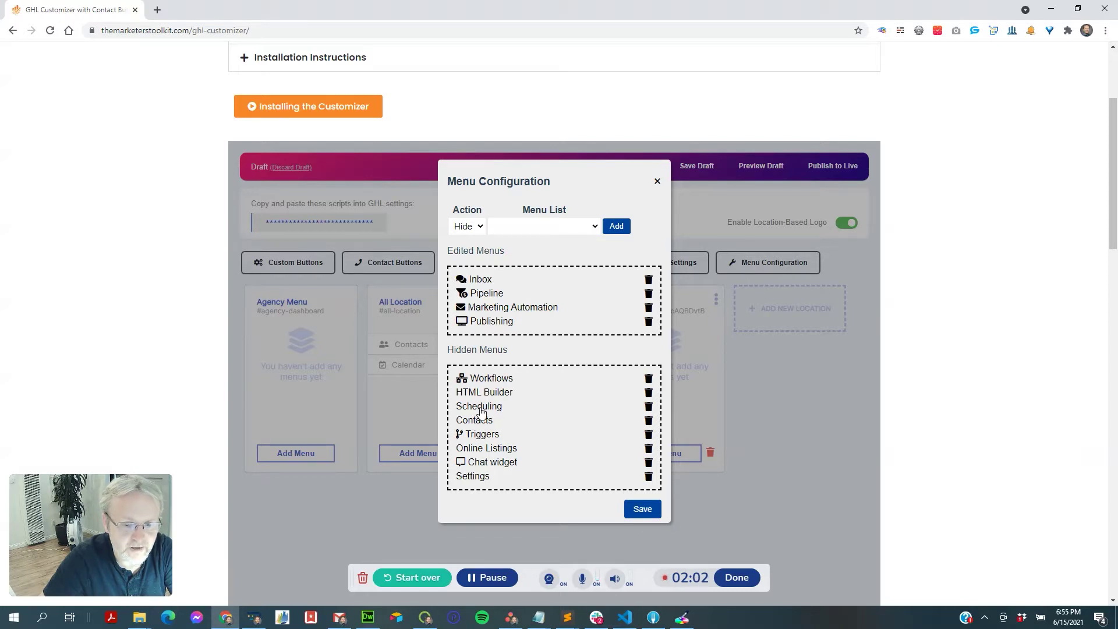
pyautogui.hotkey('alt', 'Tab')
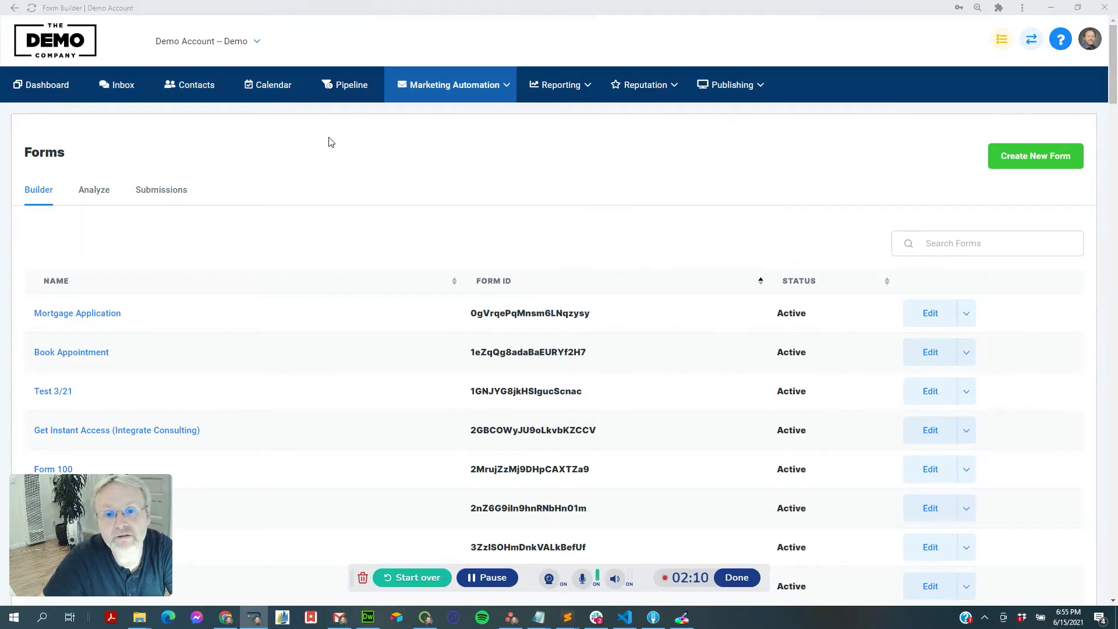
pyautogui.hotkey('alt', 'Tab')
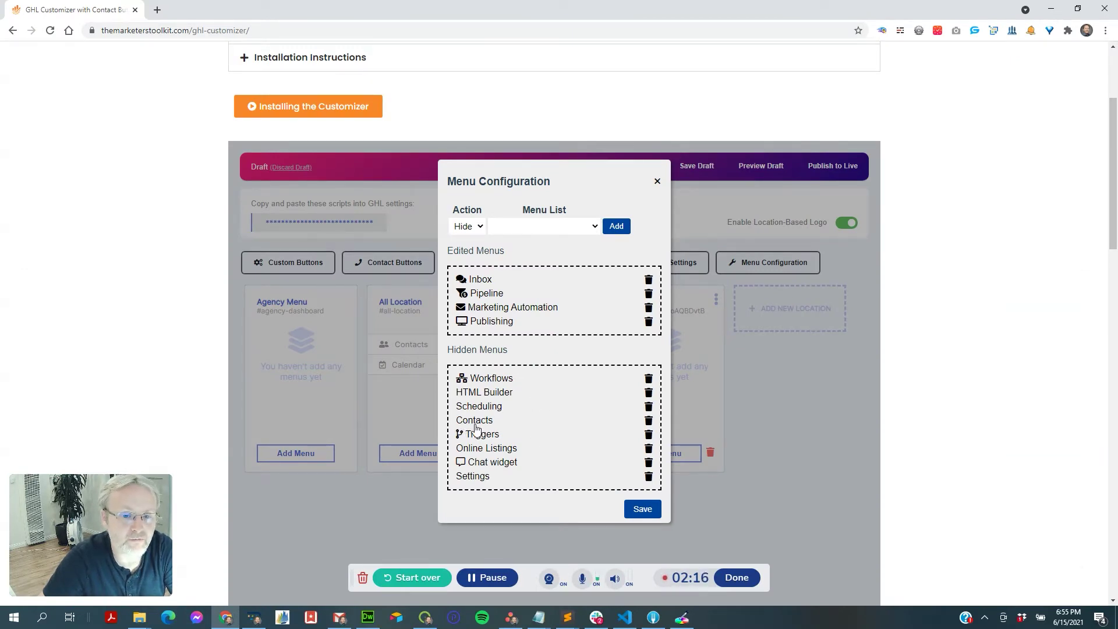
pyautogui.hotkey('alt', 'Tab')
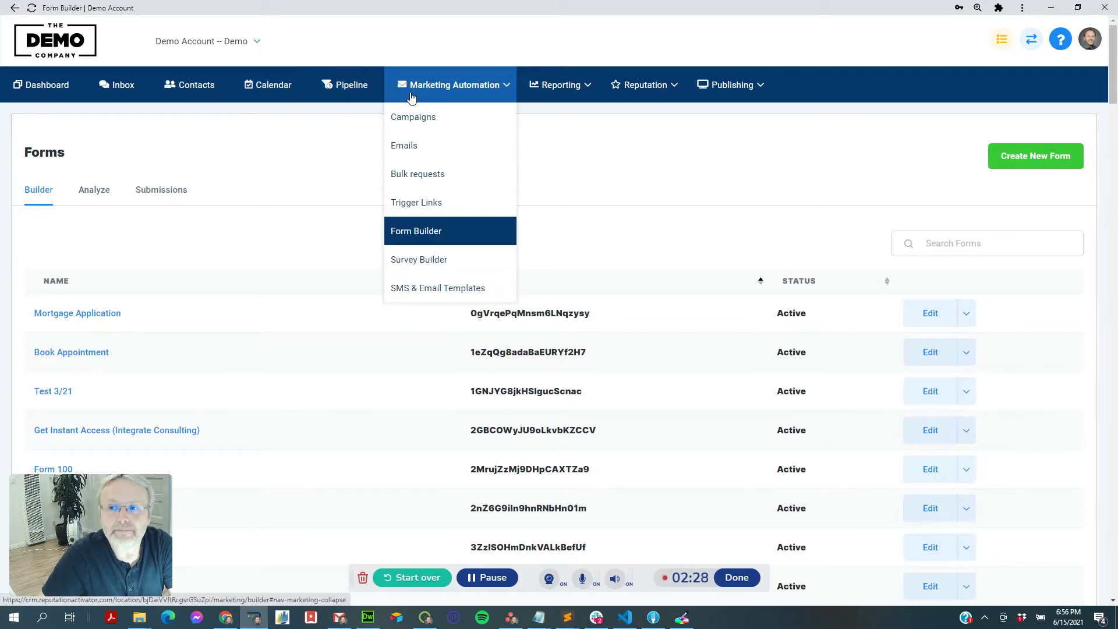
pyautogui.hotkey('alt', 'Tab')
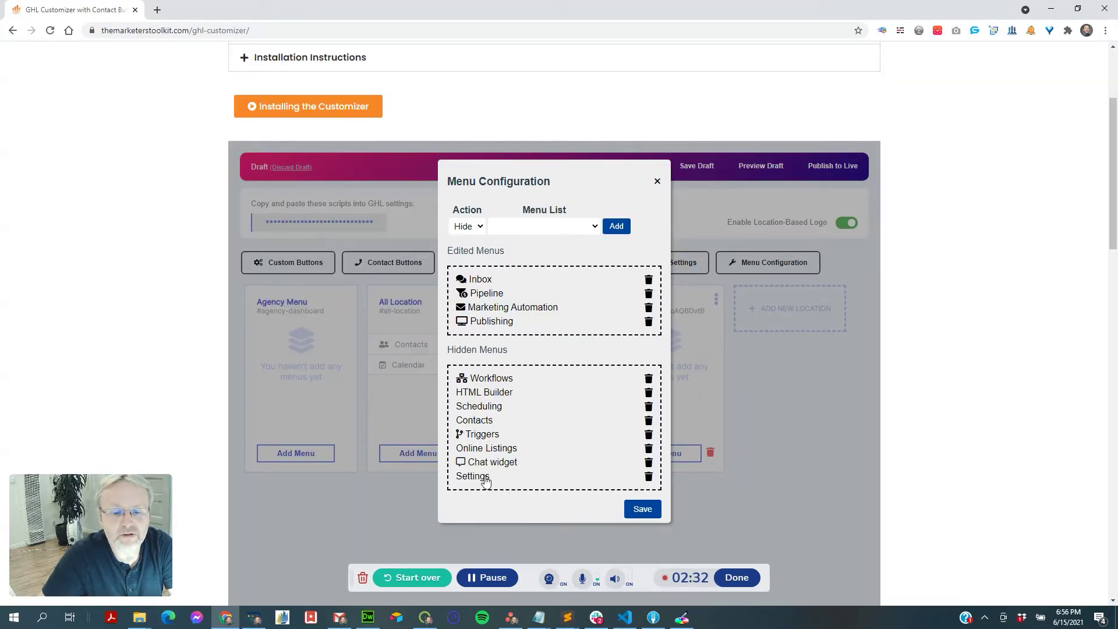
pyautogui.click(658, 181)
# Rename the Chat entry in the User Menu to Chat Settings and save it
pyautogui.moveTo(502, 301); pyautogui.dragTo(543, 304)
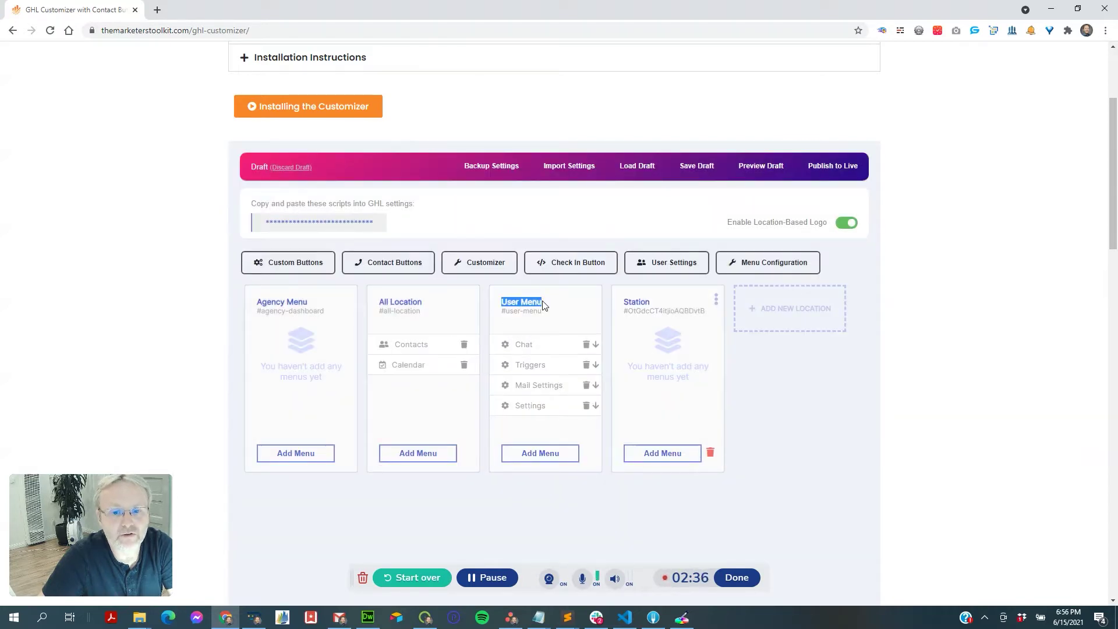
pyautogui.click(551, 349)
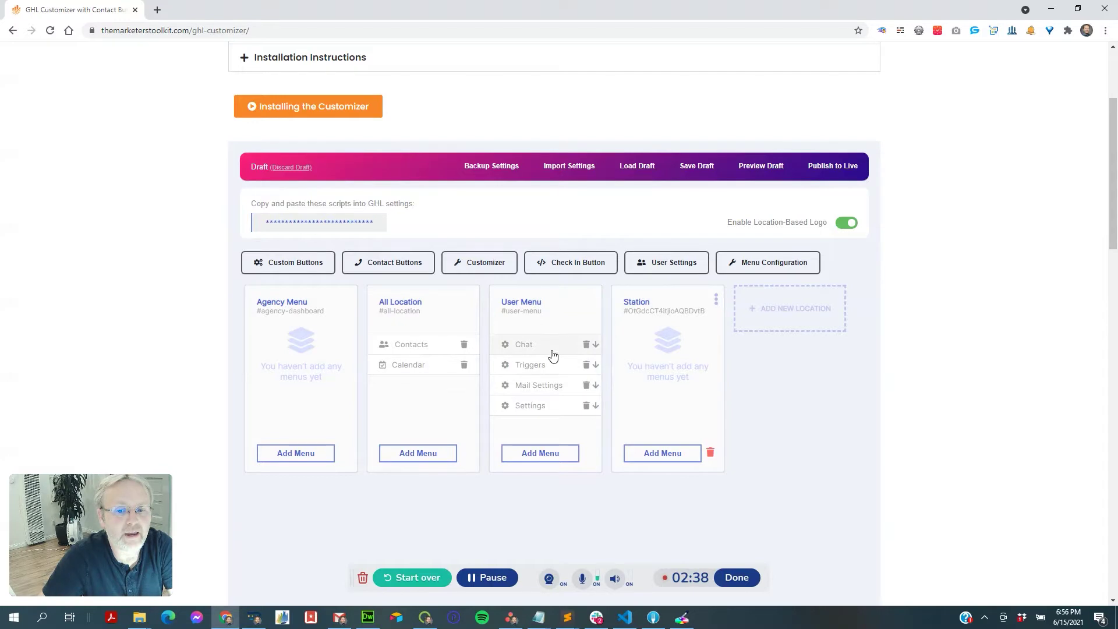
pyautogui.click(582, 291)
pyautogui.write('Set')
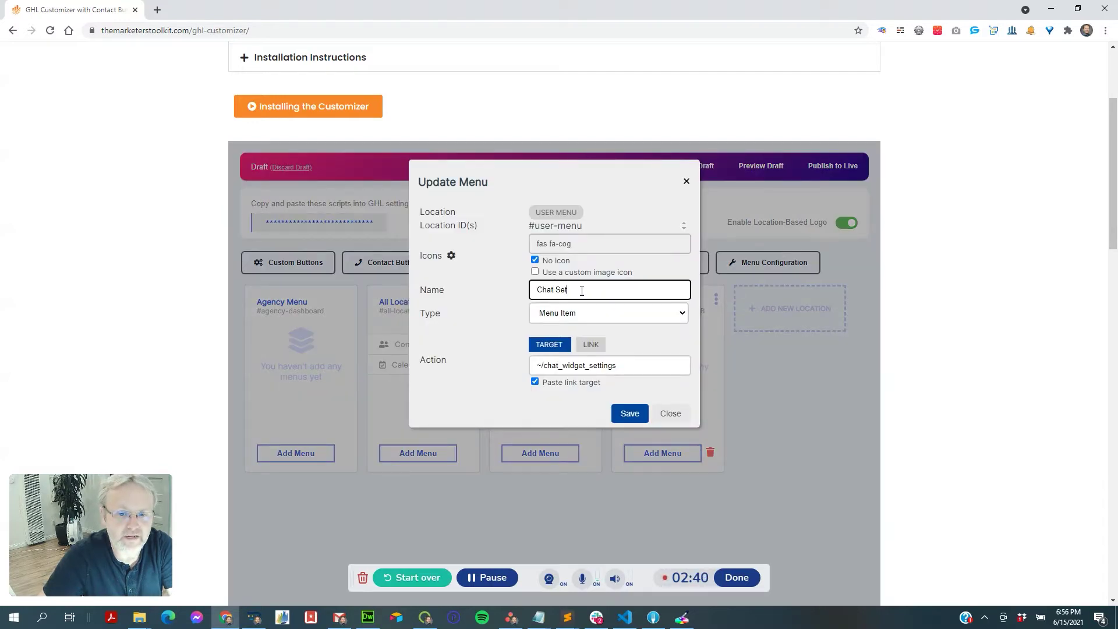
pyautogui.write('tungs')
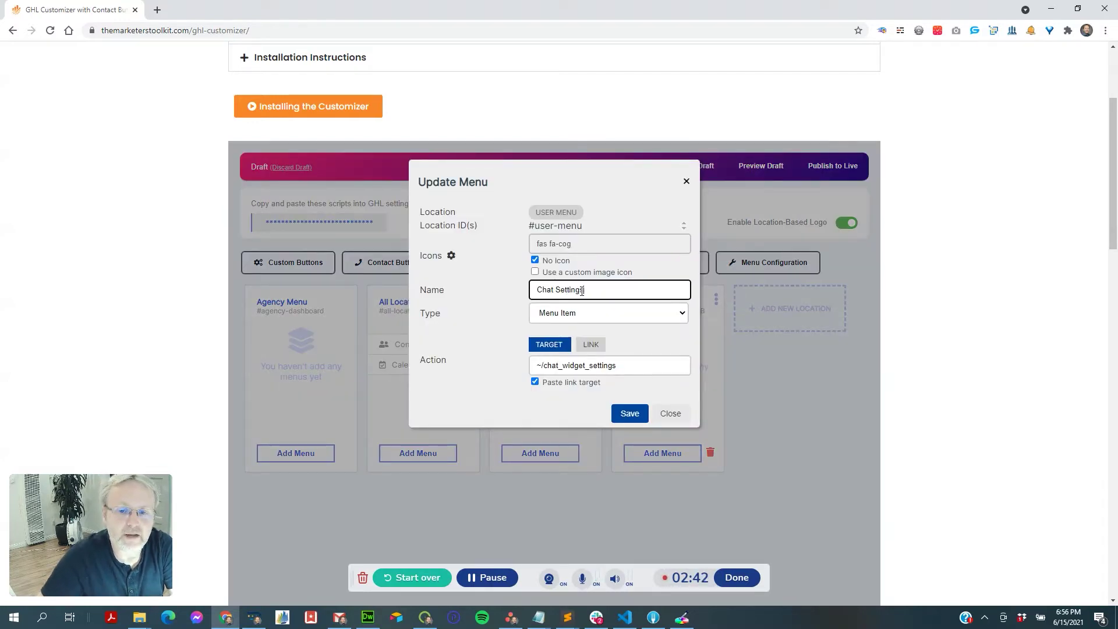
pyautogui.click(621, 414)
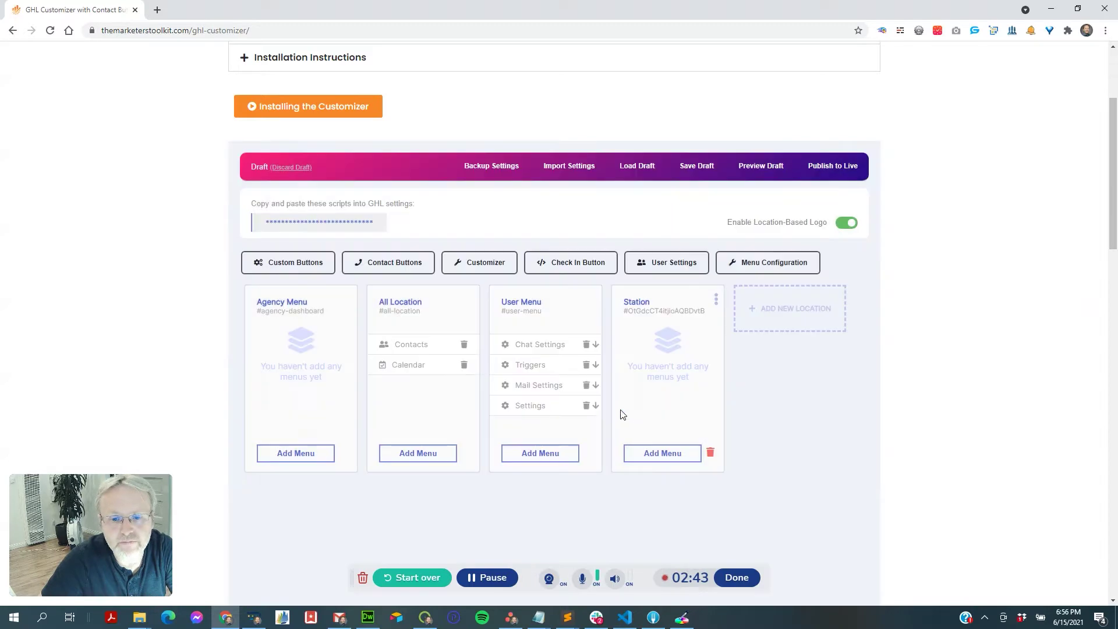
# Reopen the Chat Settings entry and clear the pasted link target from its action
pyautogui.click(542, 345)
pyautogui.click(586, 365)
pyautogui.tripleClick(616, 370)
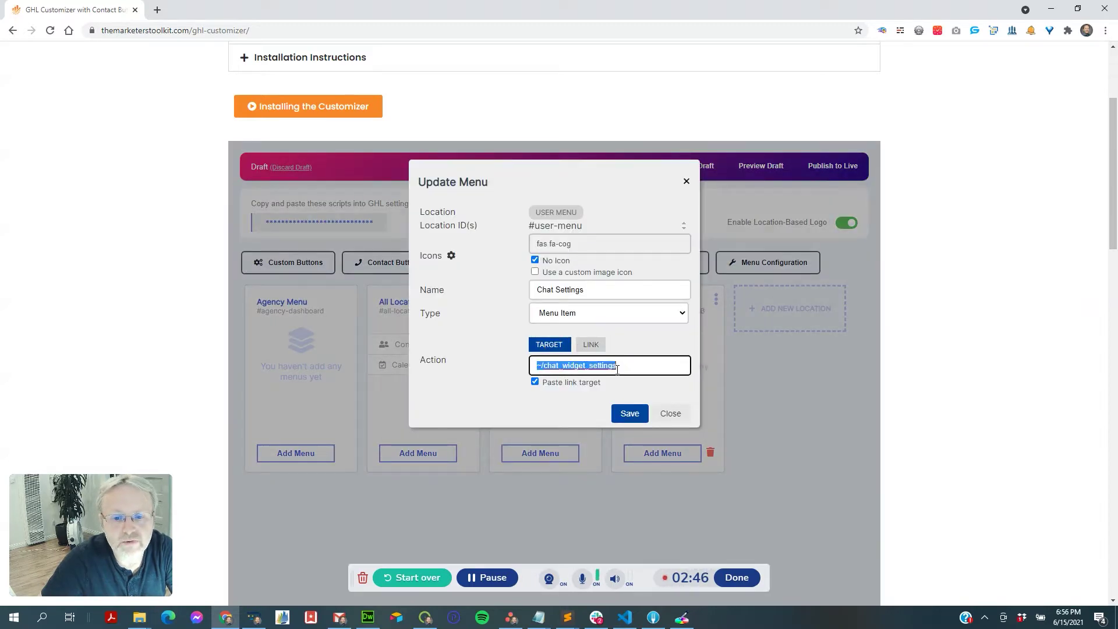
pyautogui.press('BackSpace')
pyautogui.click(589, 345)
pyautogui.click(549, 344)
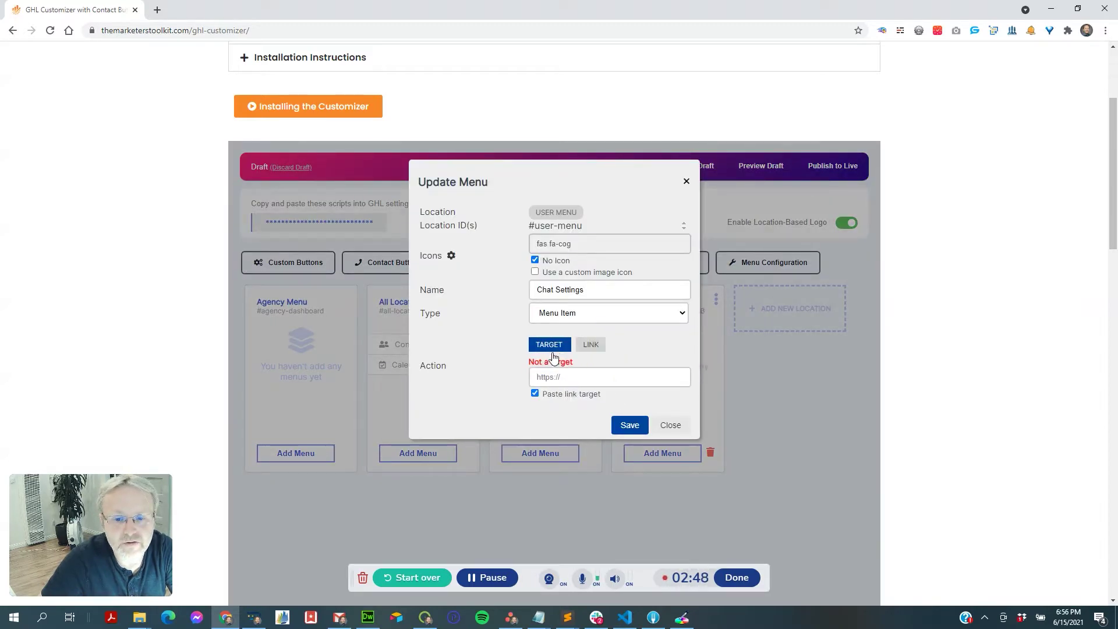
# Turn off the pasted link target for Chat Settings and look through the predefined action targets, picking Call Stats
pyautogui.click(535, 391)
pyautogui.click(583, 366)
pyautogui.scroll(-1, 624, 92)
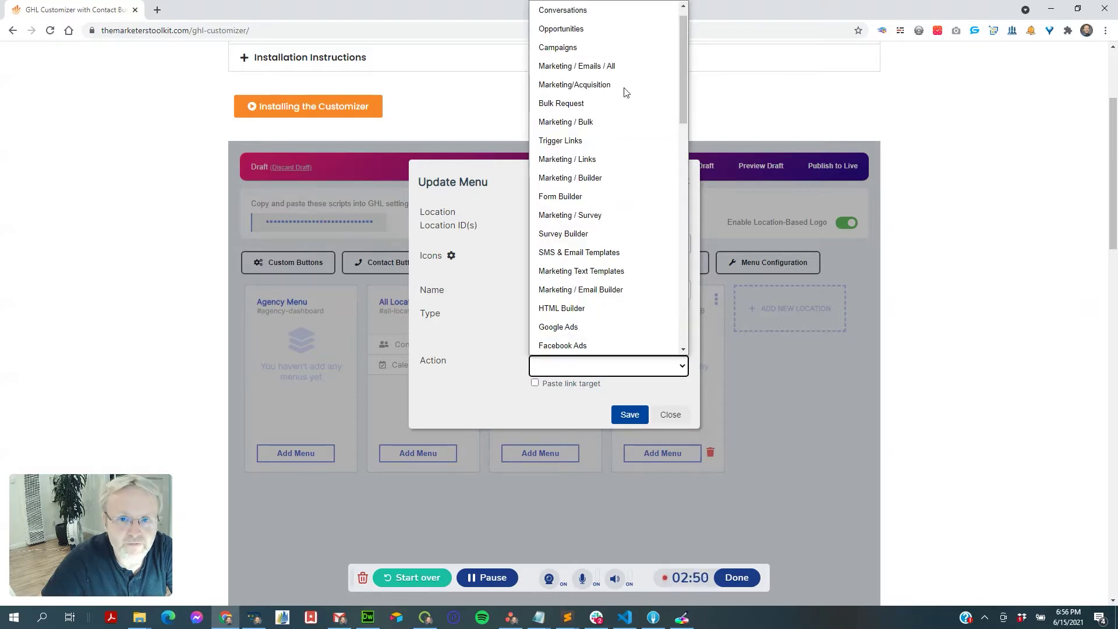
pyautogui.moveTo(684, 88); pyautogui.dragTo(680, 110)
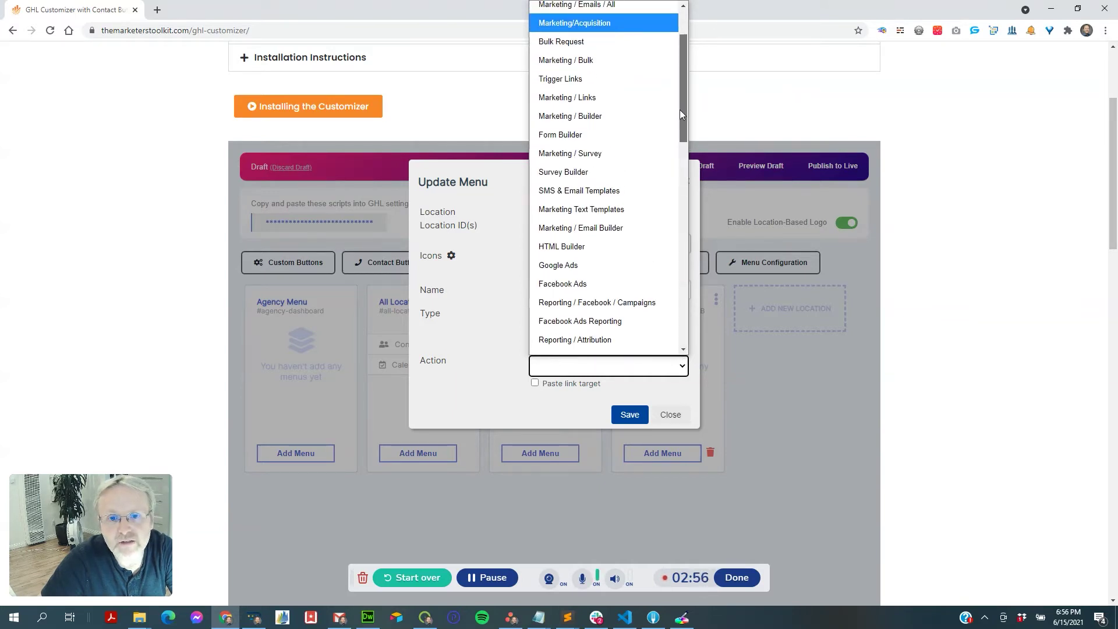
pyautogui.press('Down')
pyautogui.press('Down')
pyautogui.press('Down')
pyautogui.press('Down')
pyautogui.press('Down')
pyautogui.press('Down')
pyautogui.press('Down')
pyautogui.press('Down')
pyautogui.press('Down')
pyautogui.press('Down')
pyautogui.press('Down')
pyautogui.press('Down')
pyautogui.press('Down')
pyautogui.press('Down')
pyautogui.press('Down')
pyautogui.press('Down')
pyautogui.press('Down')
pyautogui.press('Down')
pyautogui.press('Down')
pyautogui.press('Down')
pyautogui.press('Down')
pyautogui.press('Down')
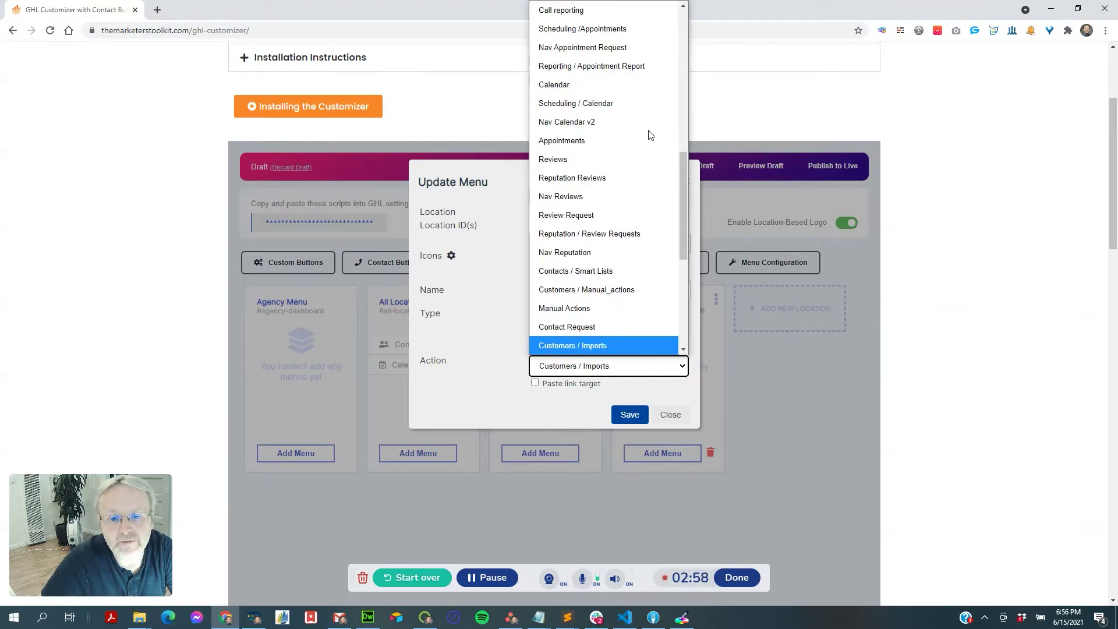
pyautogui.click(493, 335)
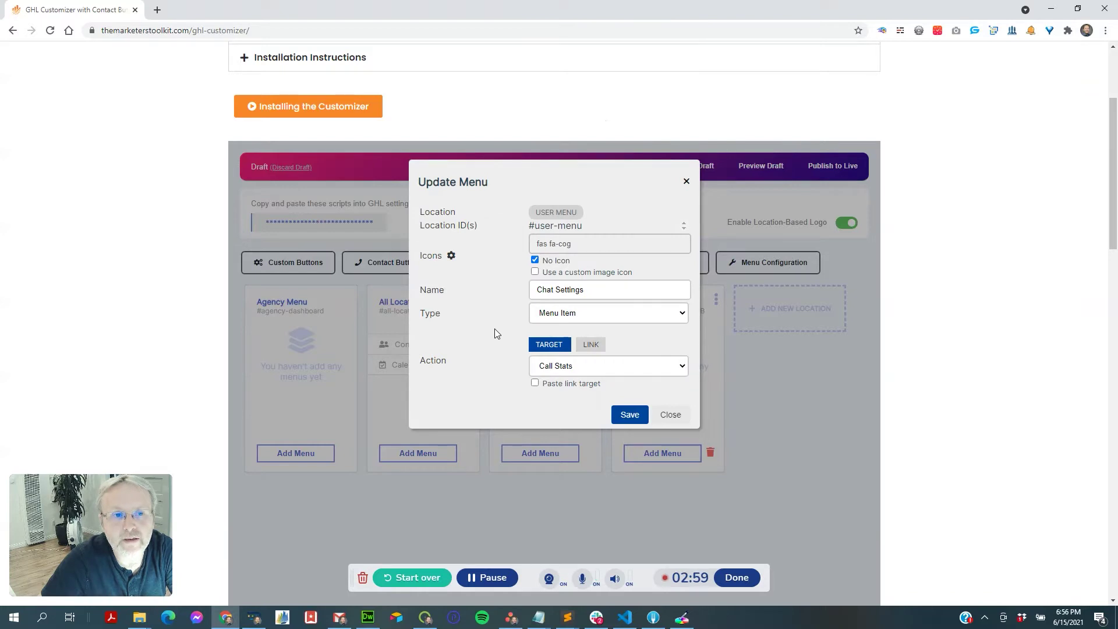
# Switch to the demo account, open the chat widget settings from the user menu and copy that page's URL
pyautogui.hotkey('alt', 'Tab')
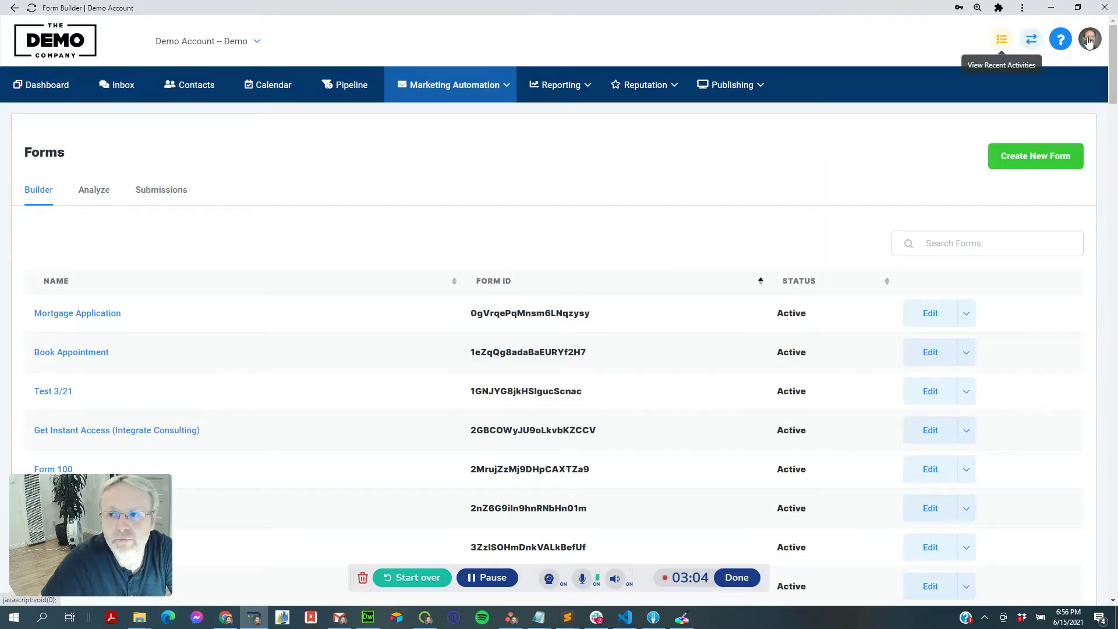
pyautogui.moveTo(1089, 41)
pyautogui.click(917, 77)
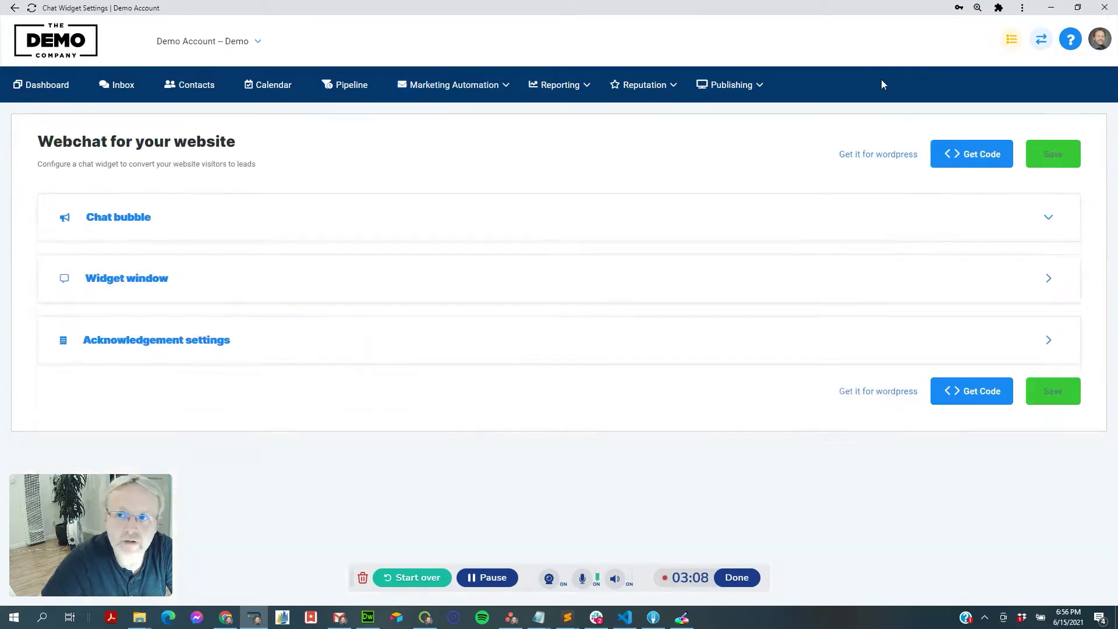
pyautogui.click(1022, 8)
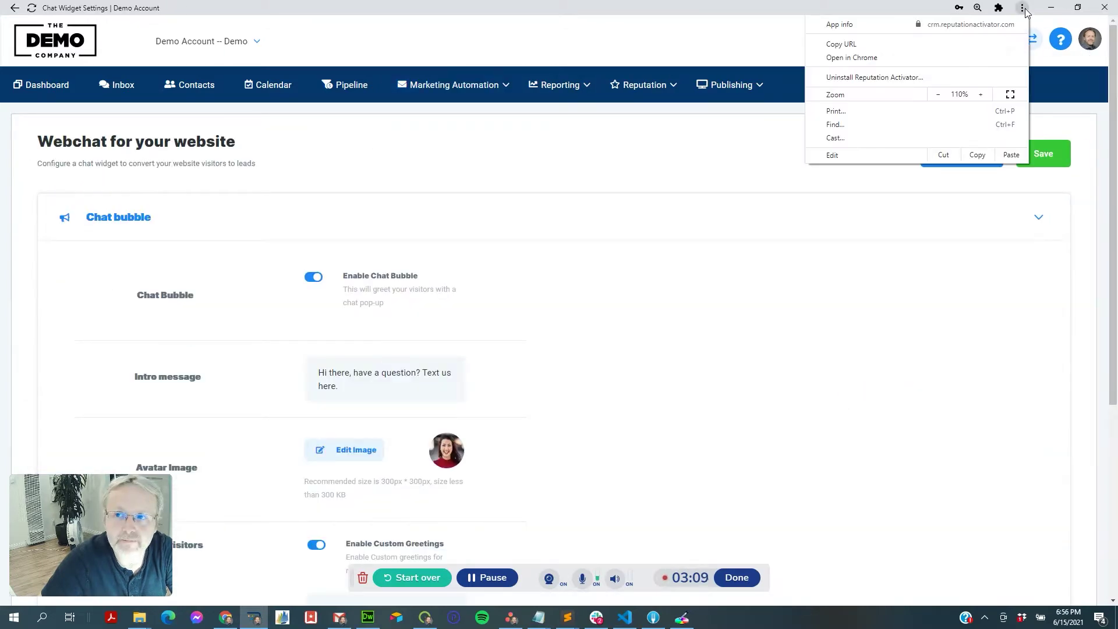
pyautogui.click(971, 45)
pyautogui.click(1057, 11)
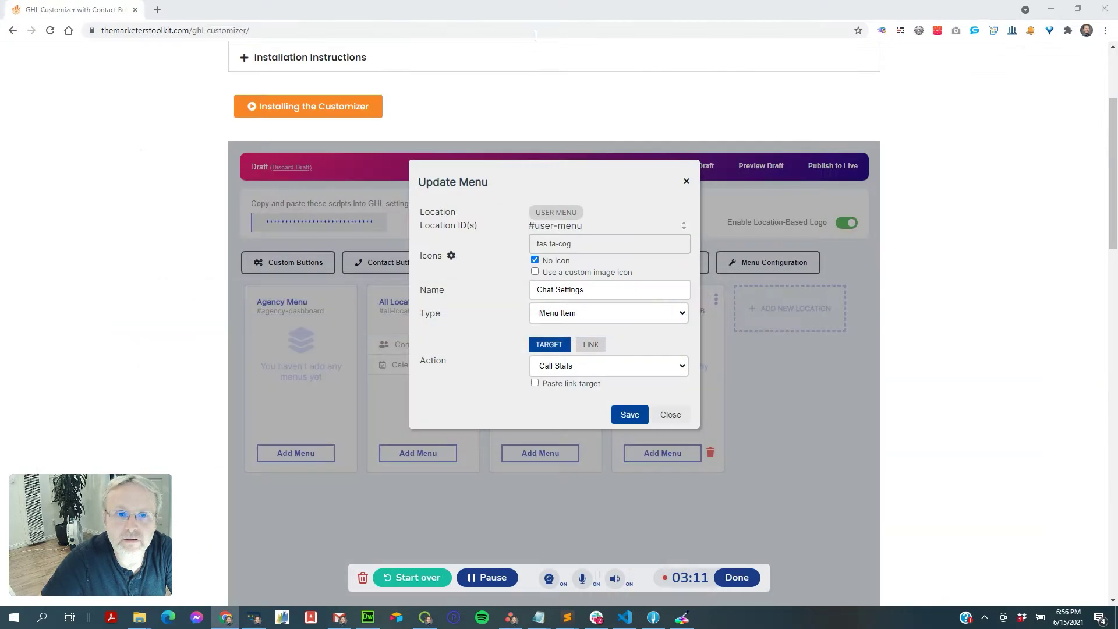
# Open the copied chat_widget_settings URL in a new browser tab and select the full address
pyautogui.click(156, 9)
pyautogui.write('https://crm.reputationactivator.com/location/bjDaiVVftRcgsrGSuZpi/chat_widget_settings')
pyautogui.press('Return')
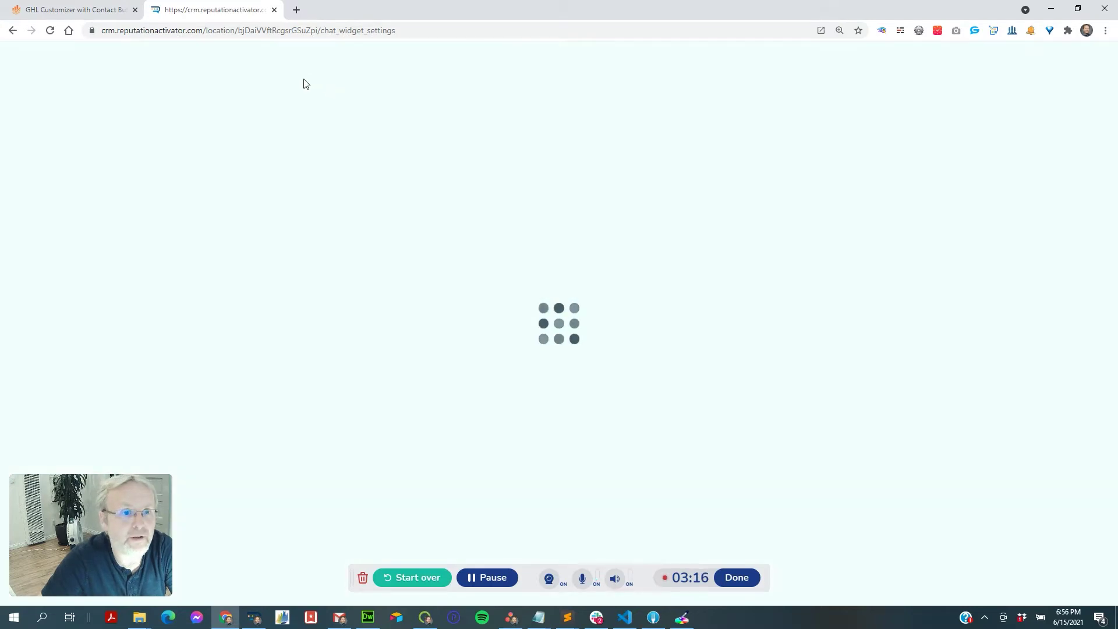
pyautogui.click(156, 30)
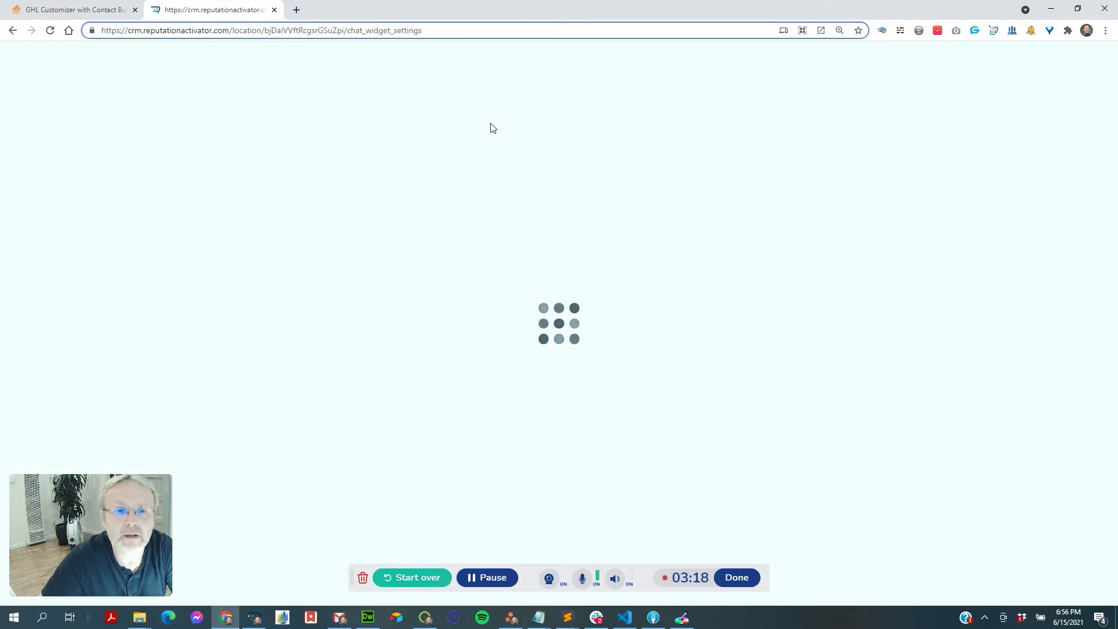
pyautogui.hotkey('ctrl', 'a')
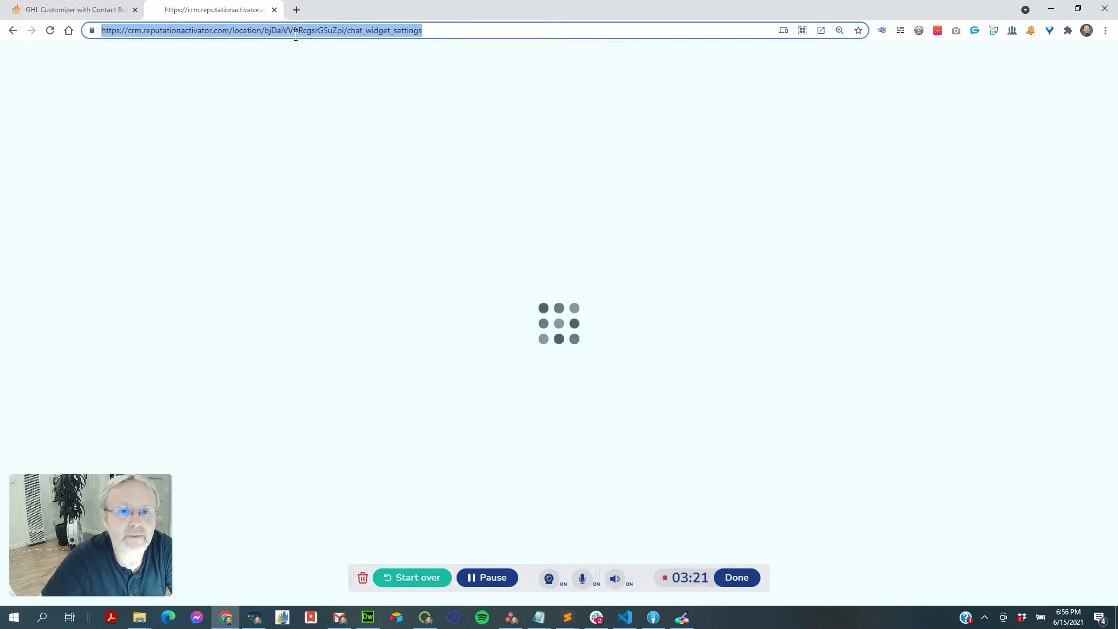
# Return to the Customizer, enable the pasted link target for Chat Settings and set the action to ~/chat_widget_settings
pyautogui.hotkey('alt', 'Tab')
pyautogui.hotkey('alt', 'Tab')
pyautogui.press('Tab')
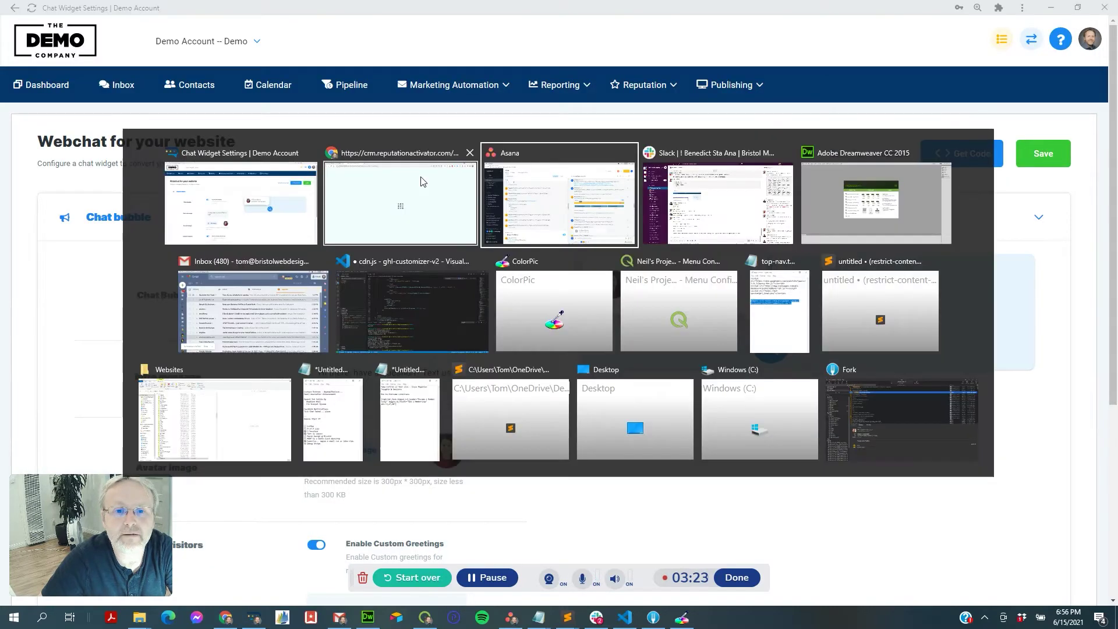
pyautogui.click(423, 181)
pyautogui.click(96, 9)
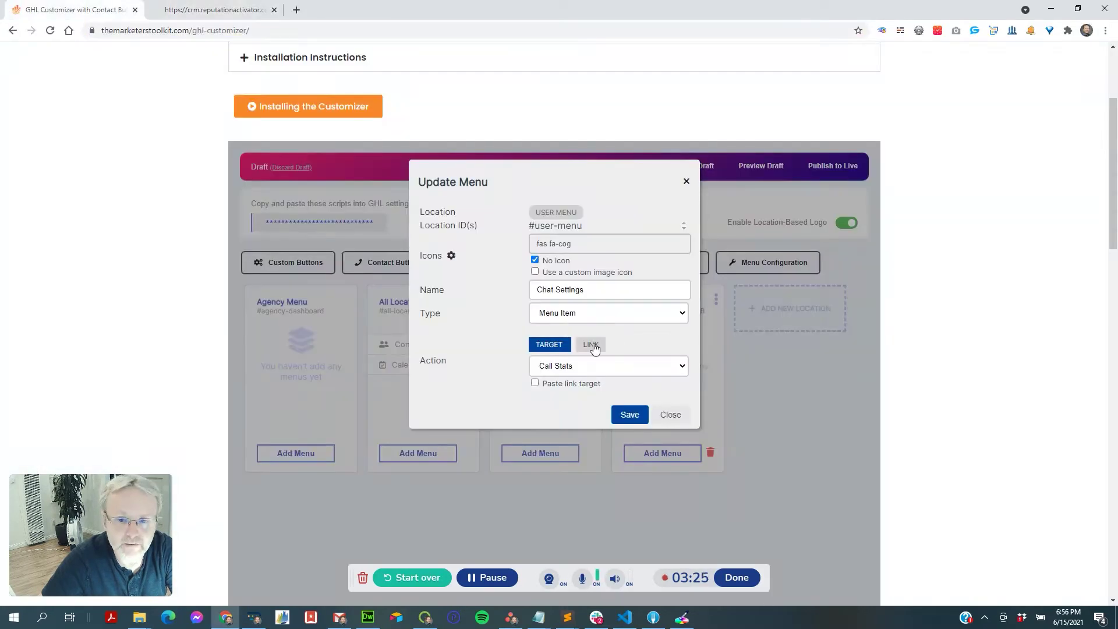
pyautogui.click(534, 383)
pyautogui.hotkey('ctrl', 'a')
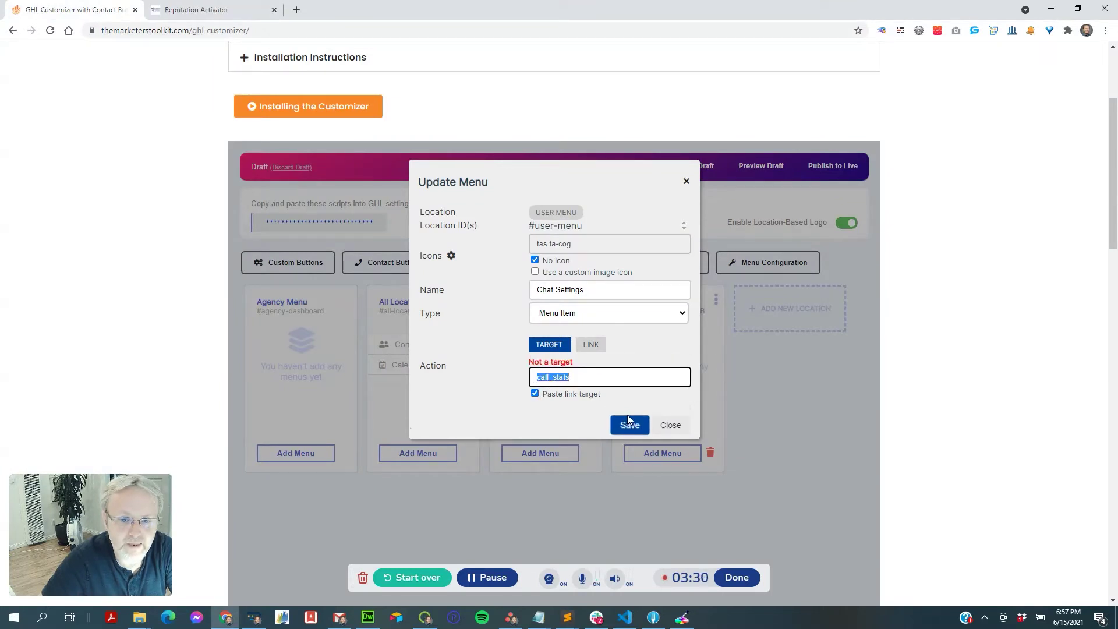
pyautogui.write('~/chat_widget_settings')
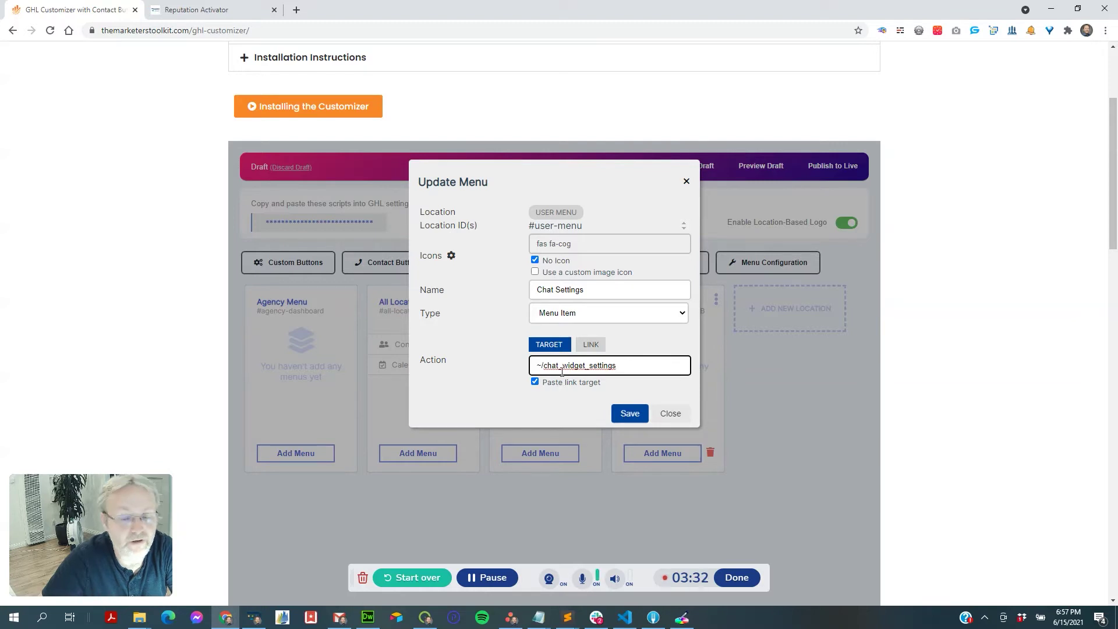
# Check the chat settings page's address, re-paste ~/chat_widget_settings as the Chat Settings target and save the entry
pyautogui.click(216, 10)
pyautogui.click(174, 30)
pyautogui.click(76, 10)
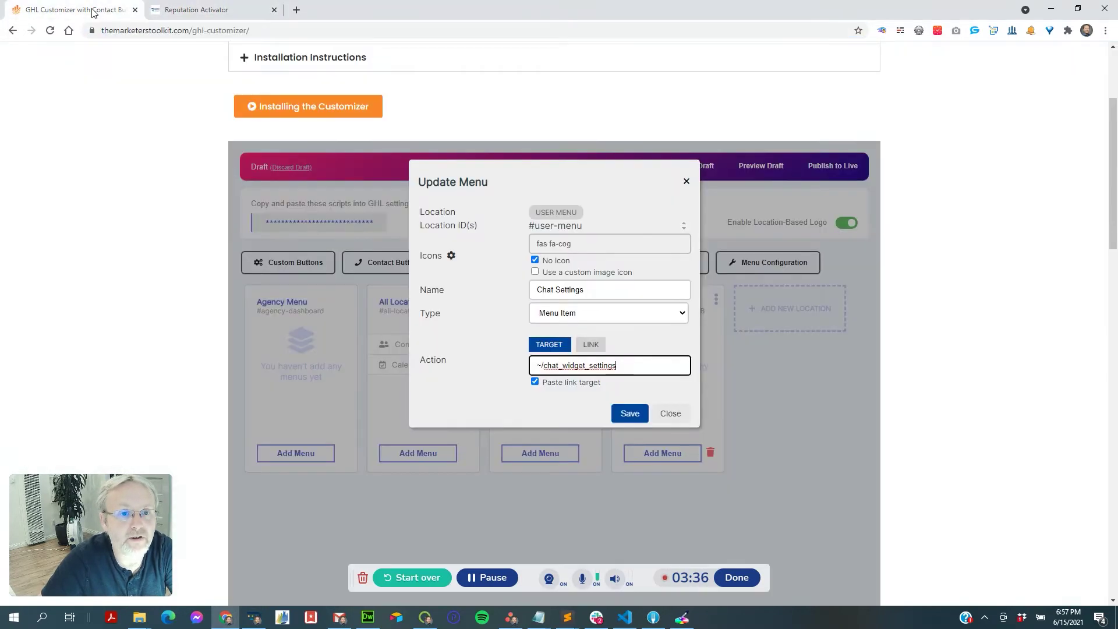
pyautogui.hotkey('ctrl', 'a')
pyautogui.hotkey('ctrl', 'c')
pyautogui.press('BackSpace')
pyautogui.hotkey('ctrl', 'v')
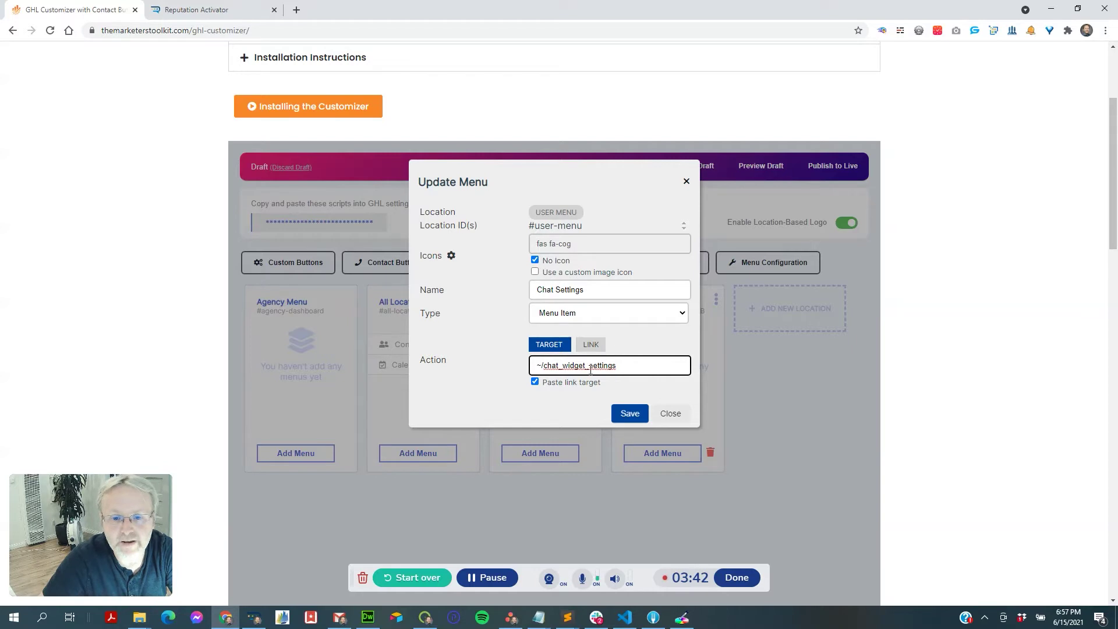
pyautogui.click(632, 416)
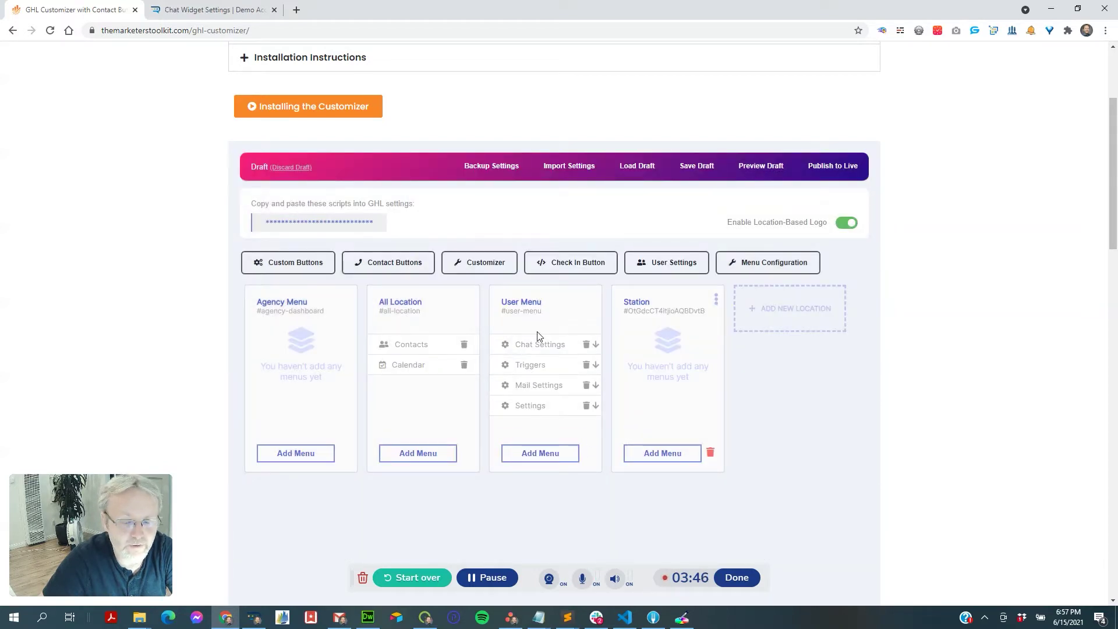
# Rename the Triggers entry in the User Menu to Trigger Settings and save it
pyautogui.click(542, 373)
pyautogui.click(588, 285)
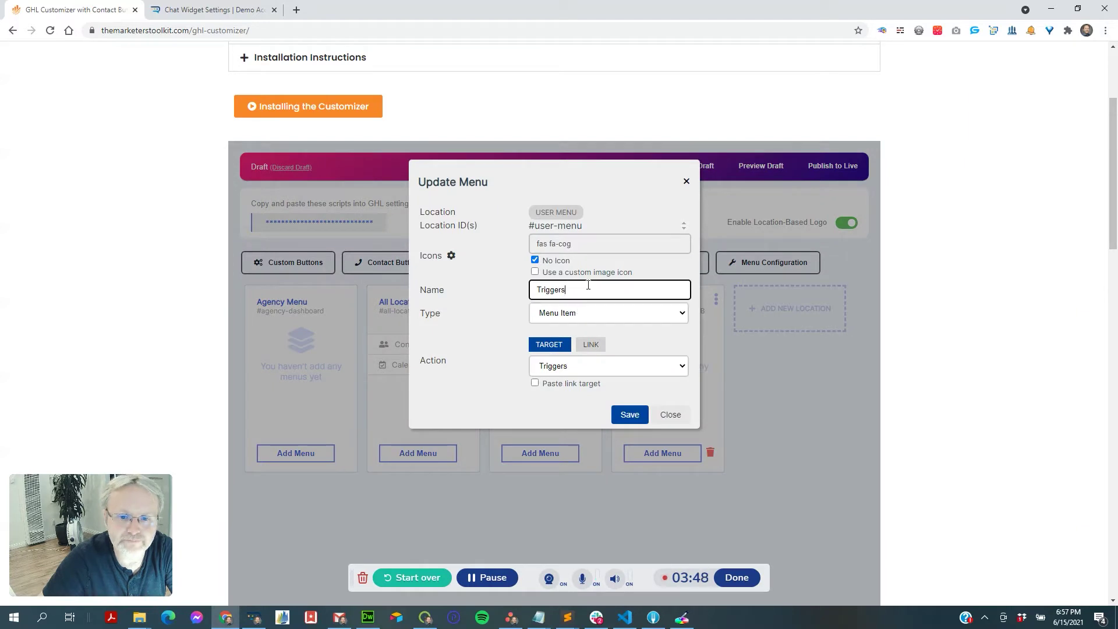
pyautogui.press('BackSpace')
pyautogui.write('Settings')
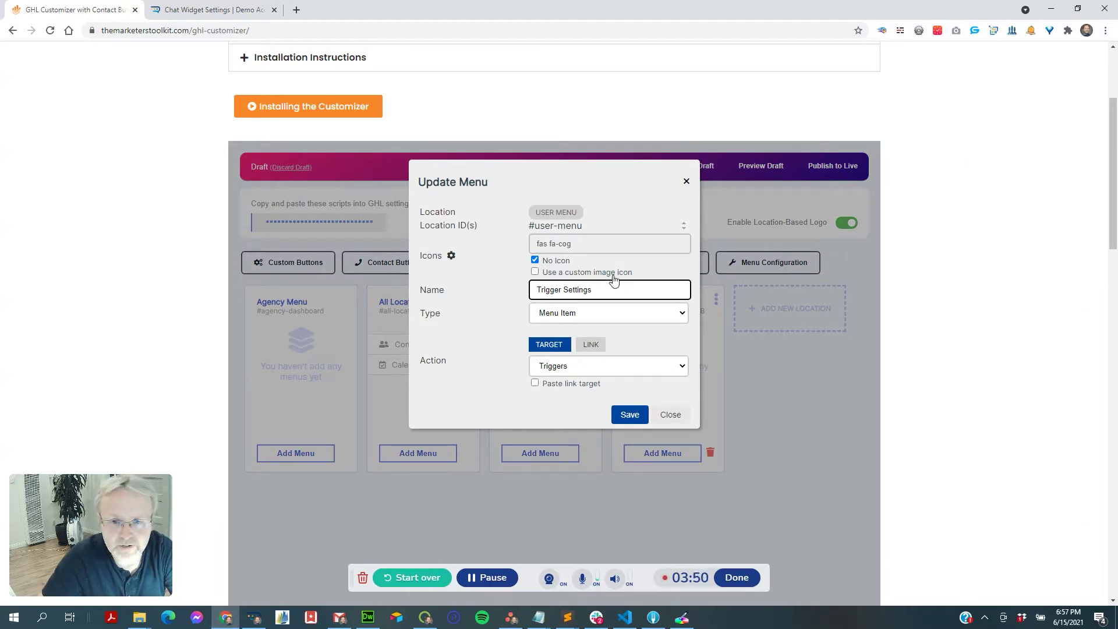
pyautogui.click(629, 414)
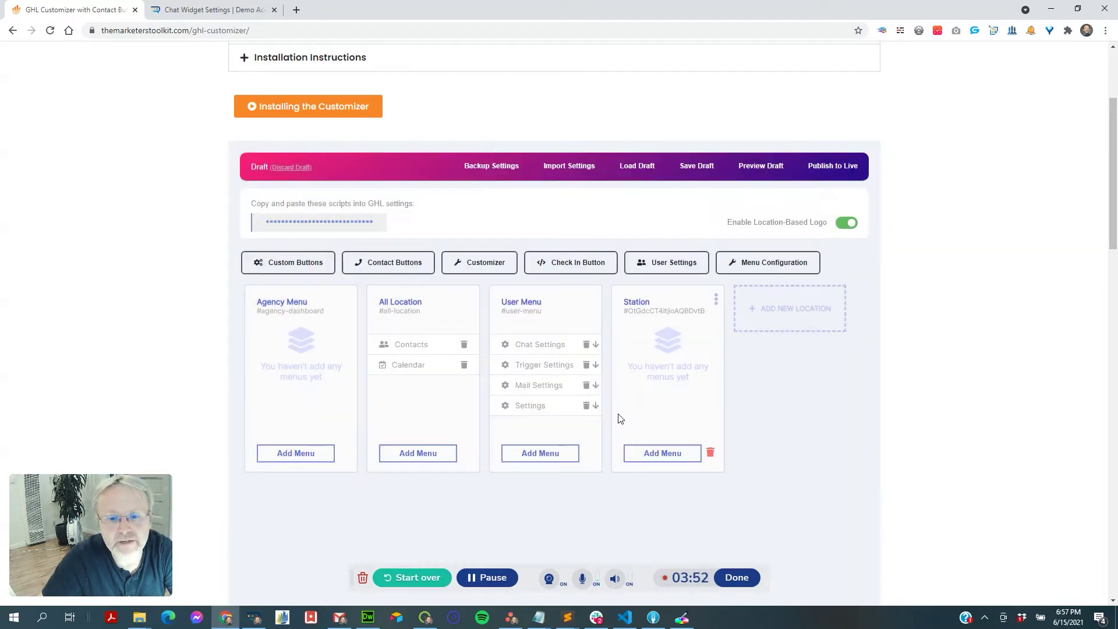
# Review the icon options and link targets of the Chat Settings and Mail Settings entries, saving each one
pyautogui.click(539, 347)
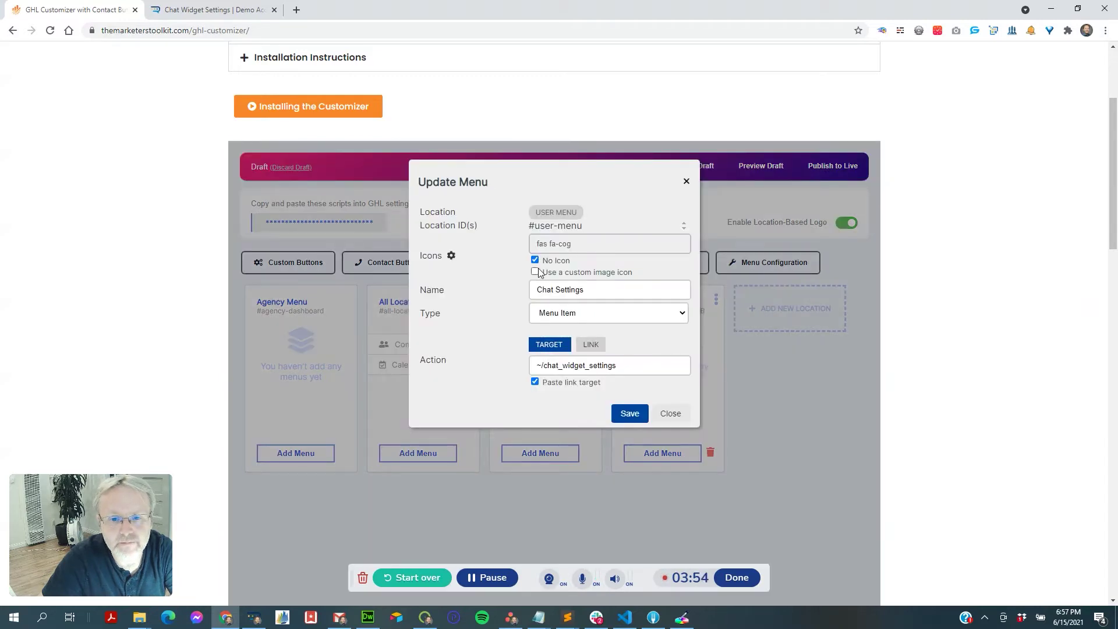
pyautogui.click(629, 414)
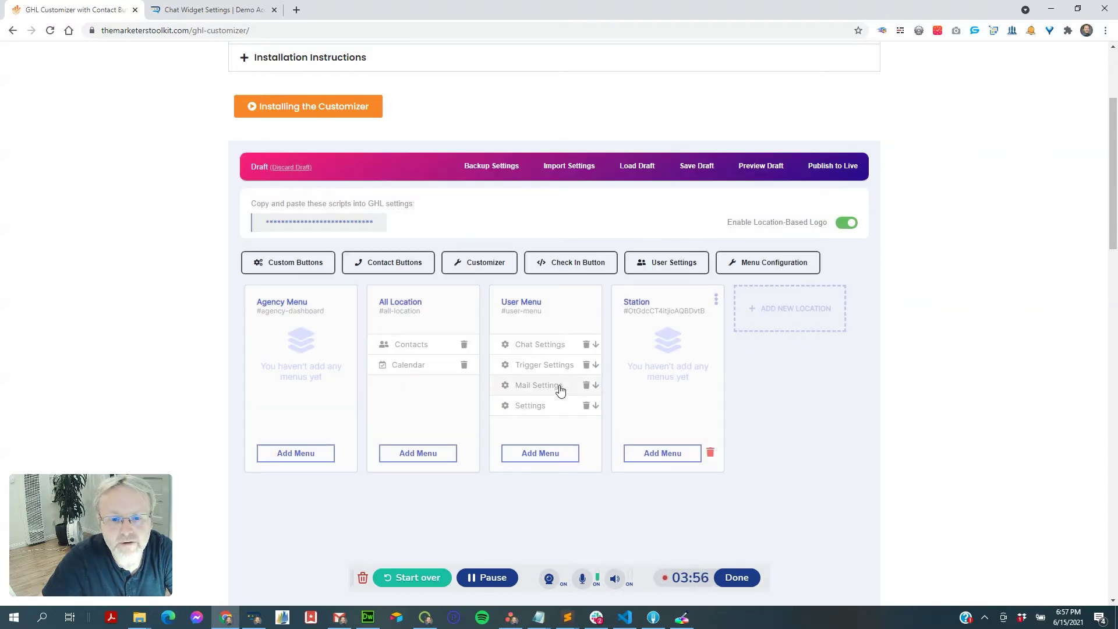
pyautogui.click(557, 386)
pyautogui.click(535, 260)
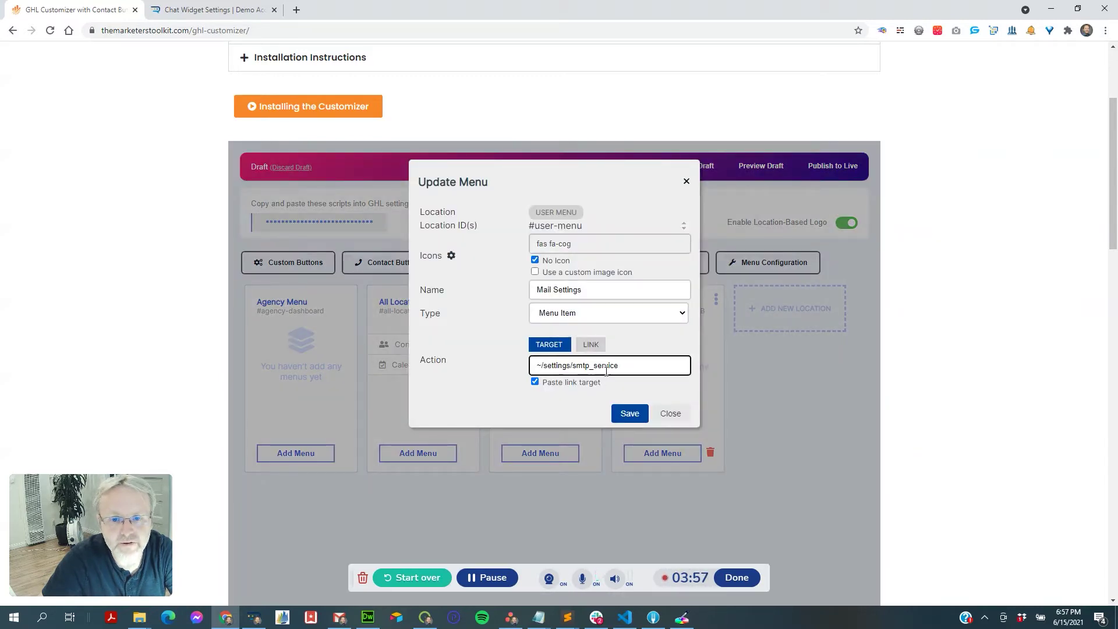
pyautogui.click(627, 413)
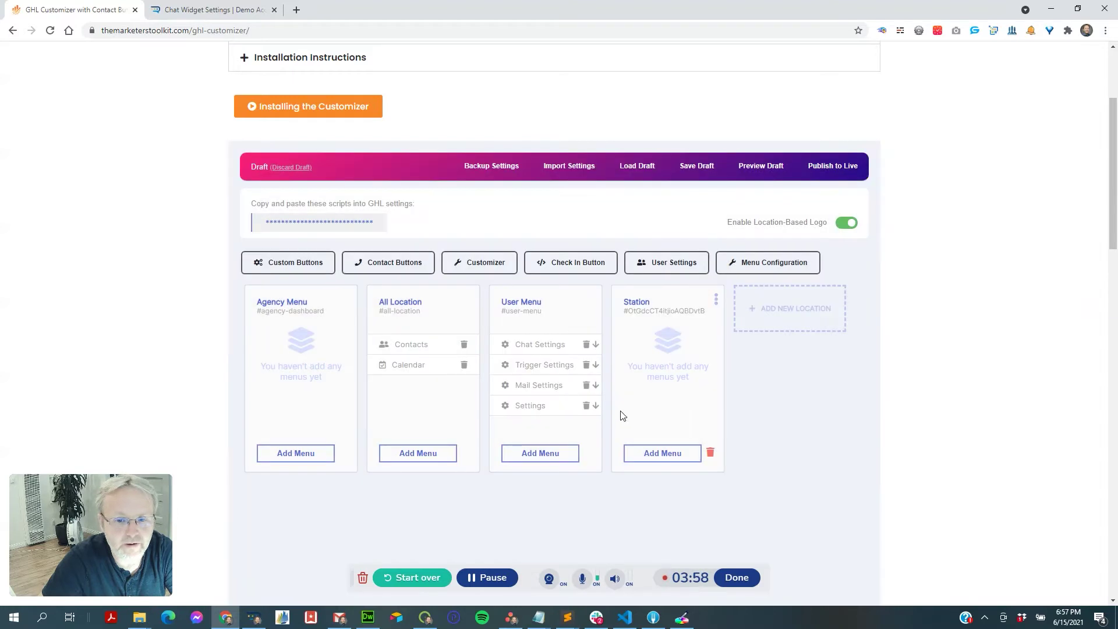
# Rename the Settings entry in the User Menu to General Settings and save it
pyautogui.click(532, 411)
pyautogui.write('General Settings')
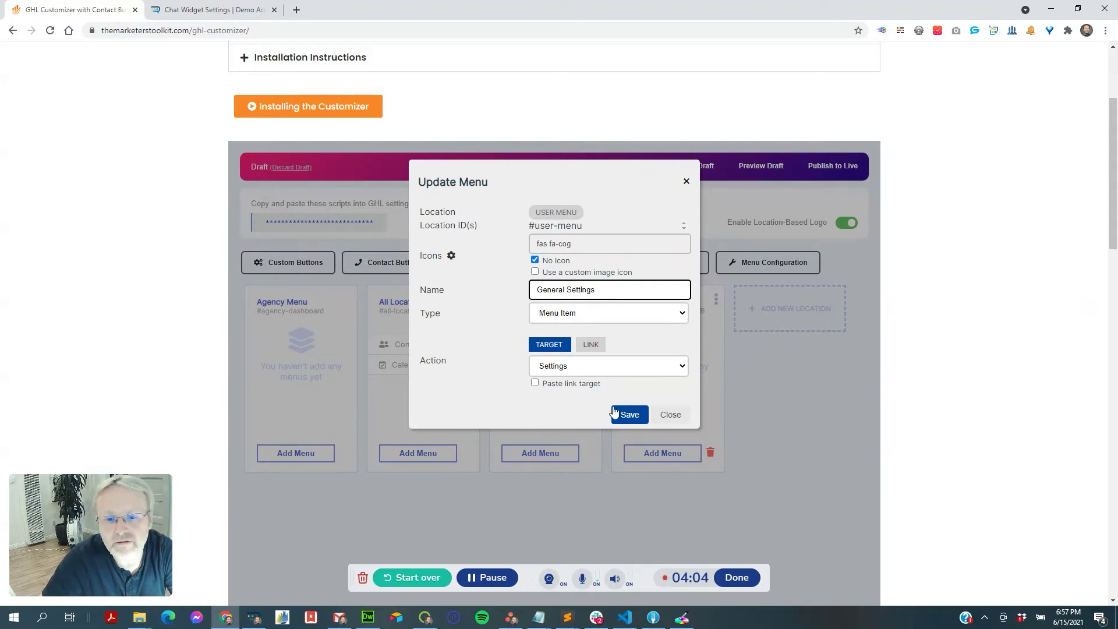
pyautogui.click(627, 414)
# Publish the customized menus to live and reload the demo account's Chat Widget Settings page
pyautogui.click(833, 166)
pyautogui.click(609, 107)
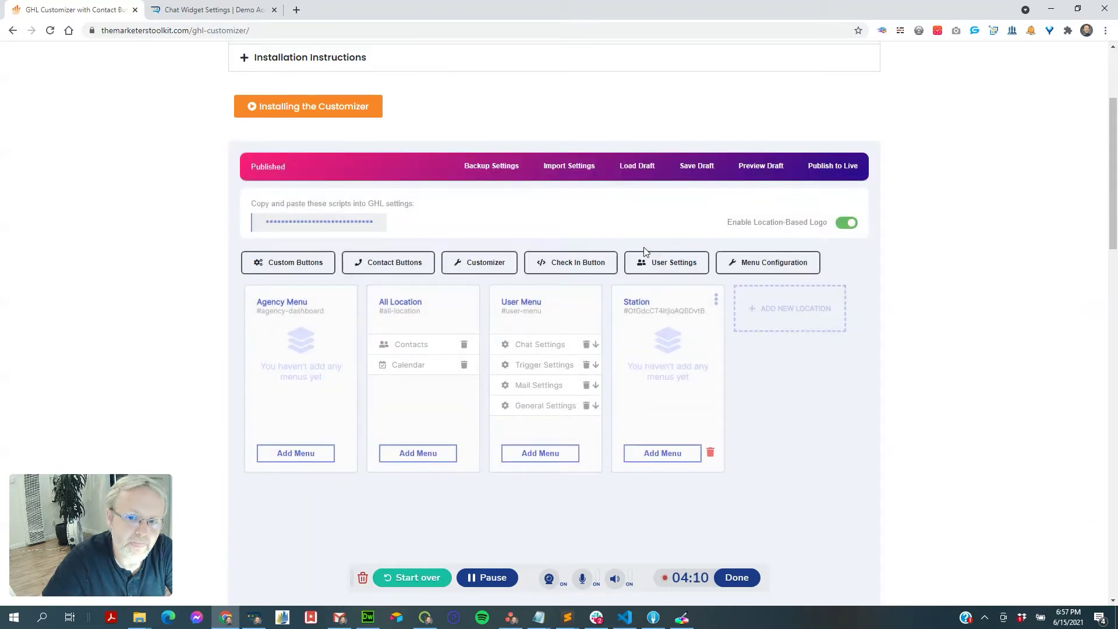
pyautogui.click(233, 10)
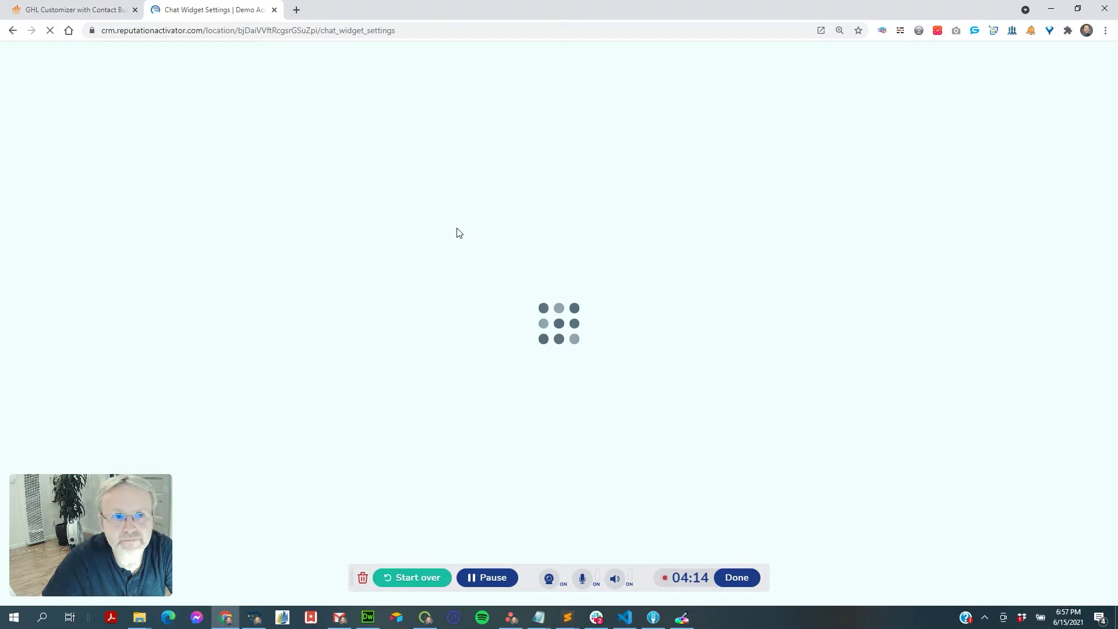
pyautogui.click(490, 577)
pyautogui.click(491, 578)
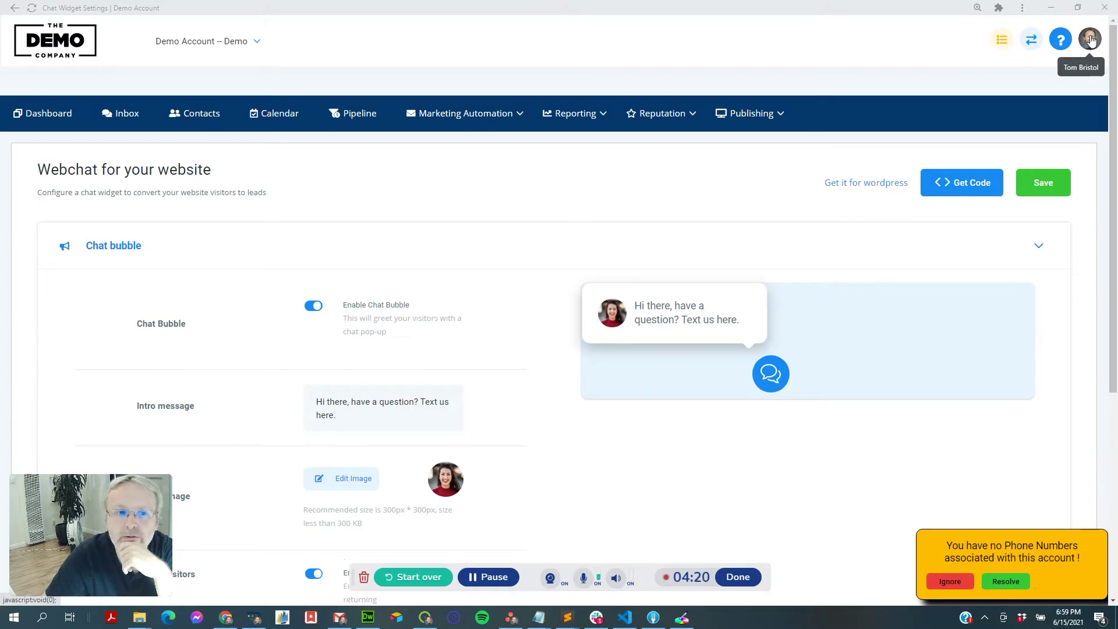
# Check the renamed entries in the demo account's user menu and open its Mail Settings page
pyautogui.click(1091, 39)
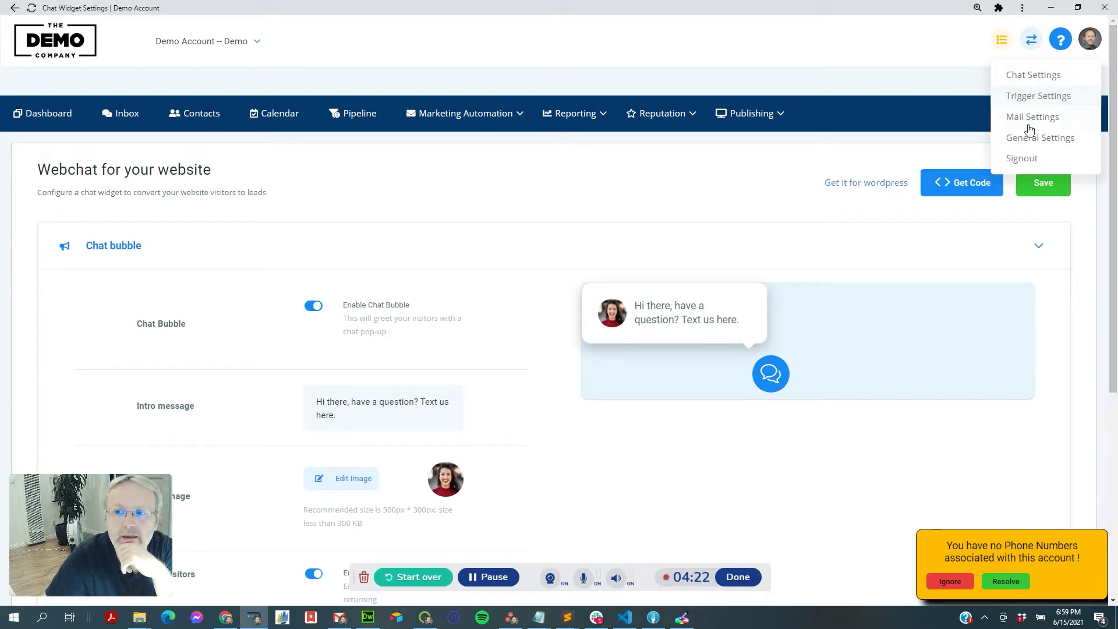
pyautogui.click(1090, 40)
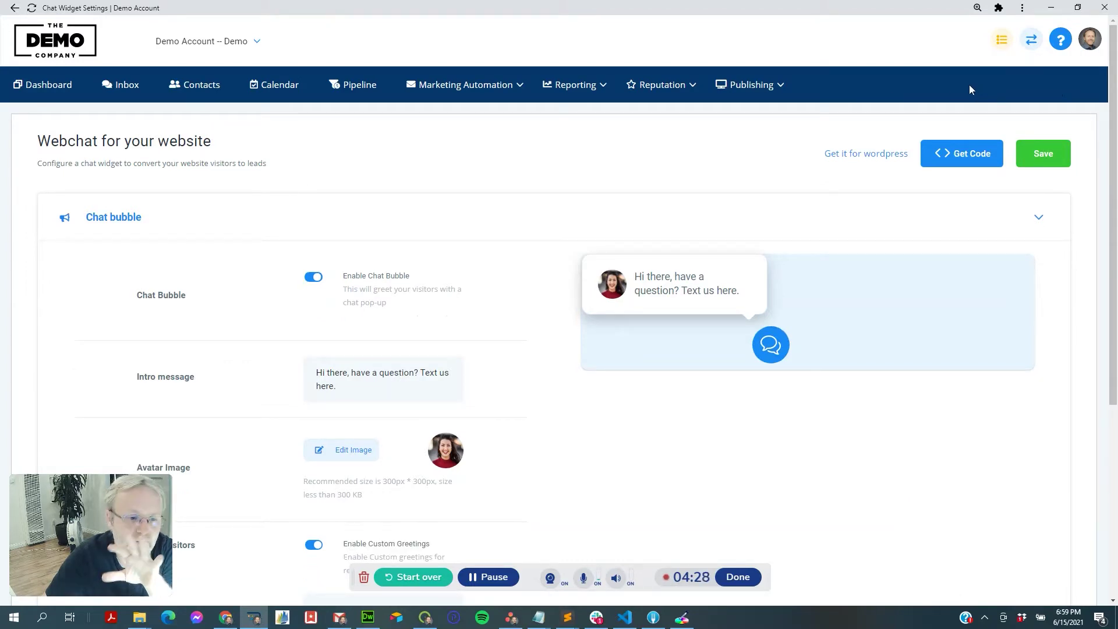
pyautogui.click(1090, 40)
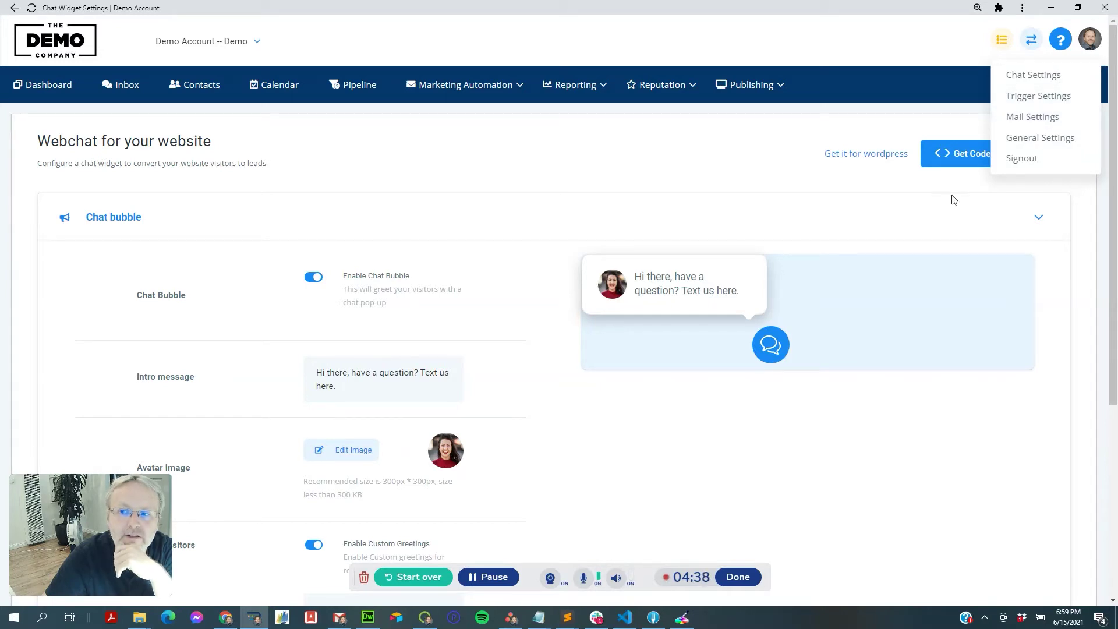
pyautogui.click(1089, 39)
pyautogui.click(1090, 39)
pyautogui.click(1063, 116)
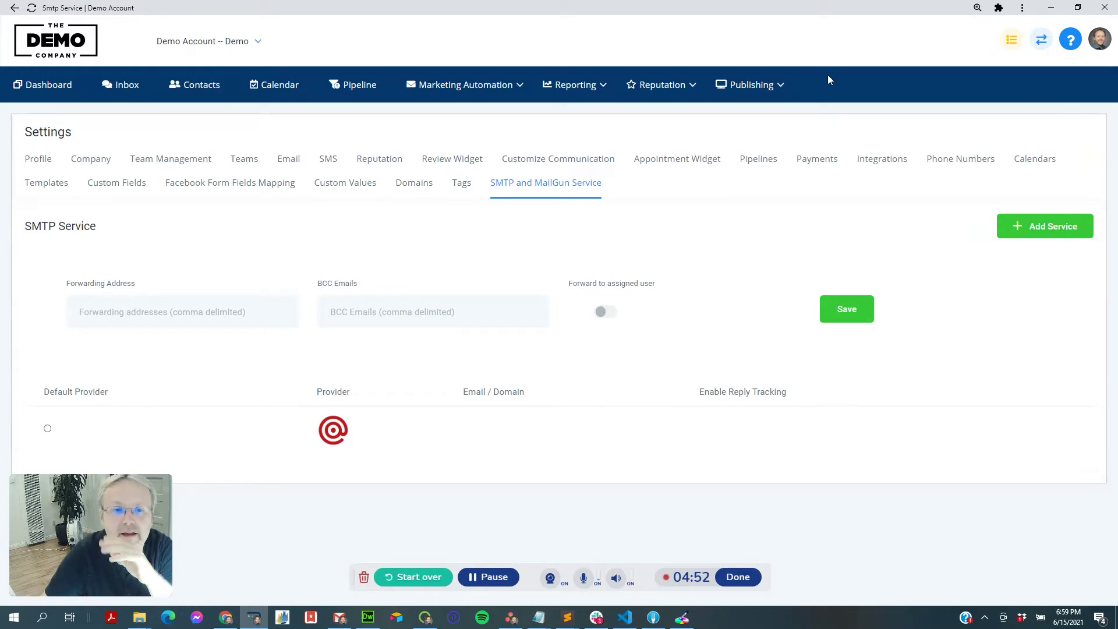
# View the demo account's dashboard and launchpad page, and inspect the Get Connected! shortcut's target in the GHL Customizer's Custom Buttons, closing it without saving
pyautogui.click(49, 83)
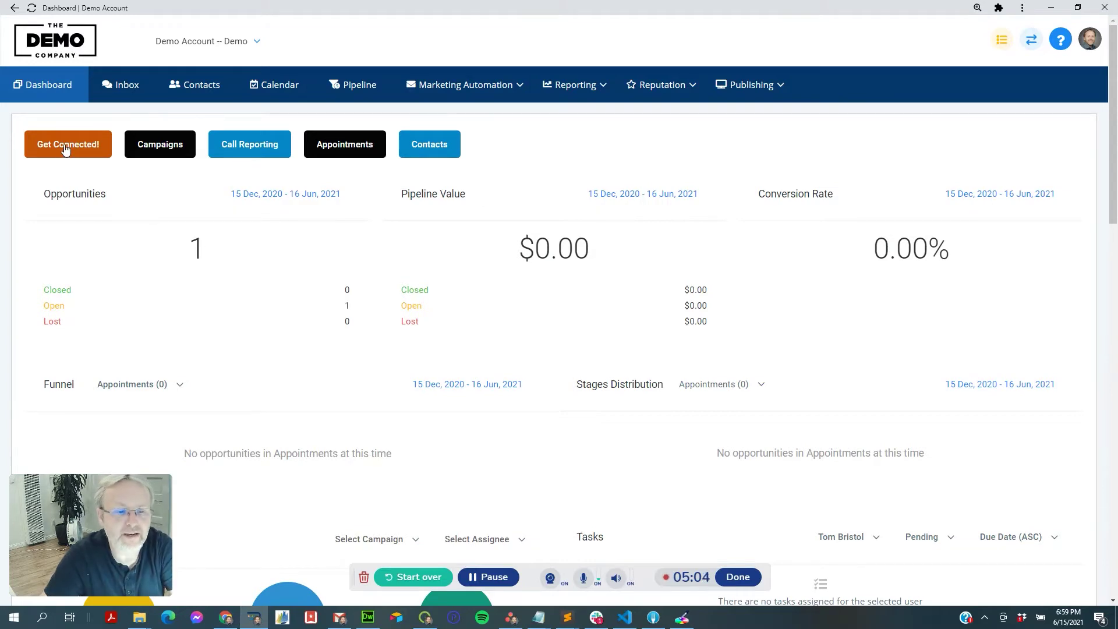
pyautogui.hotkey('alt', 'Tab')
pyautogui.press('Tab')
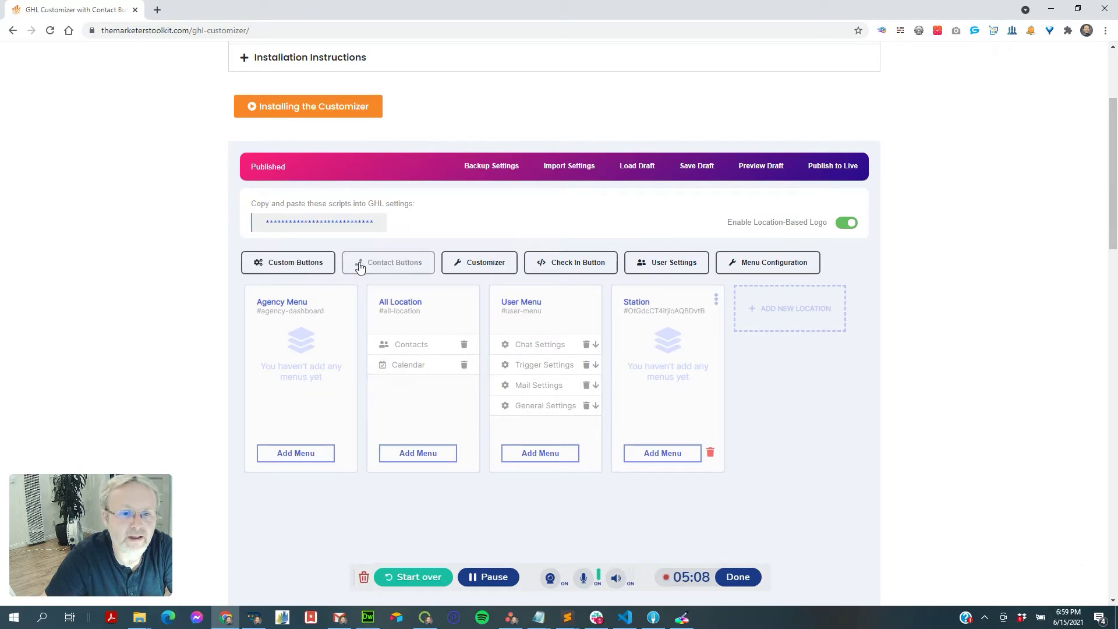
pyautogui.click(302, 259)
pyautogui.click(493, 213)
pyautogui.click(452, 401)
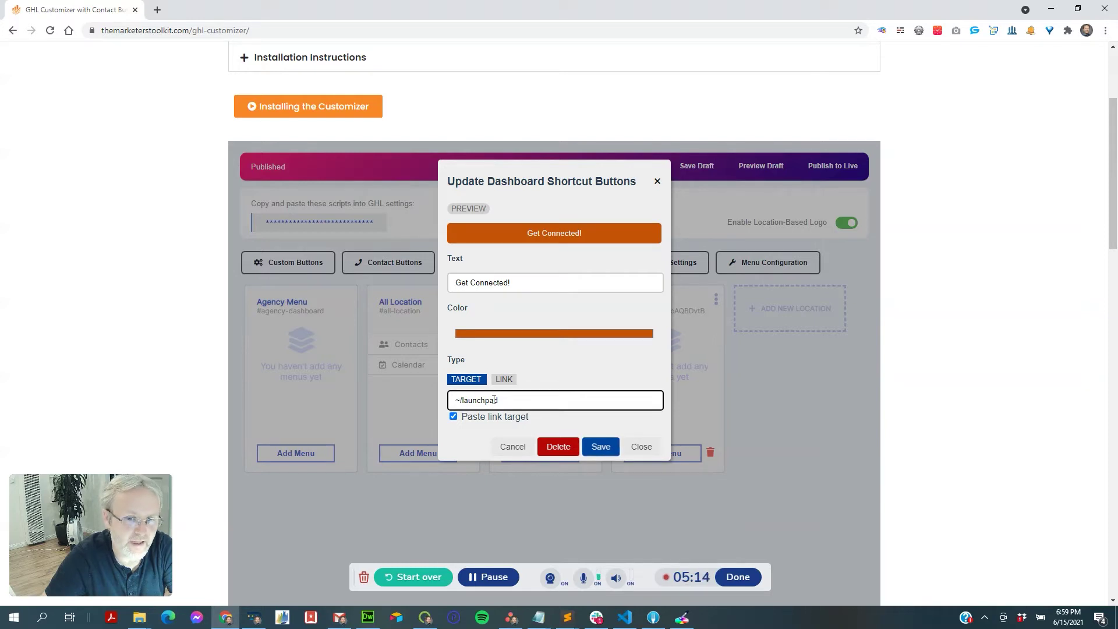
pyautogui.hotkey('alt', 'Tab')
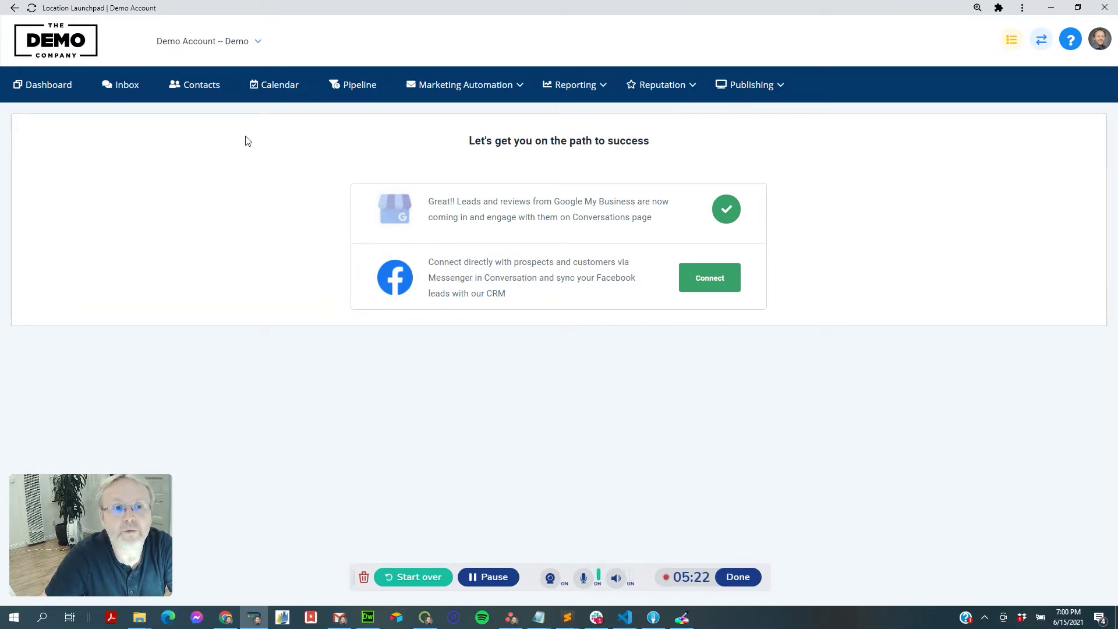
pyautogui.hotkey('alt', 'Tab')
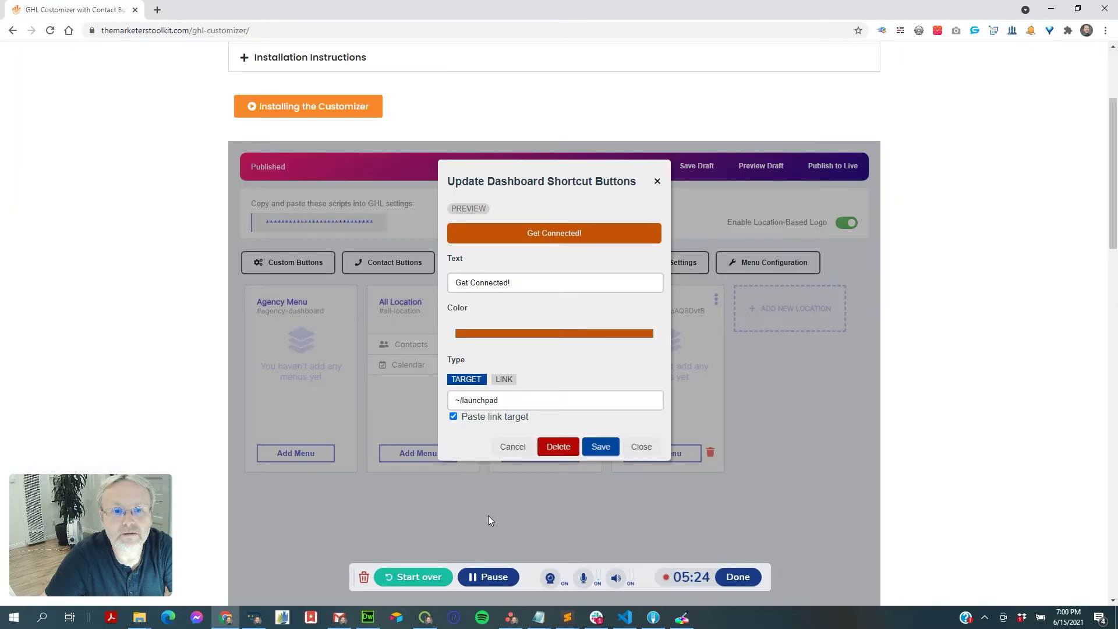
pyautogui.click(658, 182)
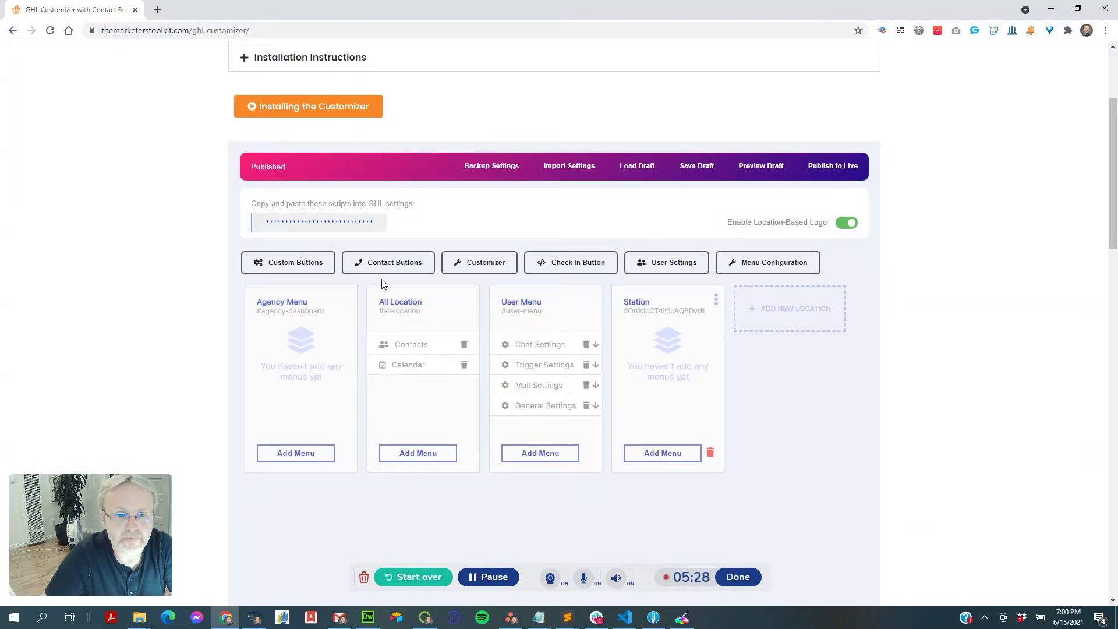
# Review the action and menu location options of the All Location Contacts entry against the demo account's navigation, and close it without saving
pyautogui.hotkey('alt', 'Tab')
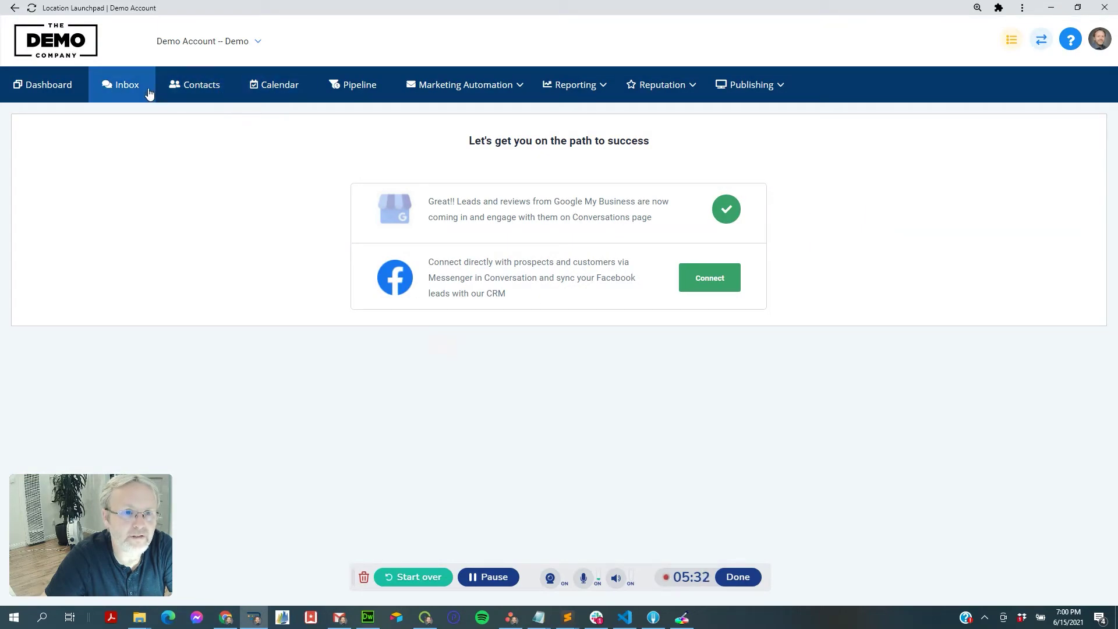
pyautogui.hotkey('alt', 'Tab')
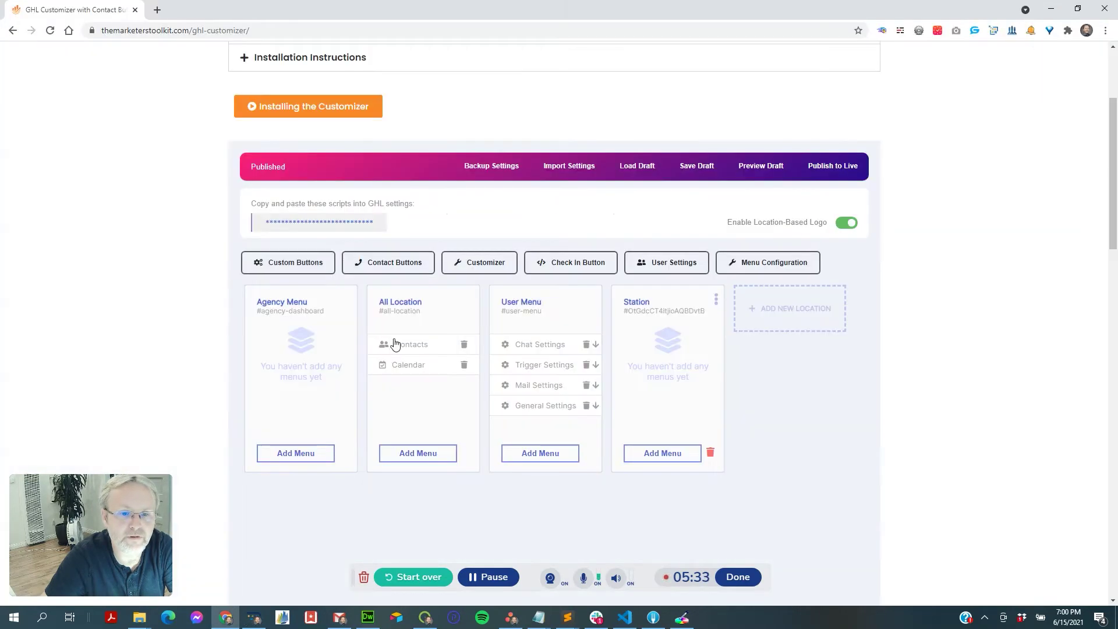
pyautogui.click(433, 344)
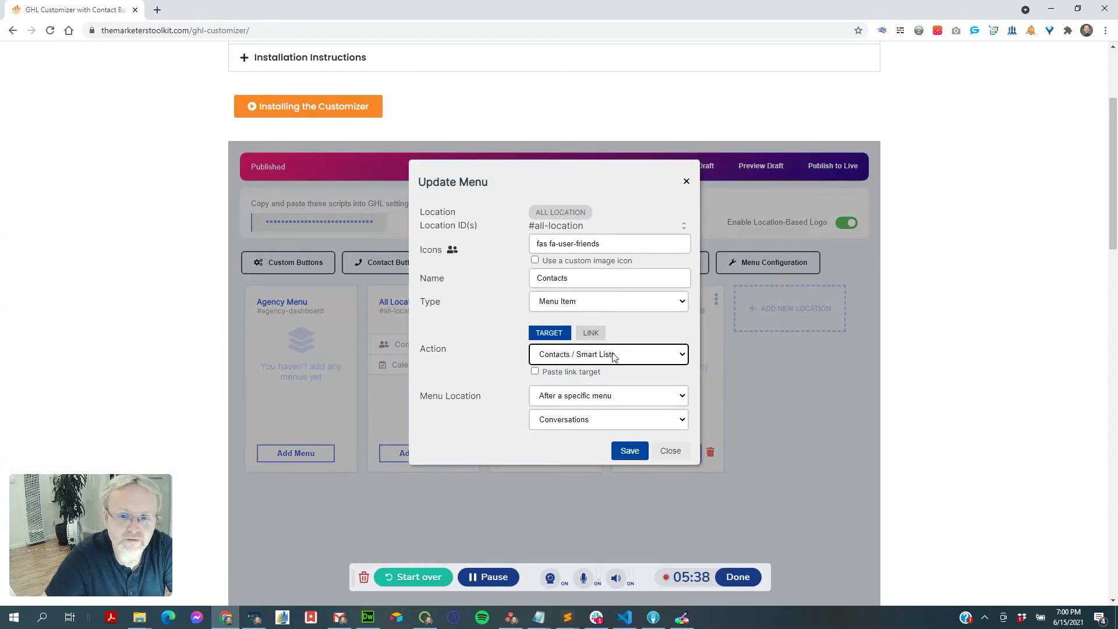
pyautogui.click(582, 425)
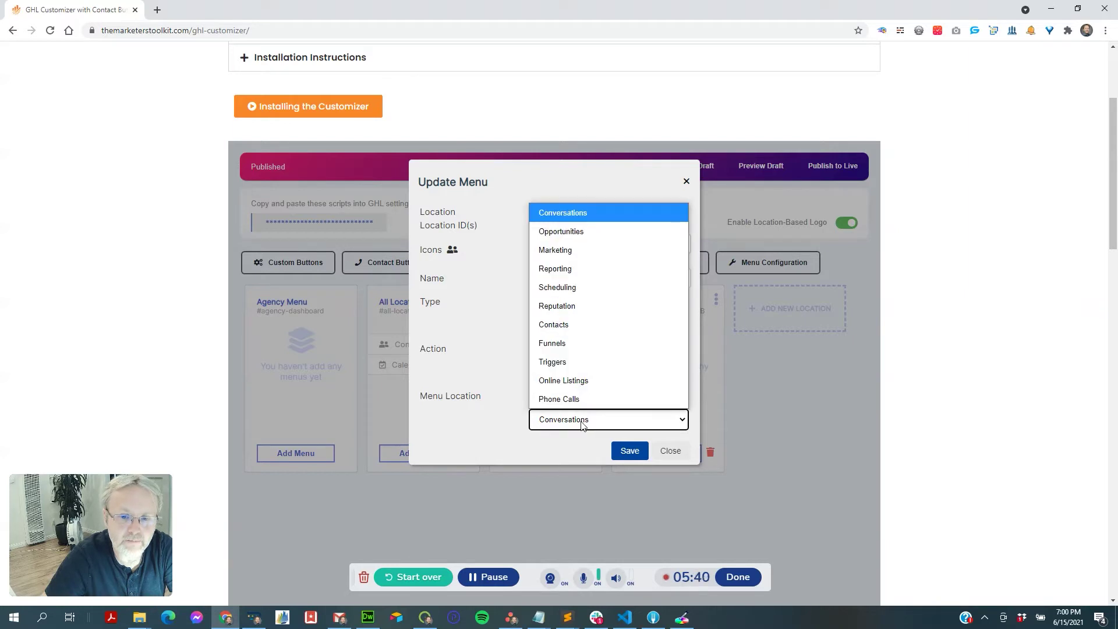
pyautogui.click(583, 422)
pyautogui.click(582, 395)
pyautogui.click(583, 395)
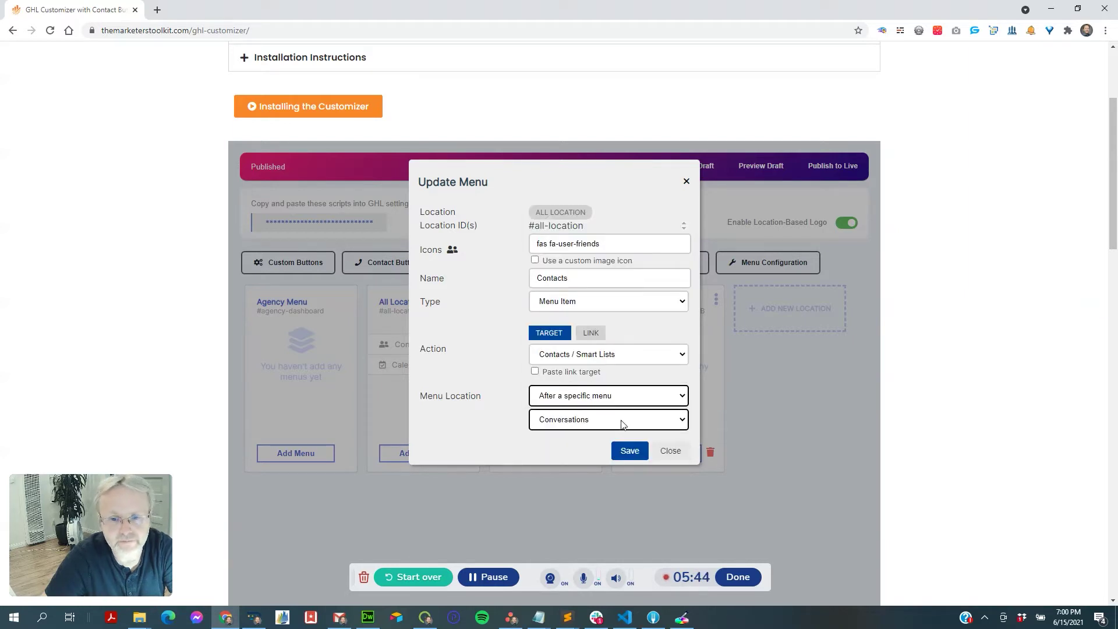
pyautogui.hotkey('alt', 'Tab')
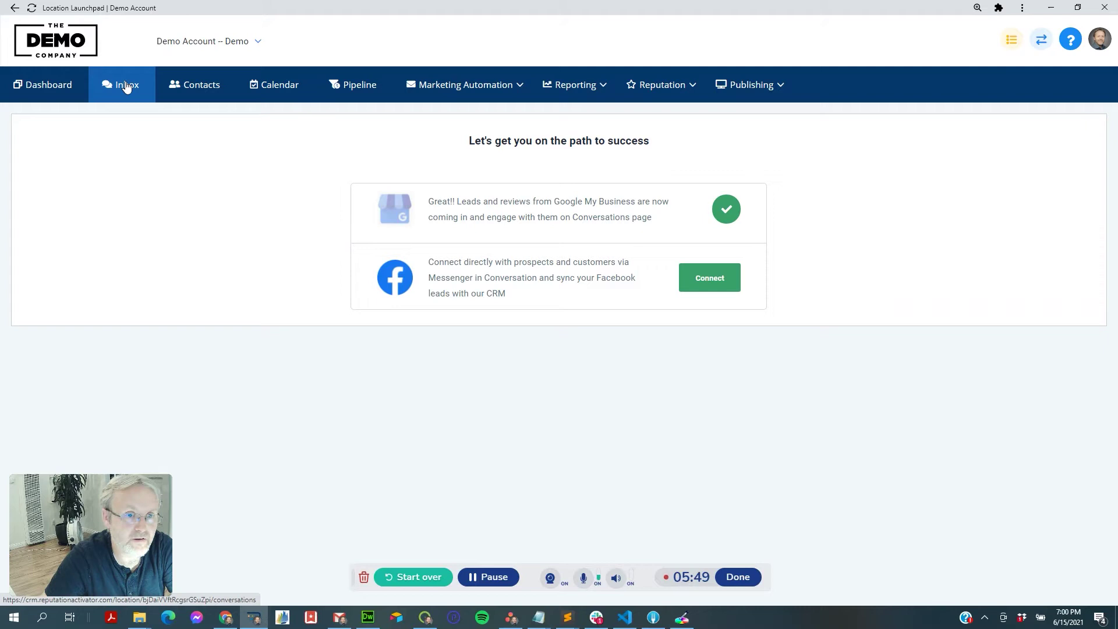
pyautogui.hotkey('alt', 'Tab')
pyautogui.click(669, 451)
# Try moving Contacts below Calendar in the All Location menu, and restore the original order
pyautogui.moveTo(407, 352); pyautogui.dragTo(426, 369)
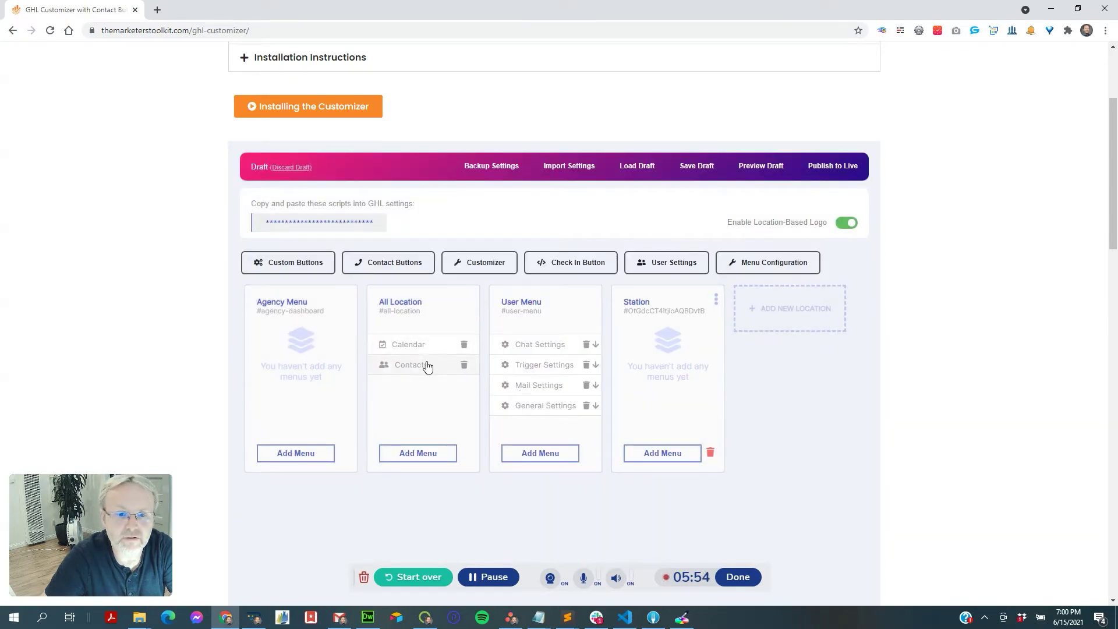
pyautogui.click(427, 365)
pyautogui.press('Escape')
pyautogui.moveTo(420, 349); pyautogui.dragTo(431, 366)
# Review the settings of the All Location Calendar entry, save it, and compare it with the demo account's navigation
pyautogui.click(436, 366)
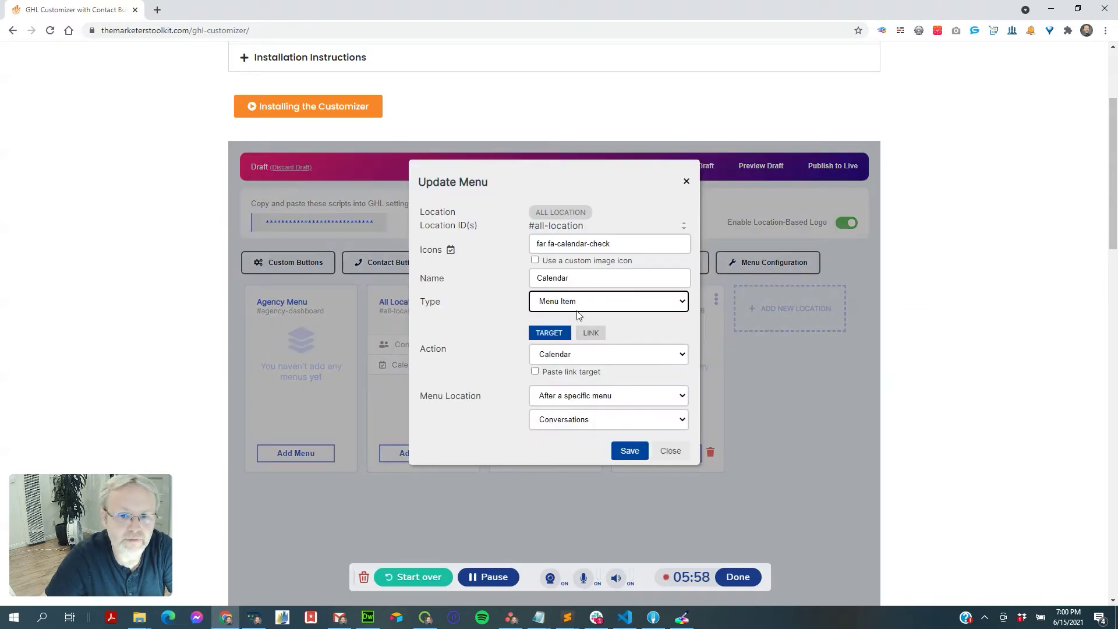
pyautogui.click(640, 451)
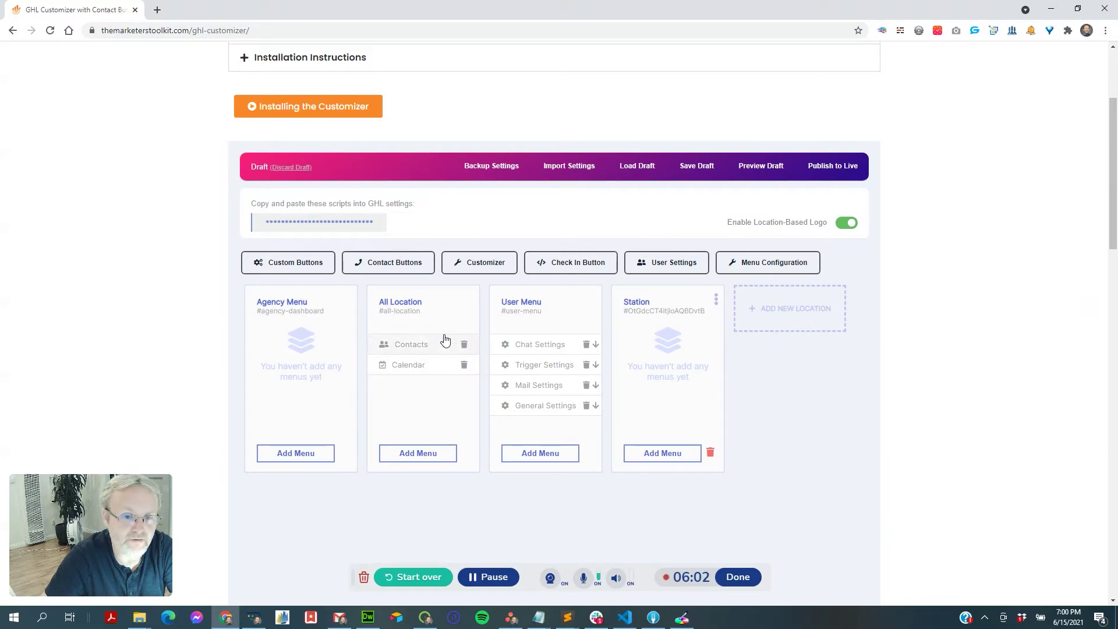
pyautogui.hotkey('alt', 'Tab')
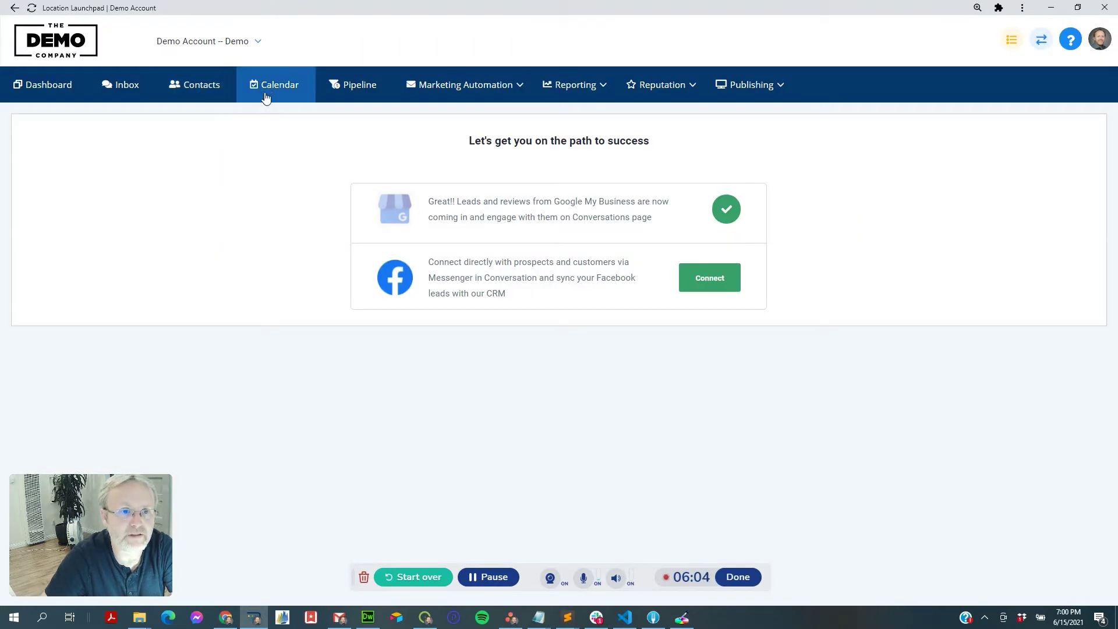
pyautogui.hotkey('alt', 'Tab')
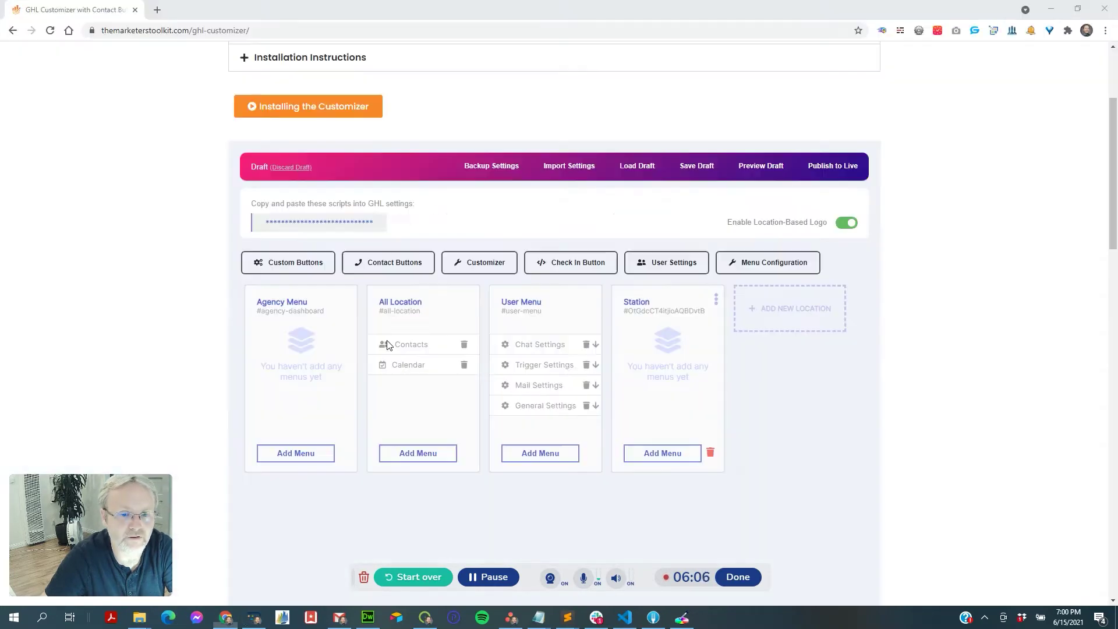
pyautogui.click(487, 578)
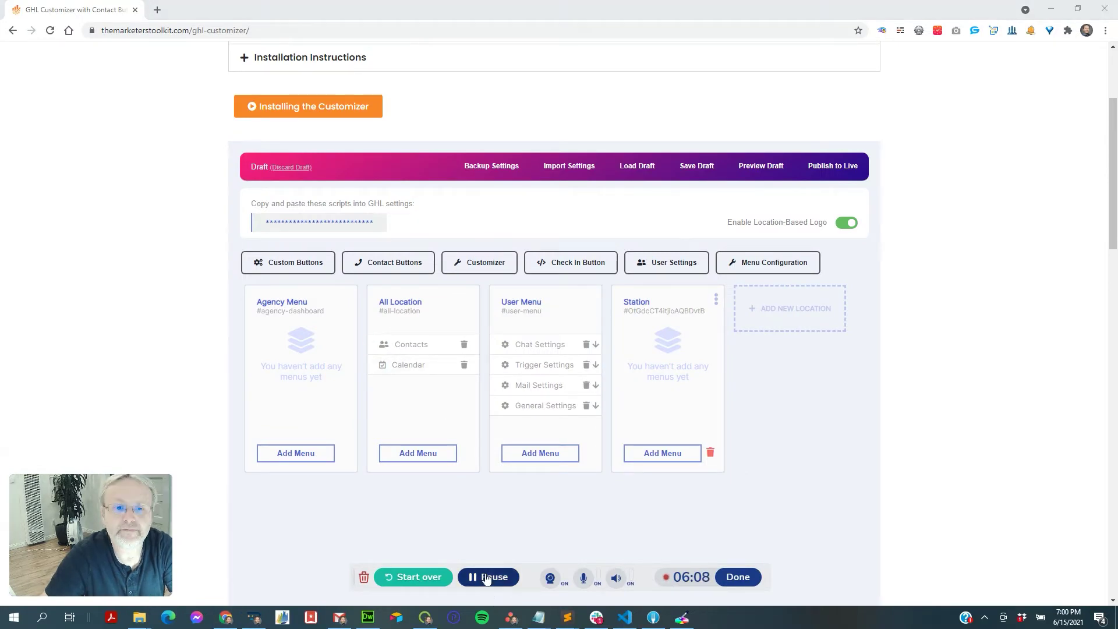
pyautogui.click(488, 523)
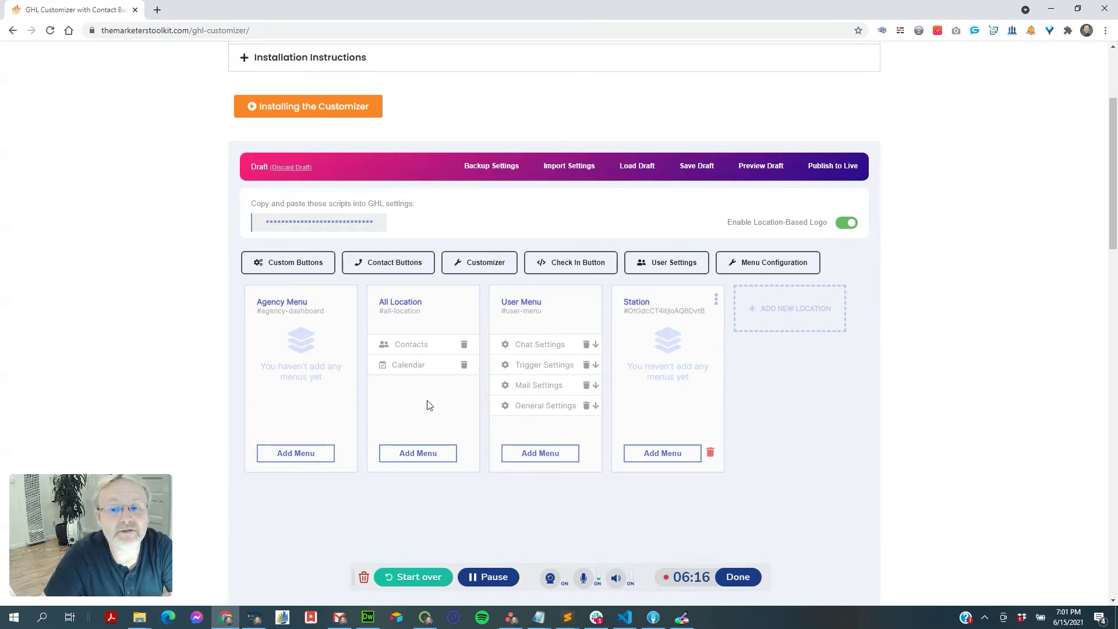
# Open the Contact Buttons list, and view a contact's detail page and the Form Builder in the demo account
pyautogui.click(401, 267)
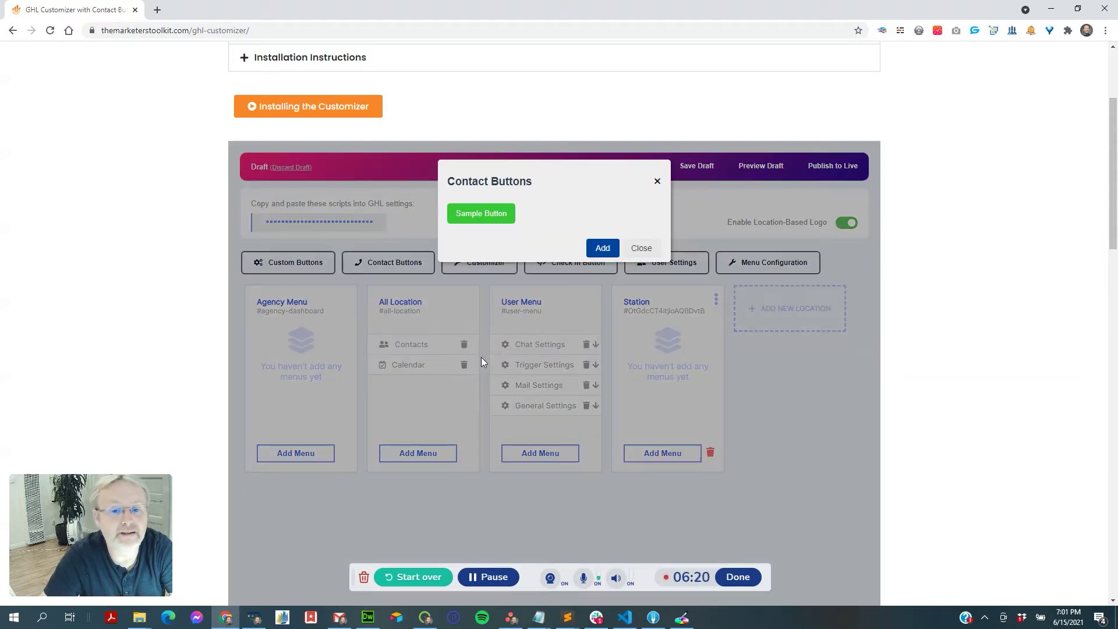
pyautogui.hotkey('alt', 'Tab')
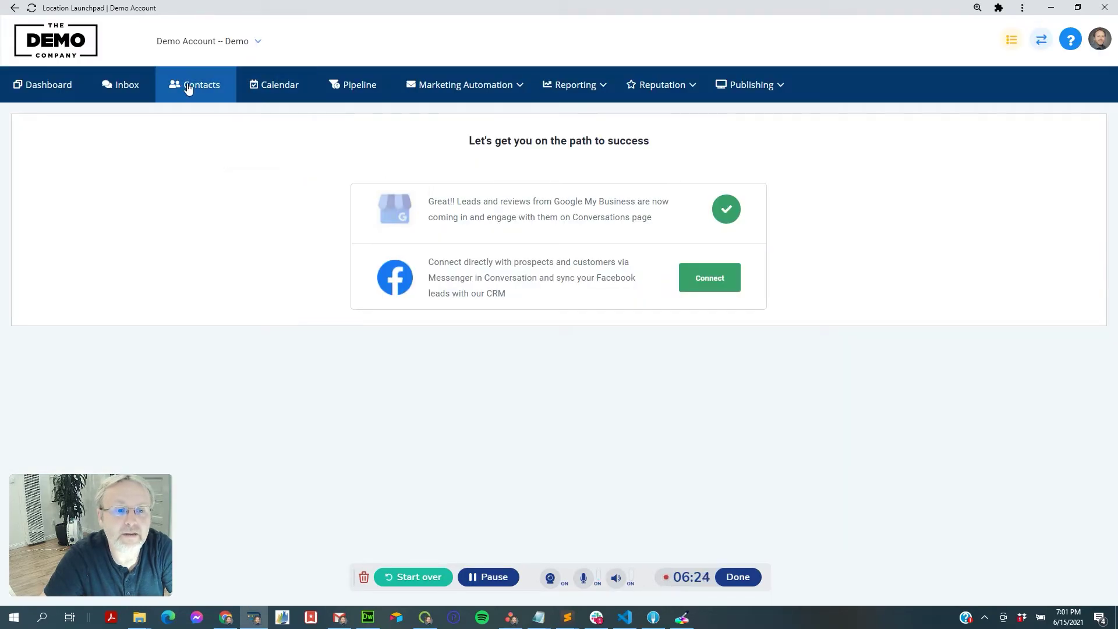
pyautogui.click(189, 92)
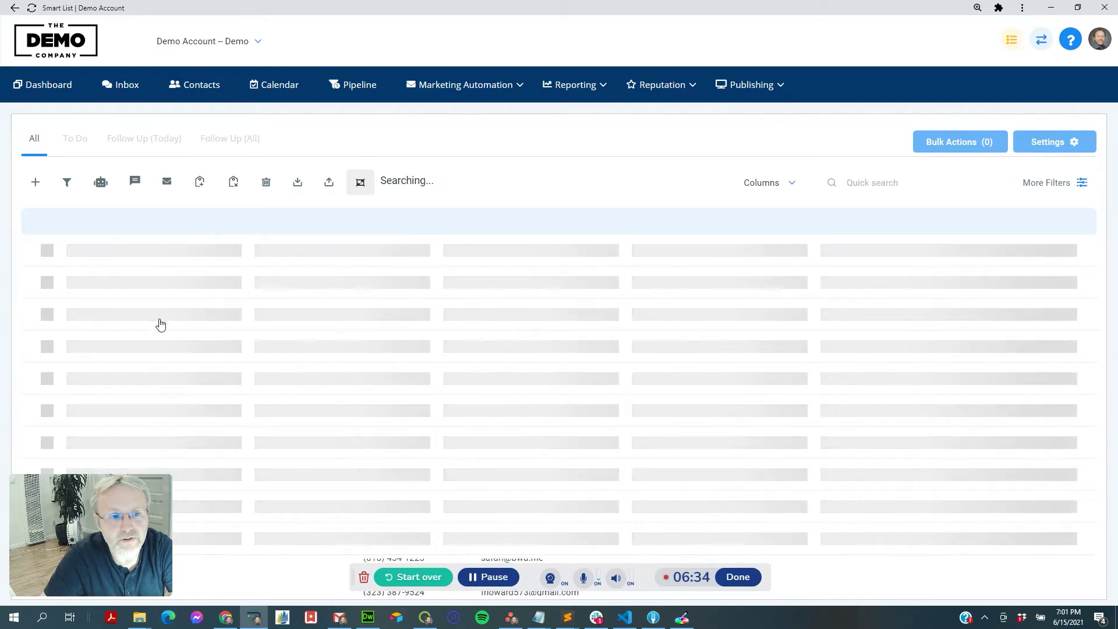
pyautogui.click(95, 320)
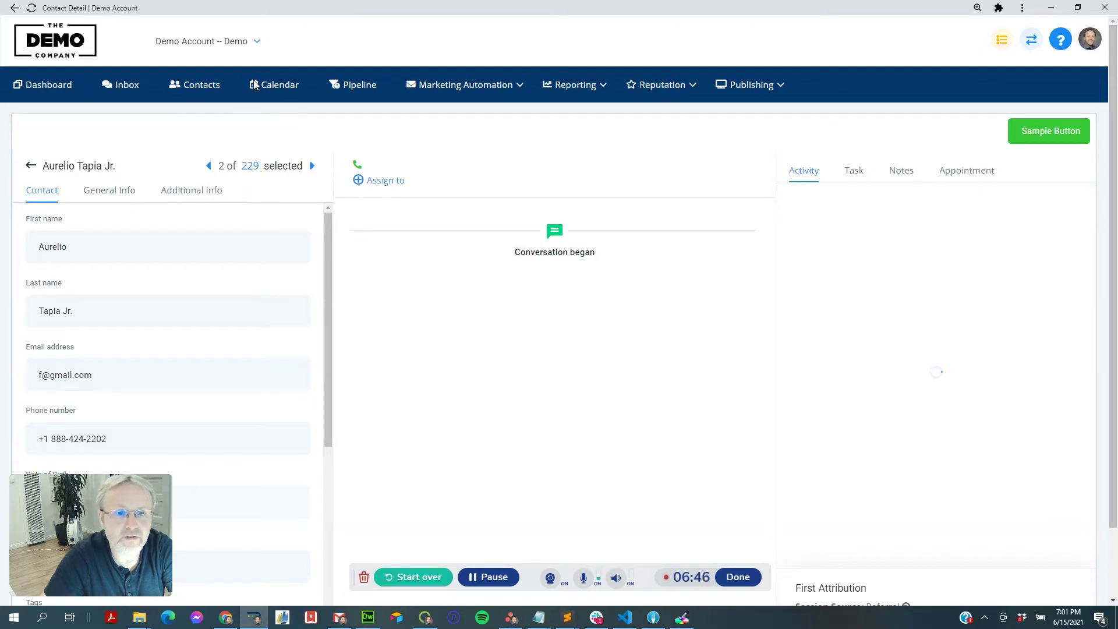
pyautogui.click(504, 89)
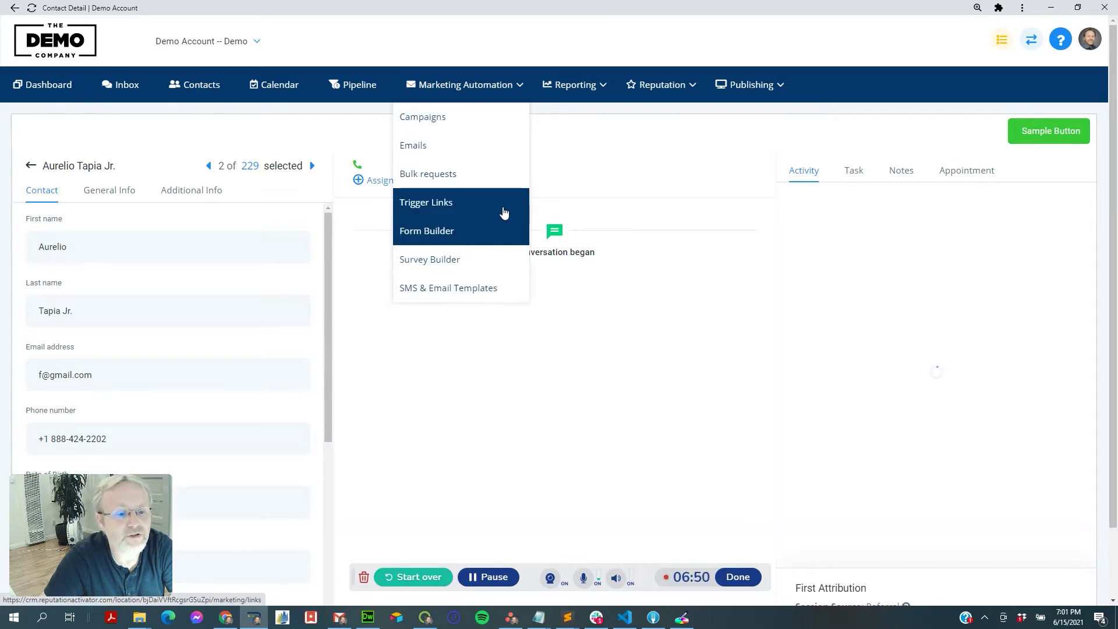
pyautogui.click(513, 223)
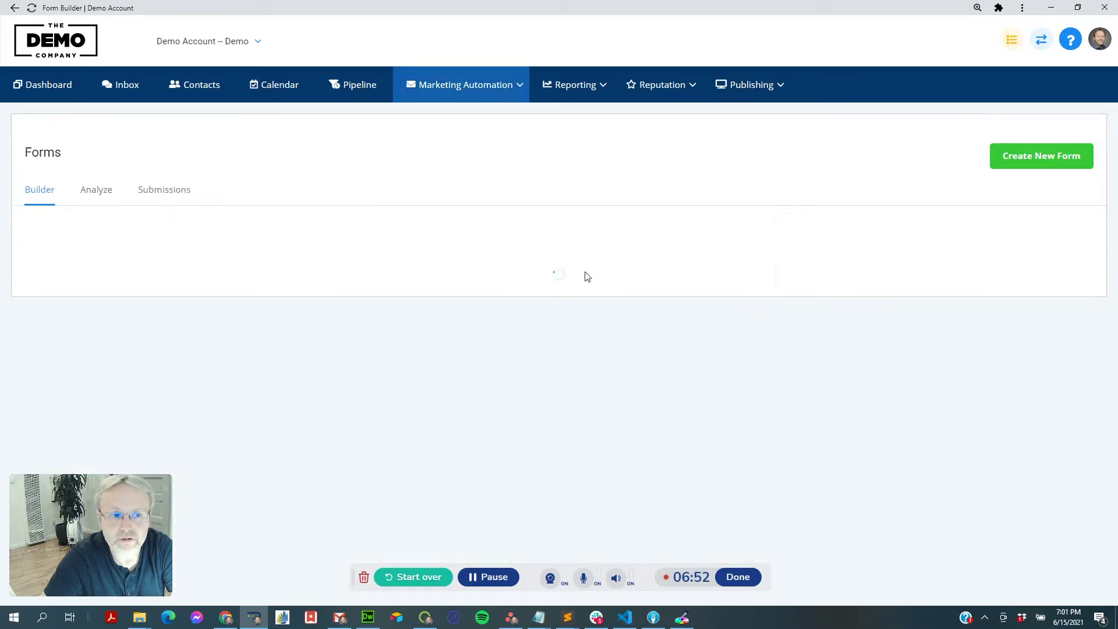
# Switch back to the GHL Customizer and set the Sample Button contact button's text to Intake Form
pyautogui.hotkey('alt', 'Tab')
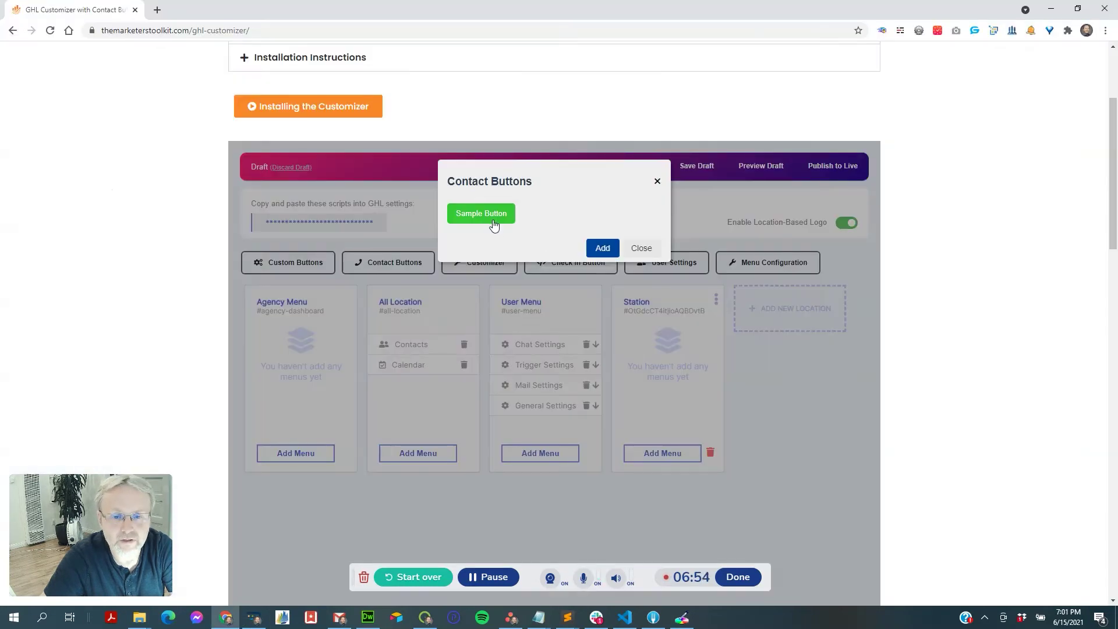
pyautogui.click(493, 215)
pyautogui.tripleClick(541, 301)
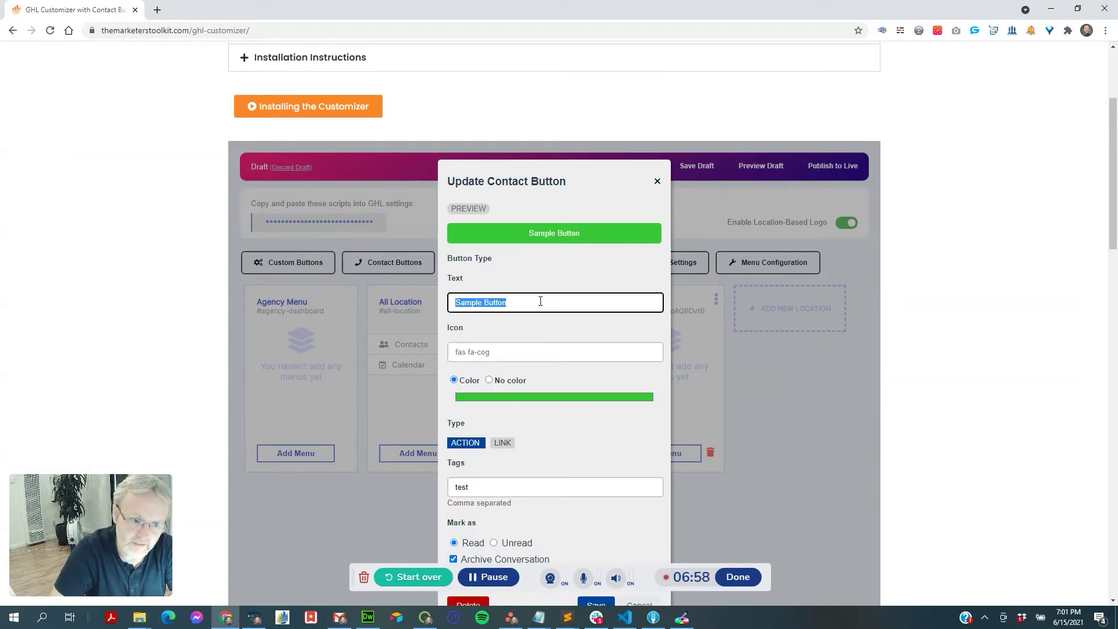
pyautogui.write('Intake Form')
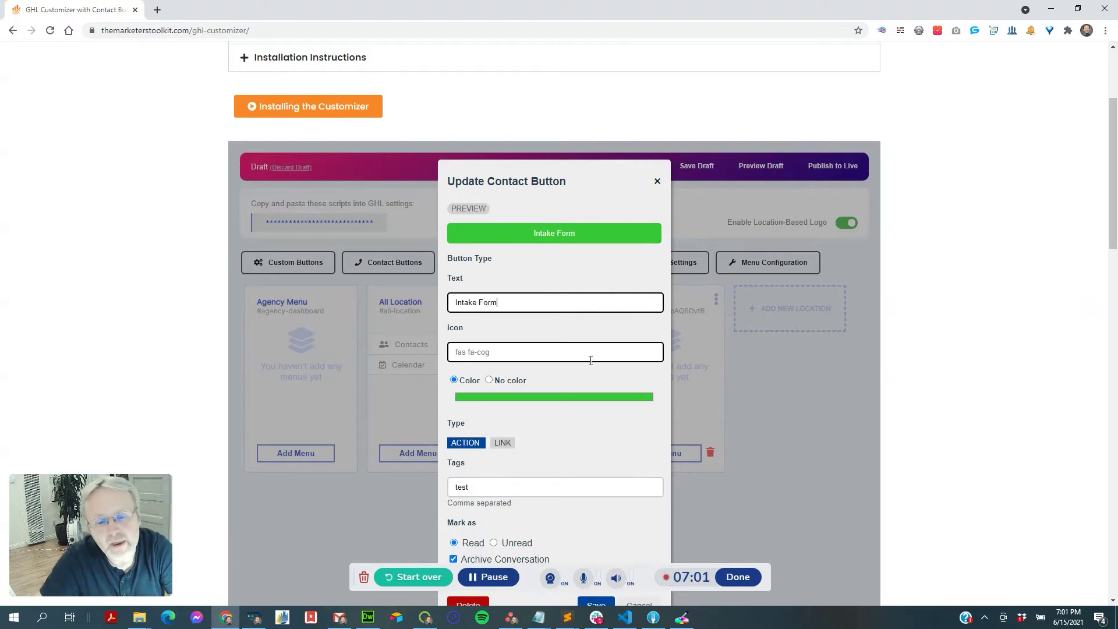
# Search the icon picker for "clip" and give the Intake Form contact button the fas fa-clipboard icon
pyautogui.scroll(-1, 589, 359)
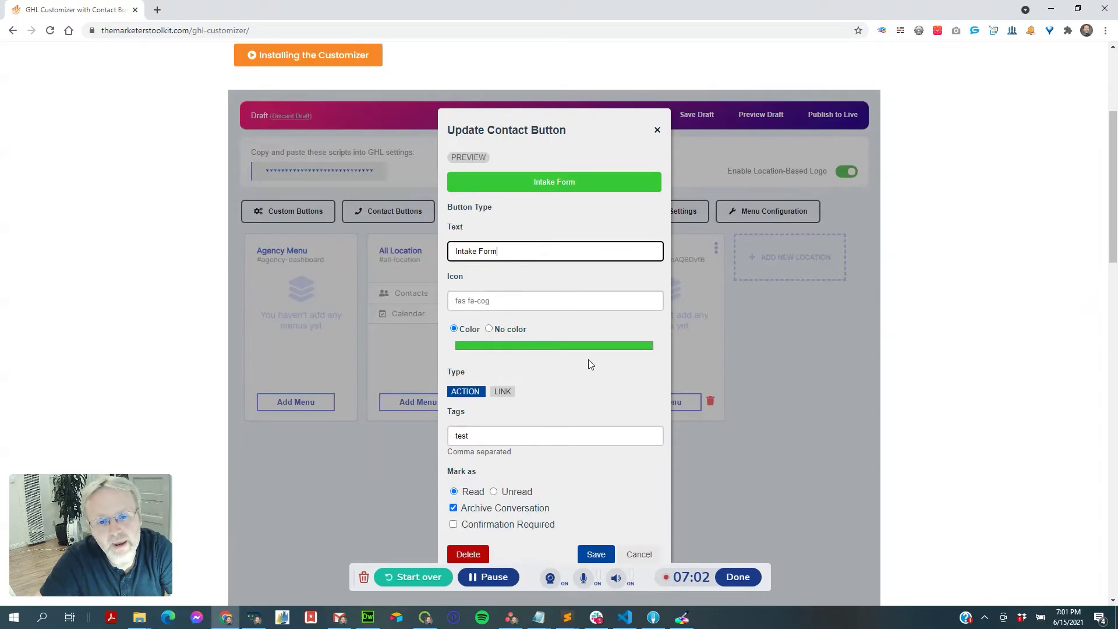
pyautogui.click(575, 292)
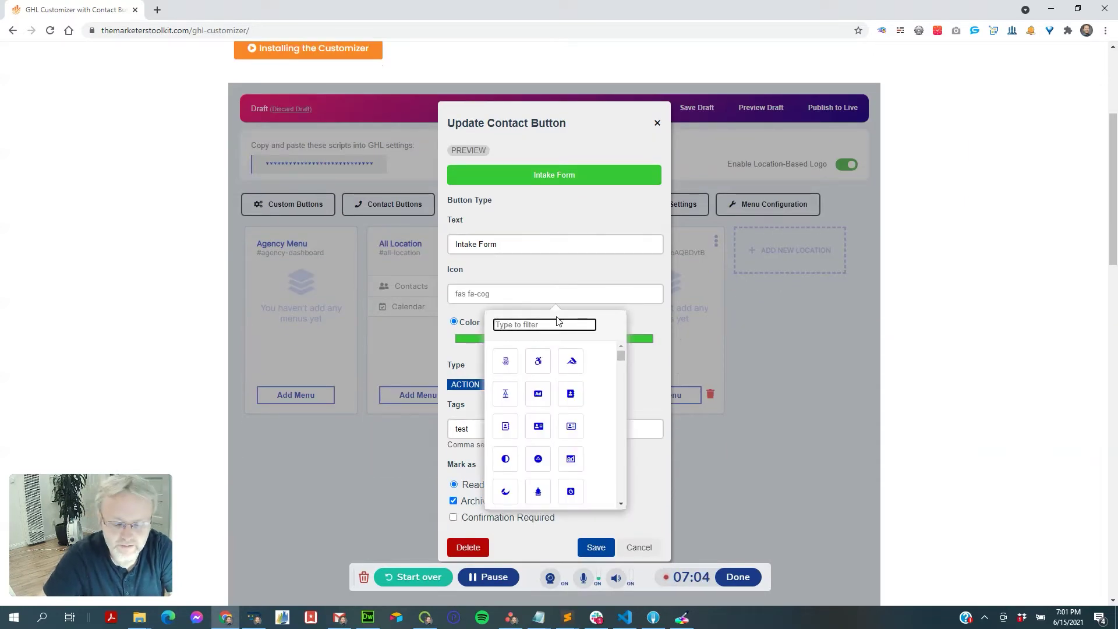
pyautogui.write('Form')
pyautogui.press('BackSpace')
pyautogui.press('BackSpace')
pyautogui.press('BackSpace')
pyautogui.press('BackSpace')
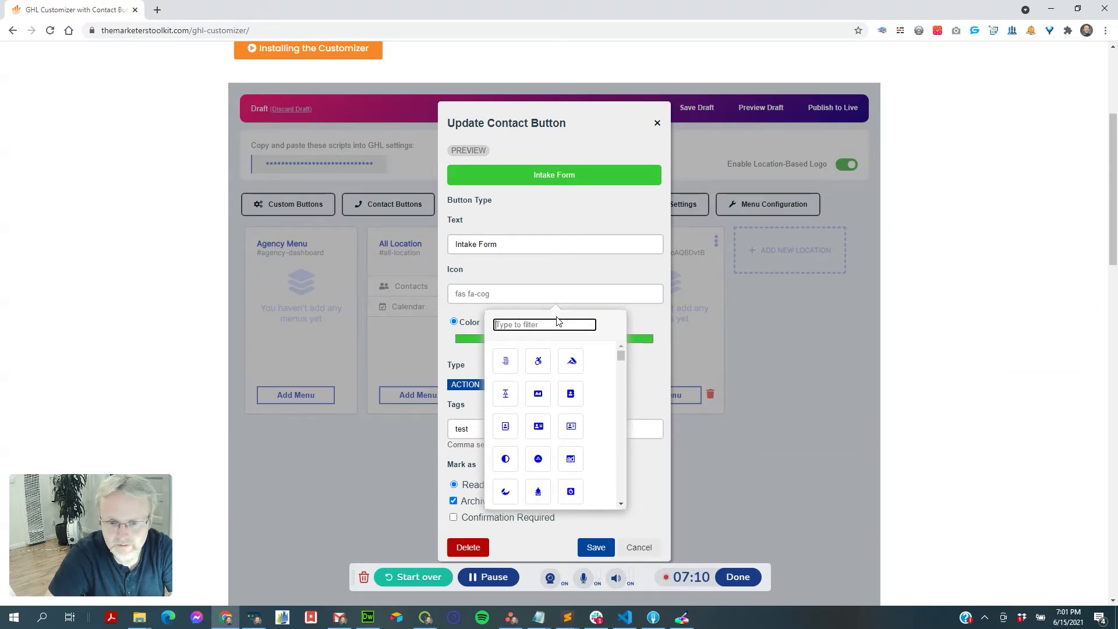
pyautogui.write('clip')
pyautogui.click(505, 361)
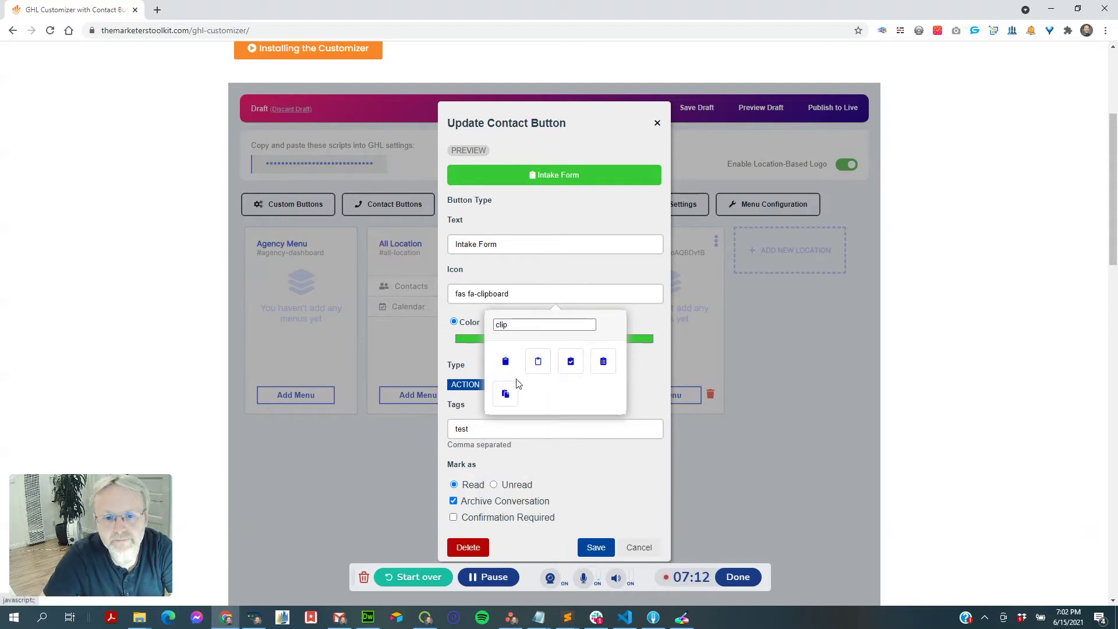
pyautogui.click(584, 473)
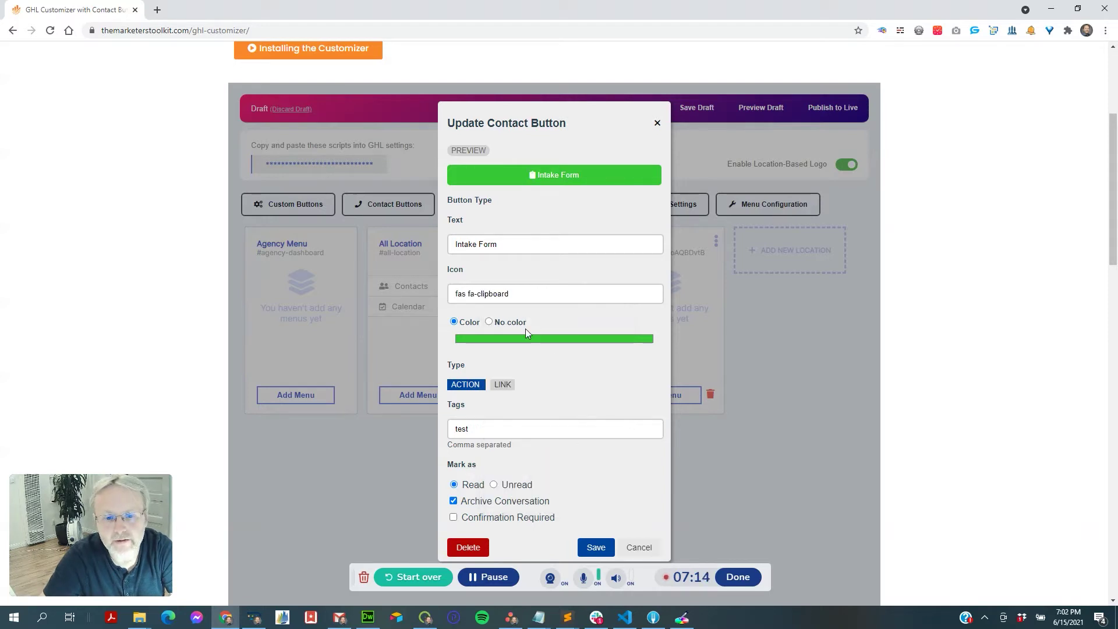
# Try the No color option with the CSS selector custombutton, clear the selector, and restore the Color option
pyautogui.click(492, 323)
pyautogui.click(501, 368)
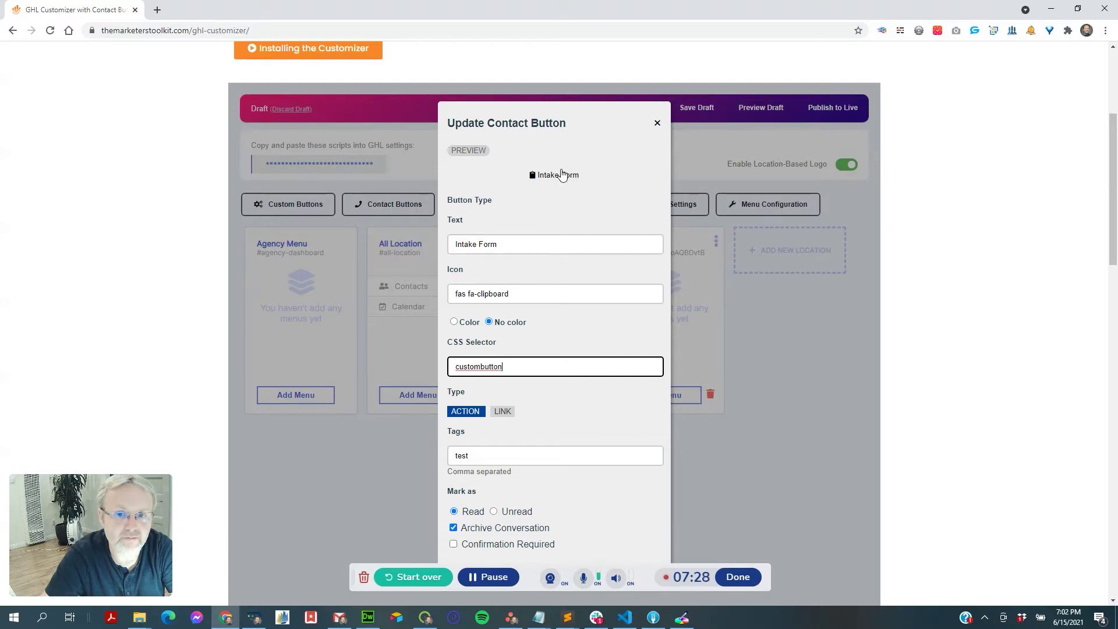
pyautogui.doubleClick(512, 370)
pyautogui.press('BackSpace')
pyautogui.click(454, 322)
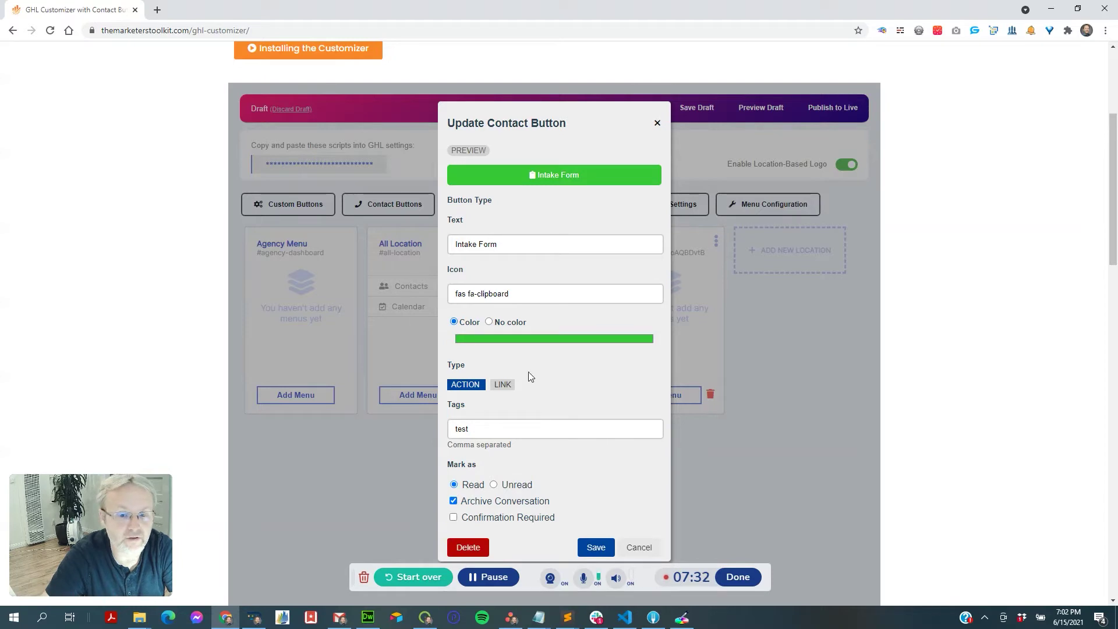
# Clear the existing tag from the contact button's action settings
pyautogui.scroll(-2, 535, 413)
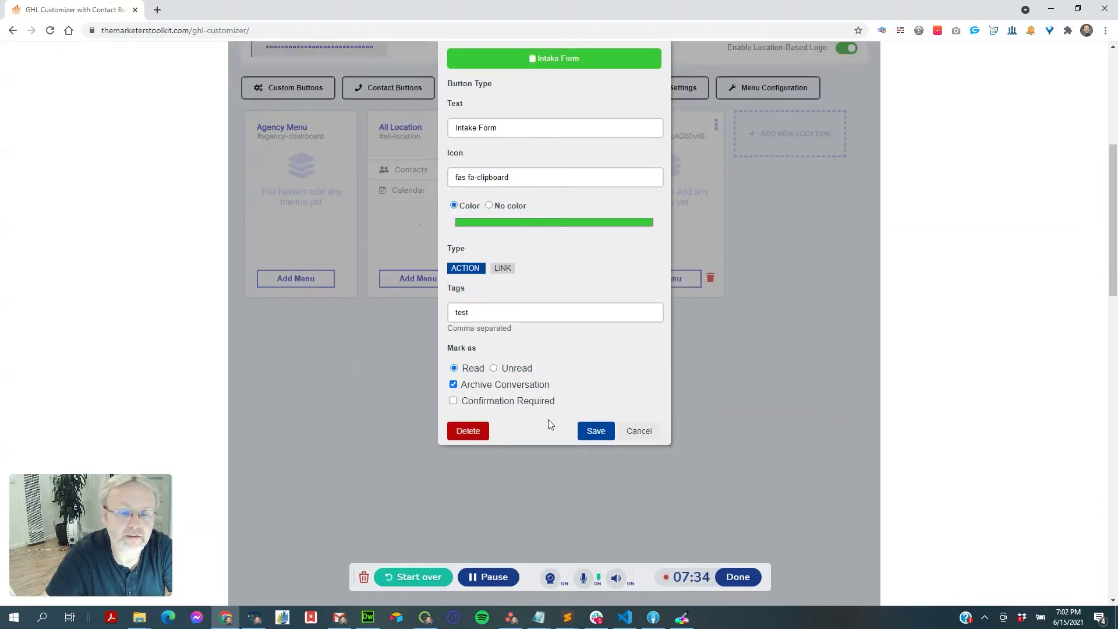
pyautogui.scroll(1, 551, 420)
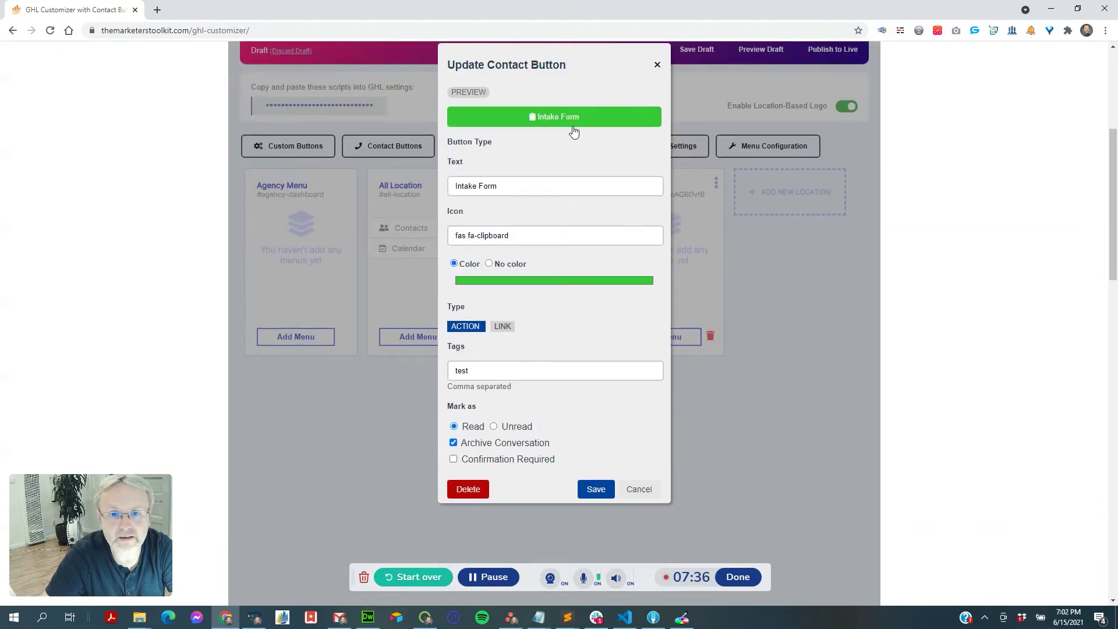
pyautogui.click(498, 371)
pyautogui.doubleClick(498, 371)
pyautogui.press('BackSpace')
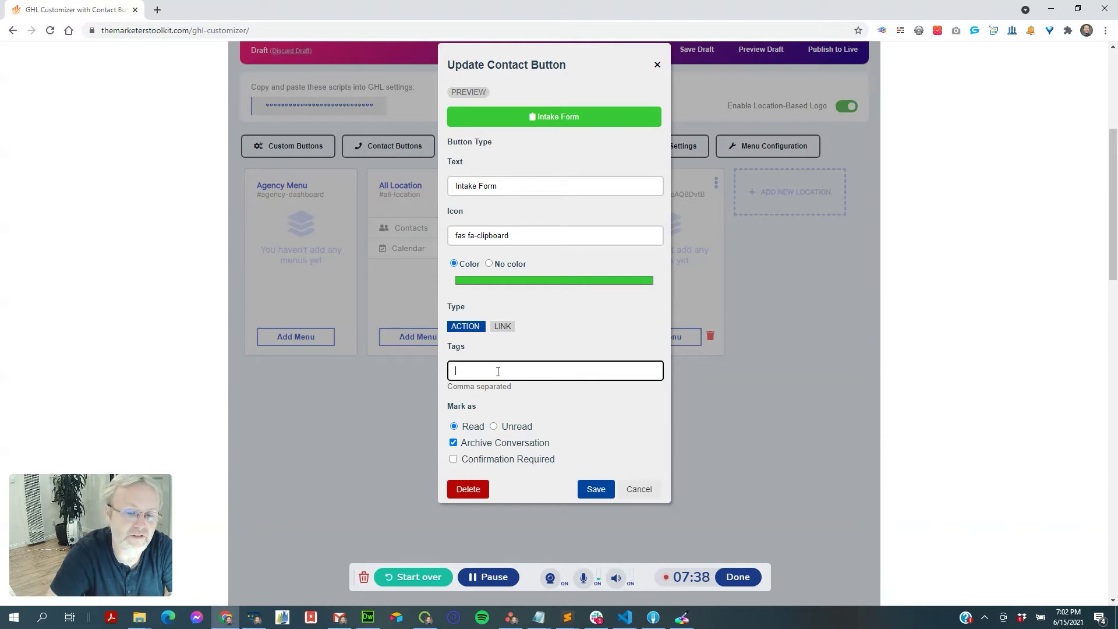
# Set the contact button's text to Send Review Request and its tag to review
pyautogui.click(544, 181)
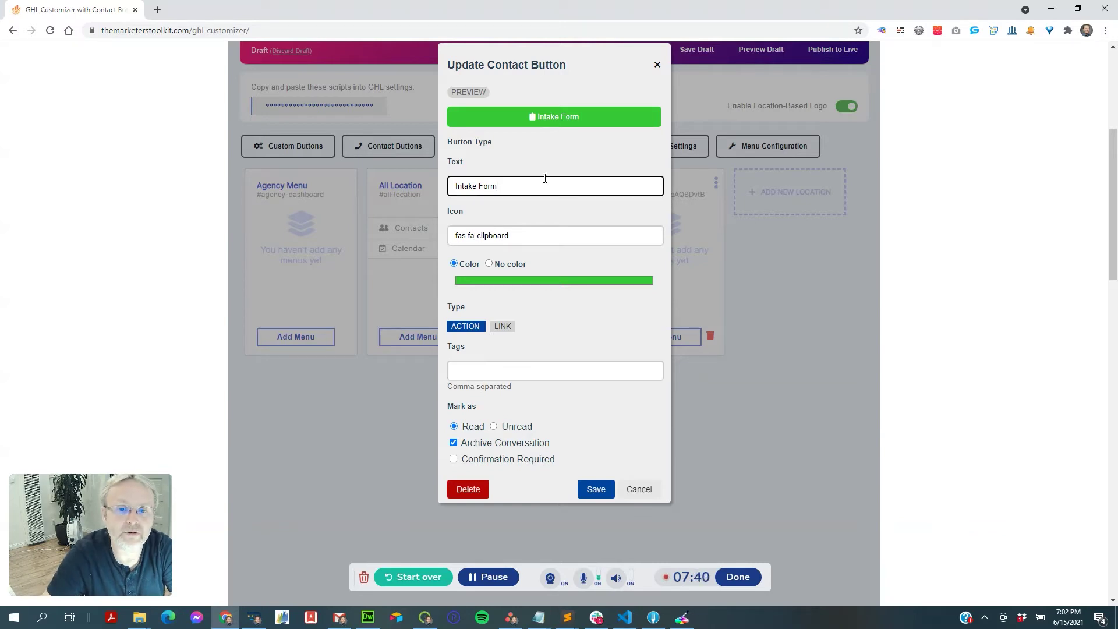
pyautogui.tripleClick(545, 179)
pyautogui.press('BackSpace')
pyautogui.write('Sen')
pyautogui.press('BackSpace')
pyautogui.press('BackSpace')
pyautogui.press('BackSpace')
pyautogui.write('Send')
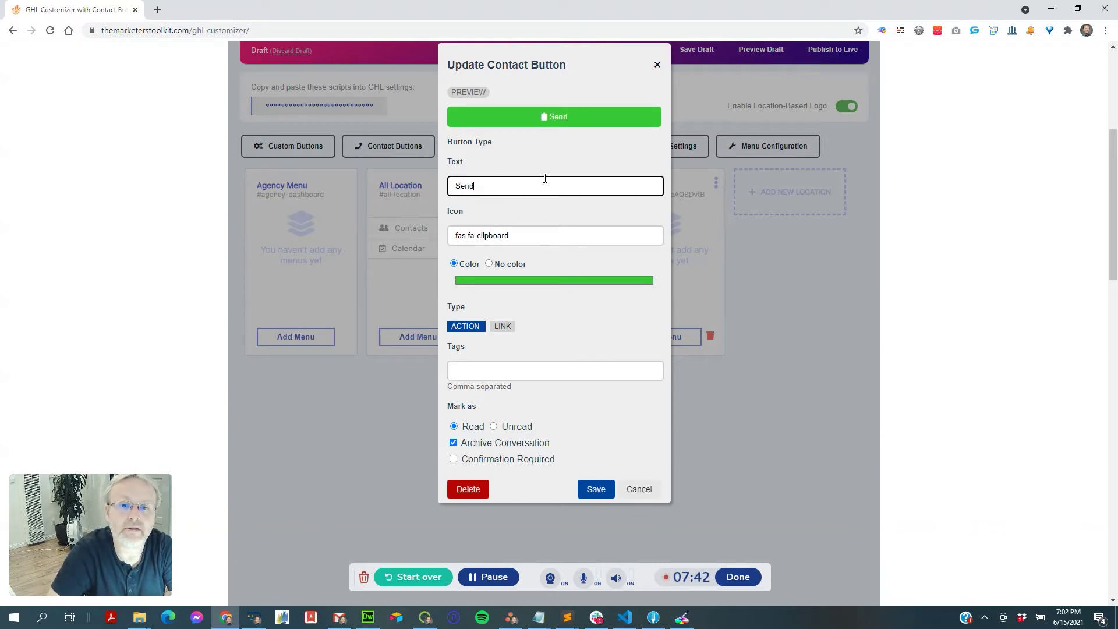
pyautogui.write(' Review Request')
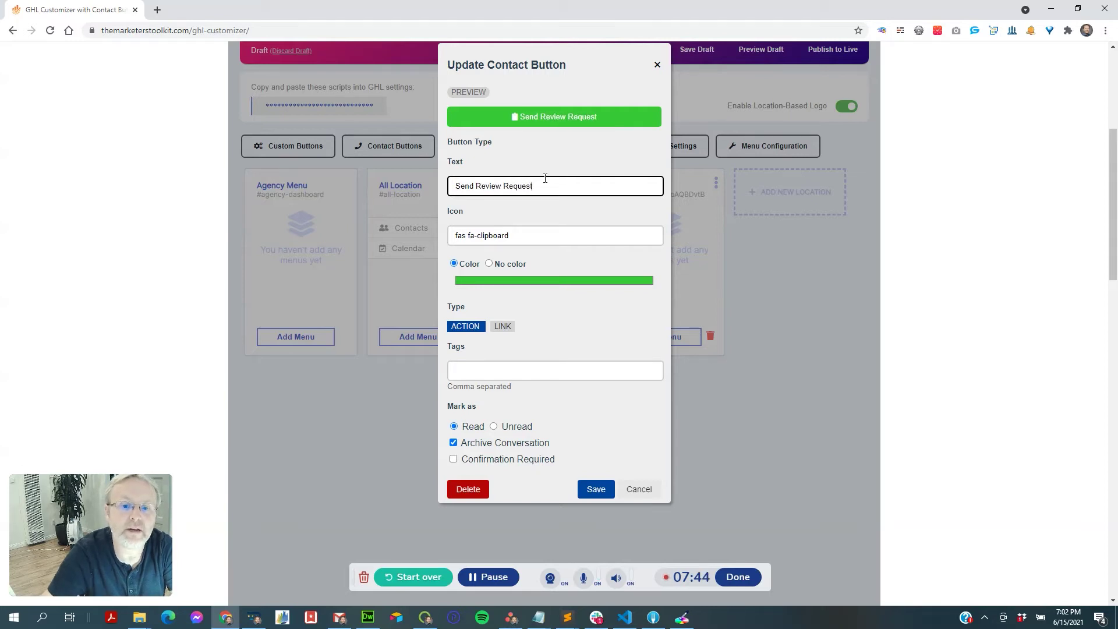
pyautogui.click(496, 370)
pyautogui.write('review,')
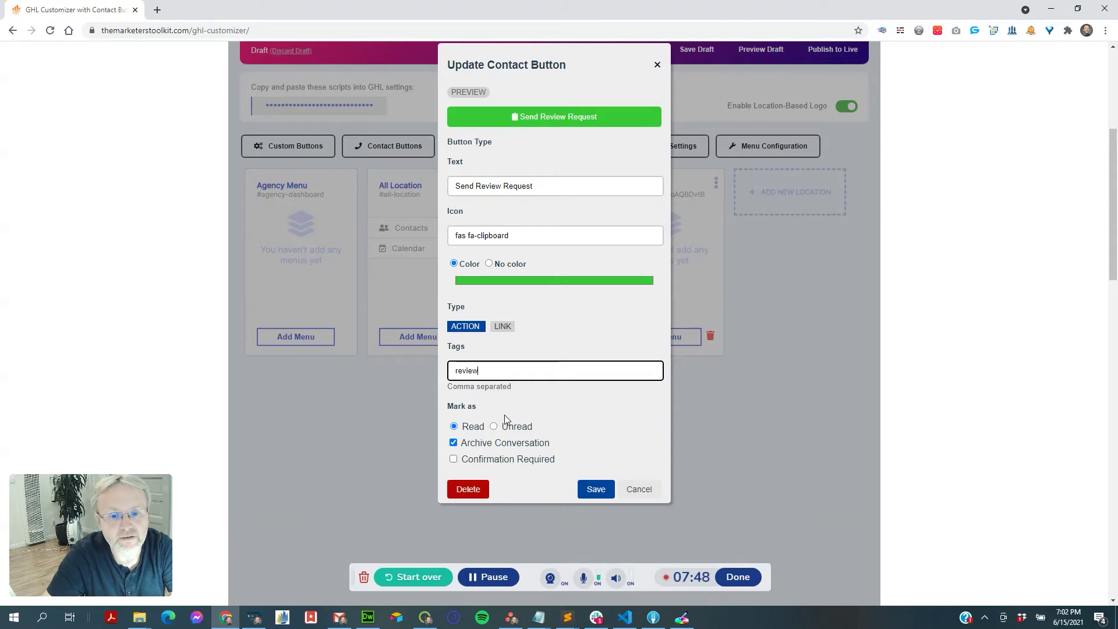
# Switch to the demo account and open the Trigger Settings to view its triggers
pyautogui.hotkey('alt', 'Tab')
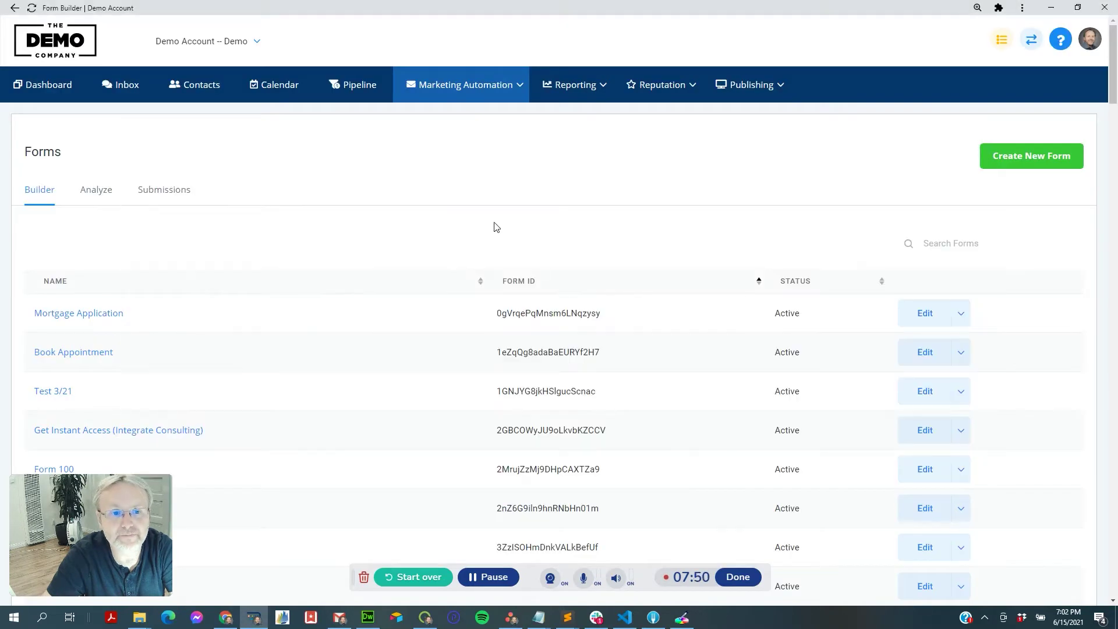
pyautogui.click(1089, 39)
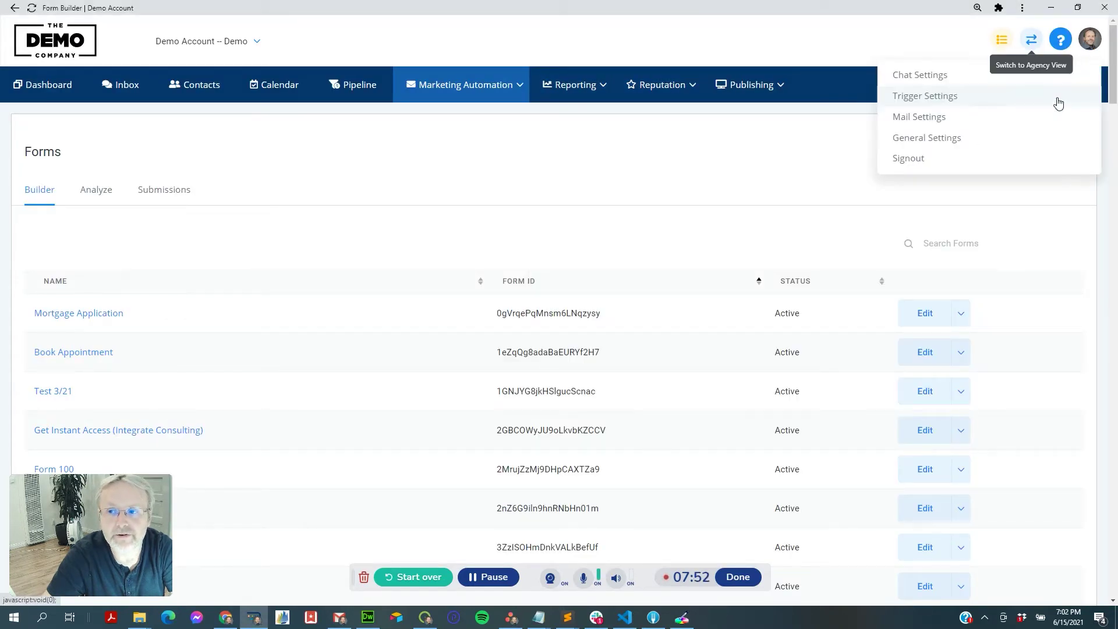
pyautogui.click(940, 96)
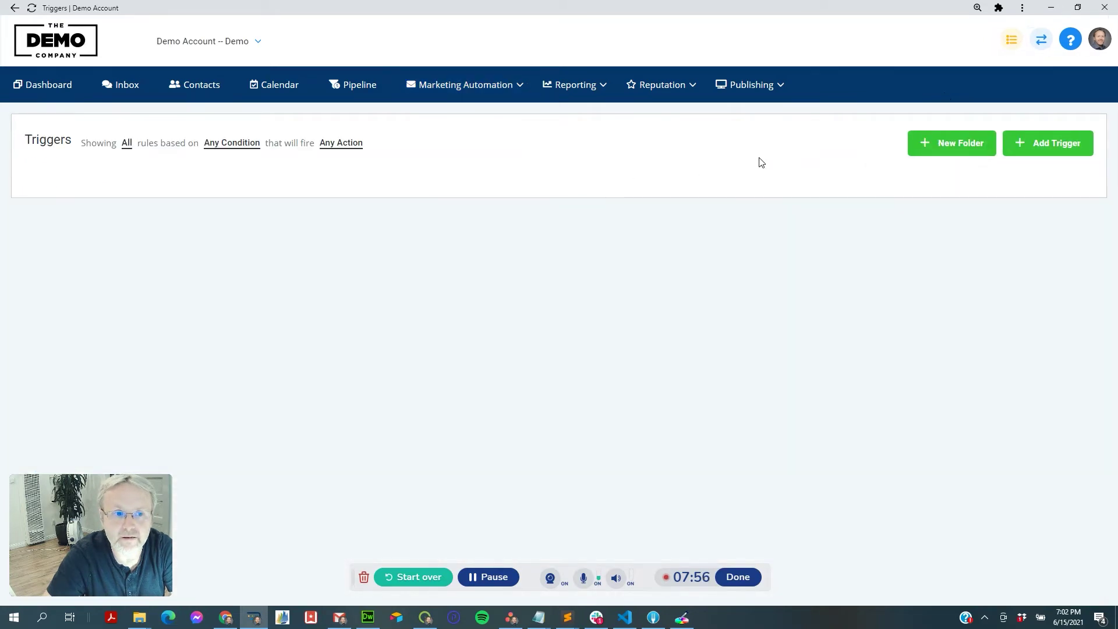
pyautogui.hotkey('alt', 'Tab')
pyautogui.hotkey('alt', 'Tab')
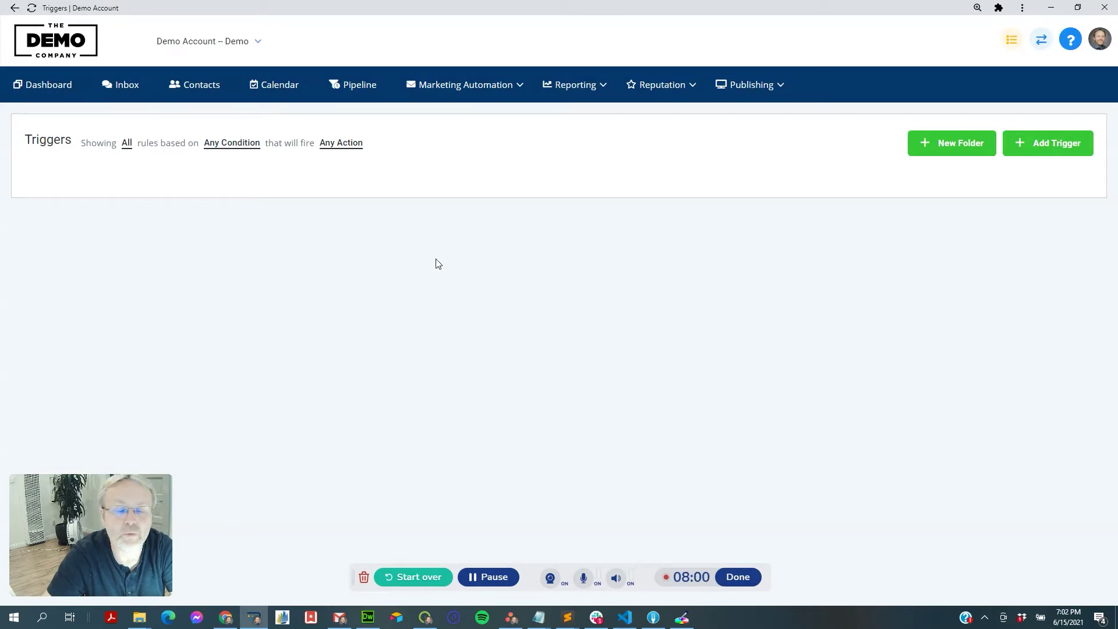
# Switch back to the GHL Customizer and set the action to mark as Read, without archiving the conversation, and with confirmation required
pyautogui.hotkey('alt', 'Tab')
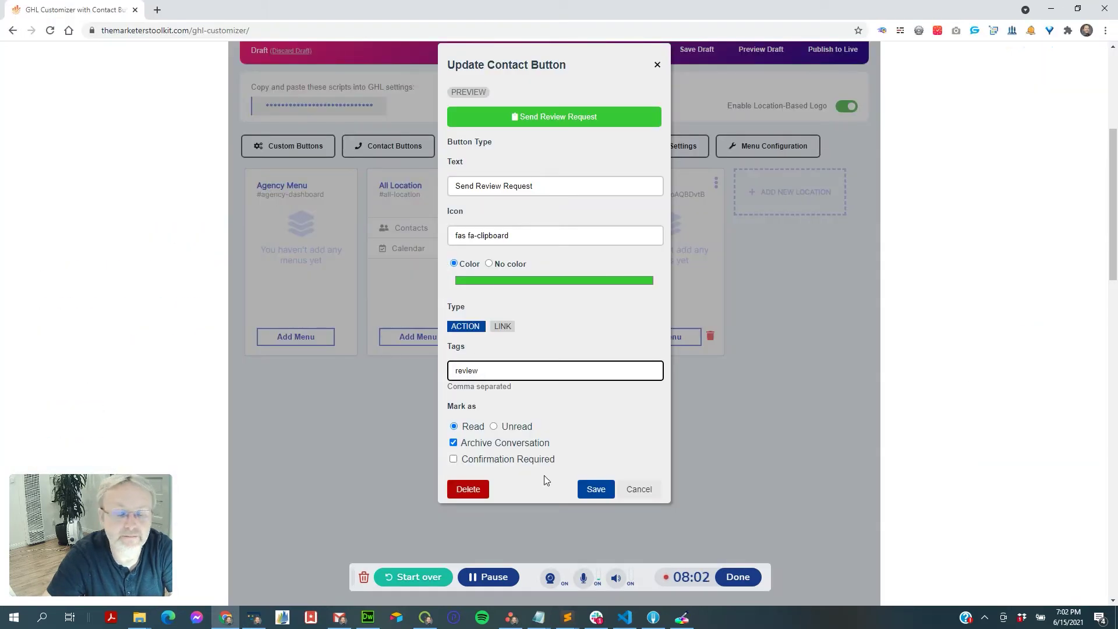
pyautogui.click(475, 430)
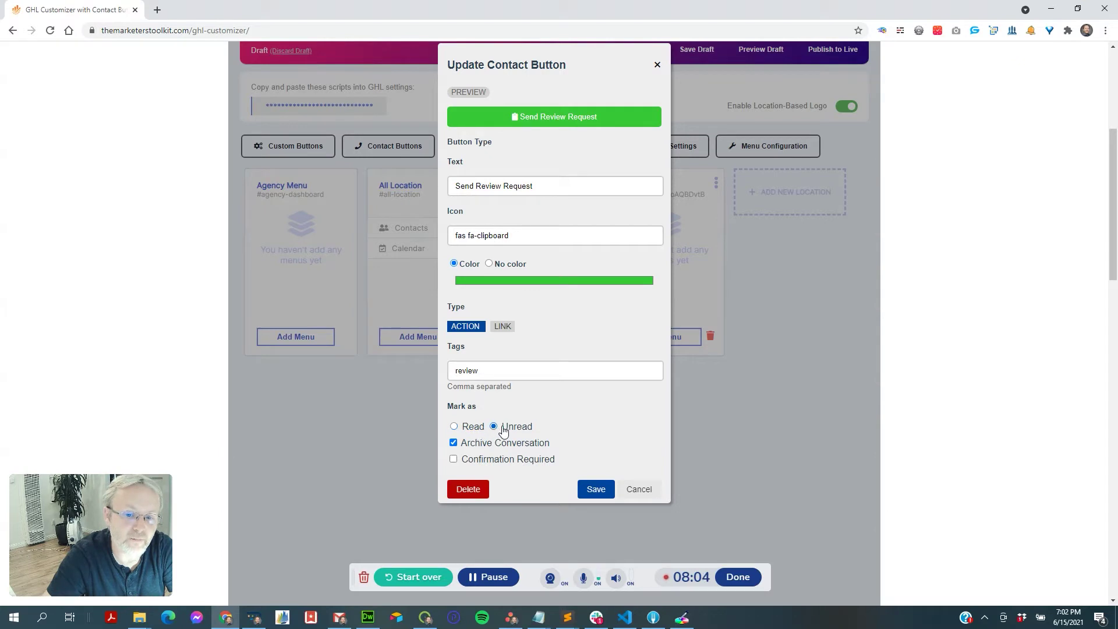
pyautogui.click(462, 447)
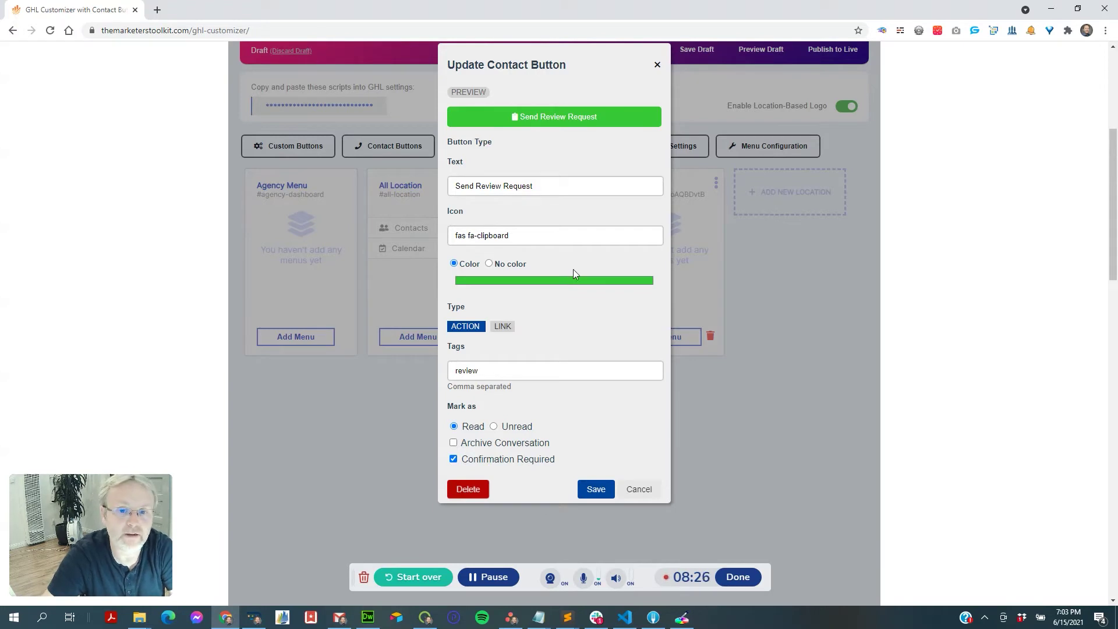
# Change the contact button's type to Link, set its text to Intake Form, and enable Open in Iframe
pyautogui.click(501, 327)
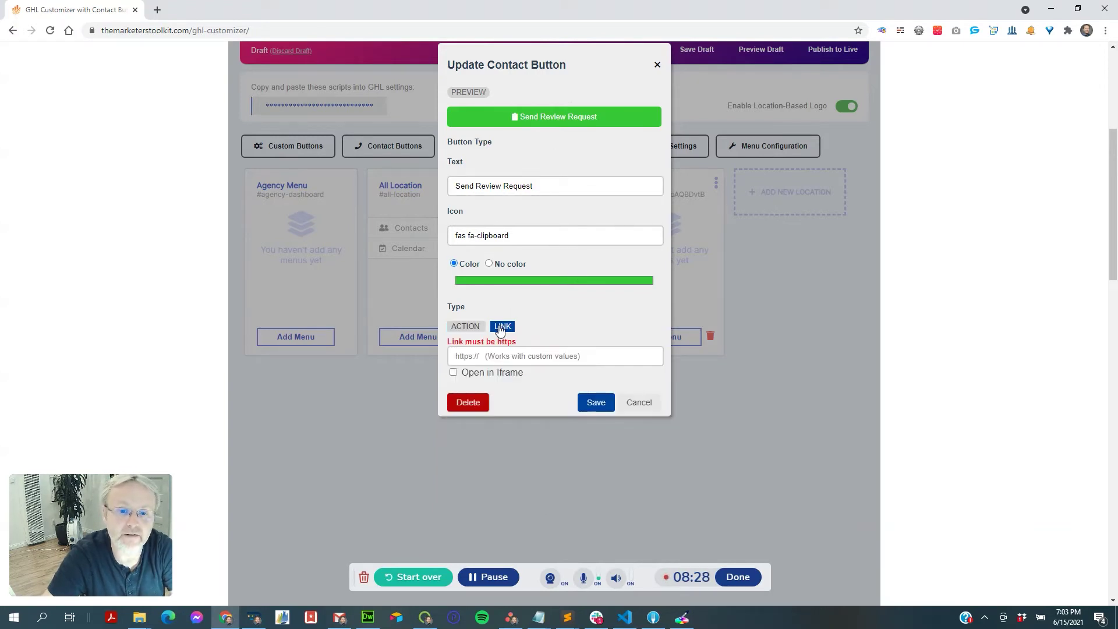
pyautogui.click(554, 187)
pyautogui.tripleClick(555, 187)
pyautogui.write('Intake Form')
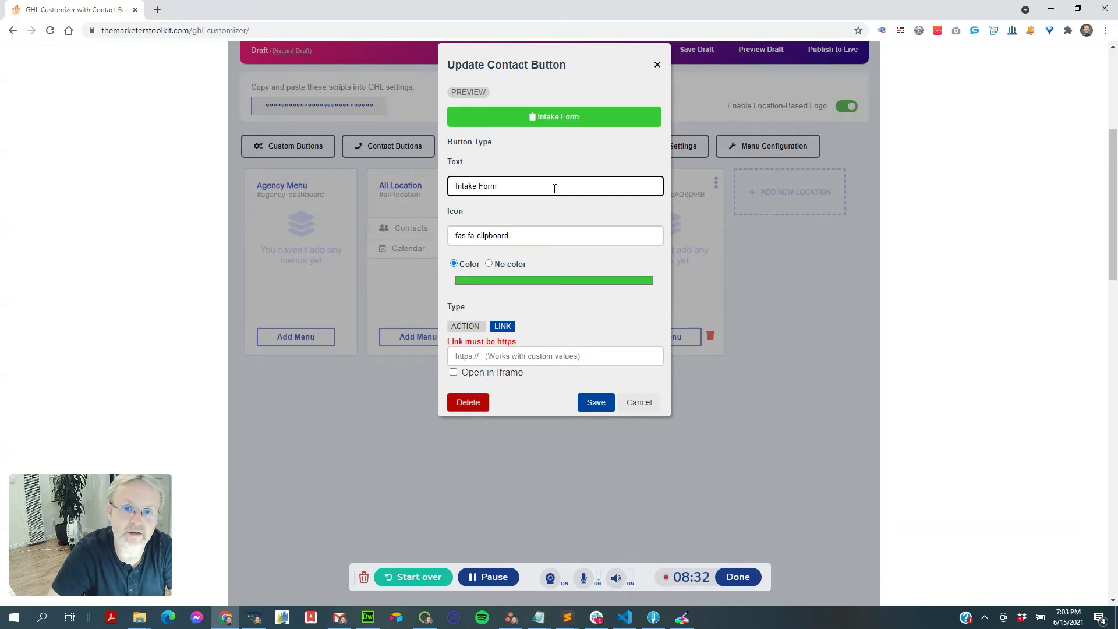
pyautogui.click(502, 373)
# In the demo account's Form Builder, search for Custom, open the Custom Field Test form, and copy its integration link
pyautogui.hotkey('alt', 'Tab')
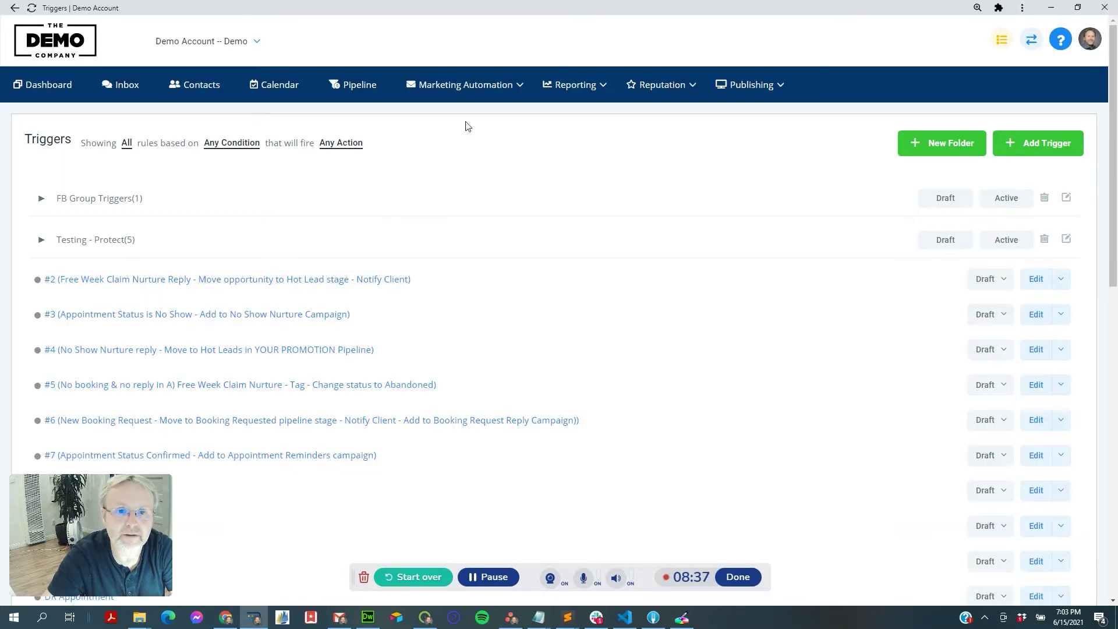
pyautogui.click(606, 84)
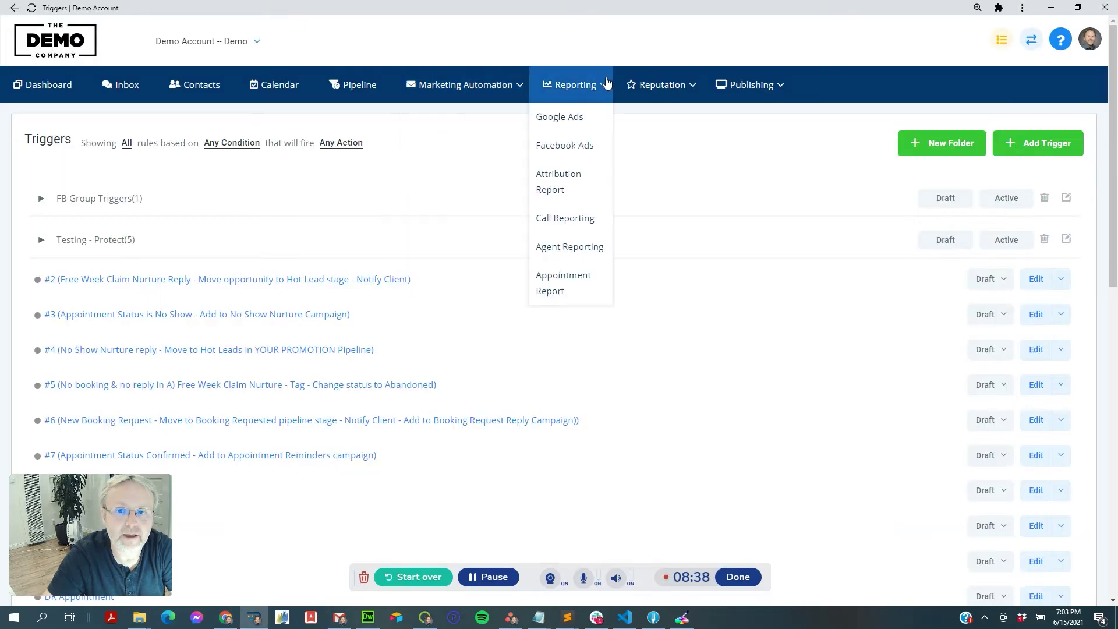
pyautogui.moveTo(410, 75)
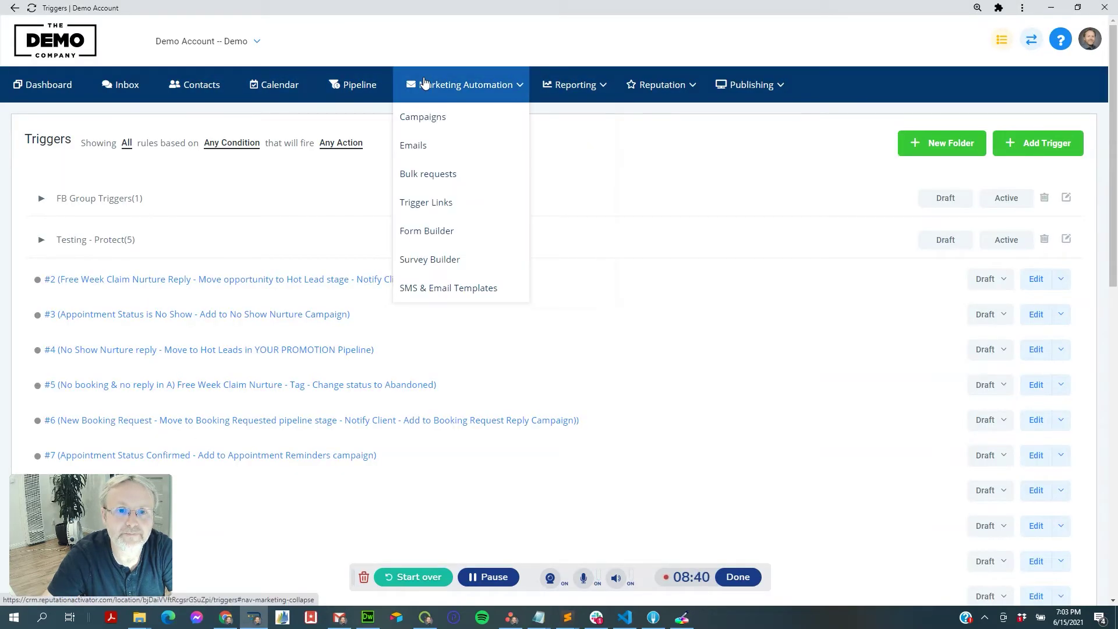
pyautogui.click(428, 231)
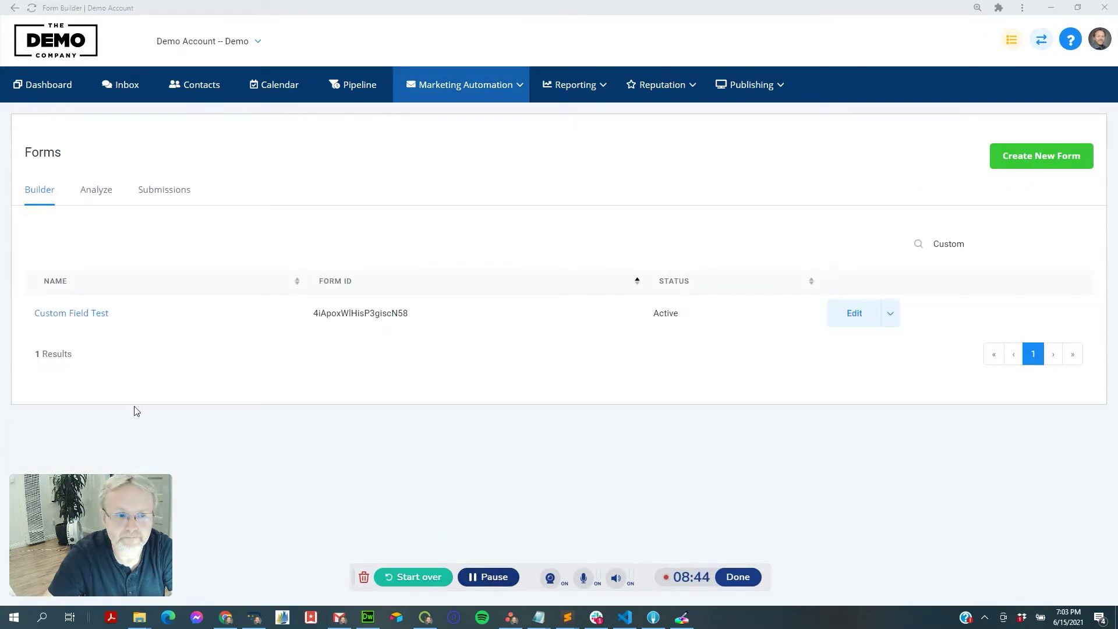
pyautogui.click(71, 314)
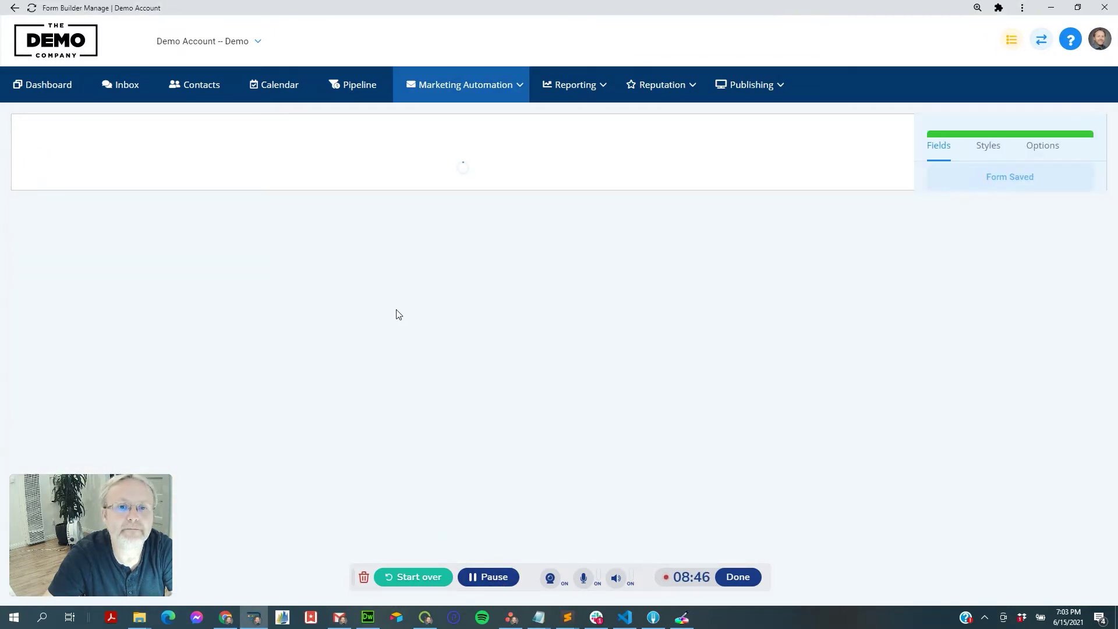
pyautogui.scroll(-4, 696, 344)
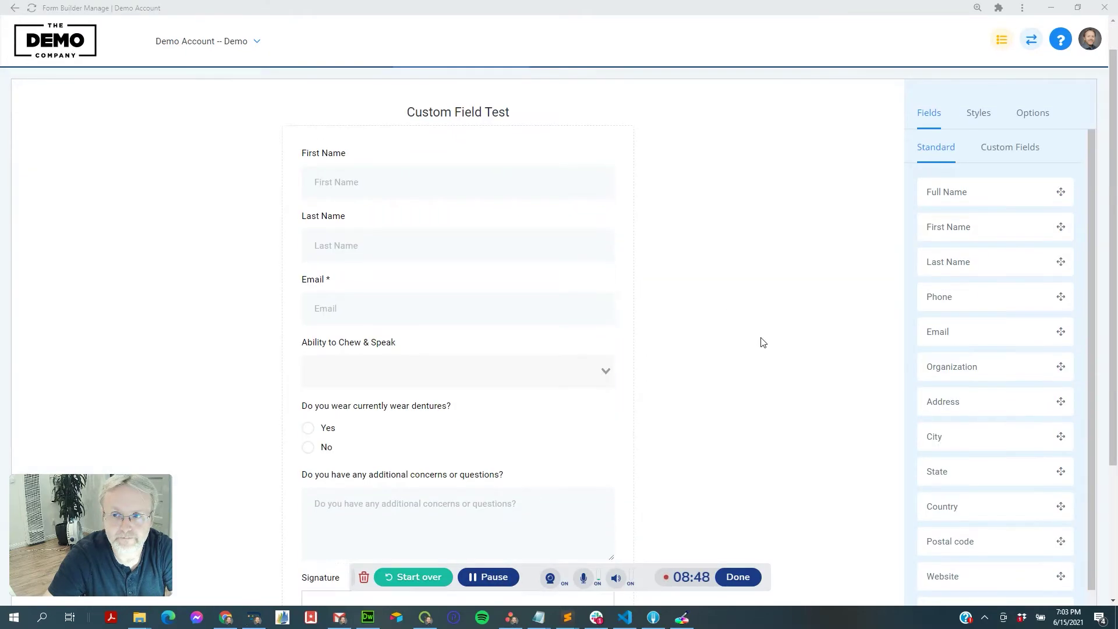
pyautogui.click(1012, 558)
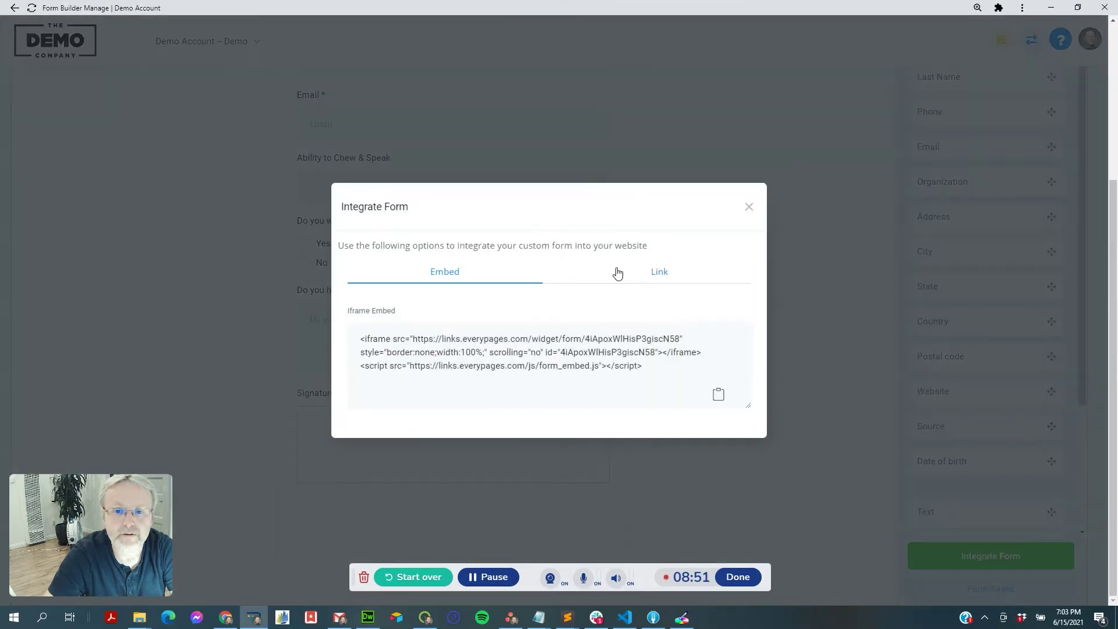
pyautogui.click(615, 265)
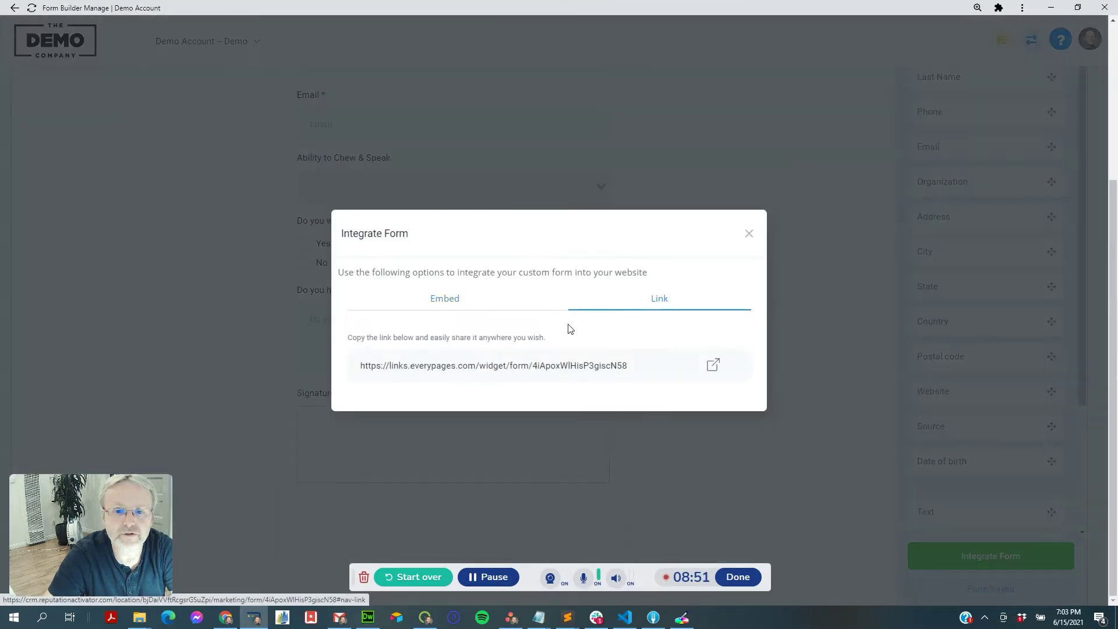
pyautogui.tripleClick(649, 366)
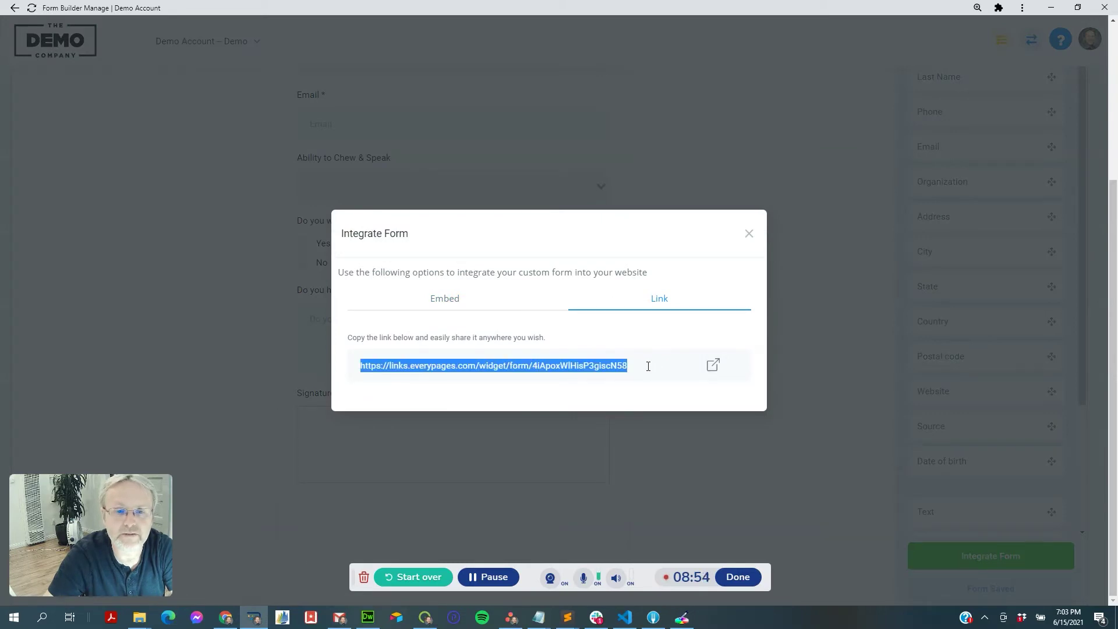
# Switch back to the GHL Customizer and paste the copied form link as the Intake Form button's URL
pyautogui.hotkey('alt', 'Tab')
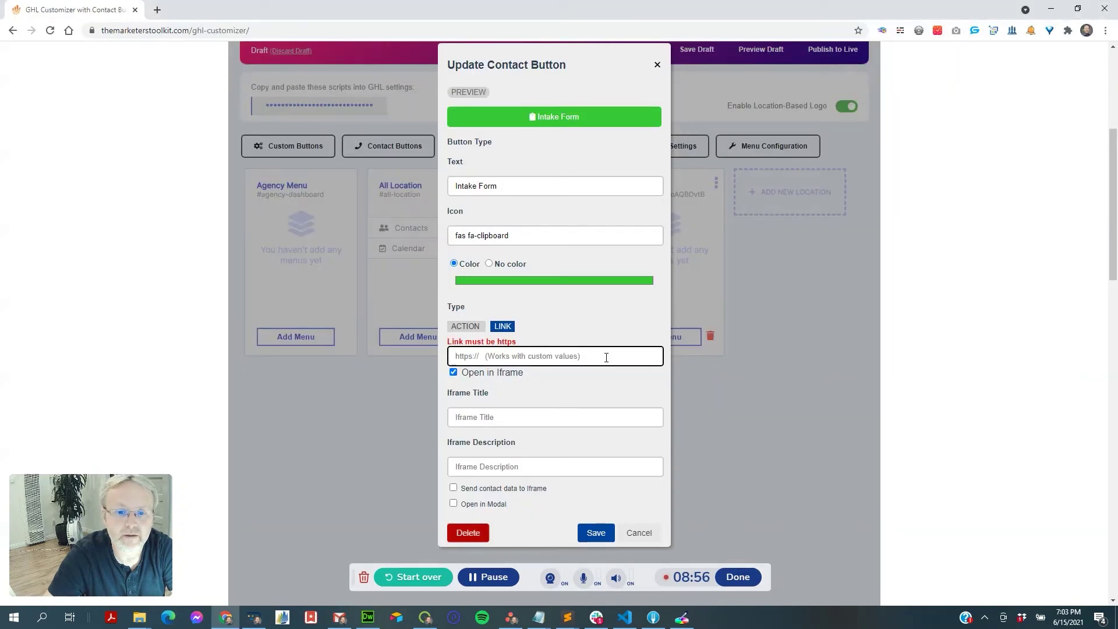
pyautogui.write('https://links.everypages.com/widget/form/4iApoxWIHsP3giscN58')
pyautogui.tripleClick(611, 350)
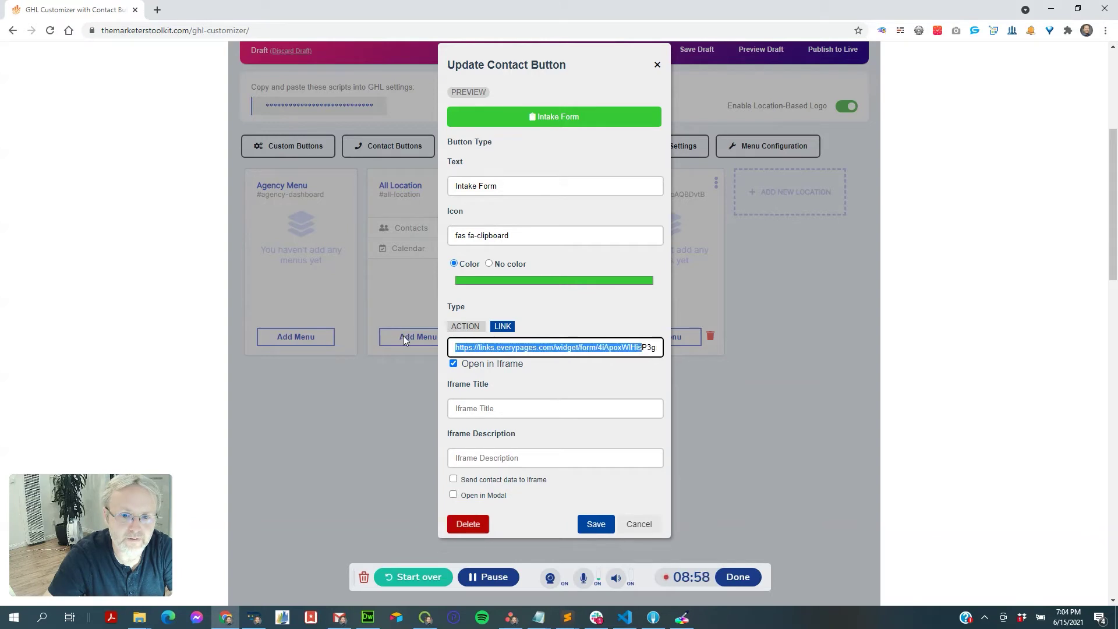
pyautogui.click(485, 413)
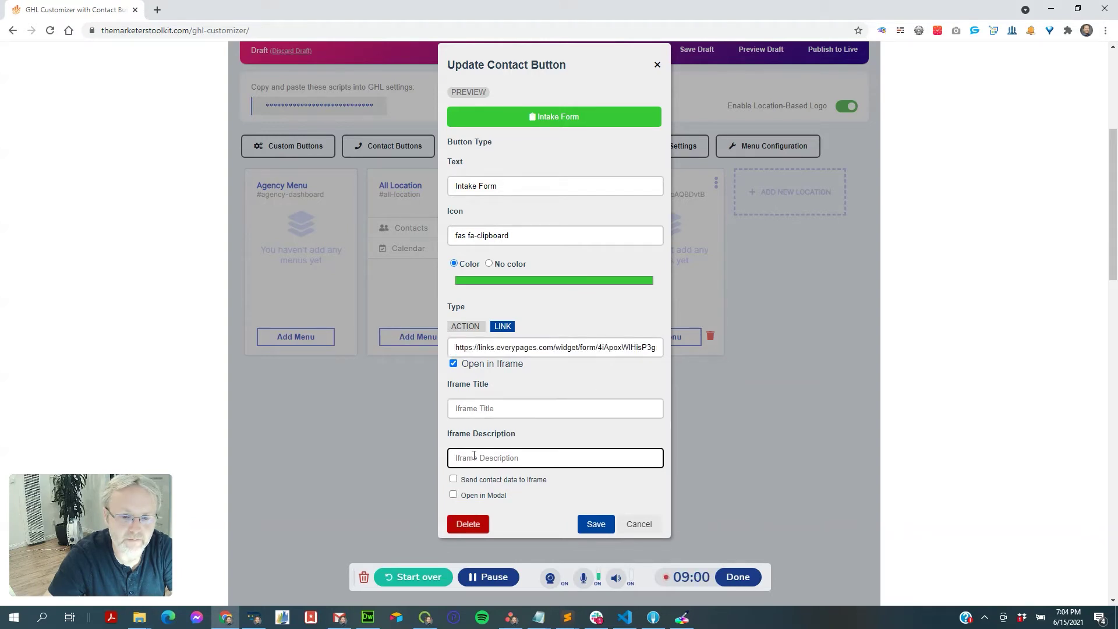
# Have the Intake Form button send contact, address and custom field data to the iframe, open in a modal, and save it
pyautogui.click(473, 480)
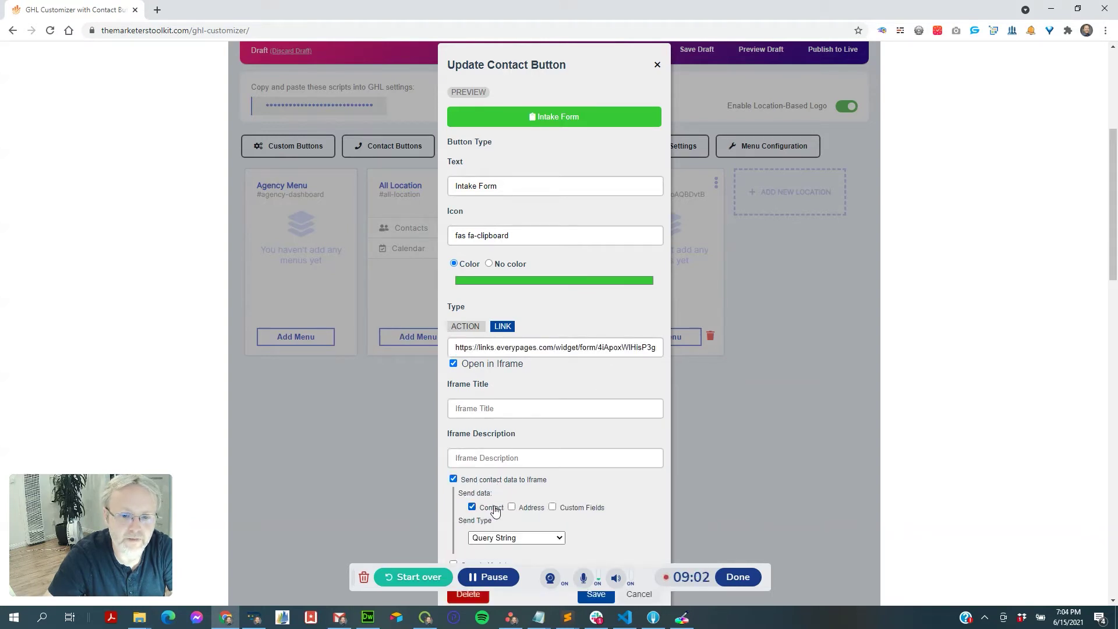
pyautogui.click(552, 507)
pyautogui.scroll(-2, 594, 512)
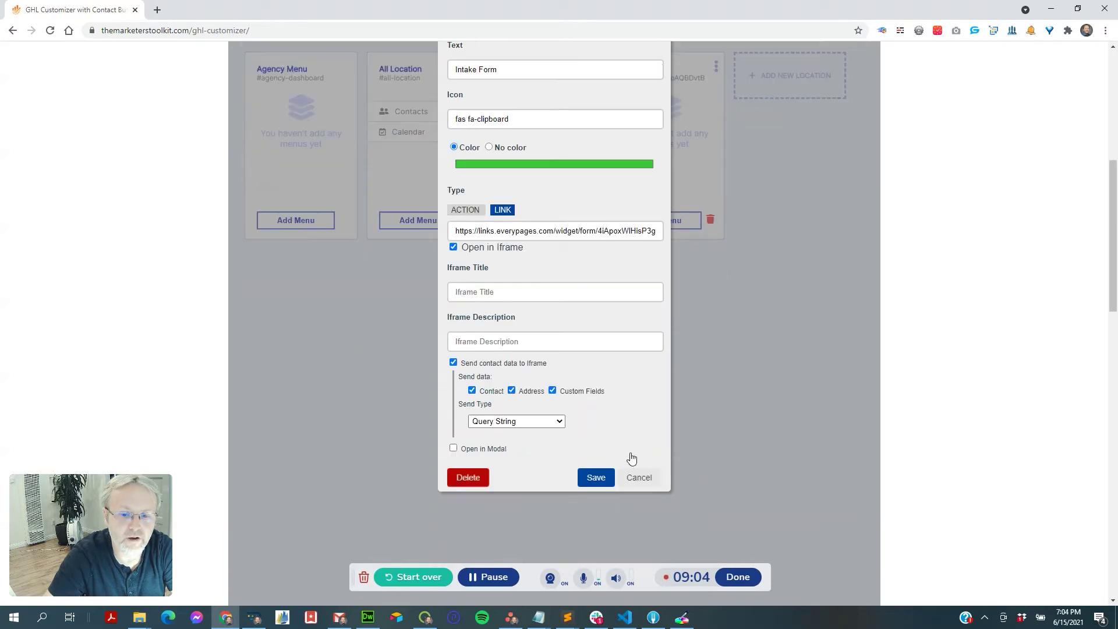
pyautogui.click(488, 450)
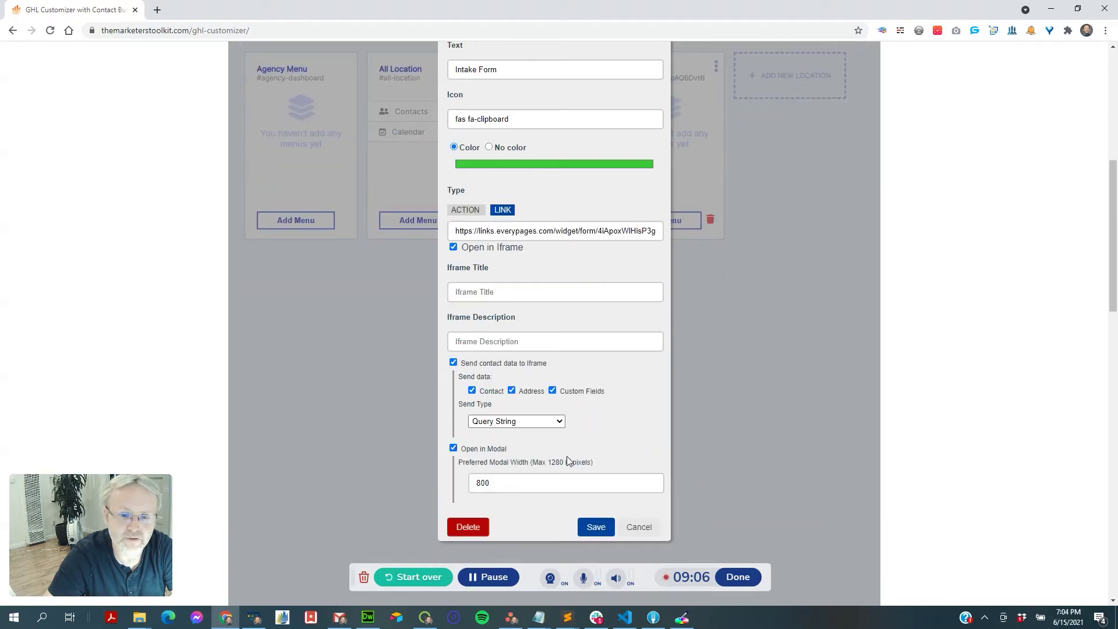
pyautogui.click(587, 526)
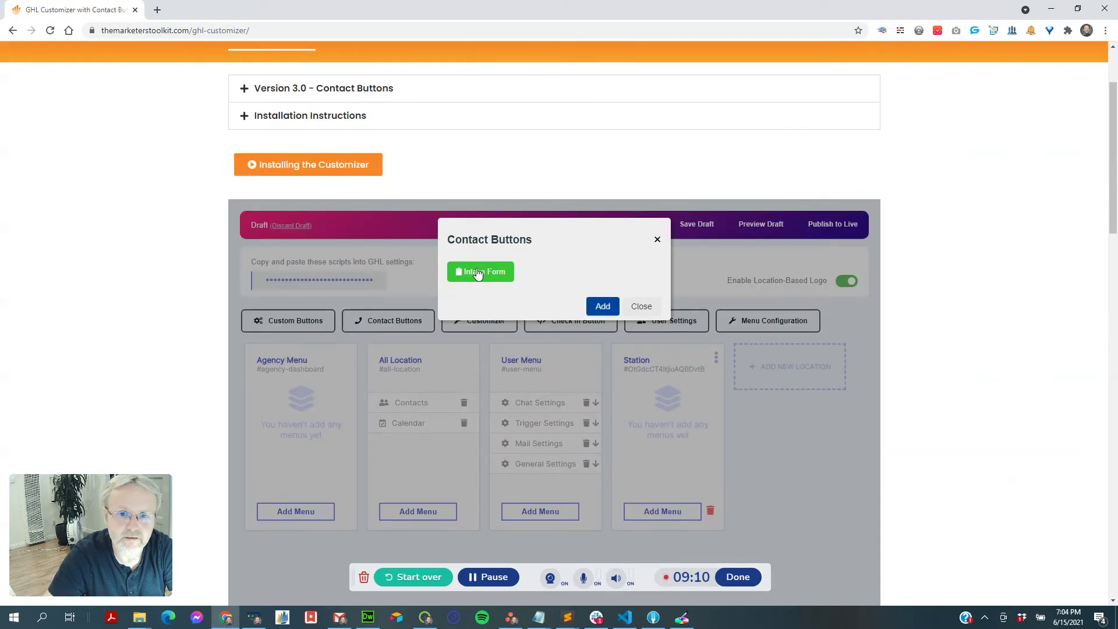
# Close the contact buttons list and publish the draft configuration to live
pyautogui.click(640, 307)
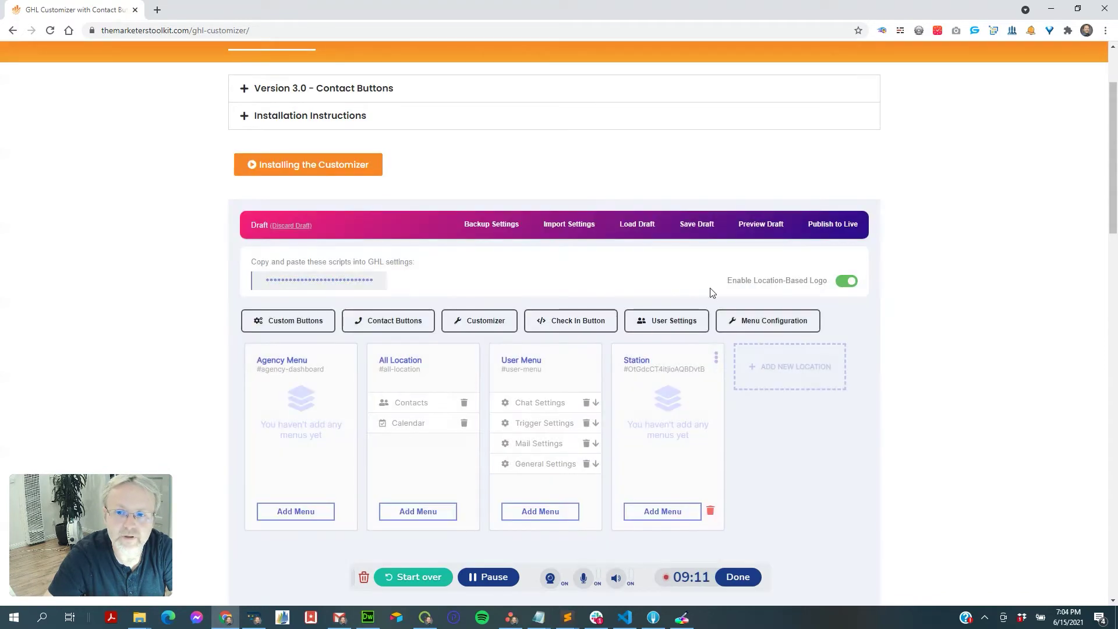
pyautogui.click(833, 224)
pyautogui.click(614, 109)
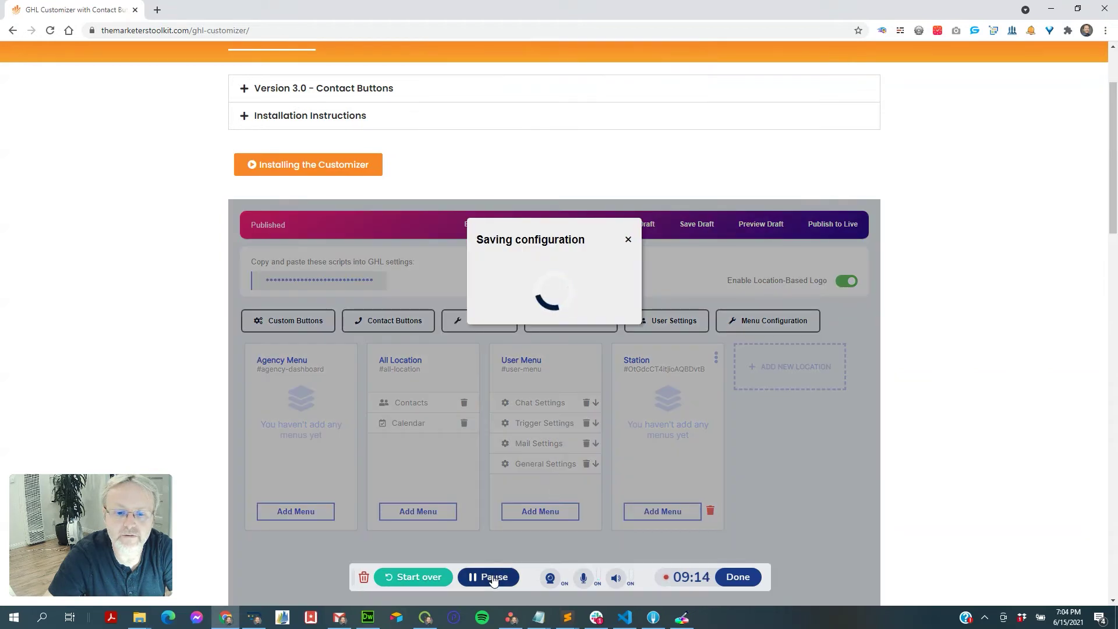
# Switch to the demo account's inbox and open the Intake Form for the selected contact
pyautogui.hotkey('alt', 'Tab')
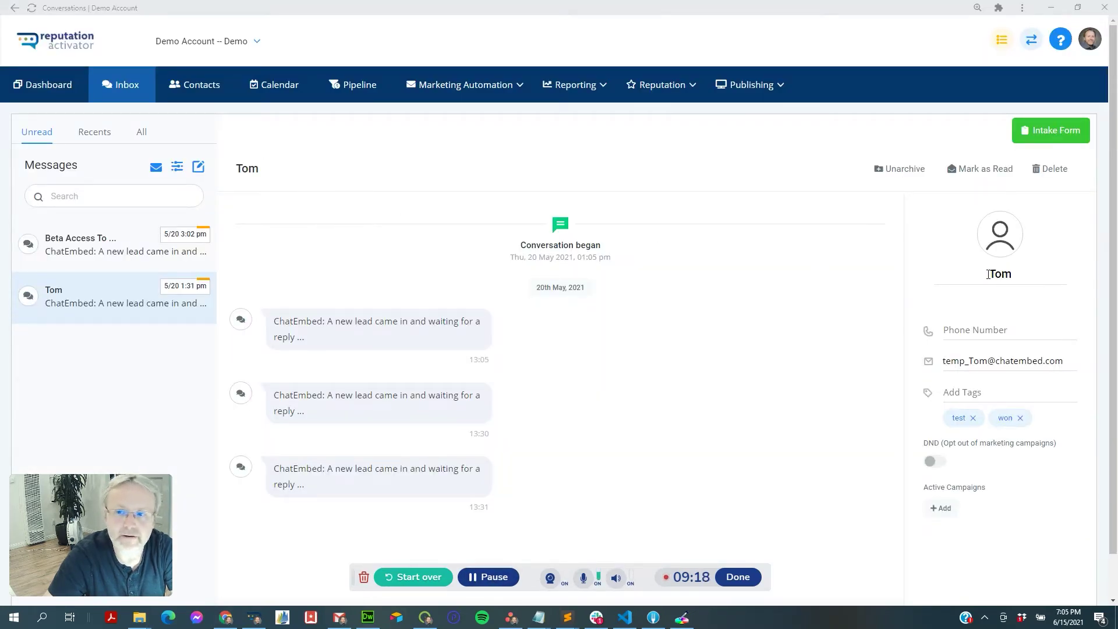
pyautogui.click(1037, 140)
pyautogui.click(1037, 140)
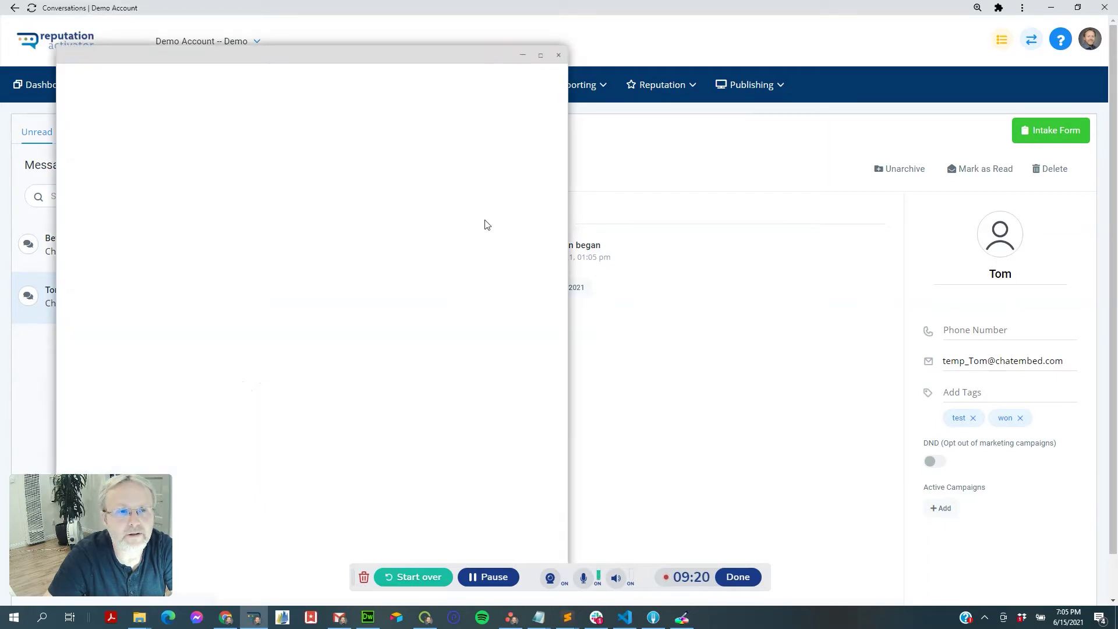
pyautogui.moveTo(399, 55); pyautogui.dragTo(485, 44)
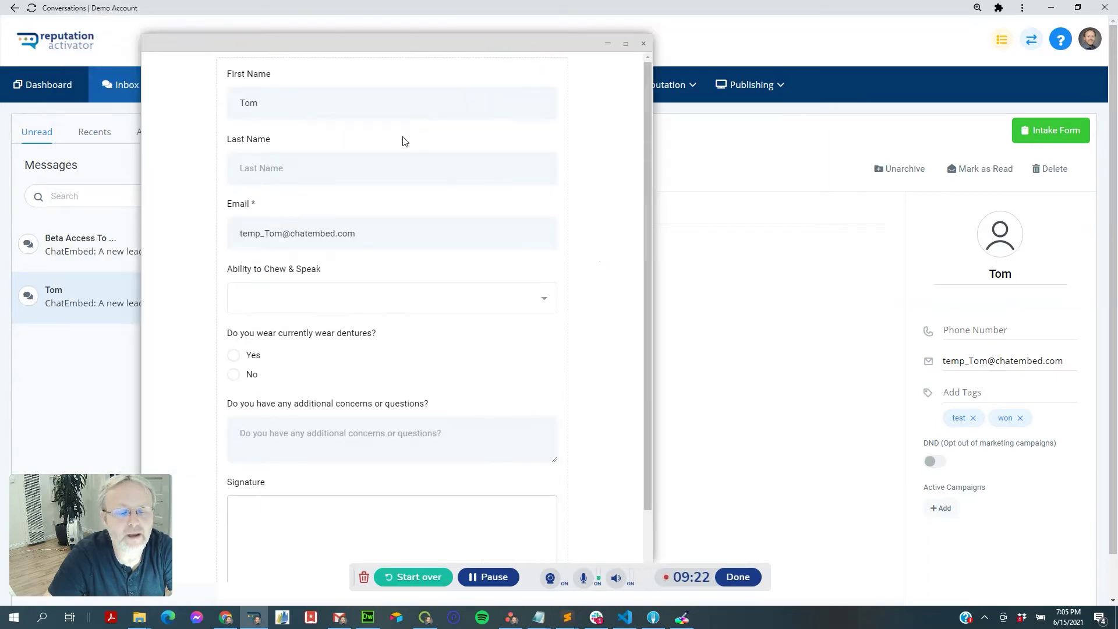
# Under Ability to Chew & Speak, choose the options about loose dentures and about difficulty eating dry foods
pyautogui.click(318, 302)
pyautogui.click(309, 324)
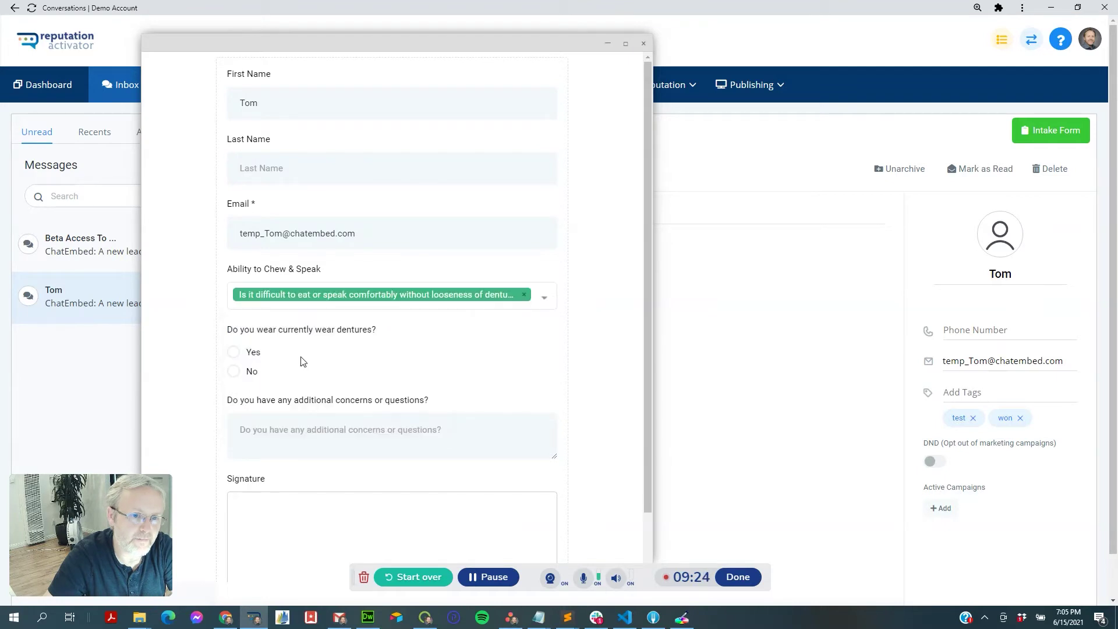
pyautogui.click(477, 296)
pyautogui.click(357, 403)
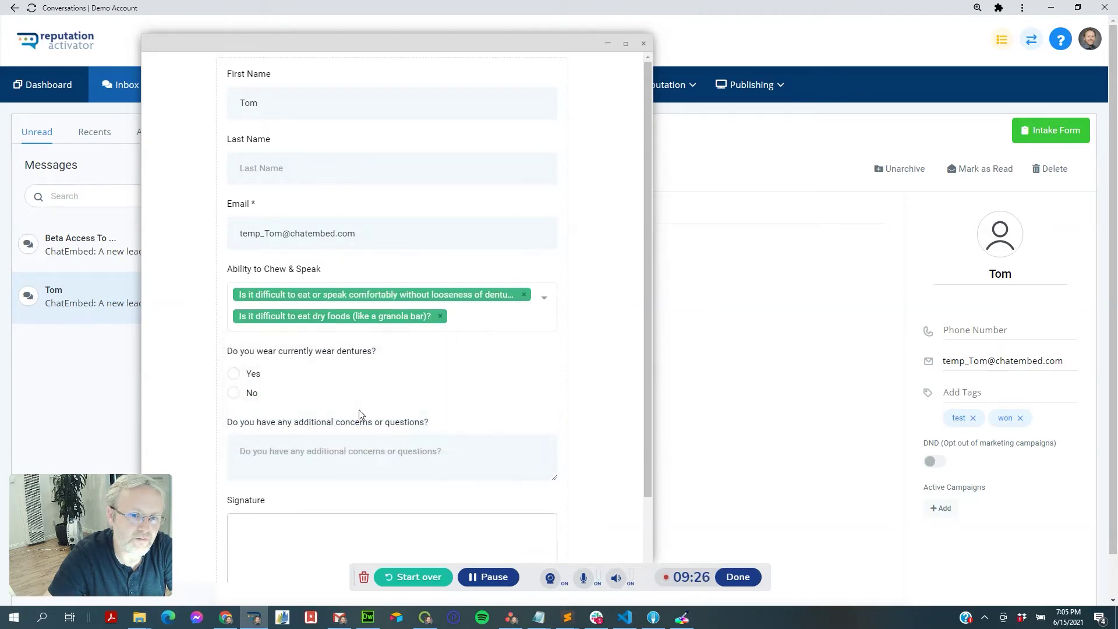
# Answer No to wearing dentures, enter test as additional concerns, submit the intake form and close it
pyautogui.click(247, 393)
pyautogui.click(244, 451)
pyautogui.write('test')
pyautogui.scroll(-2, 382, 445)
pyautogui.scroll(-1, 382, 445)
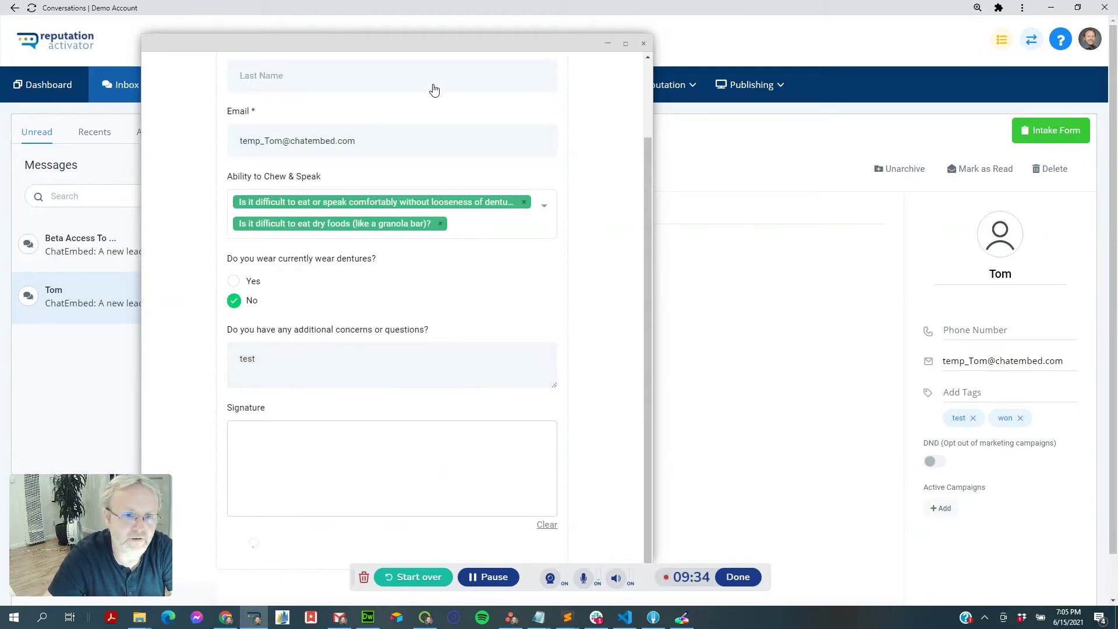
pyautogui.click(644, 43)
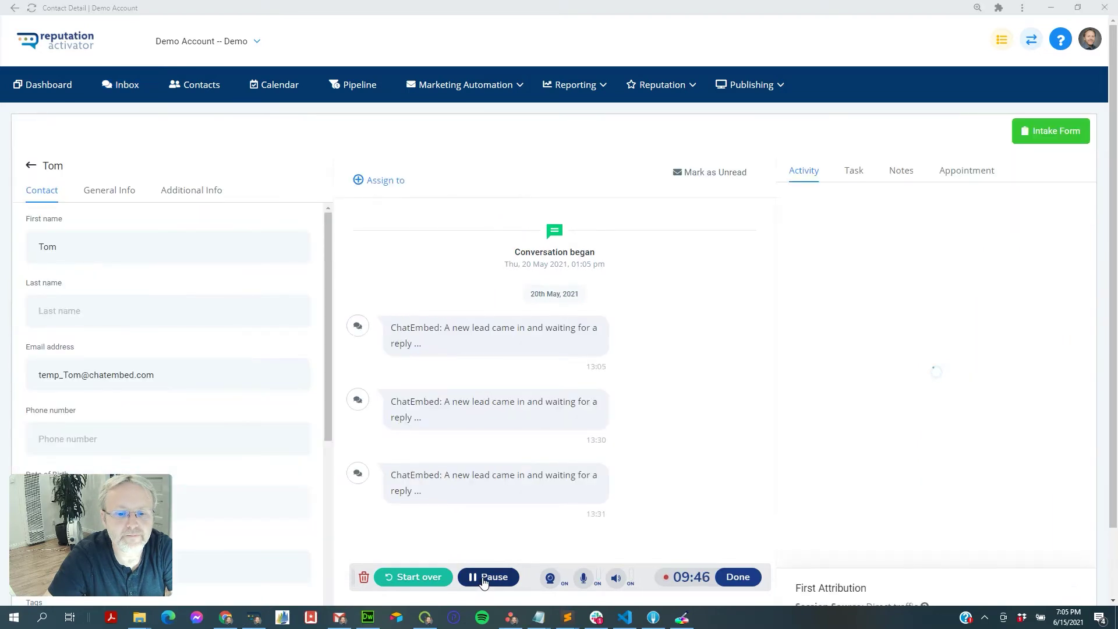
# Review the contact's Additional Info for the submitted form answers, with empty fields shown and hidden
pyautogui.click(203, 193)
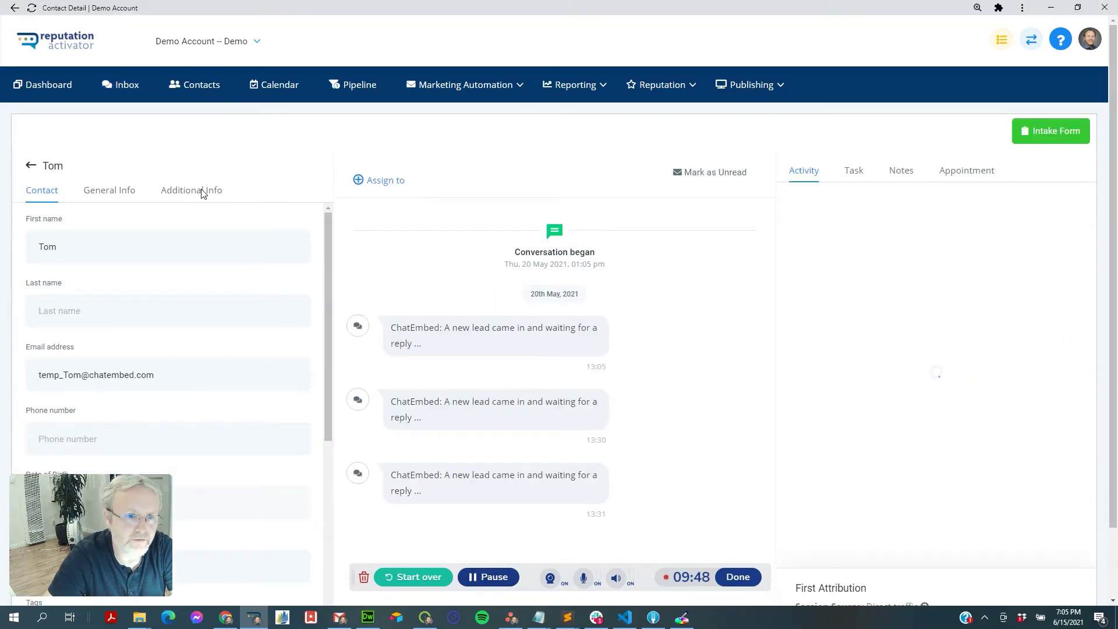
pyautogui.click(198, 194)
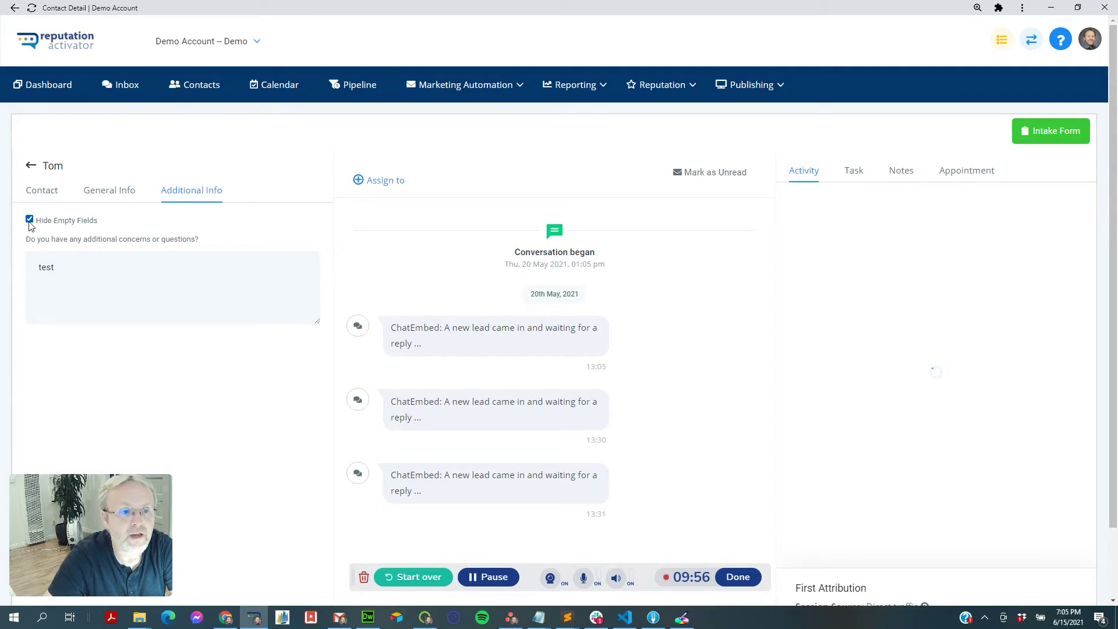
pyautogui.moveTo(107, 555); pyautogui.dragTo(670, 548)
pyautogui.scroll(-1, 152, 438)
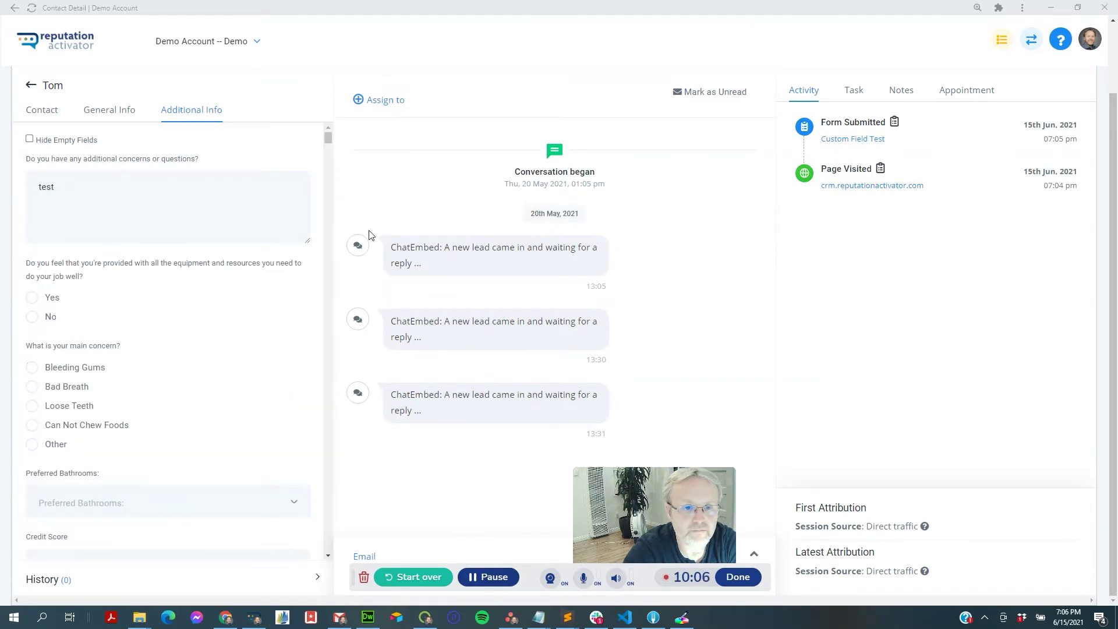
pyautogui.moveTo(329, 136)
pyautogui.mouseDown()
pyautogui.moveTo(332, 355)
pyautogui.moveTo(317, 552)
pyautogui.moveTo(317, 434)
pyautogui.moveTo(347, 199)
pyautogui.moveTo(335, 125)
pyautogui.mouseUp()
pyautogui.scroll(3, 117, 203)
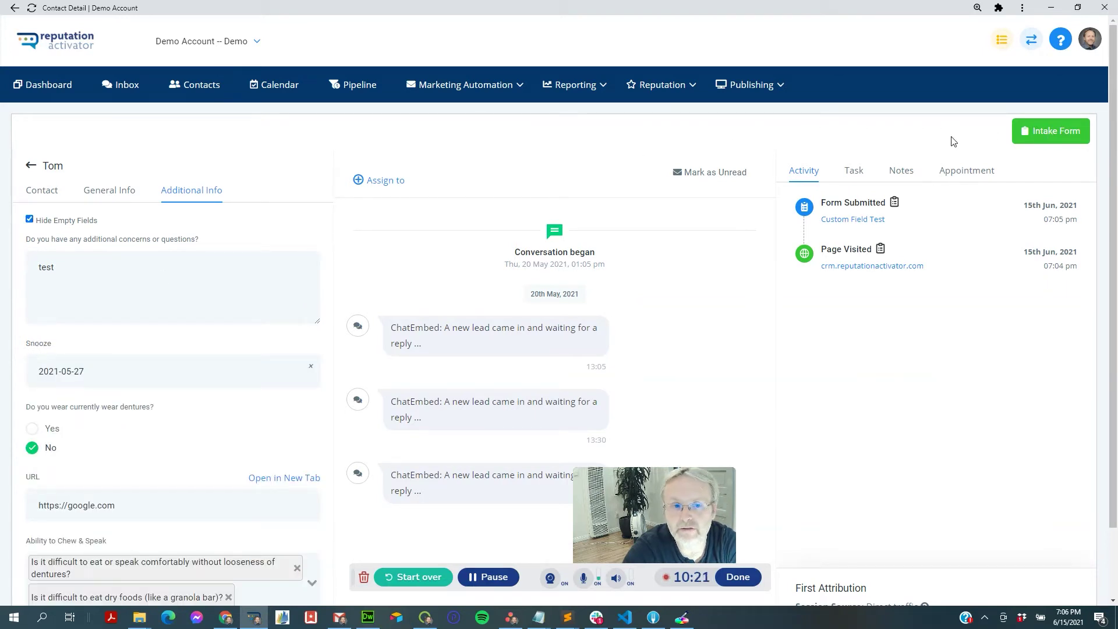
# Reopen the contact's Intake Form, enter the contact's last name, submit the form and close it
pyautogui.click(1034, 132)
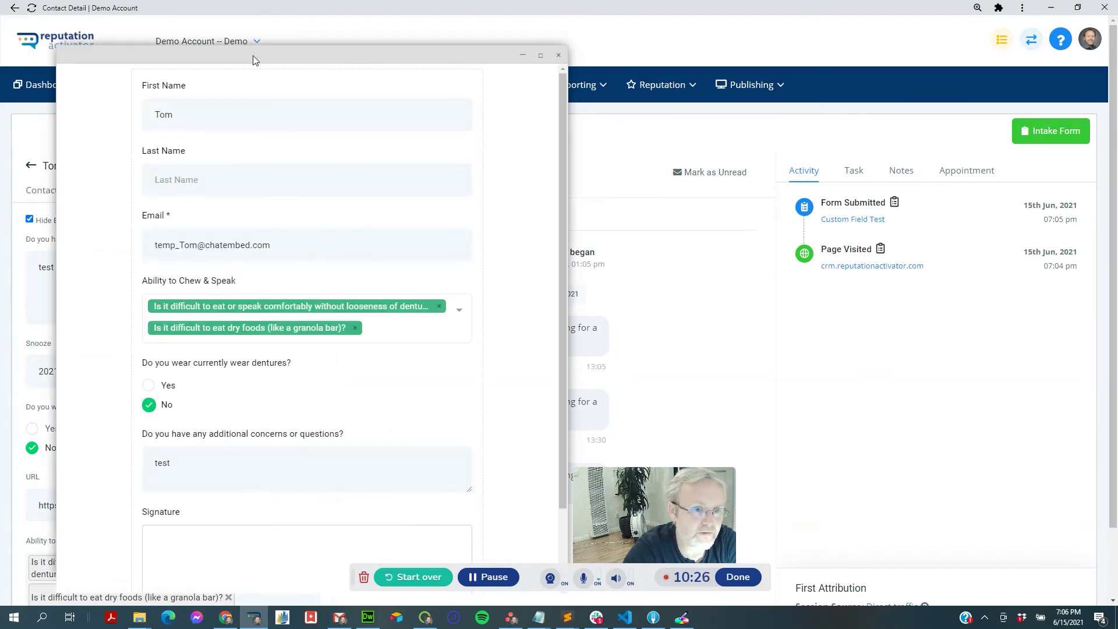
pyautogui.write('Bristol')
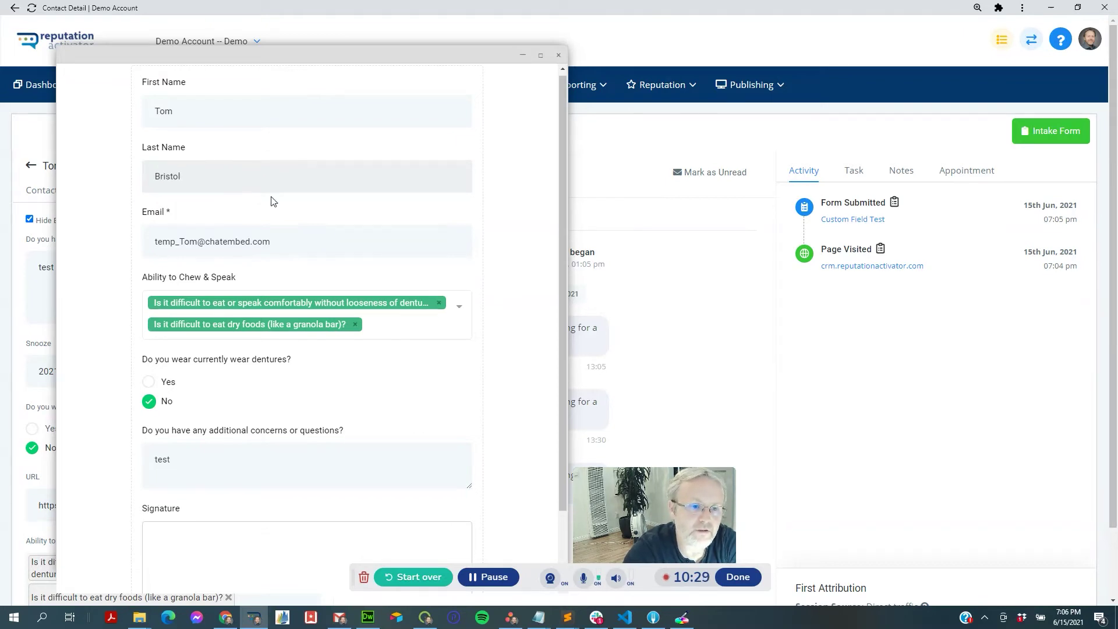
pyautogui.scroll(-2, 265, 350)
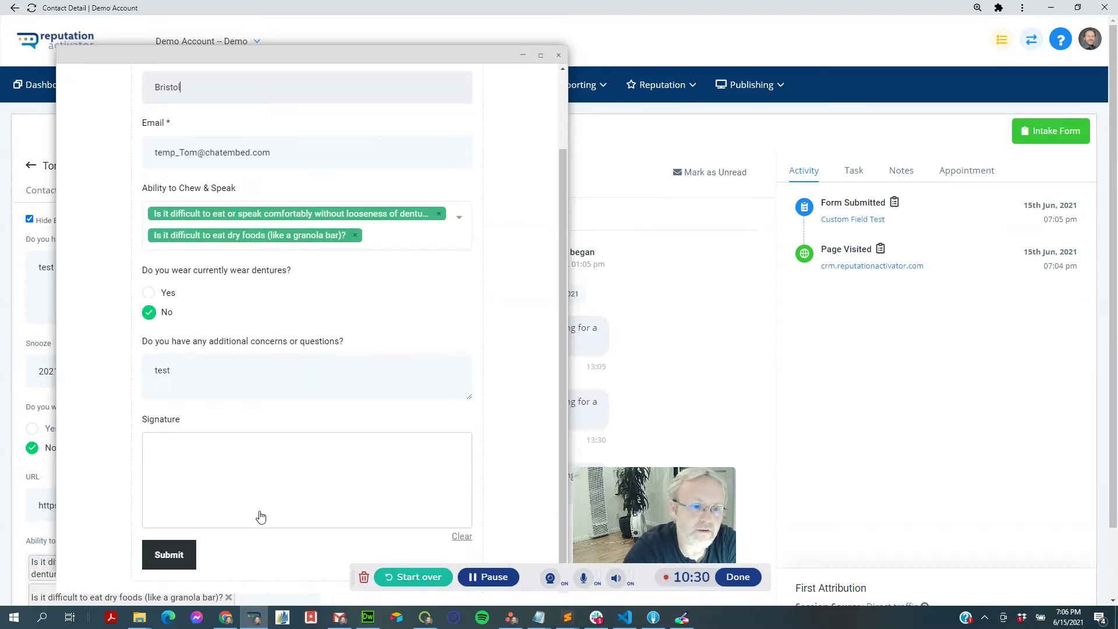
pyautogui.click(182, 556)
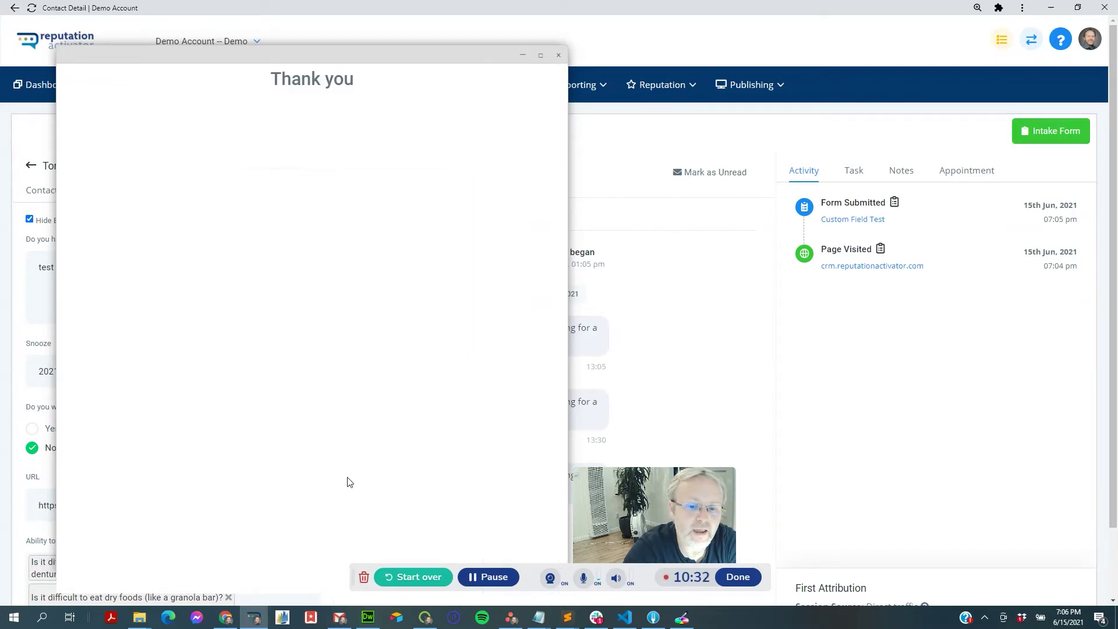
pyautogui.click(558, 54)
# Open the Custom Field Test form in Form Builder and make its First Name and Last Name fields hidden
pyautogui.moveTo(466, 88)
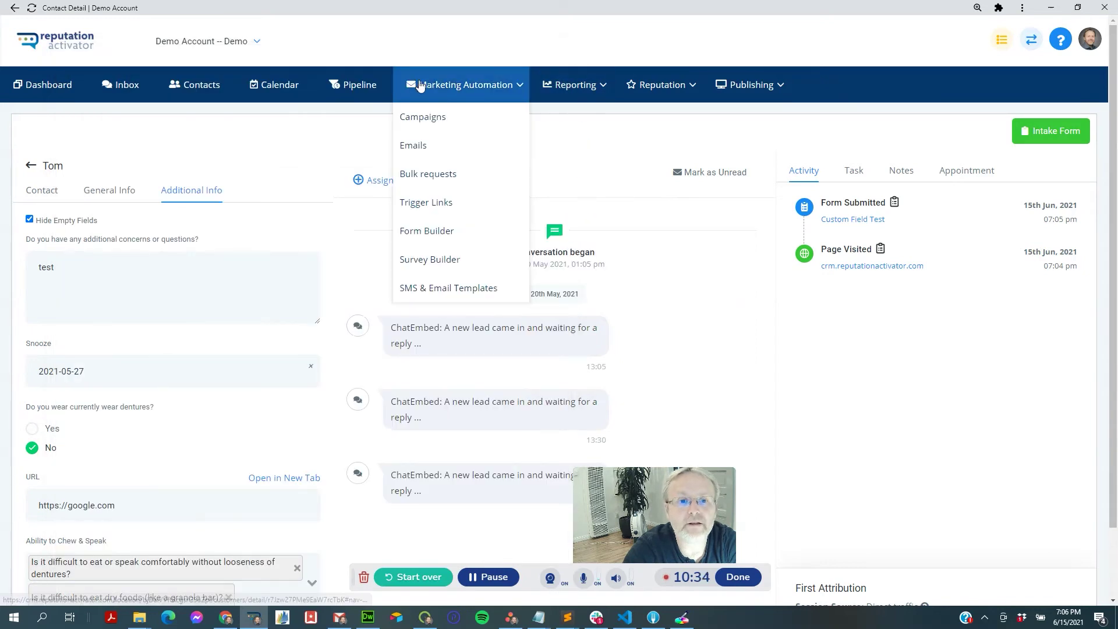
pyautogui.click(442, 232)
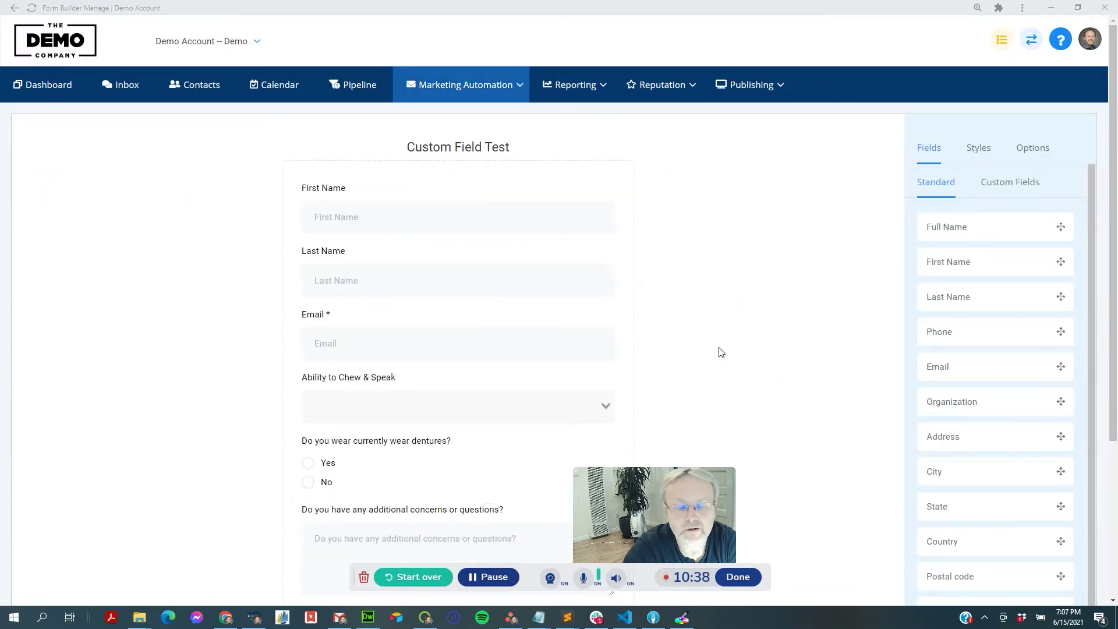
pyautogui.click(481, 211)
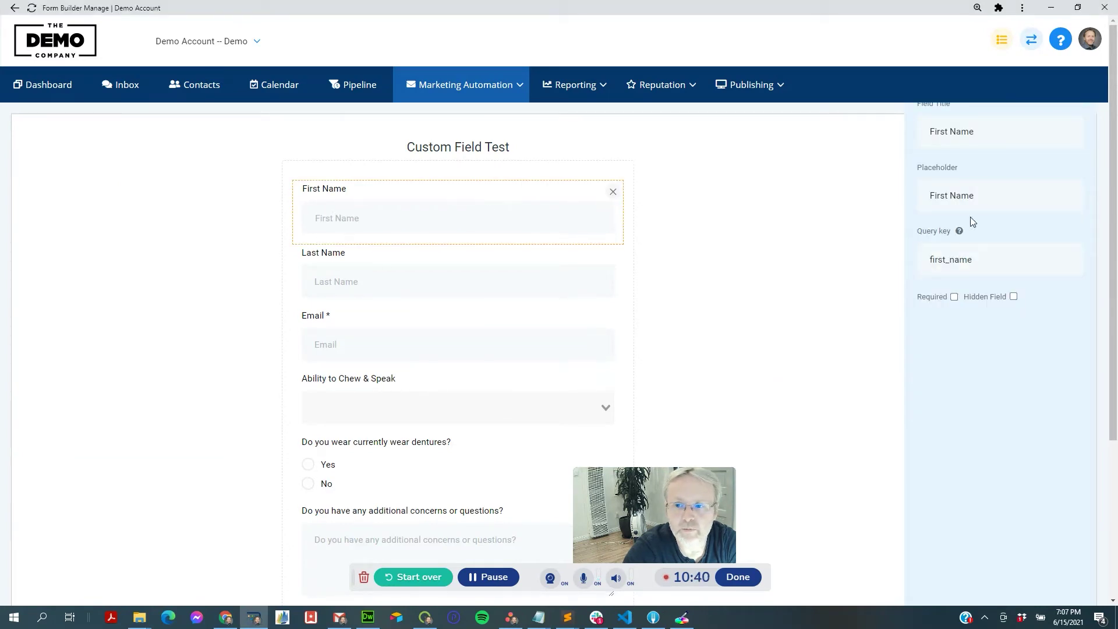
pyautogui.click(1014, 297)
pyautogui.click(521, 283)
pyautogui.click(1013, 297)
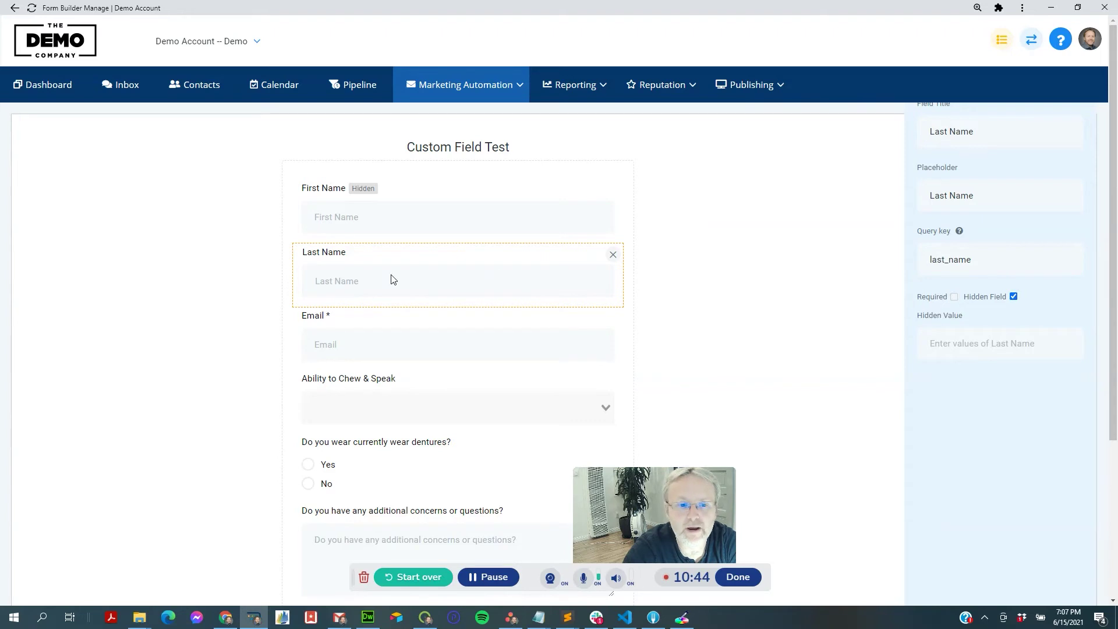
# Make the form's Email field not required and hidden
pyautogui.click(493, 340)
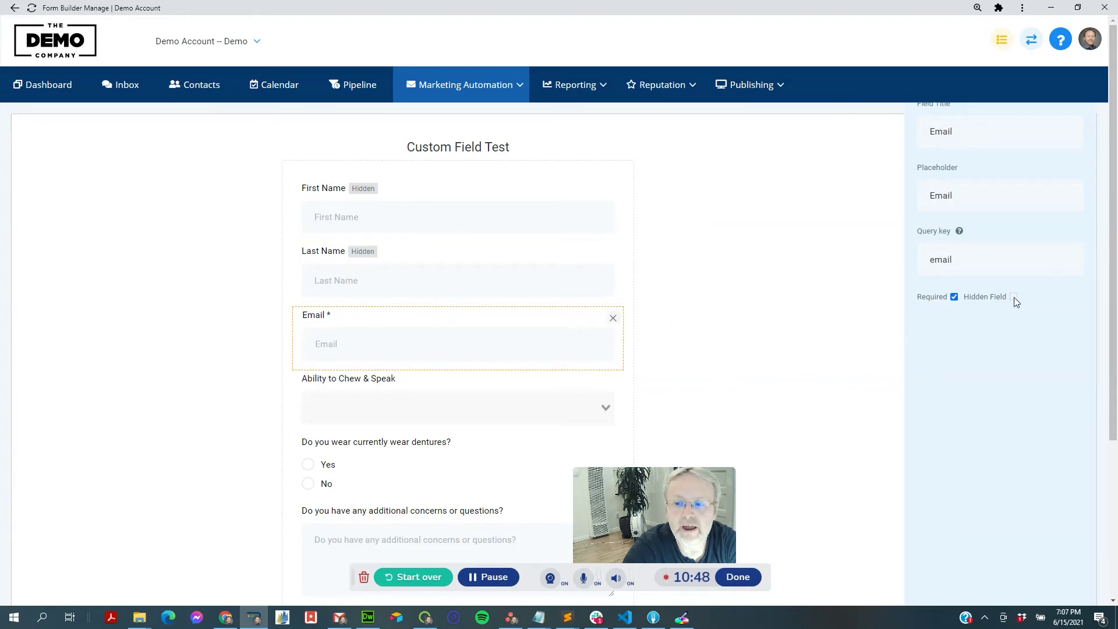
pyautogui.click(954, 298)
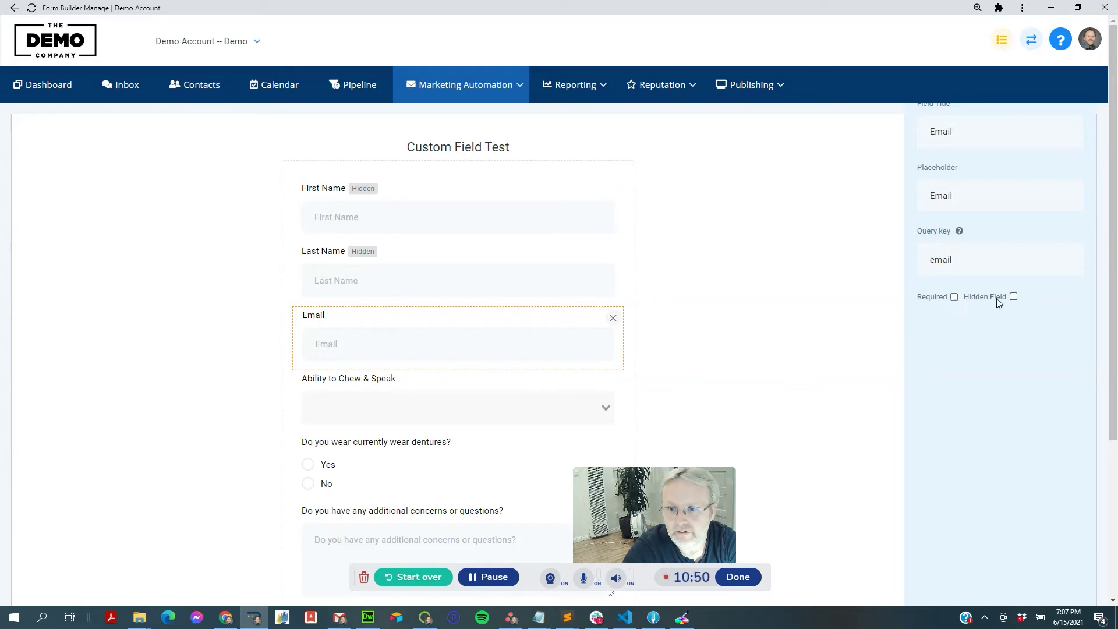
pyautogui.click(1013, 296)
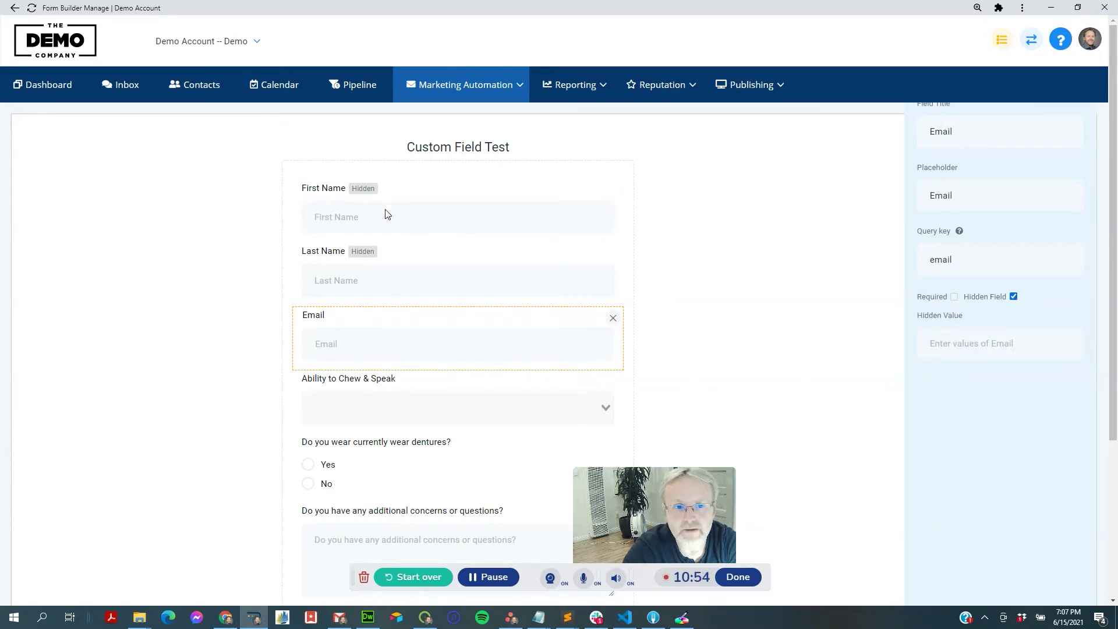
pyautogui.click(400, 236)
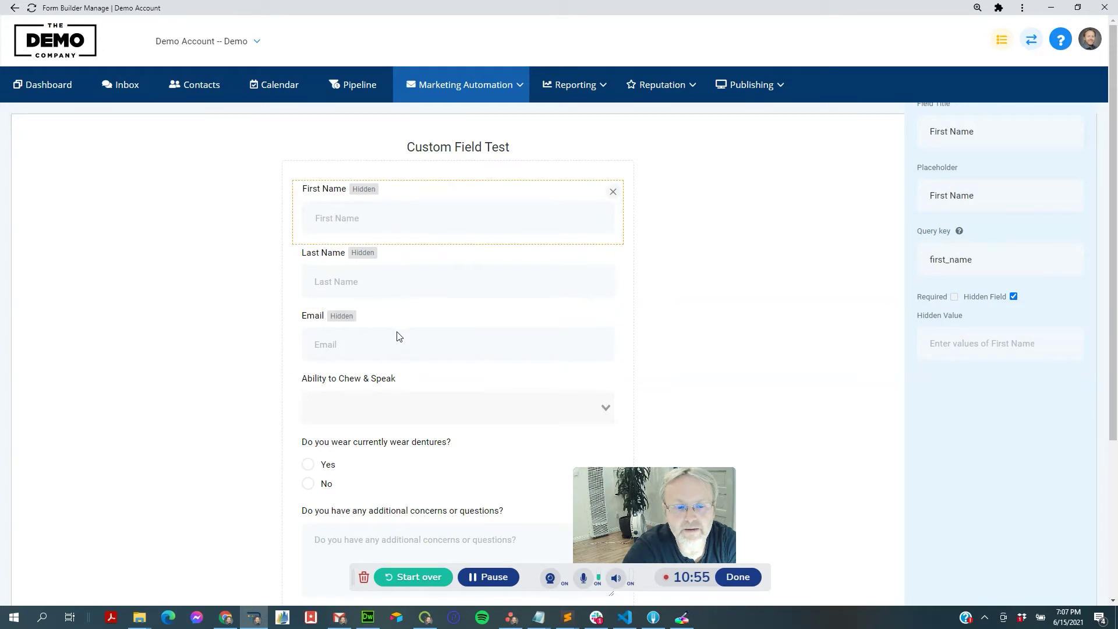
pyautogui.click(506, 347)
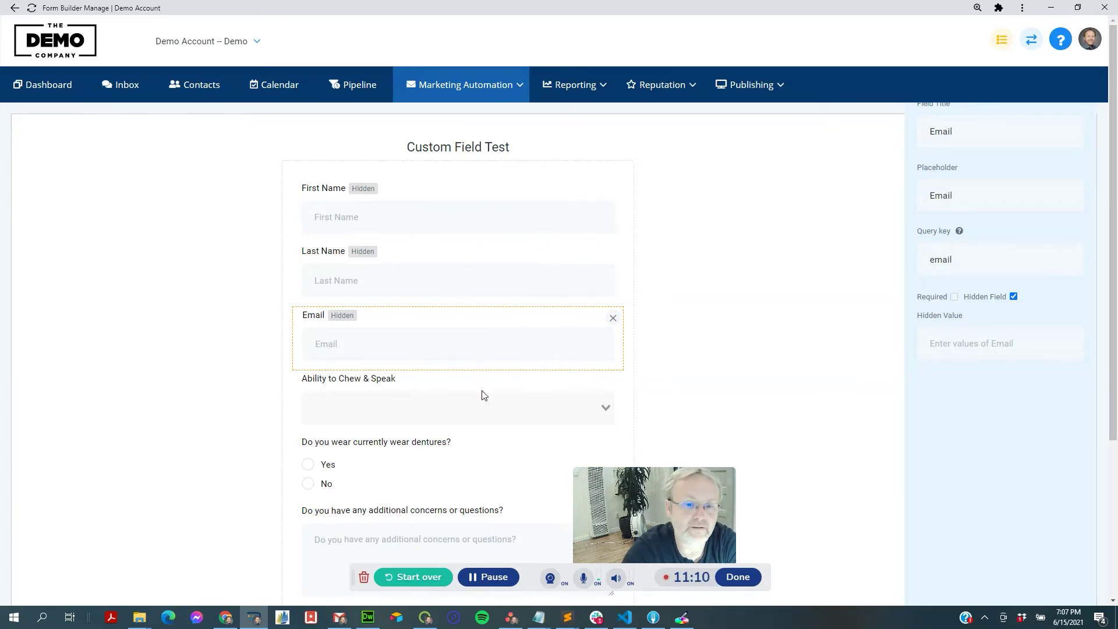
# Delete the Signature field from the Custom Field Test form
pyautogui.scroll(-1, 481, 392)
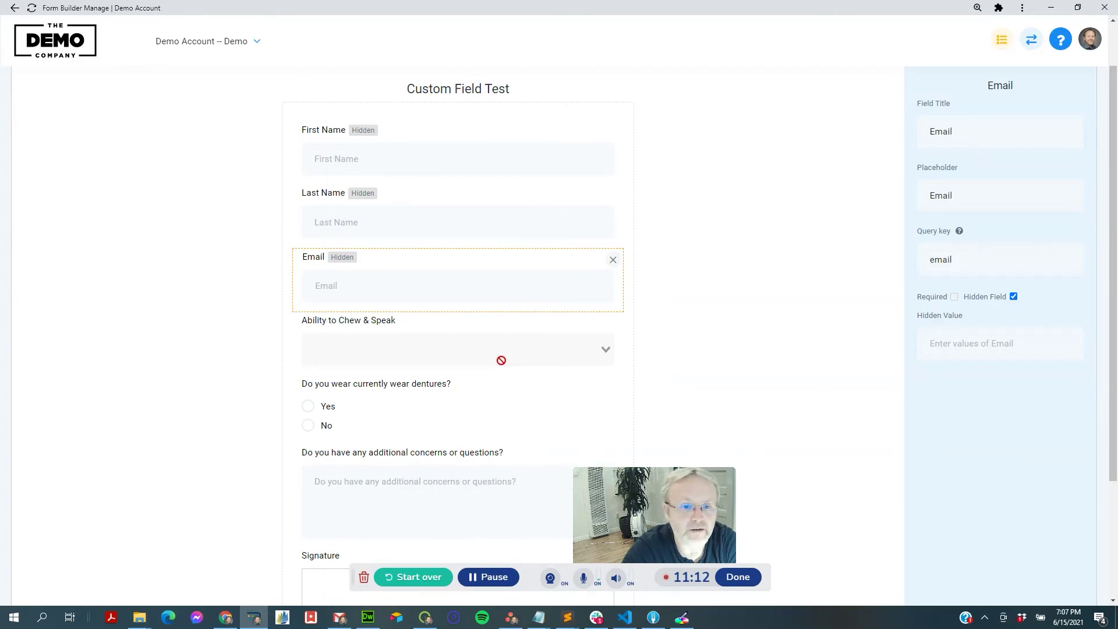
pyautogui.scroll(-3, 500, 359)
pyautogui.click(473, 424)
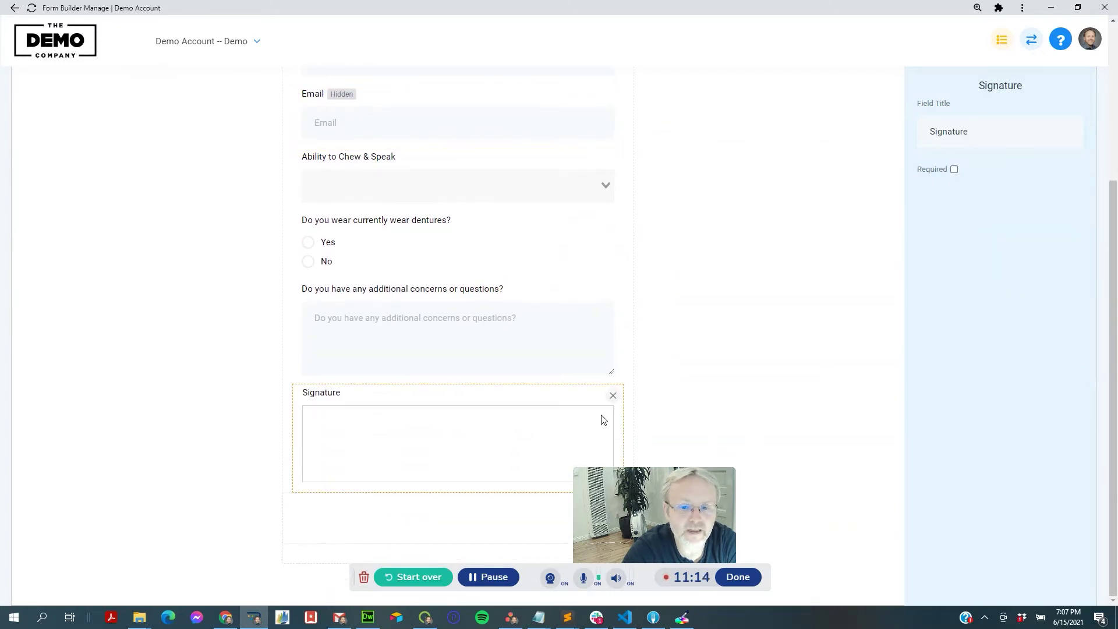
pyautogui.click(614, 396)
pyautogui.scroll(1, 646, 365)
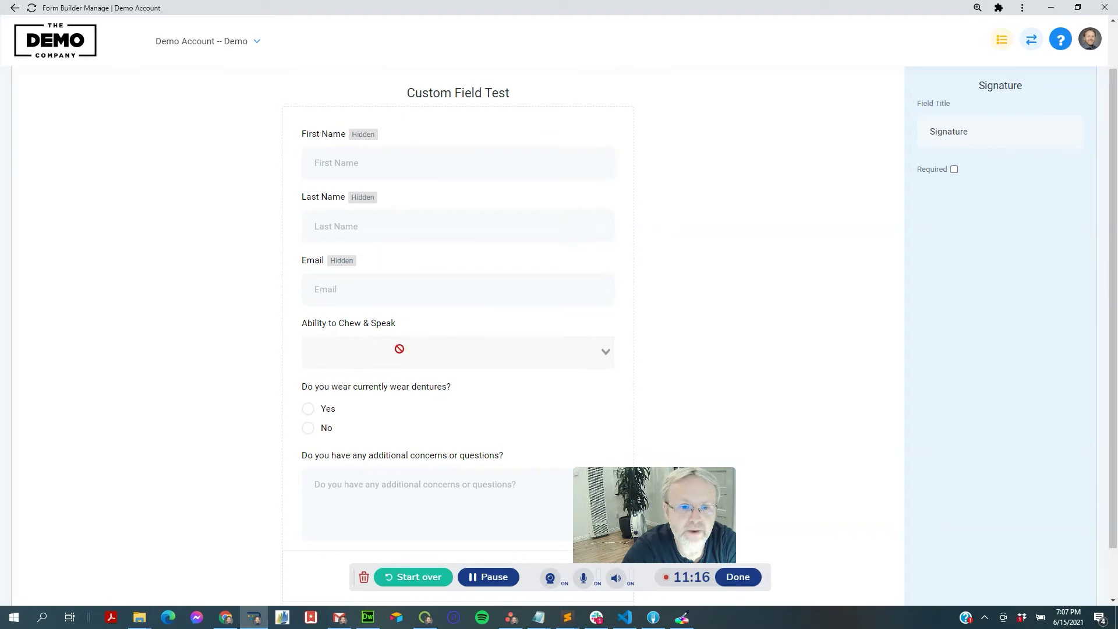
pyautogui.scroll(-1, 371, 478)
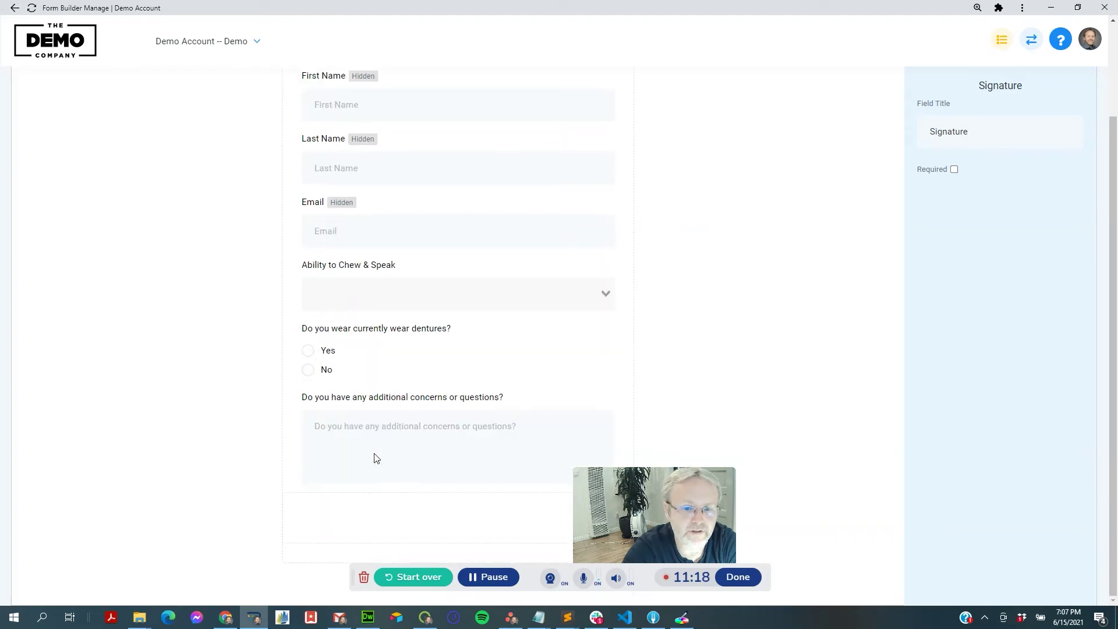
pyautogui.moveTo(597, 481); pyautogui.dragTo(737, 447)
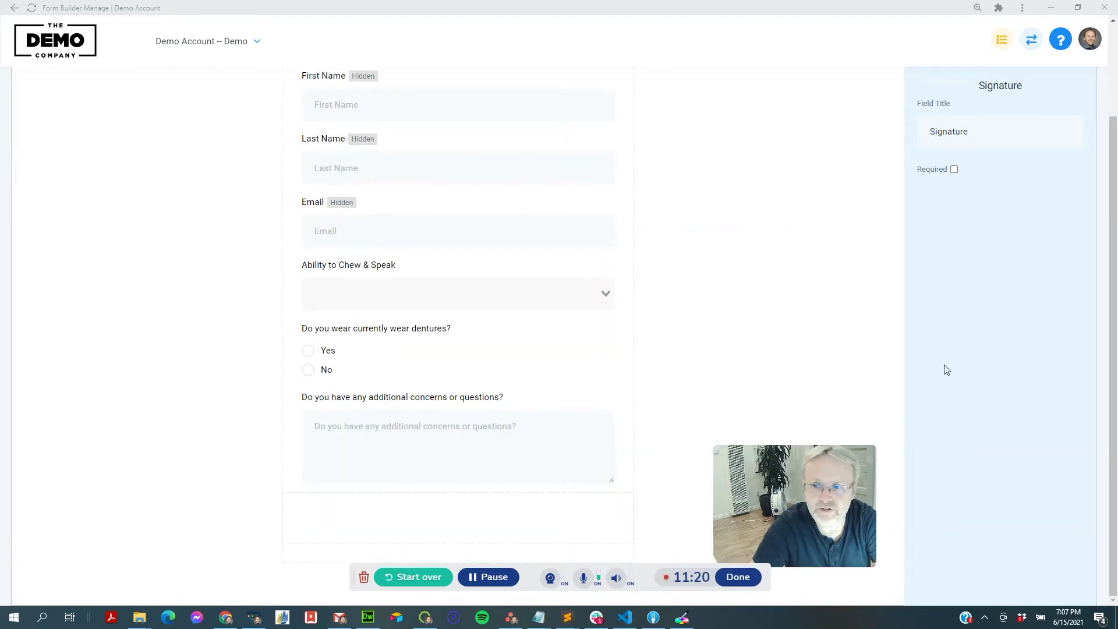
# Save the Custom Field Test form with its edited fields
pyautogui.click(833, 247)
pyautogui.click(999, 588)
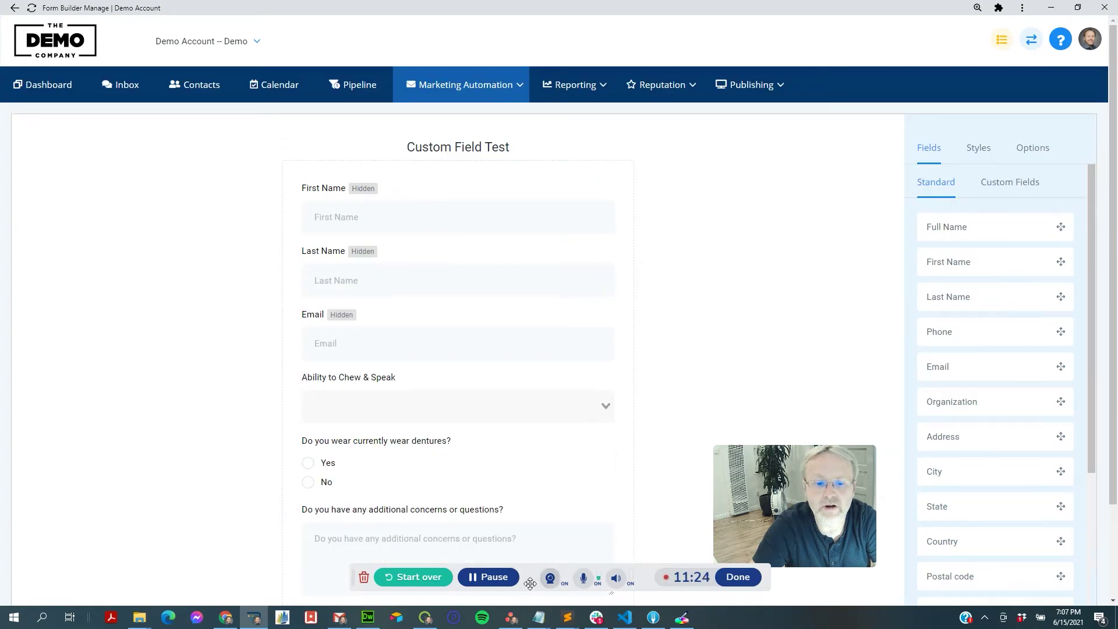
pyautogui.click(494, 576)
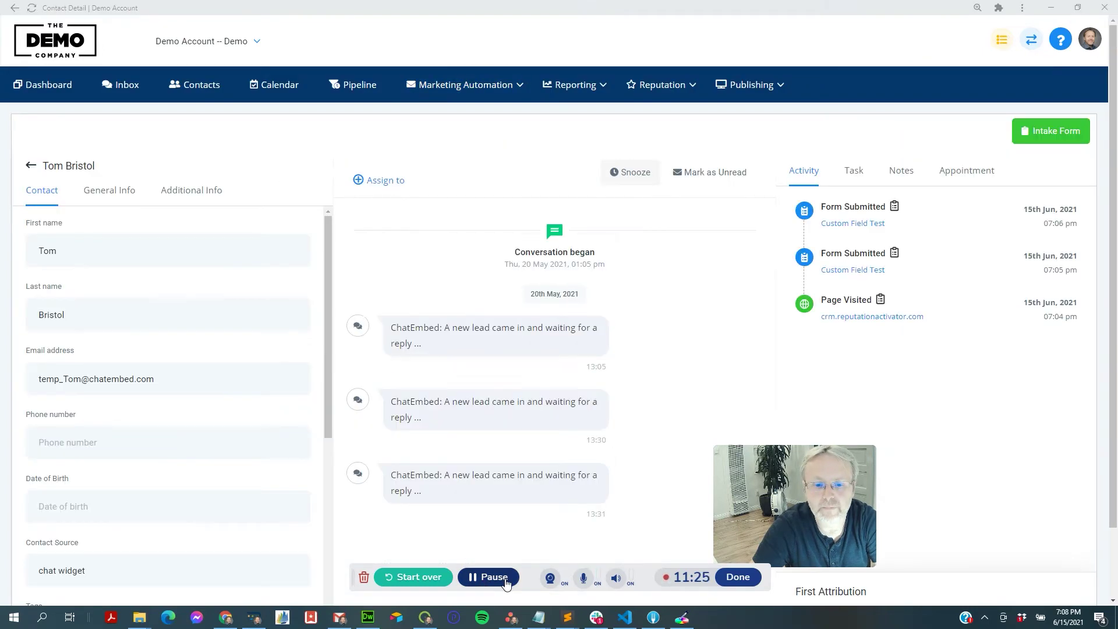
# Open the contact's Intake Form to check the simplified field list, and close it
pyautogui.click(1061, 134)
pyautogui.moveTo(316, 56); pyautogui.dragTo(406, 54)
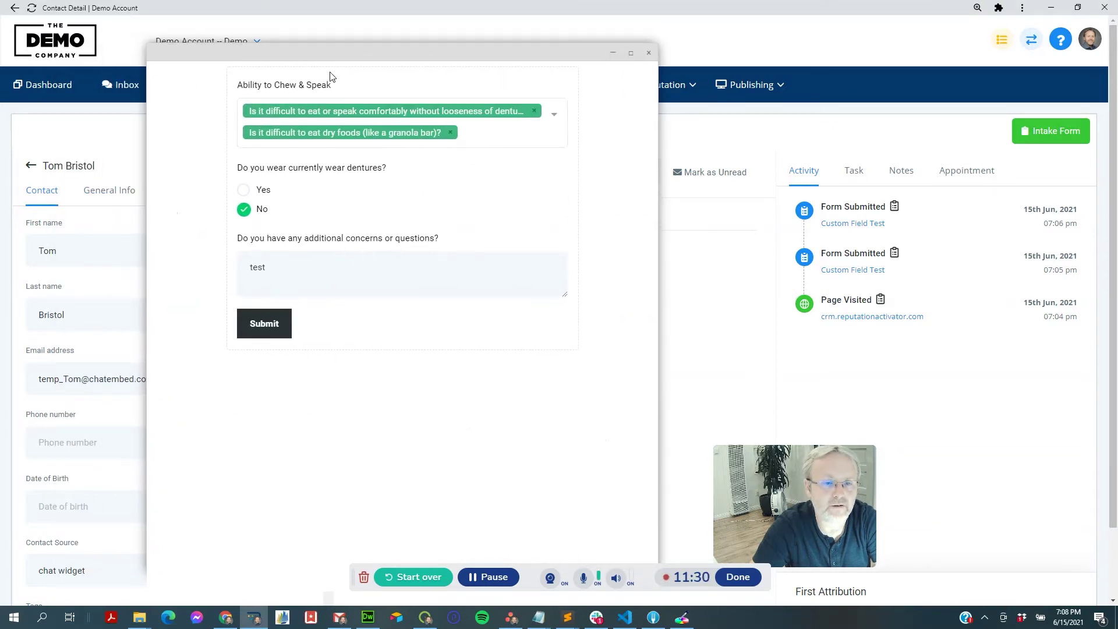
pyautogui.click(649, 53)
# Open the funnels list and search it for "Script"
pyautogui.moveTo(716, 92)
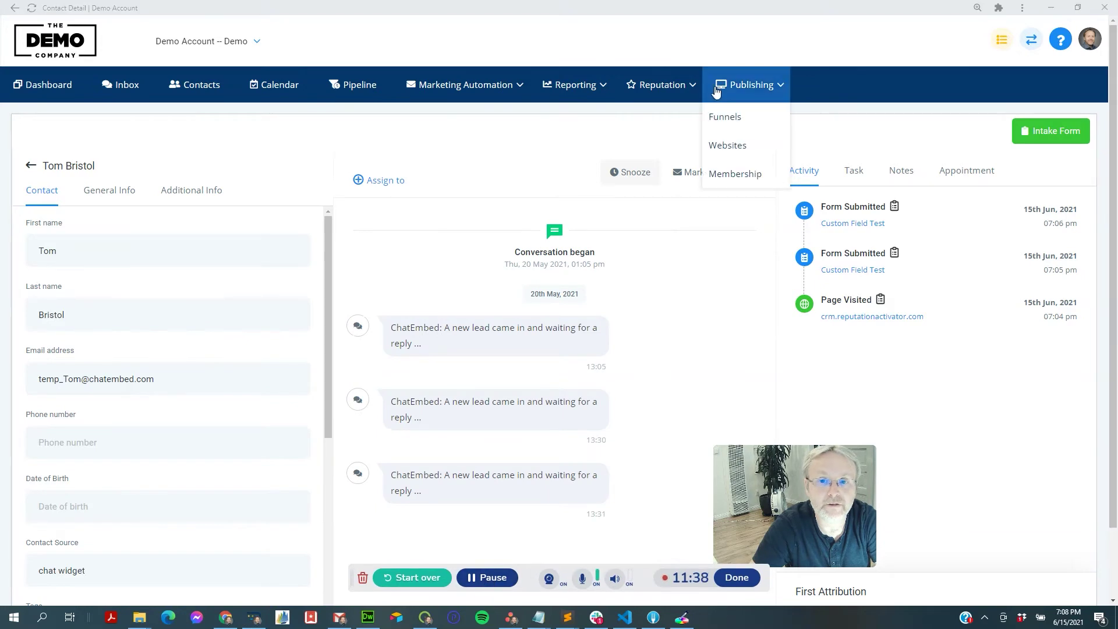
pyautogui.click(735, 117)
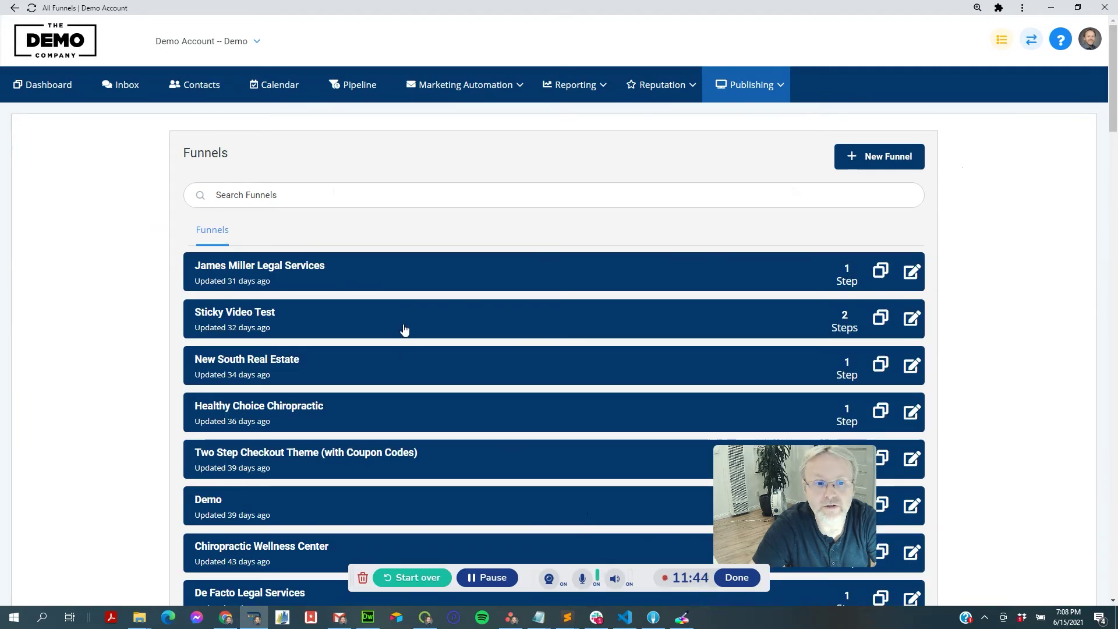
pyautogui.click(400, 194)
pyautogui.write('Script')
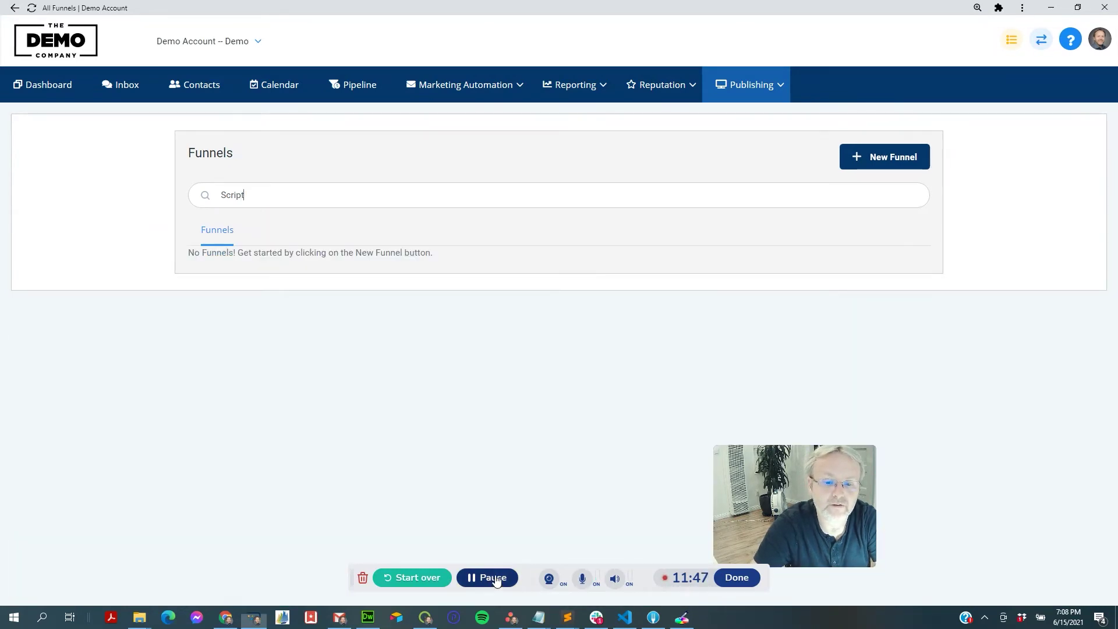
pyautogui.click(497, 577)
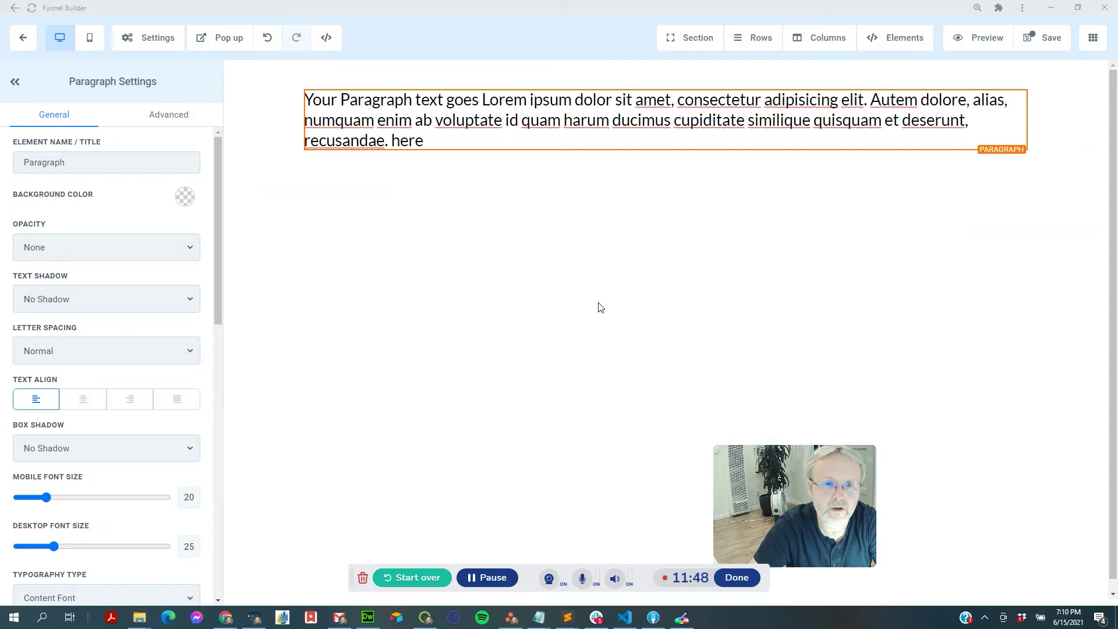
# Replace the funnel page's placeholder paragraph with the three sales script lines, leaving one blank line between them
pyautogui.hotkey('ctrl', 'a')
pyautogui.write('I saw that you went to [name of university], too! What did you study there?"  "I also had a friend who worked at [past company]. Did you like it there?"  "I saw on your LinkedIn profile that you are endorsed for [skill]. How did you become interested in that?"')
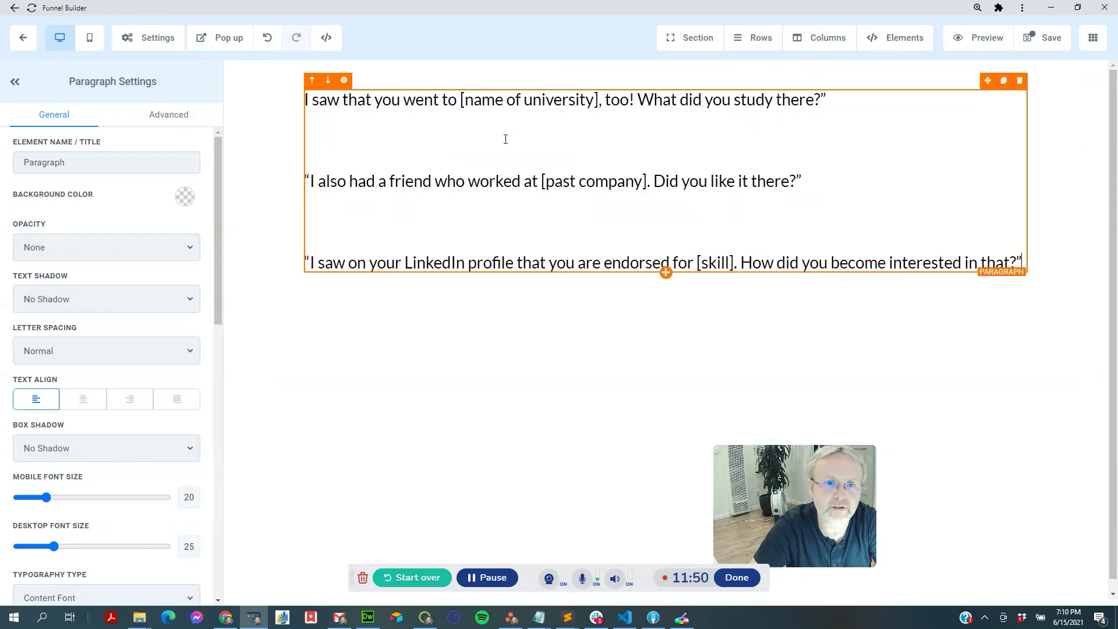
pyautogui.press('BackSpace')
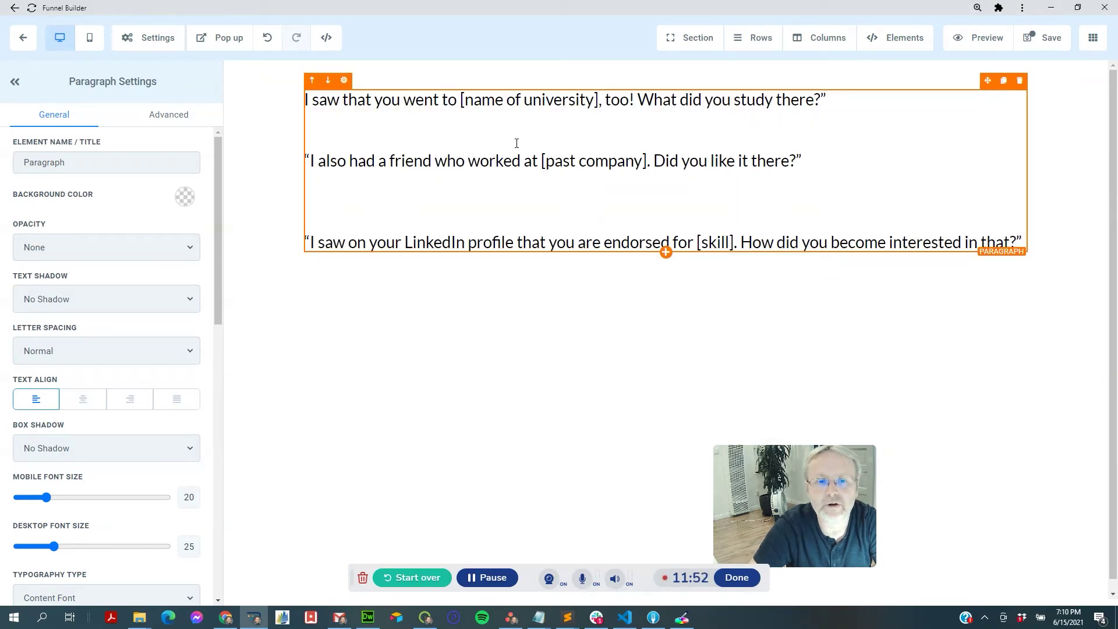
pyautogui.press('BackSpace')
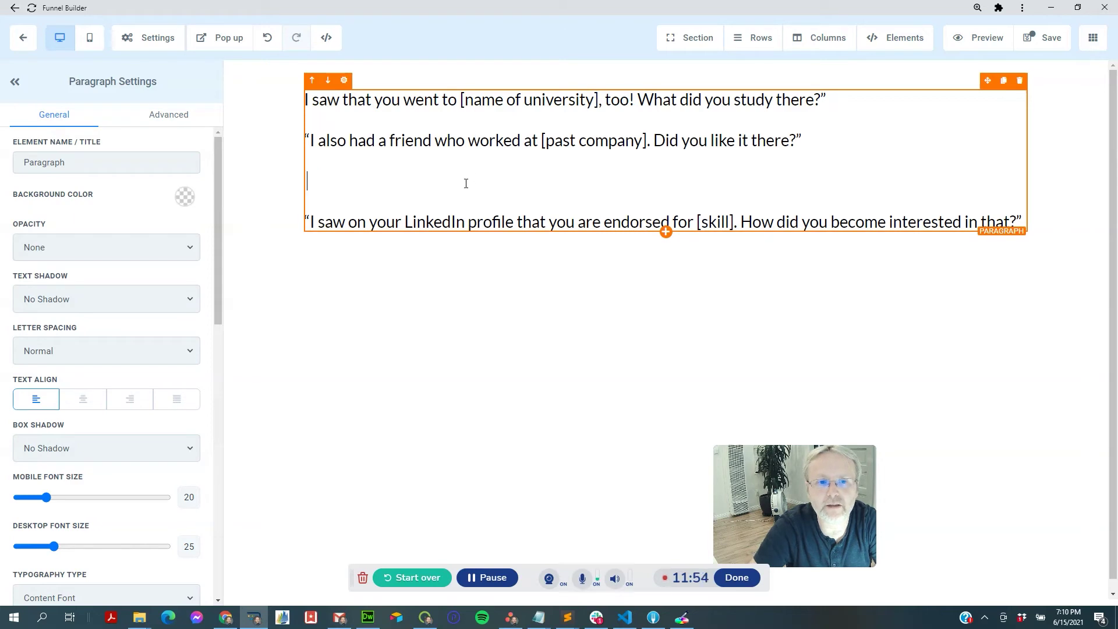
pyautogui.press('BackSpace')
pyautogui.press('BackSpace')
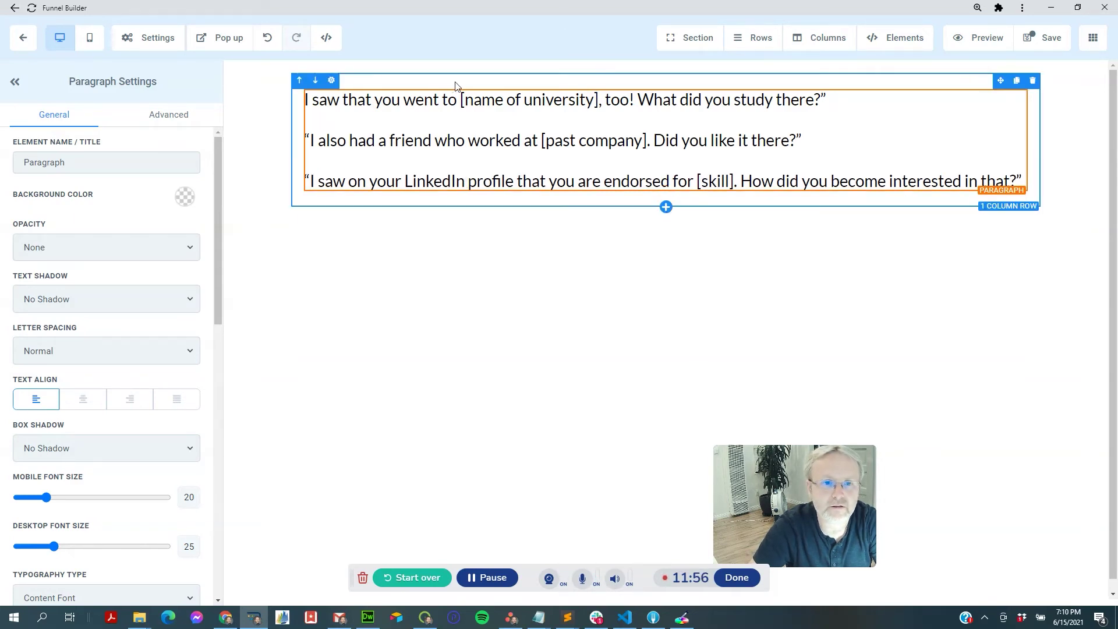
# Replace the [name of university] placeholder in the script's first line with {{first_name}}
pyautogui.moveTo(542, 140); pyautogui.dragTo(652, 139)
pyautogui.click(709, 140)
pyautogui.moveTo(461, 95); pyautogui.dragTo(598, 95)
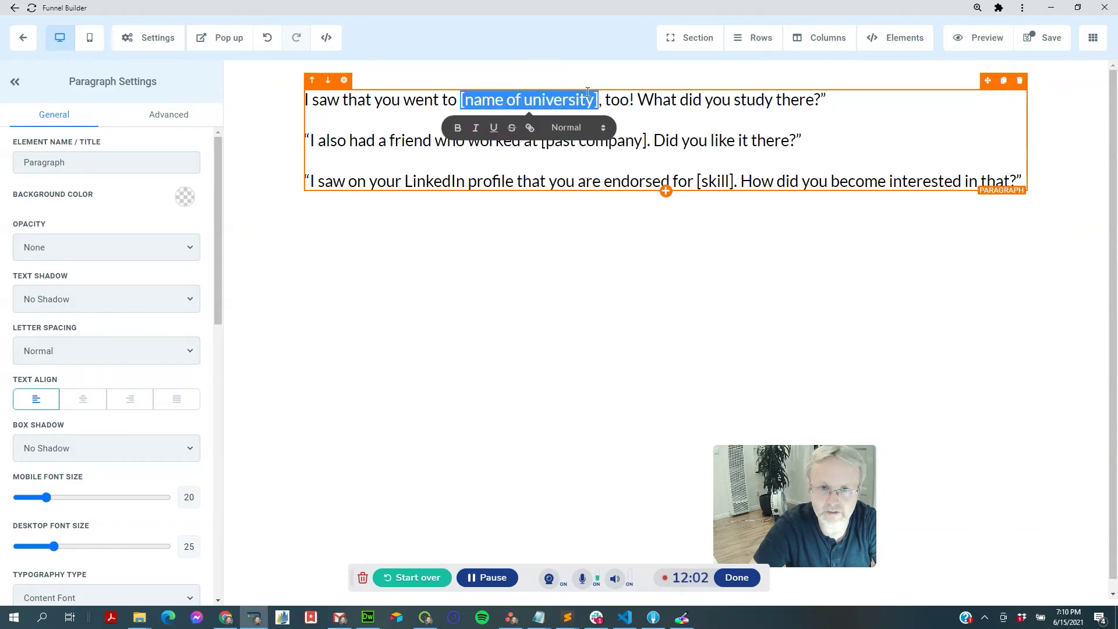
pyautogui.write('{{')
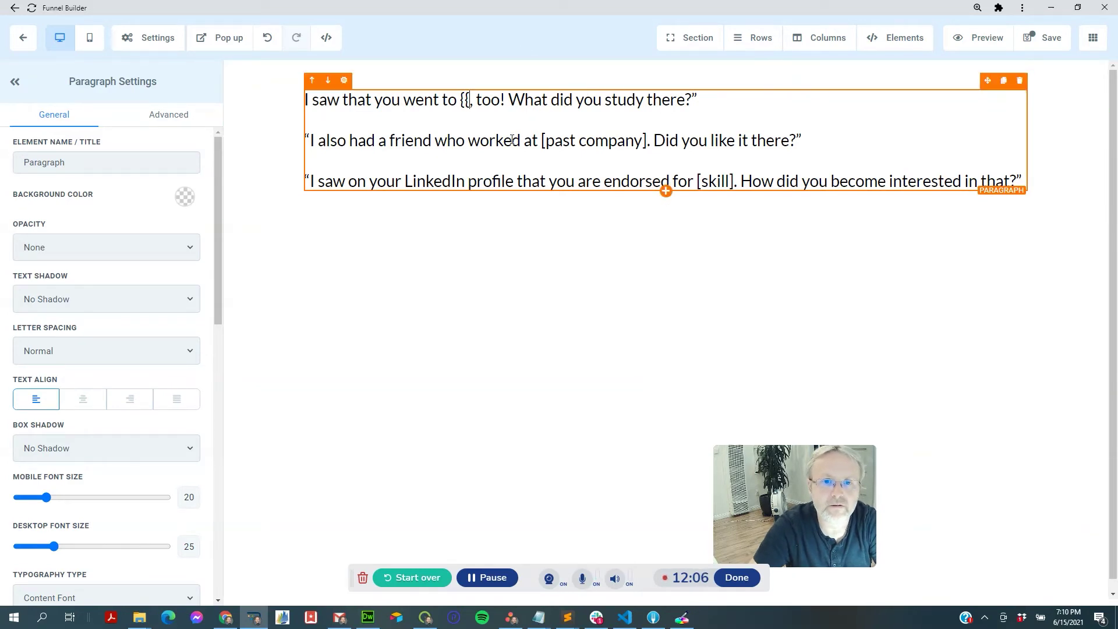
pyautogui.click(486, 584)
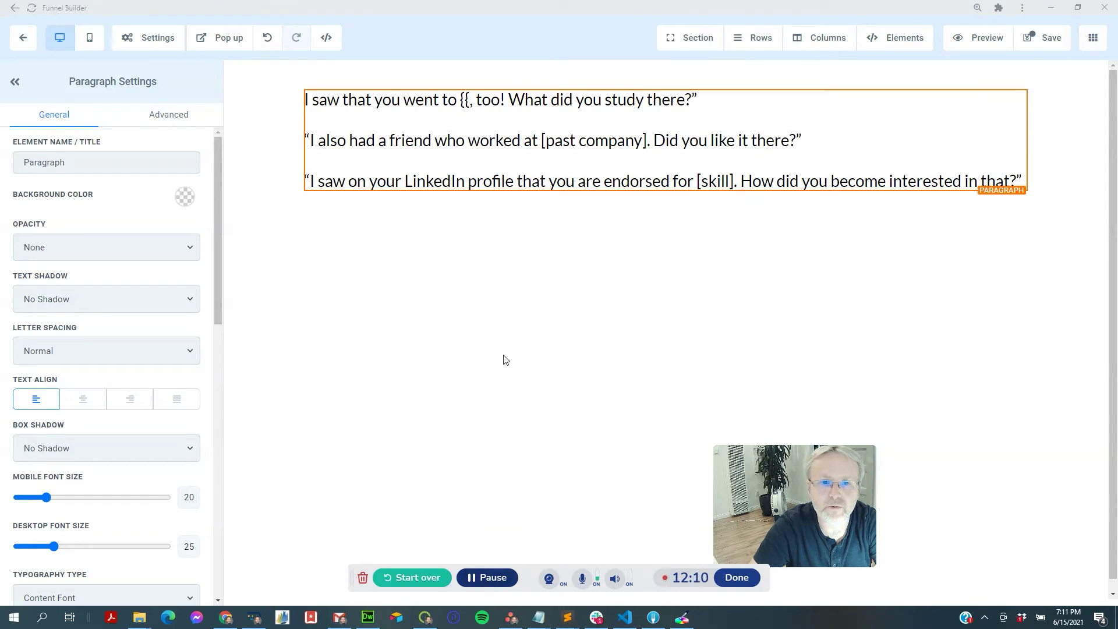
pyautogui.click(511, 126)
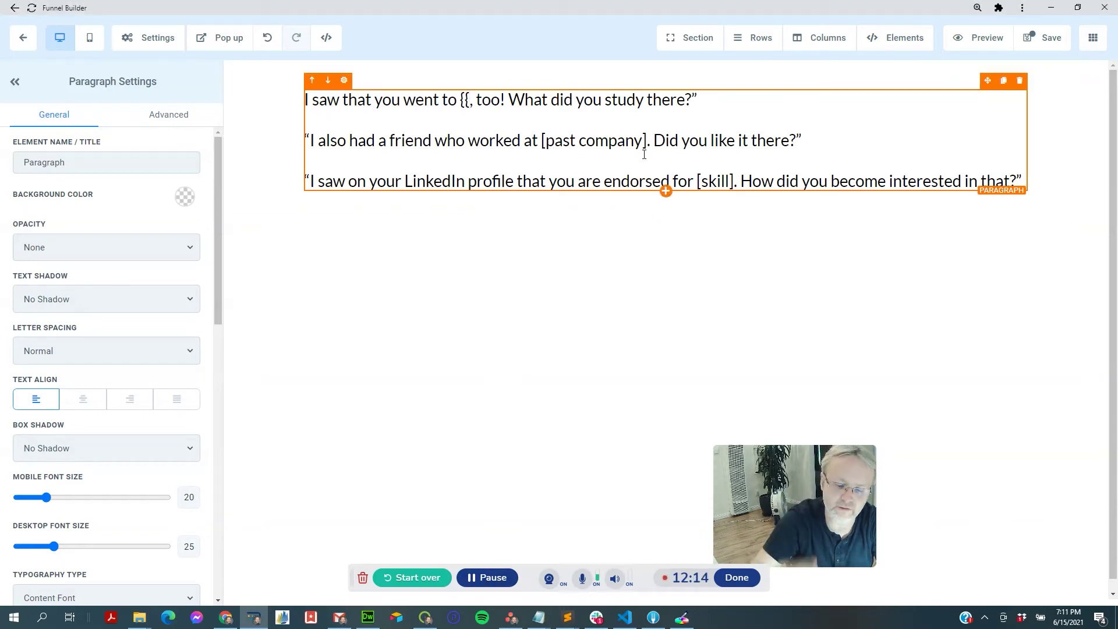
pyautogui.write('first_name}}')
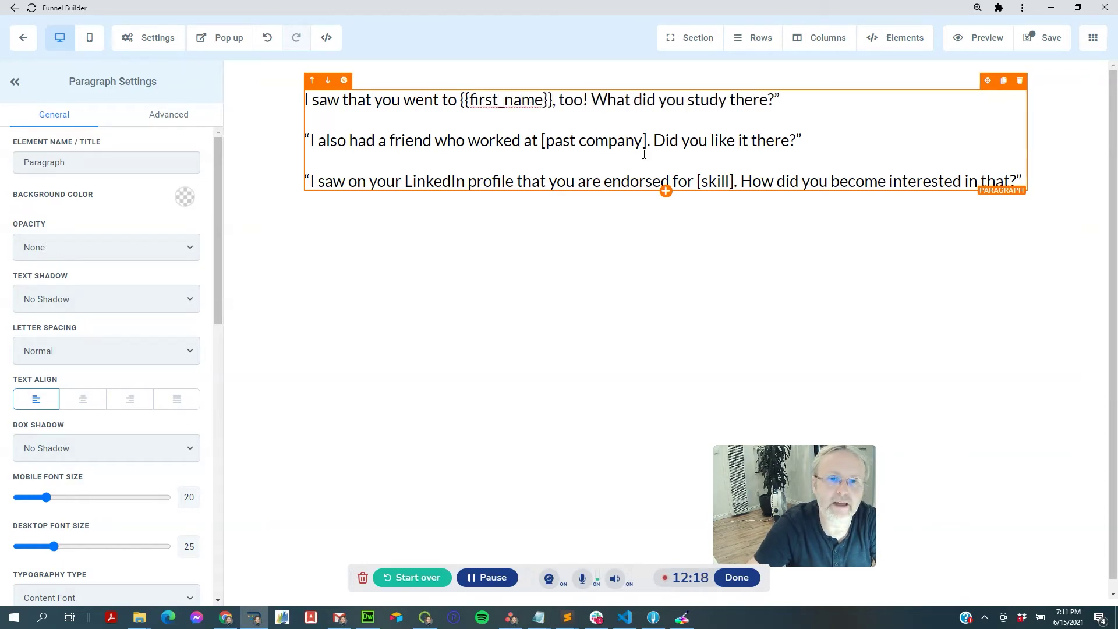
# Reword the start of the script's first line to "Hi {{first_name}}!" by replacing the lead-in and removing ", too"
pyautogui.moveTo(458, 100); pyautogui.dragTo(305, 97)
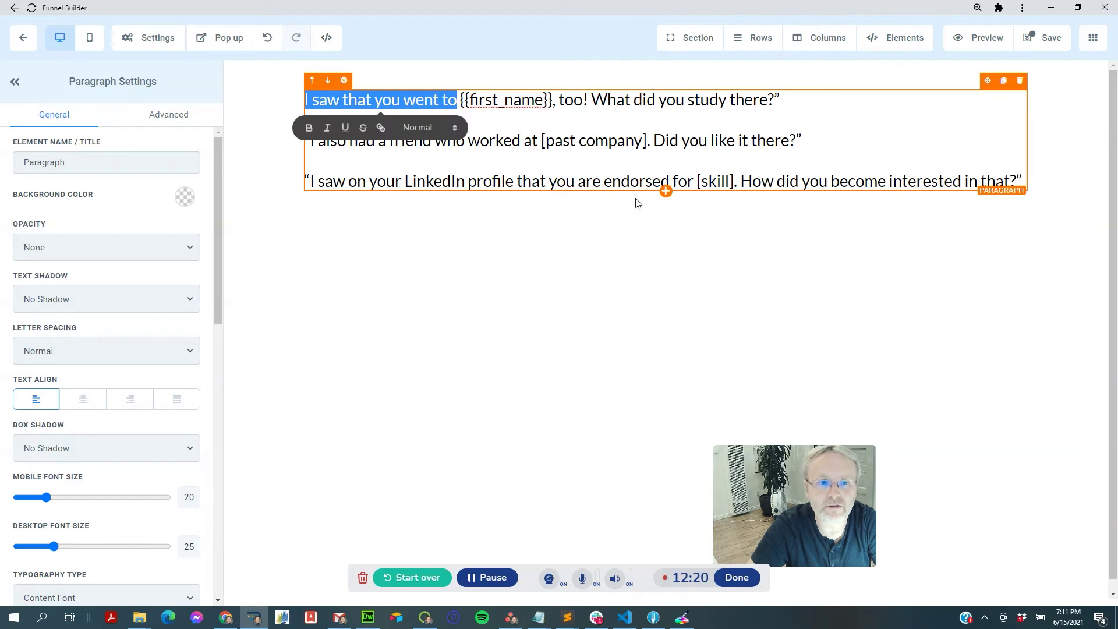
pyautogui.write('Hi')
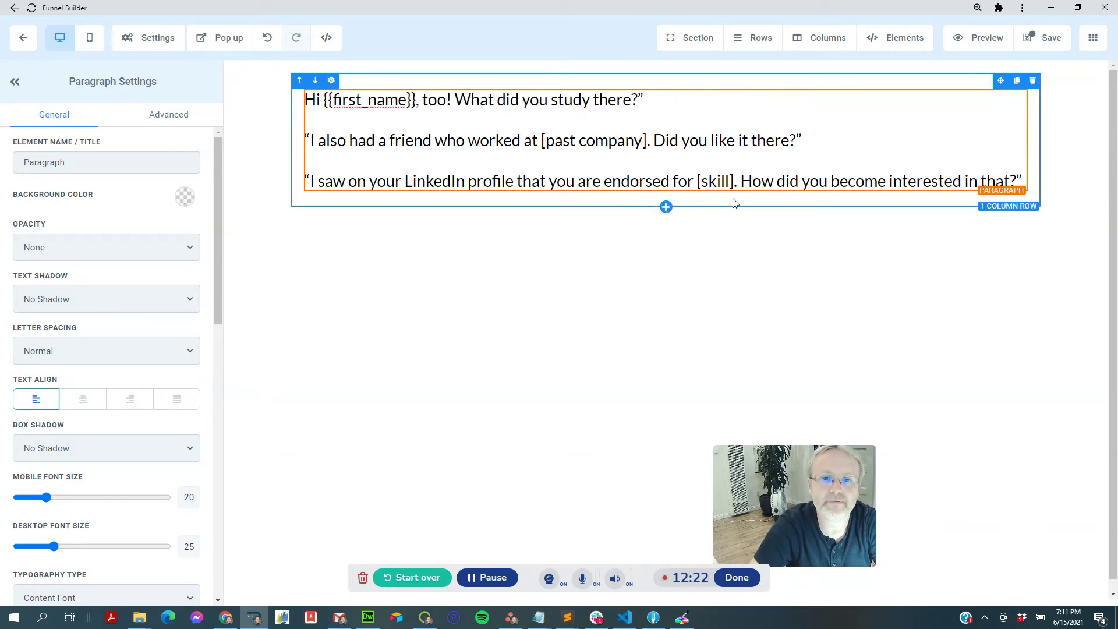
pyautogui.doubleClick(434, 100)
pyautogui.press('BackSpace')
pyautogui.press('BackSpace')
pyautogui.press('BackSpace')
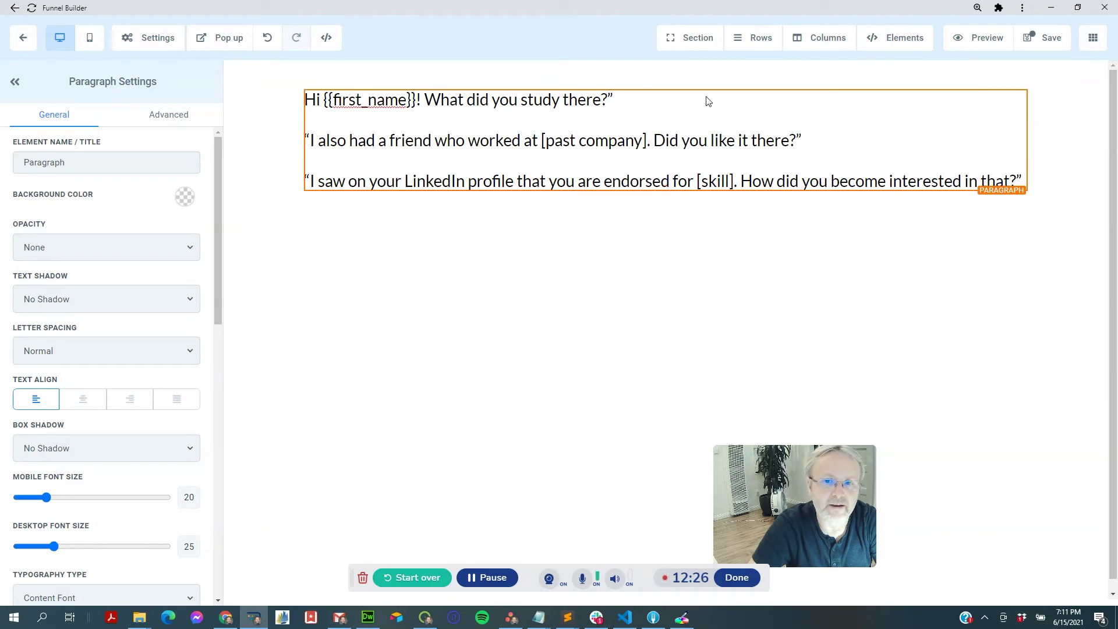
# Save the script page and copy its preview URL without the ?notrack=true parameter
pyautogui.click(1042, 38)
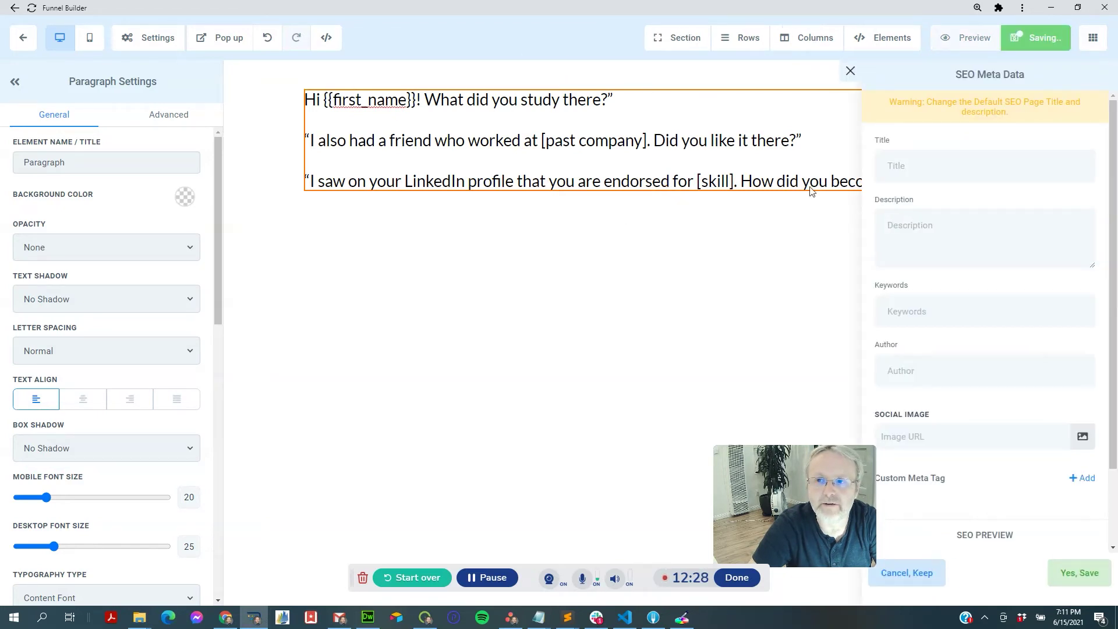
pyautogui.click(973, 39)
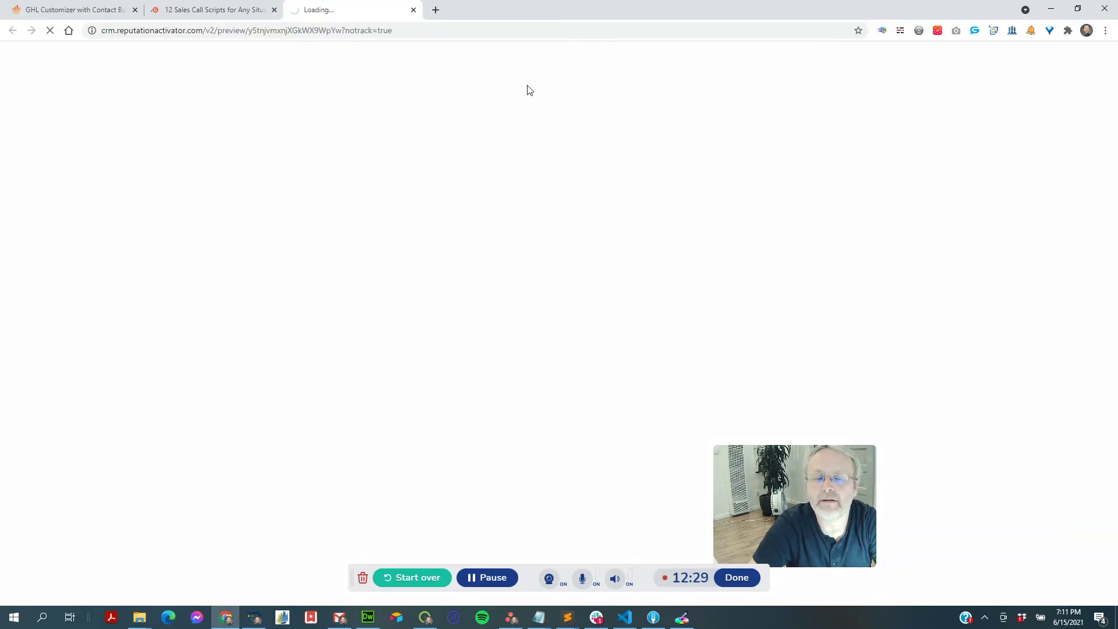
pyautogui.click(344, 32)
pyautogui.doubleClick(352, 33)
pyautogui.moveTo(353, 33); pyautogui.dragTo(91, 30)
pyautogui.hotkey('ctrl', 'c')
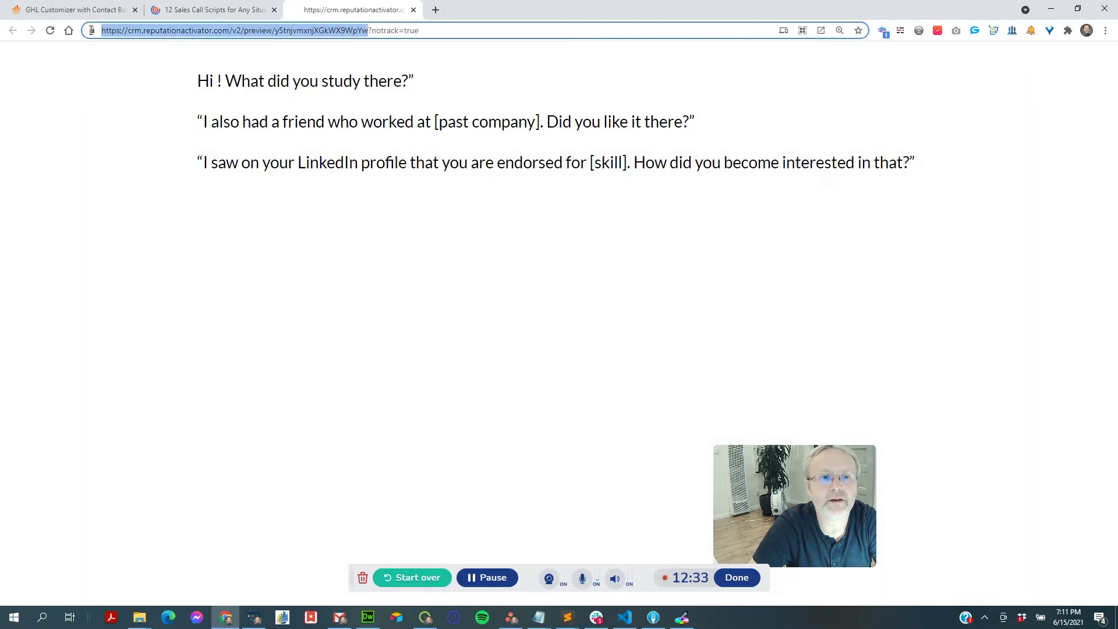
pyautogui.doubleClick(214, 82)
# In the GHL Customizer, add a new contact button with the text "Sales Script"
pyautogui.click(219, 7)
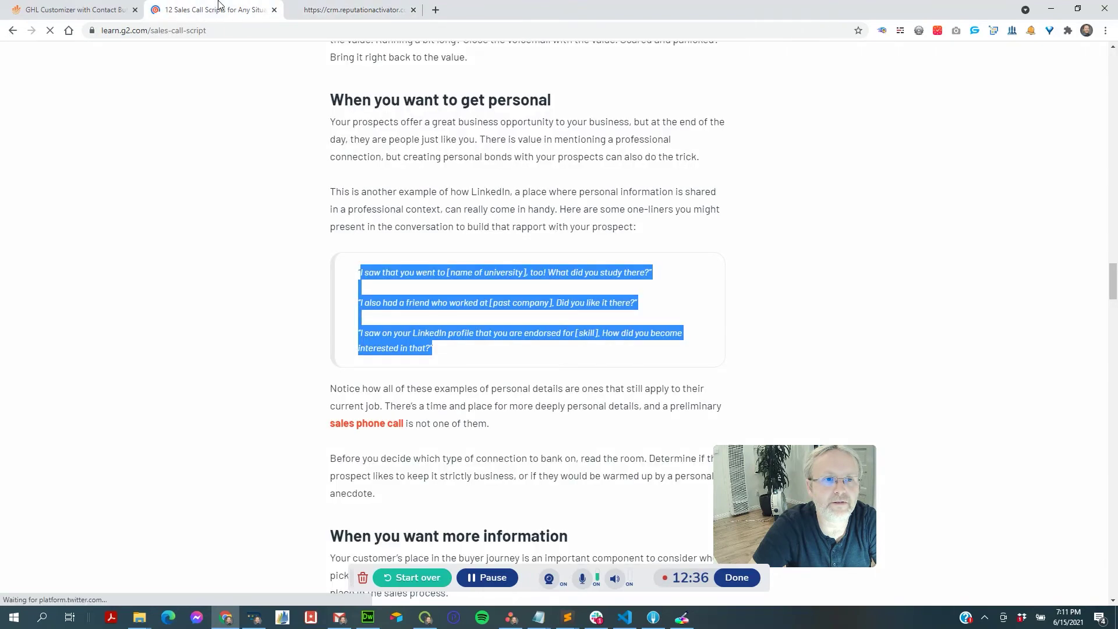
pyautogui.click(75, 10)
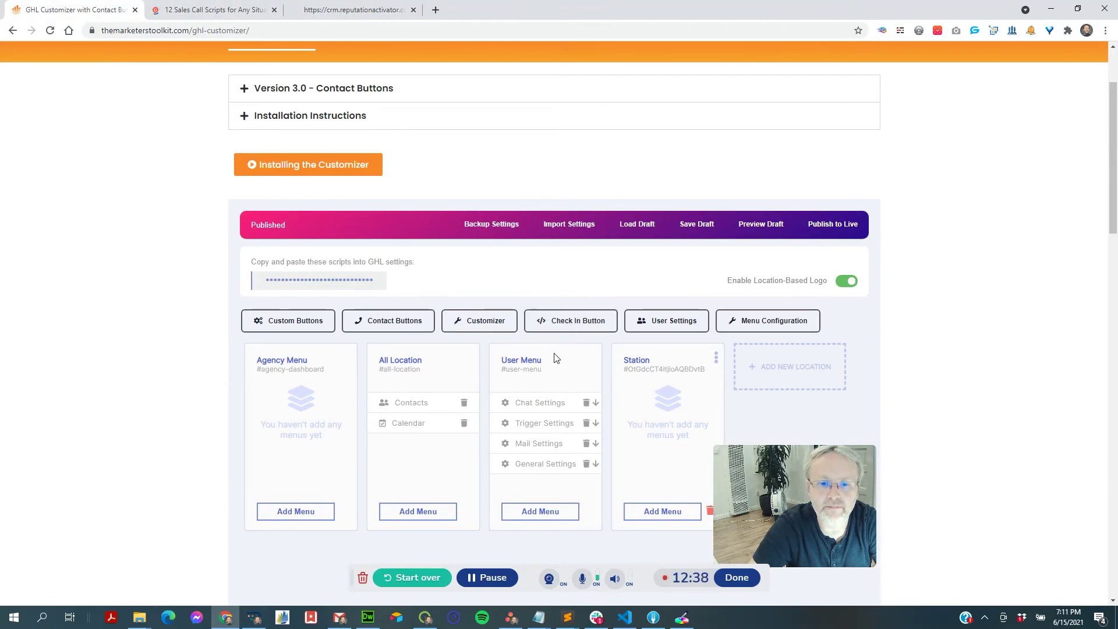
pyautogui.click(396, 325)
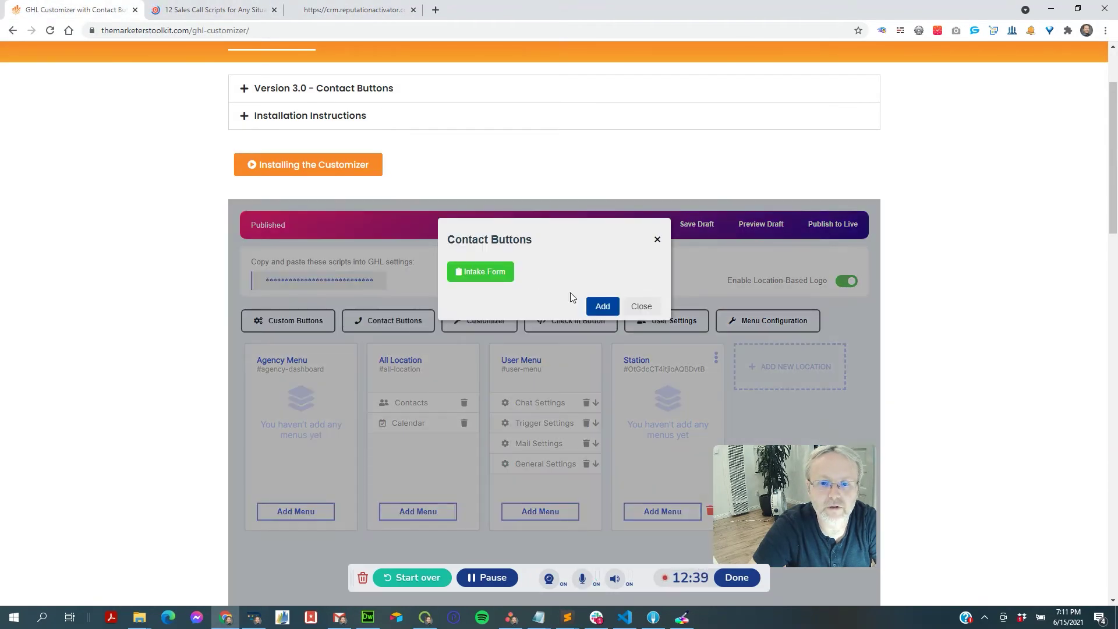
pyautogui.click(602, 307)
pyautogui.click(524, 362)
pyautogui.hotkey('ctrl', 'a')
pyautogui.write('Test')
pyautogui.hotkey('ctrl', 'a')
pyautogui.write('Sales Script')
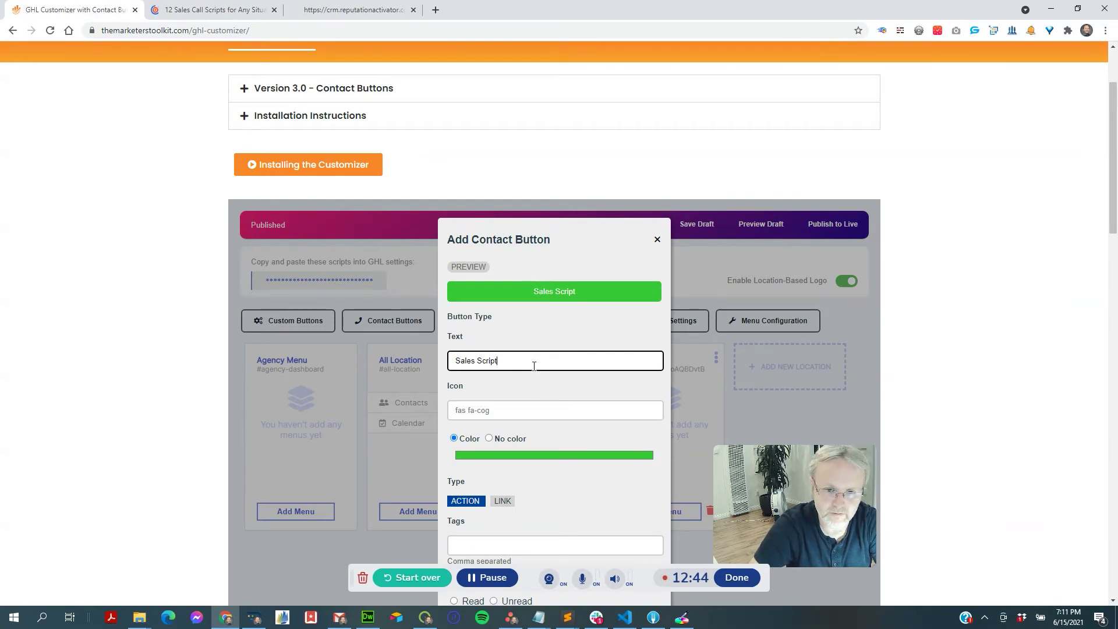
# Make the Sales Script button a link to the copied preview URL that opens in an iframe
pyautogui.scroll(-3, 574, 438)
pyautogui.click(571, 371)
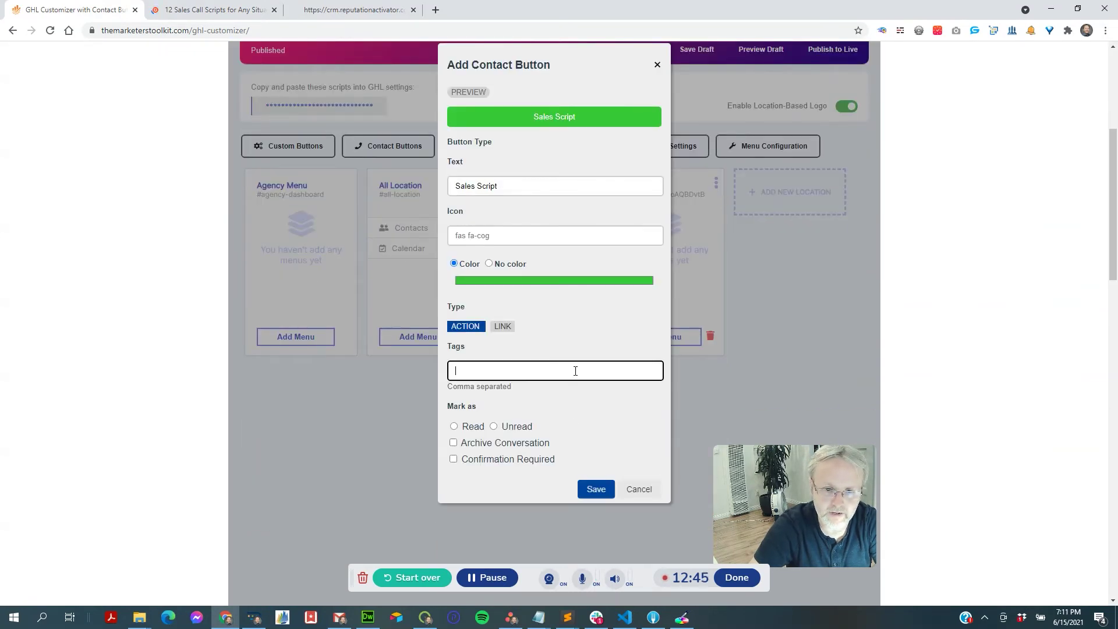
pyautogui.click(502, 326)
pyautogui.click(511, 365)
pyautogui.hotkey('ctrl', 'v')
pyautogui.click(488, 373)
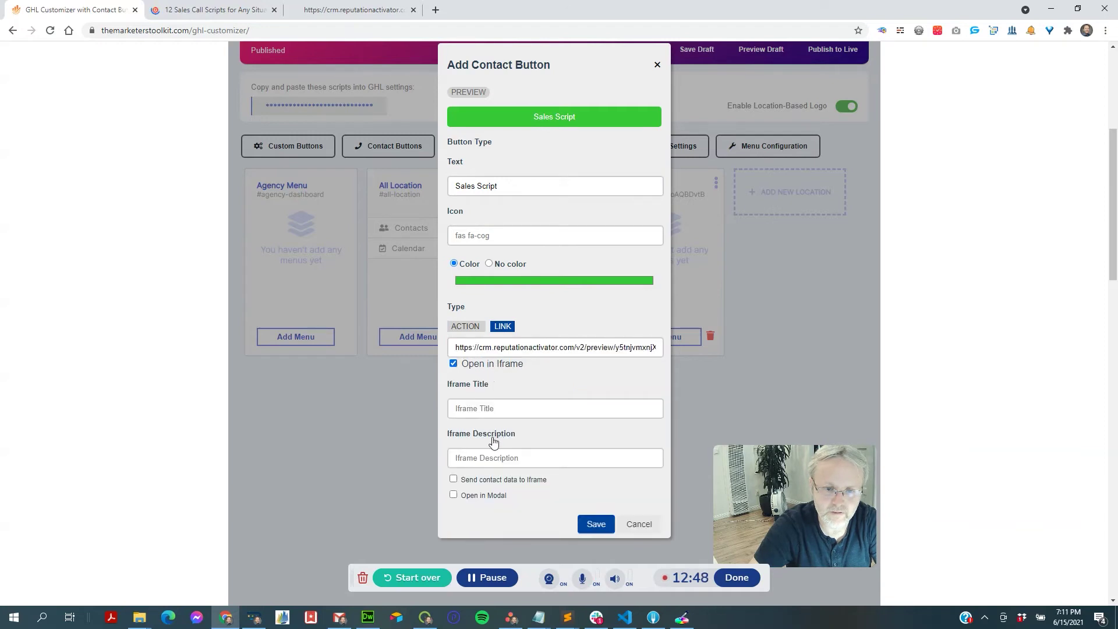
# Have the button send contact data to the iframe and open in a modal, and save it
pyautogui.click(496, 480)
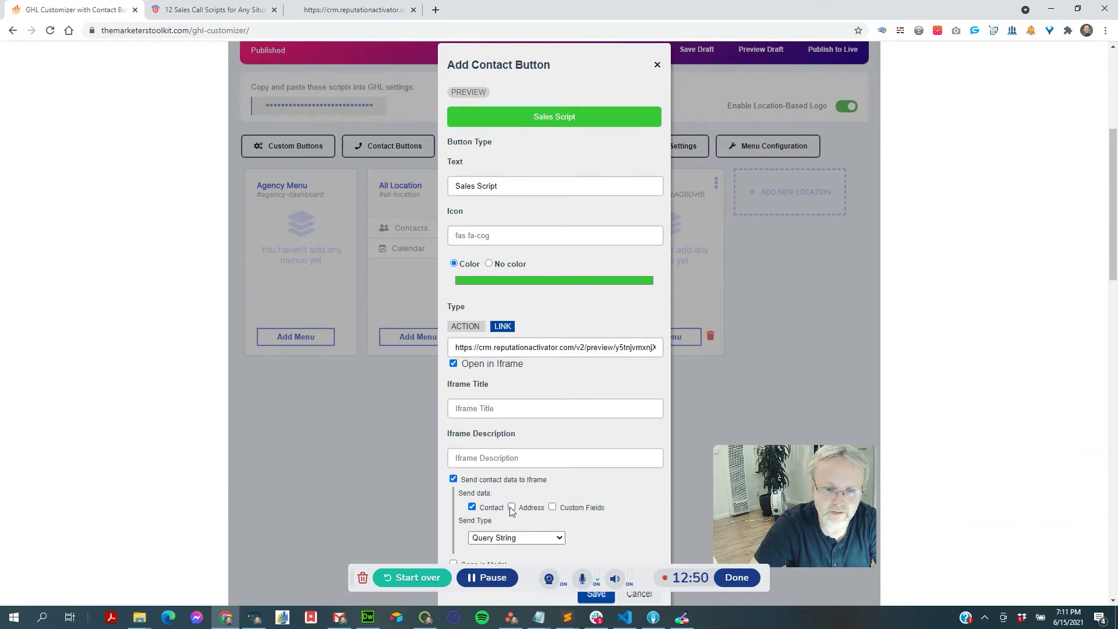
pyautogui.scroll(-2, 498, 466)
pyautogui.click(496, 450)
pyautogui.click(593, 527)
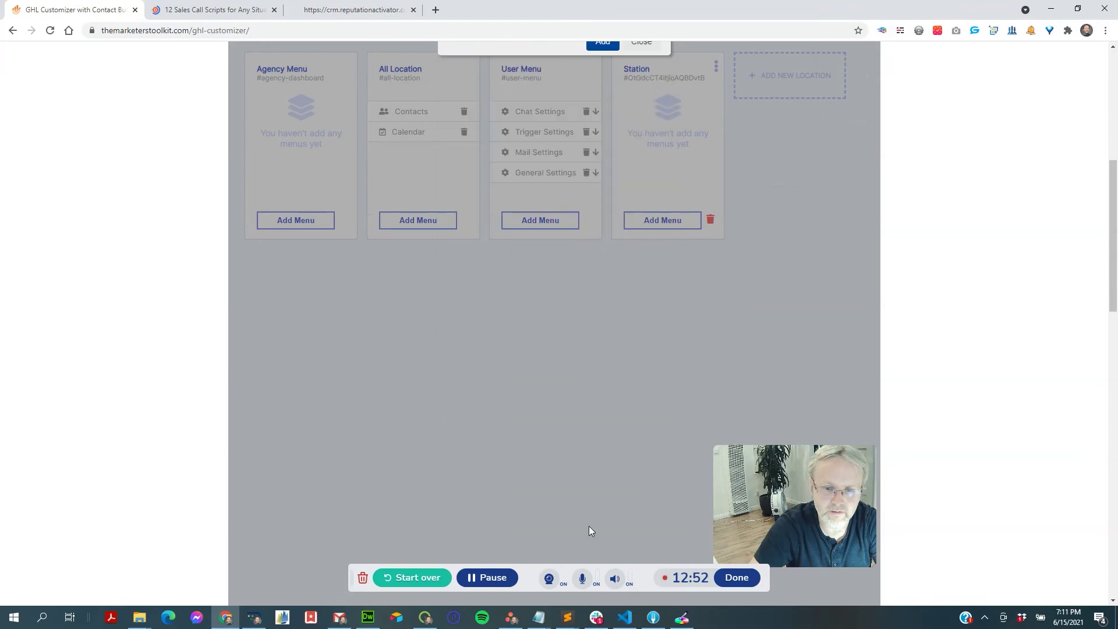
# Close the contact button list and publish the customizer configuration to live
pyautogui.scroll(4, 670, 297)
pyautogui.click(646, 272)
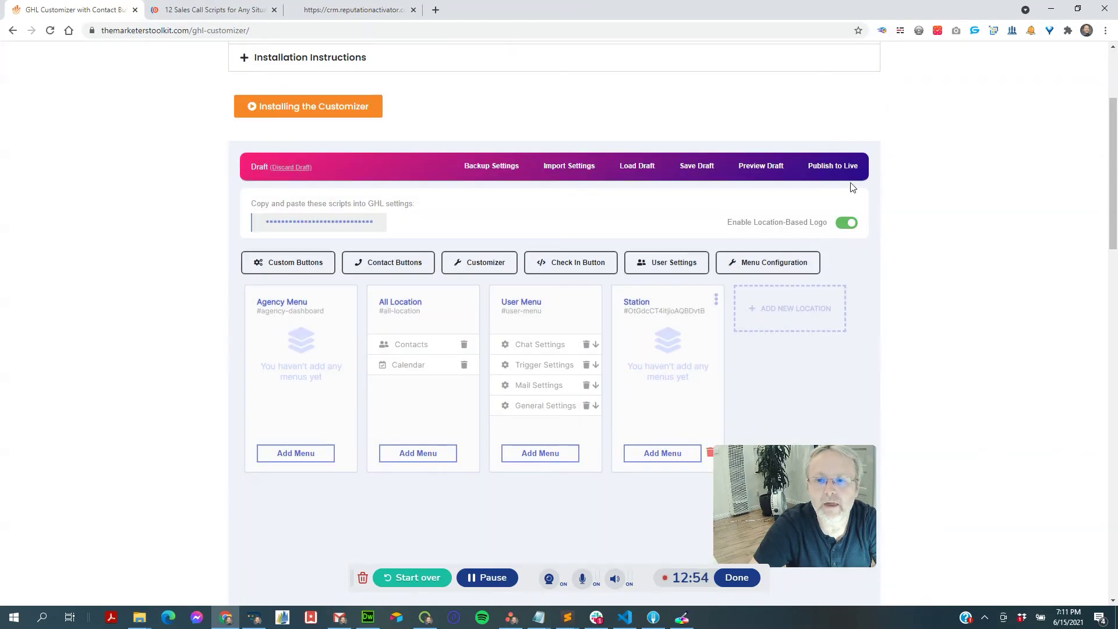
pyautogui.click(833, 166)
pyautogui.click(616, 99)
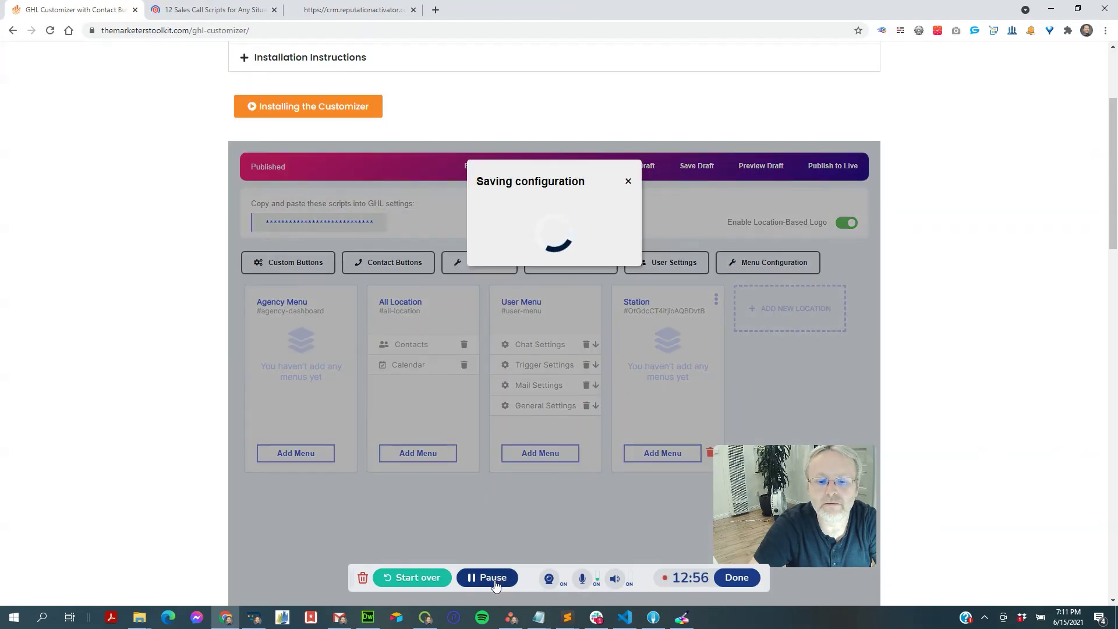
pyautogui.click(493, 578)
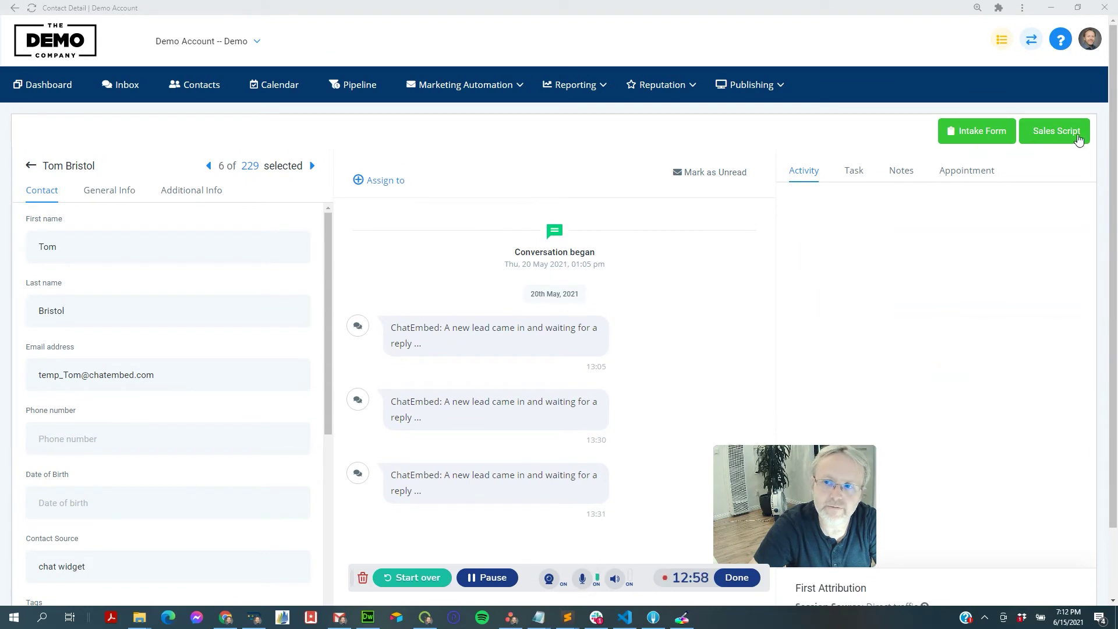
# Open the Sales Script from the contact's page and check the personalized greeting in its first line
pyautogui.click(1045, 139)
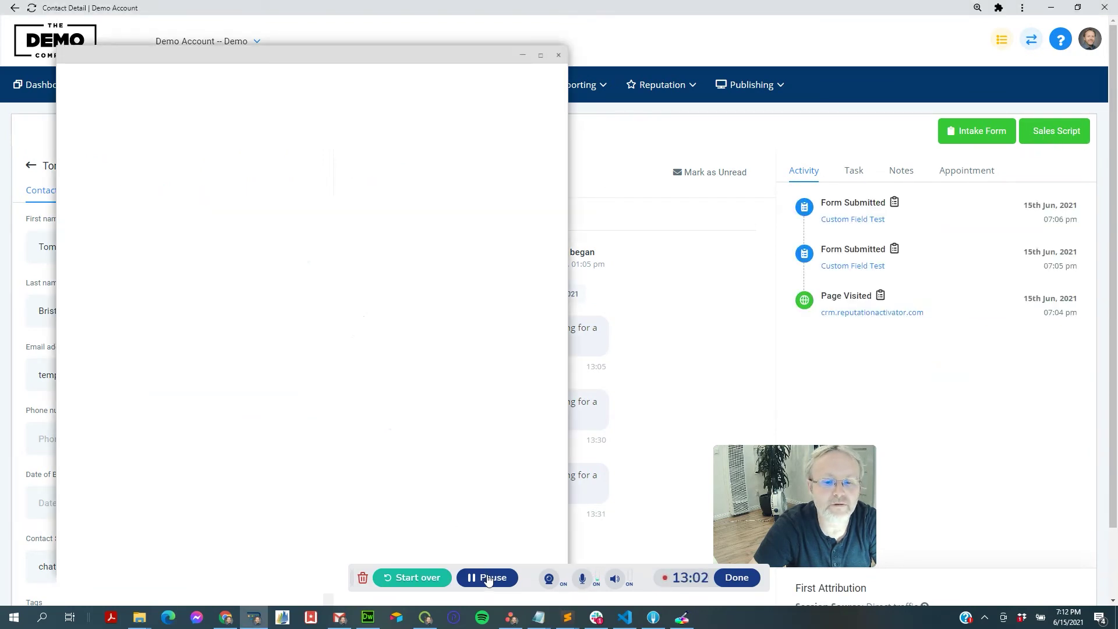
pyautogui.moveTo(92, 103); pyautogui.dragTo(132, 103)
pyautogui.click(132, 104)
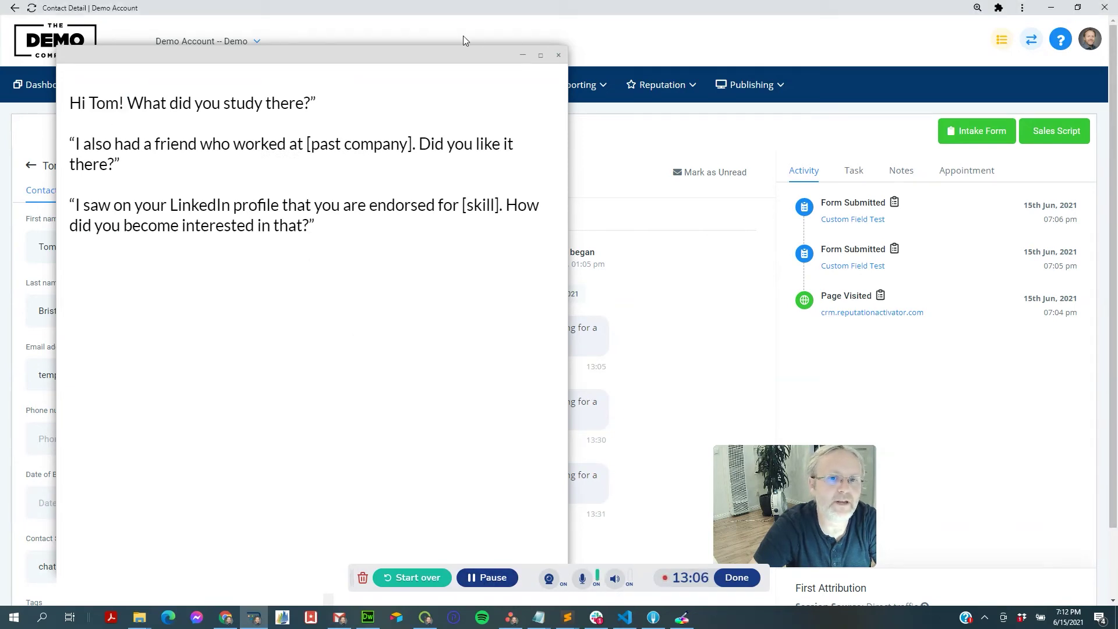
# Close the Sales Script window and switch to the GHL Customizer page
pyautogui.click(558, 54)
pyautogui.moveTo(466, 84)
pyautogui.hotkey('alt', 'Tab')
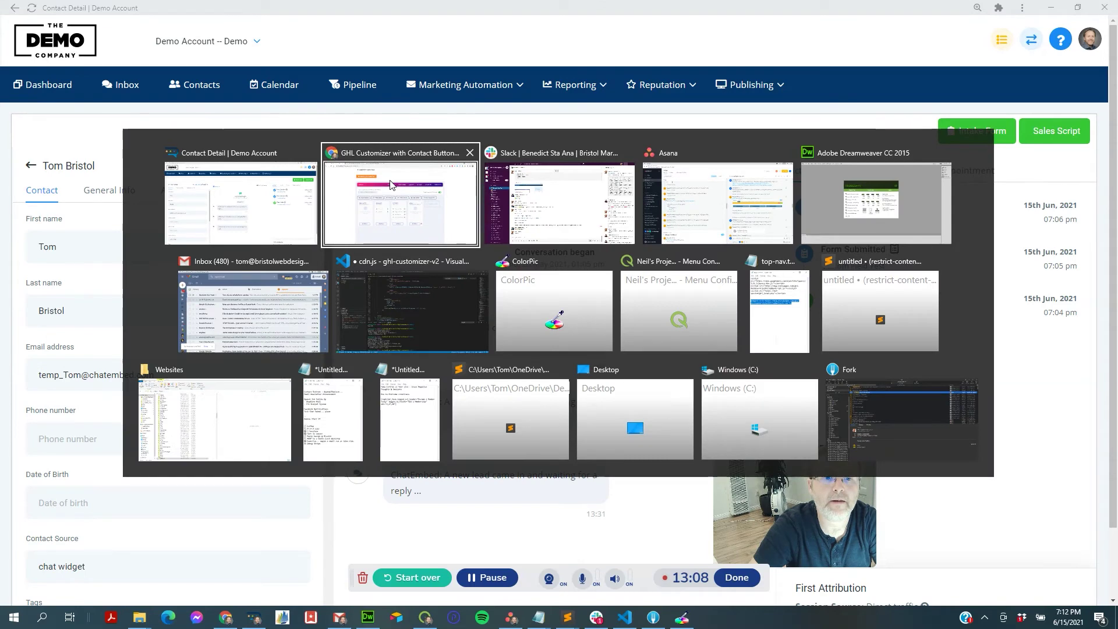
pyautogui.click(261, 185)
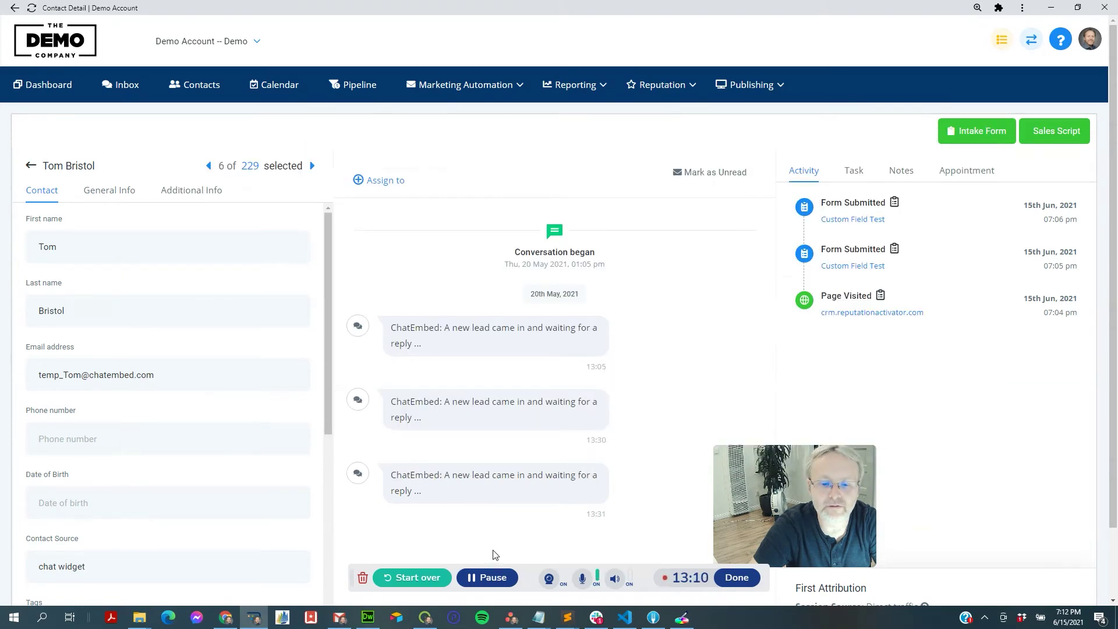
pyautogui.hotkey('alt', 'Tab')
# Open the Sales Script contact button's settings and load its link URL in a new browser tab
pyautogui.click(307, 272)
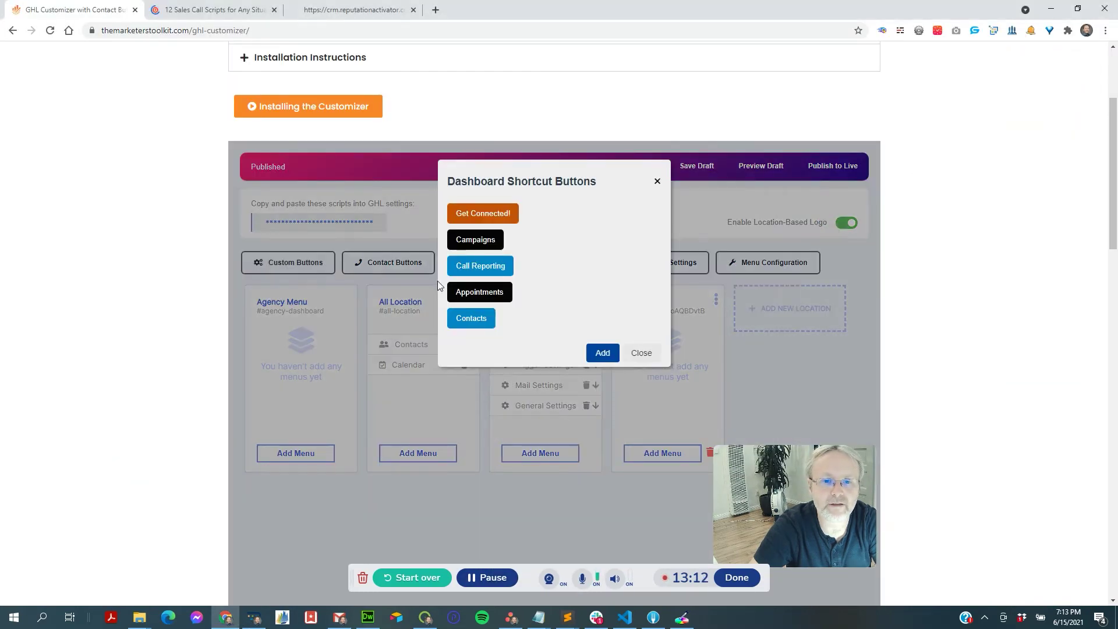
pyautogui.click(392, 264)
pyautogui.click(392, 264)
pyautogui.click(484, 241)
pyautogui.click(561, 463)
pyautogui.tripleClick(569, 466)
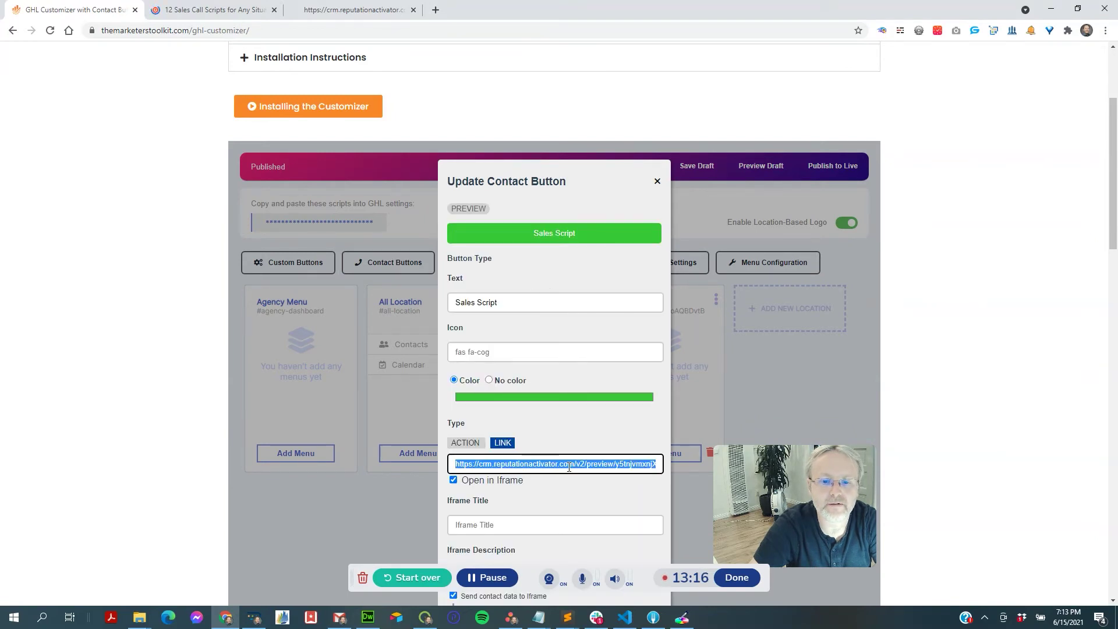
pyautogui.rightClick(571, 464)
pyautogui.click(625, 381)
pyautogui.click(500, 584)
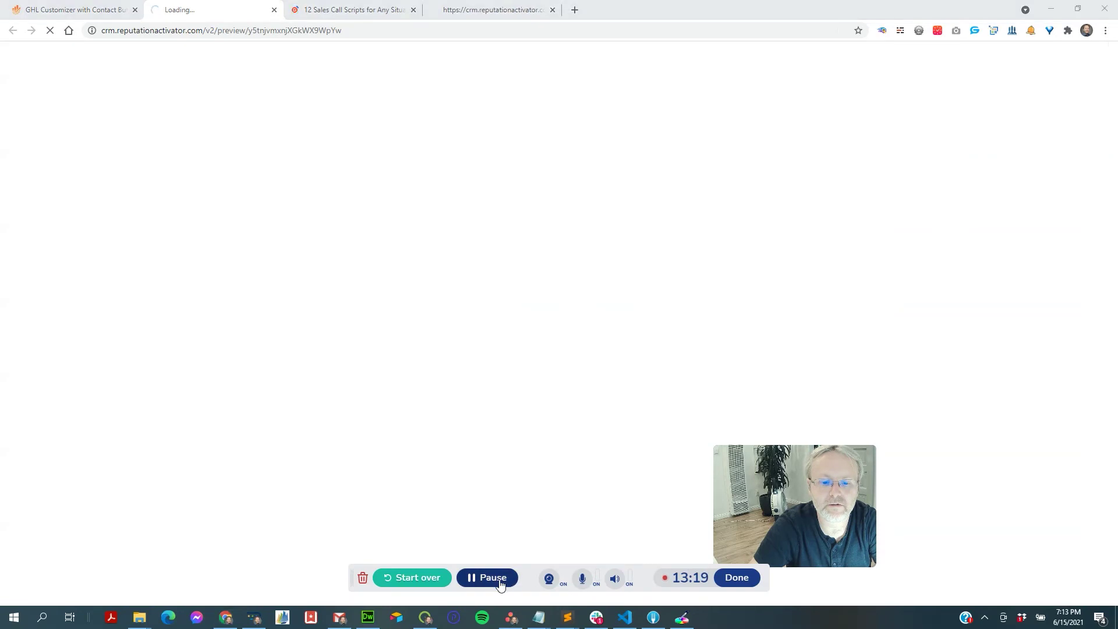
# Open the script page in the funnel builder and save it with the {{first_name}} placeholder in bold
pyautogui.click(884, 32)
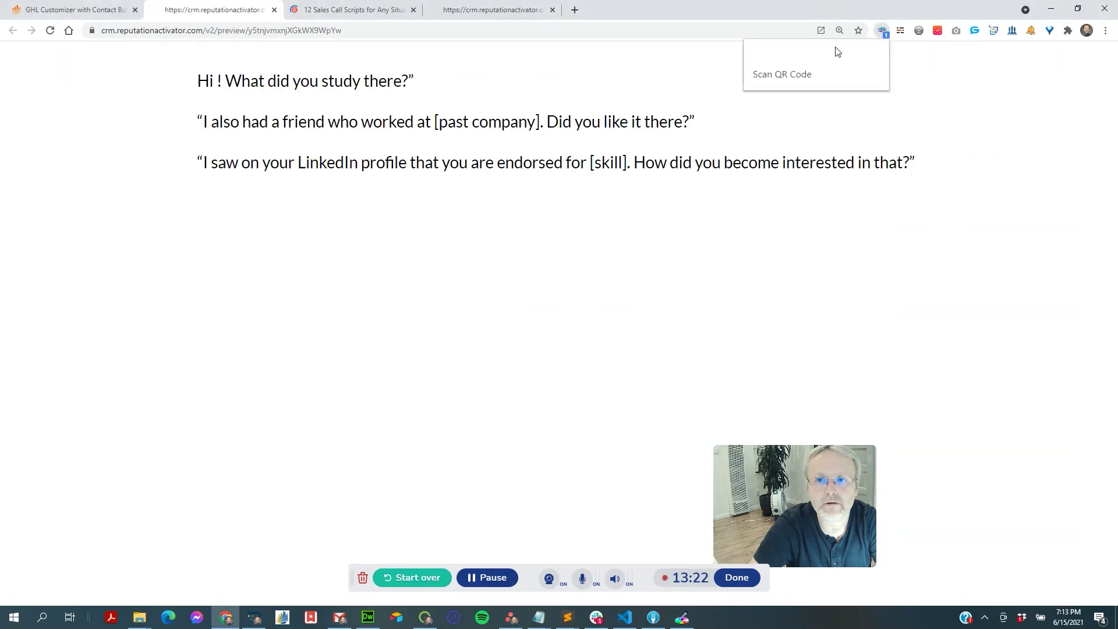
pyautogui.click(804, 58)
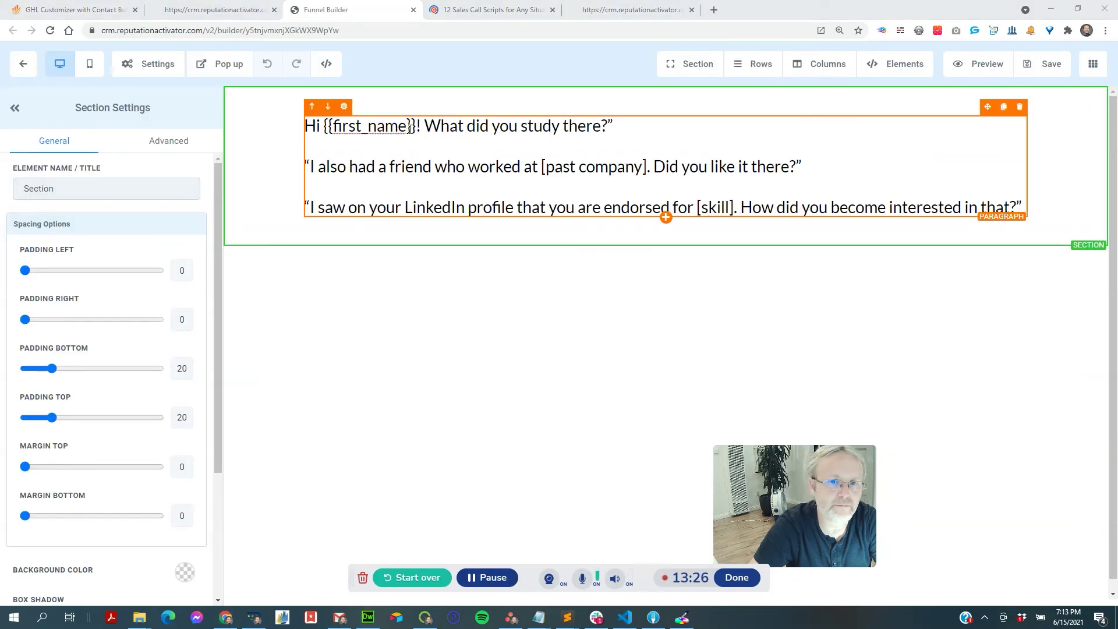
pyautogui.moveTo(417, 126); pyautogui.dragTo(323, 126)
pyautogui.hotkey('ctrl', 'b')
pyautogui.click(477, 125)
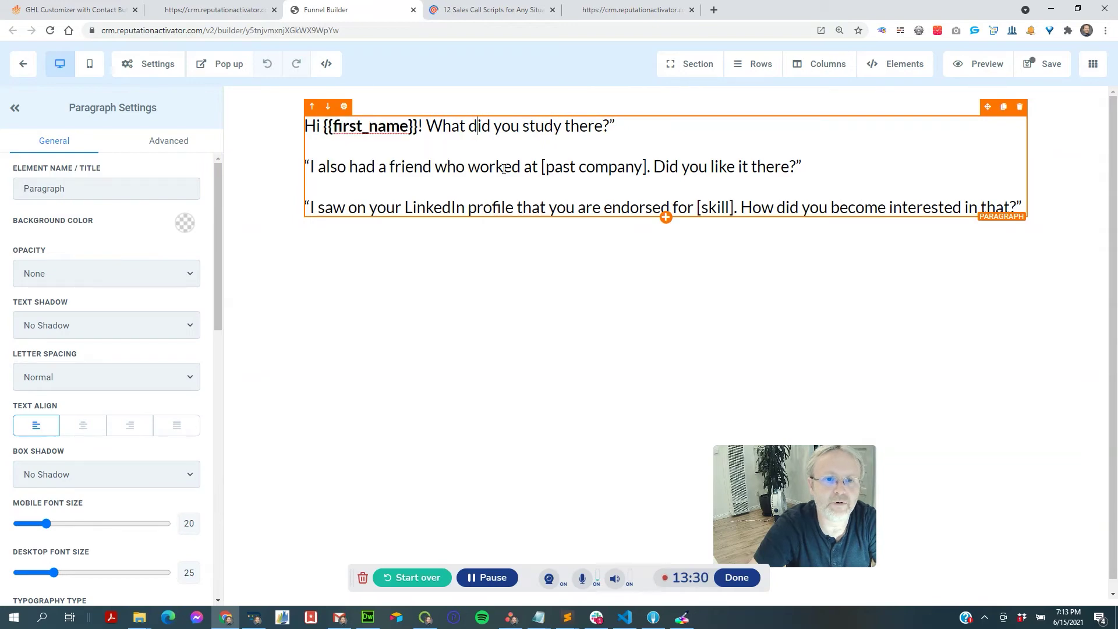
pyautogui.click(1045, 64)
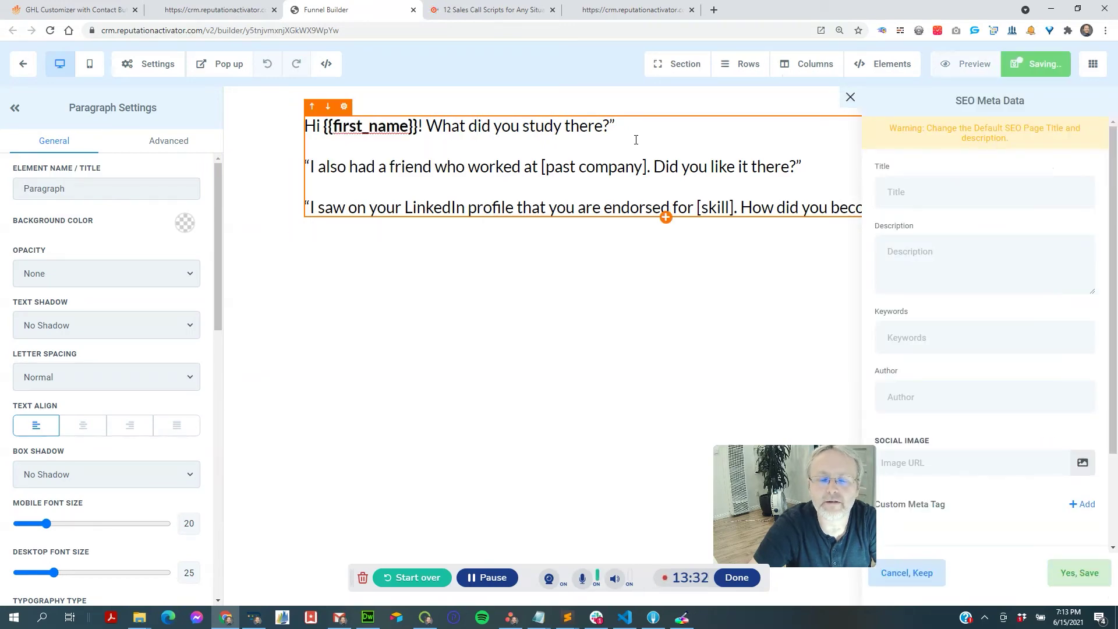
# Return to the contact's page in GoHighLevel and open the Sales Script from there
pyautogui.hotkey('alt', 'Tab')
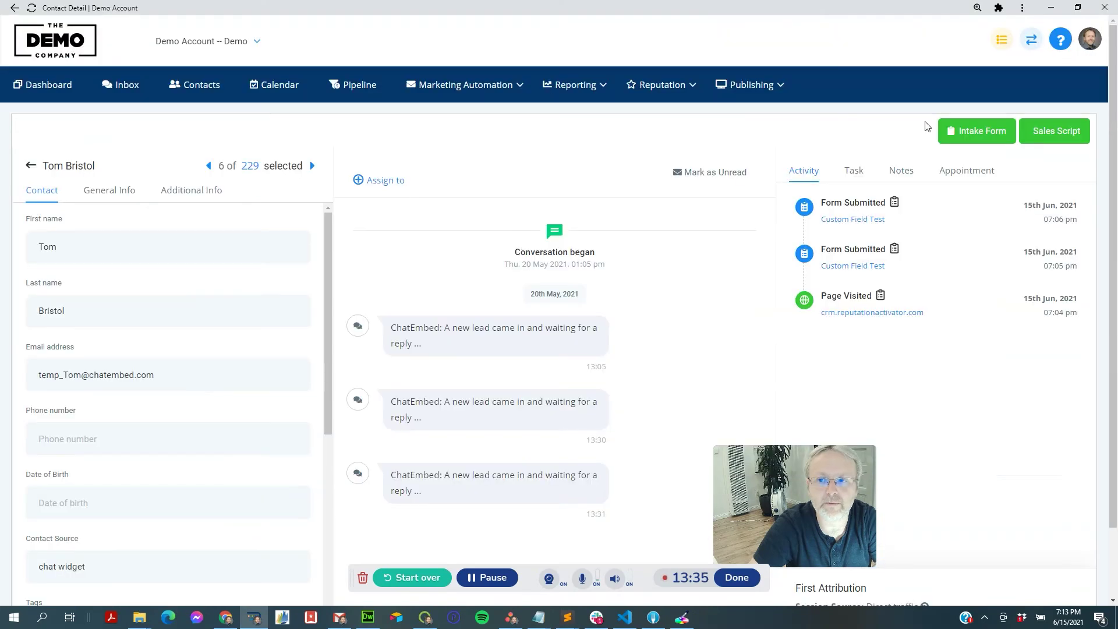
pyautogui.click(966, 131)
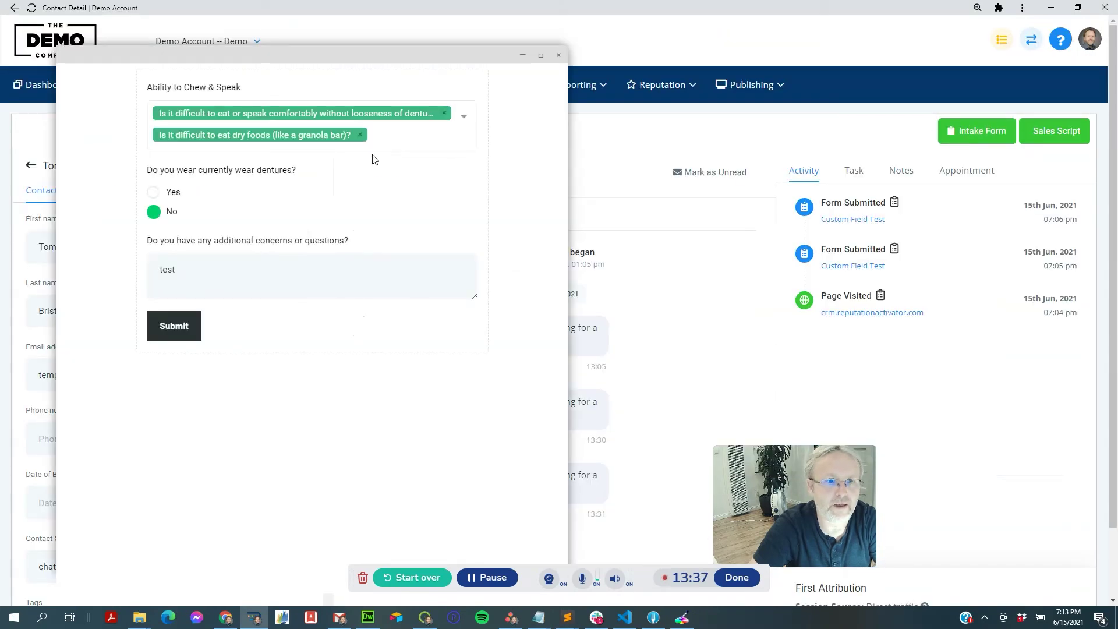
pyautogui.click(557, 55)
pyautogui.click(1053, 131)
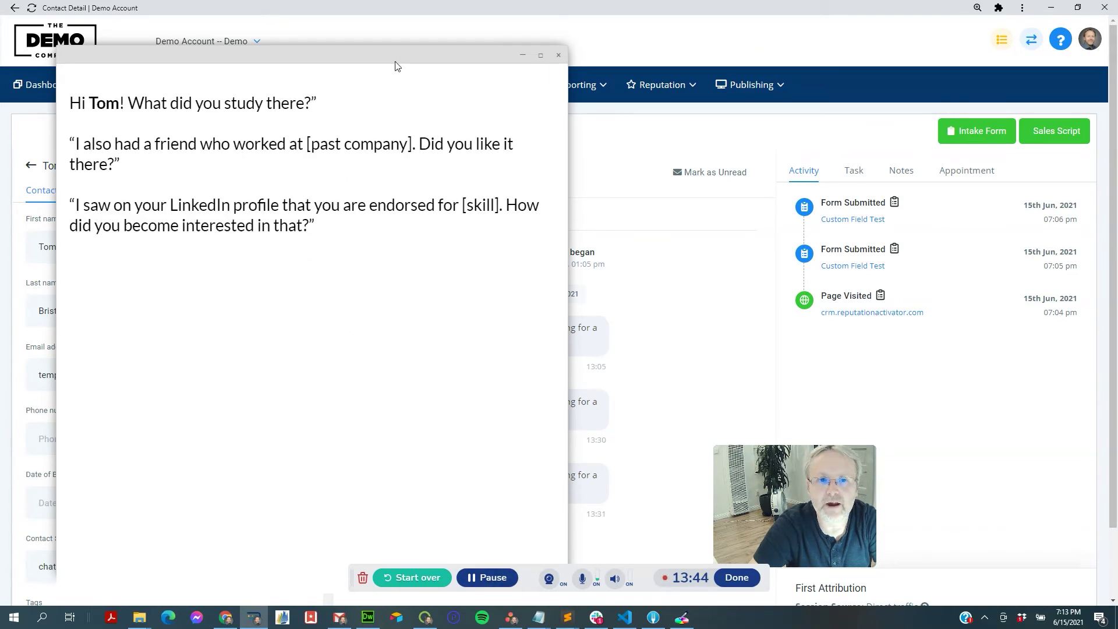
# Move the script window aside, review the script lines including the greeting, and close the window
pyautogui.moveTo(437, 64); pyautogui.dragTo(477, 61)
pyautogui.moveTo(113, 100); pyautogui.dragTo(384, 219)
pyautogui.click(384, 219)
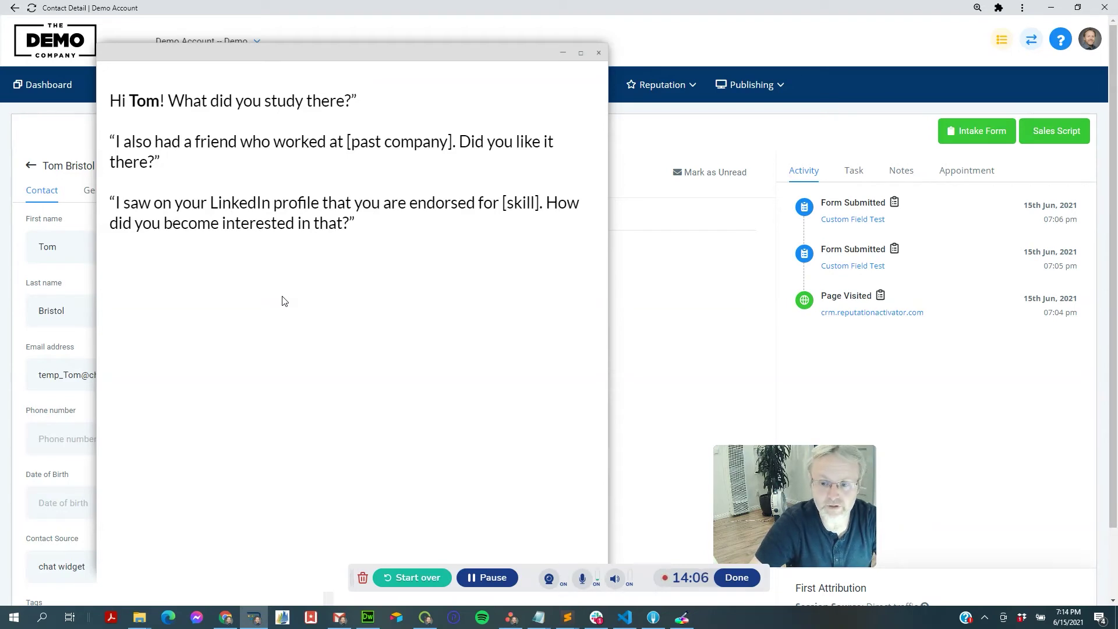
pyautogui.moveTo(134, 98); pyautogui.dragTo(425, 225)
pyautogui.click(425, 225)
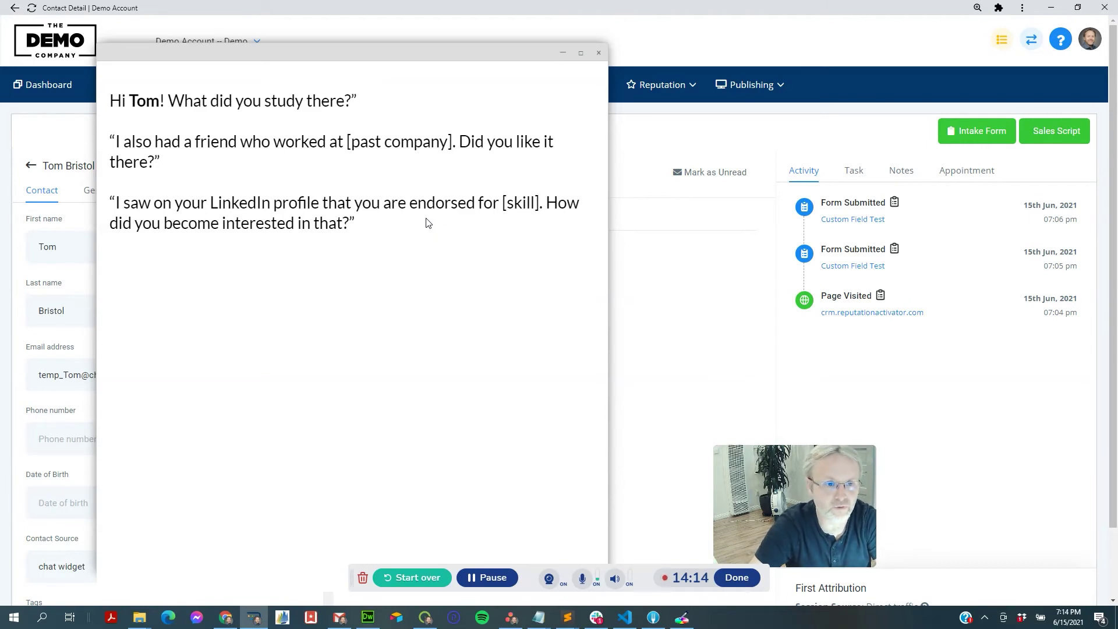
pyautogui.click(599, 53)
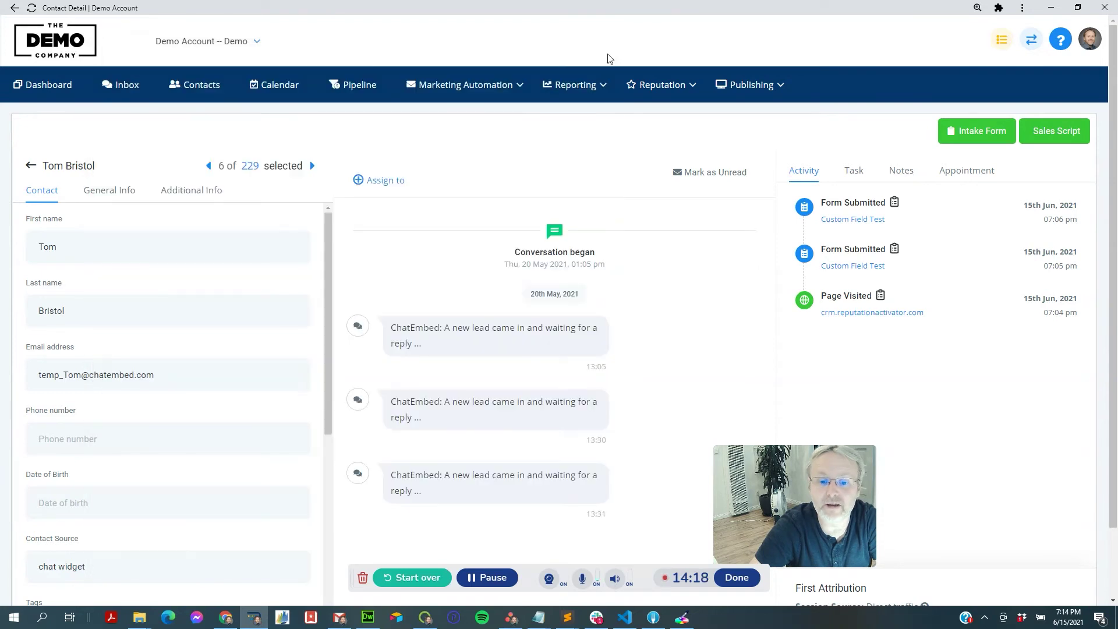
# Switch to the GHL Customizer and examine the link URL in the Sales Script contact button's settings
pyautogui.hotkey('alt', 'Tab')
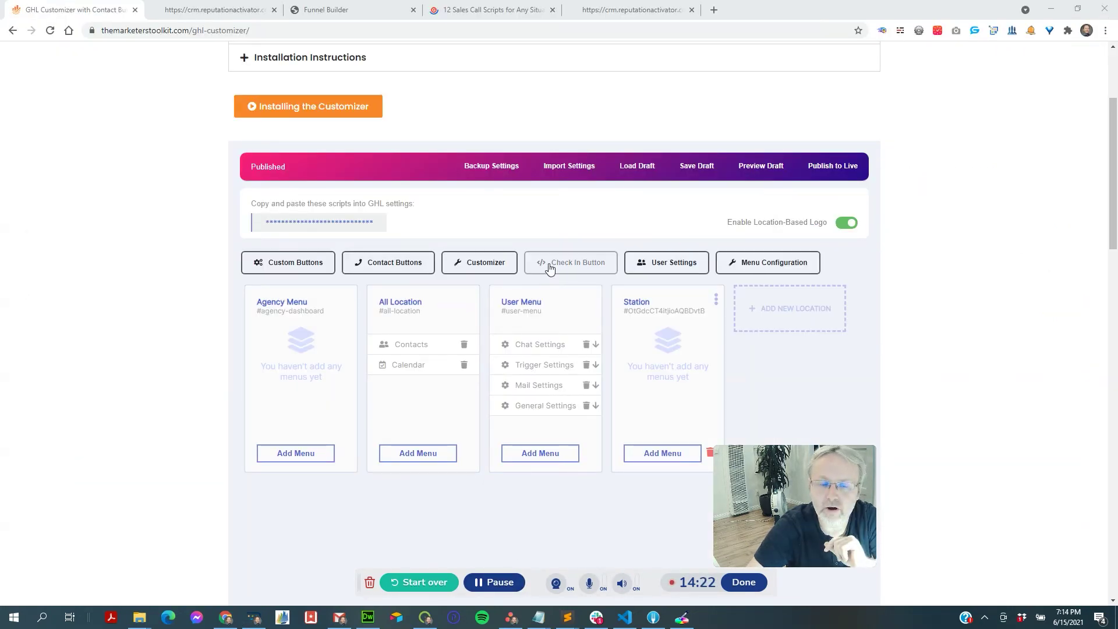
pyautogui.click(400, 269)
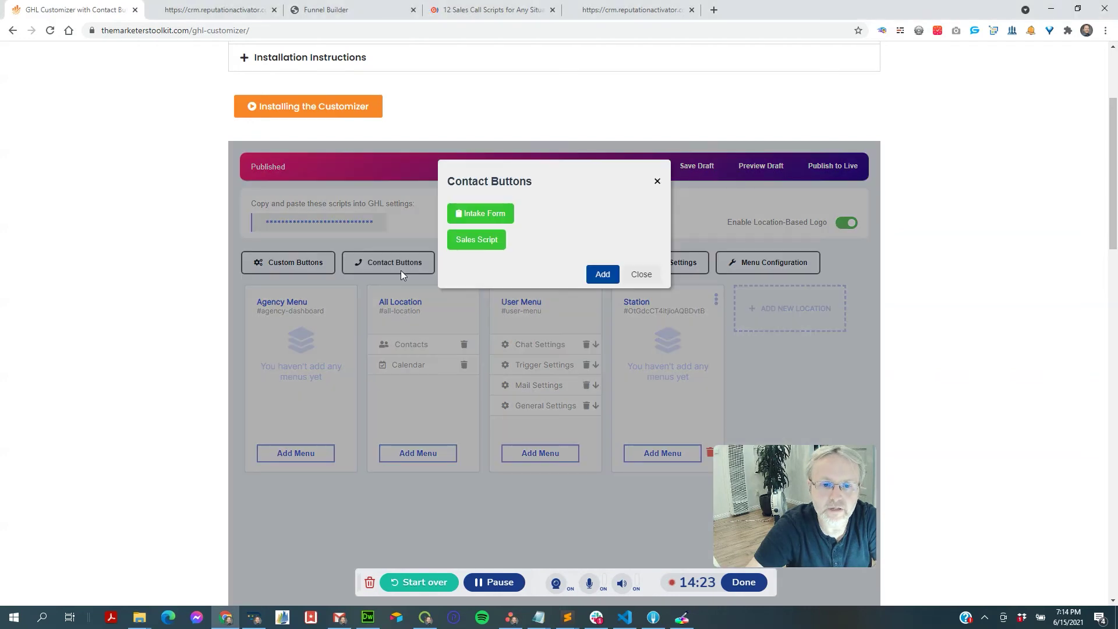
pyautogui.click(487, 251)
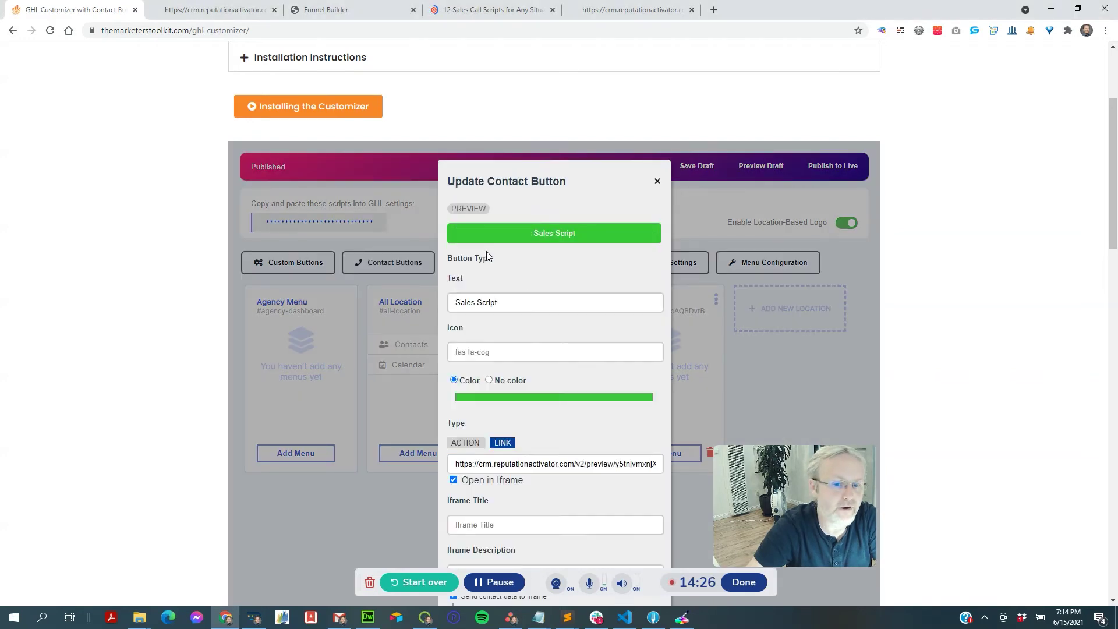
pyautogui.click(596, 466)
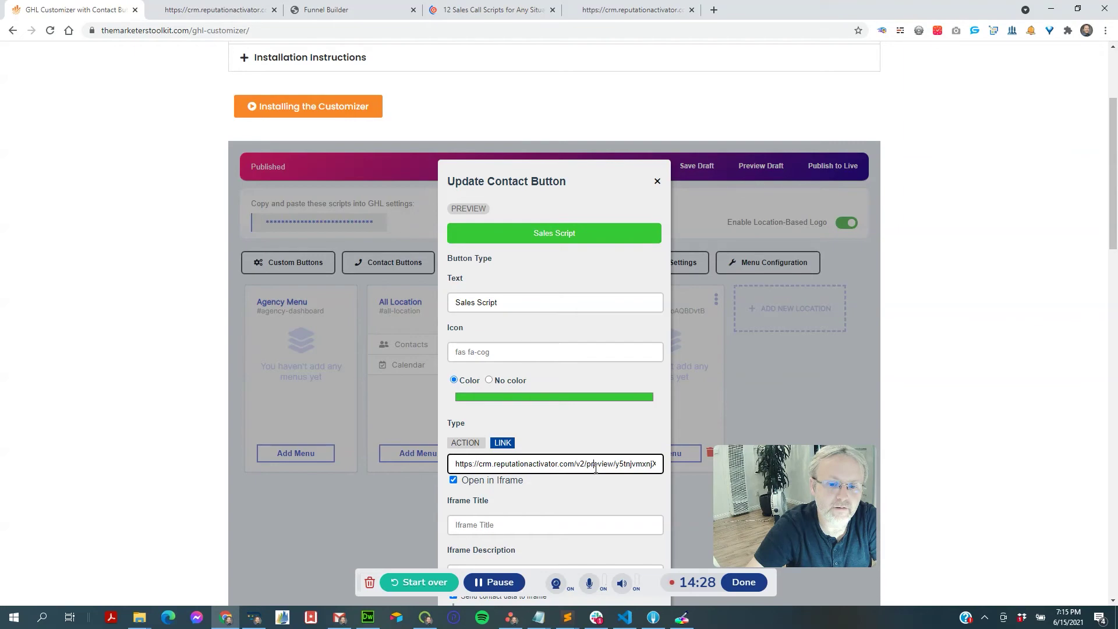
pyautogui.hotkey('ctrl', 'a')
# Switch to GoHighLevel and look at the list of accounts in the account switcher
pyautogui.hotkey('alt', 'Tab')
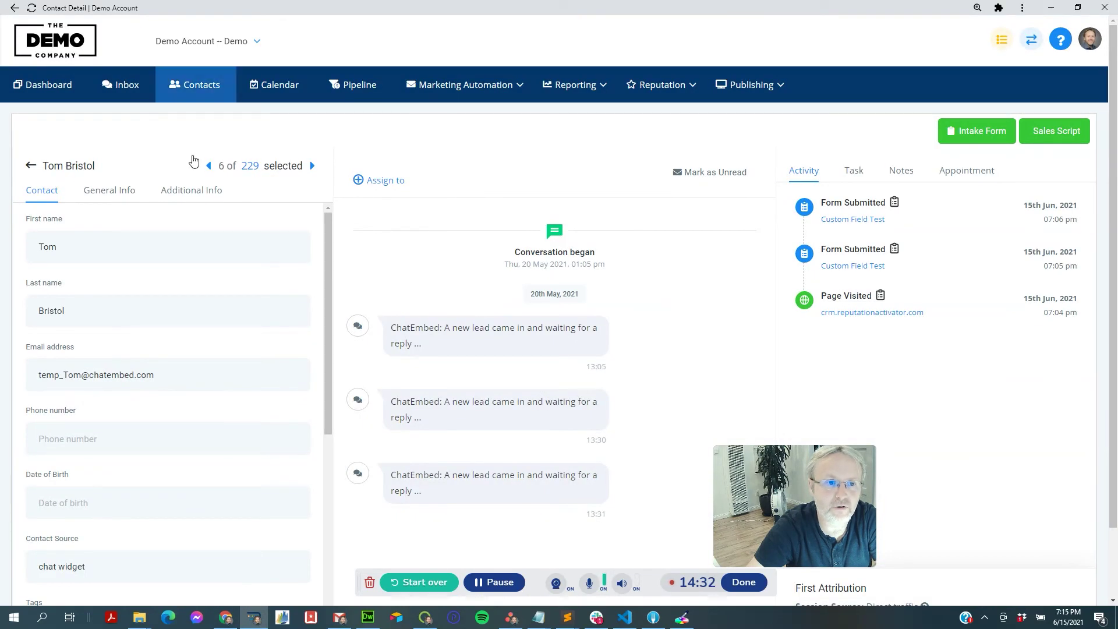
pyautogui.click(256, 43)
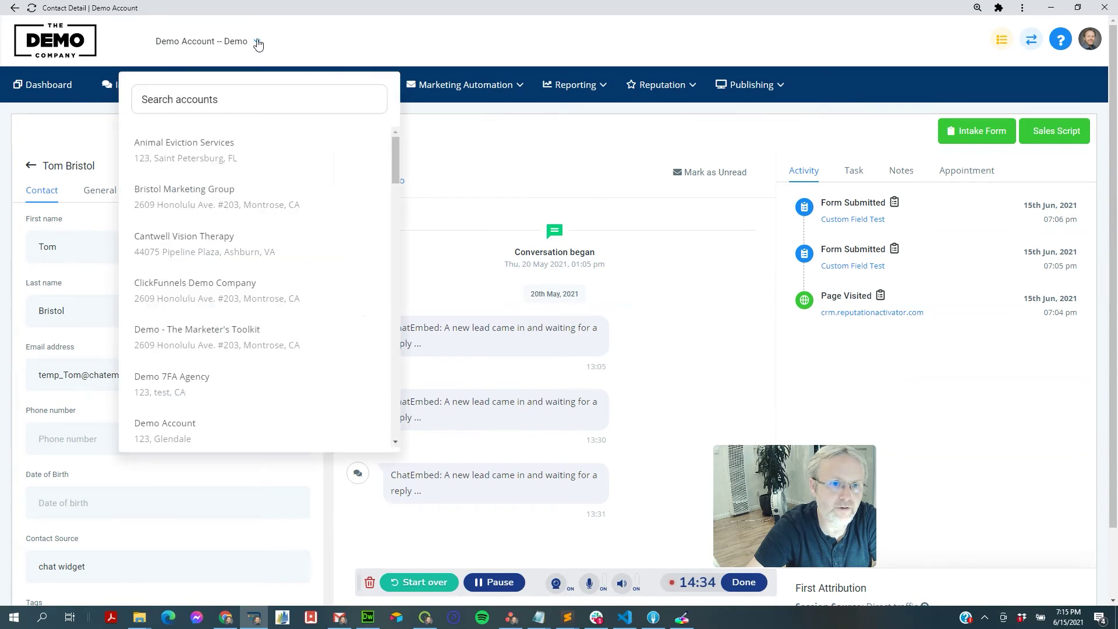
pyautogui.click(258, 43)
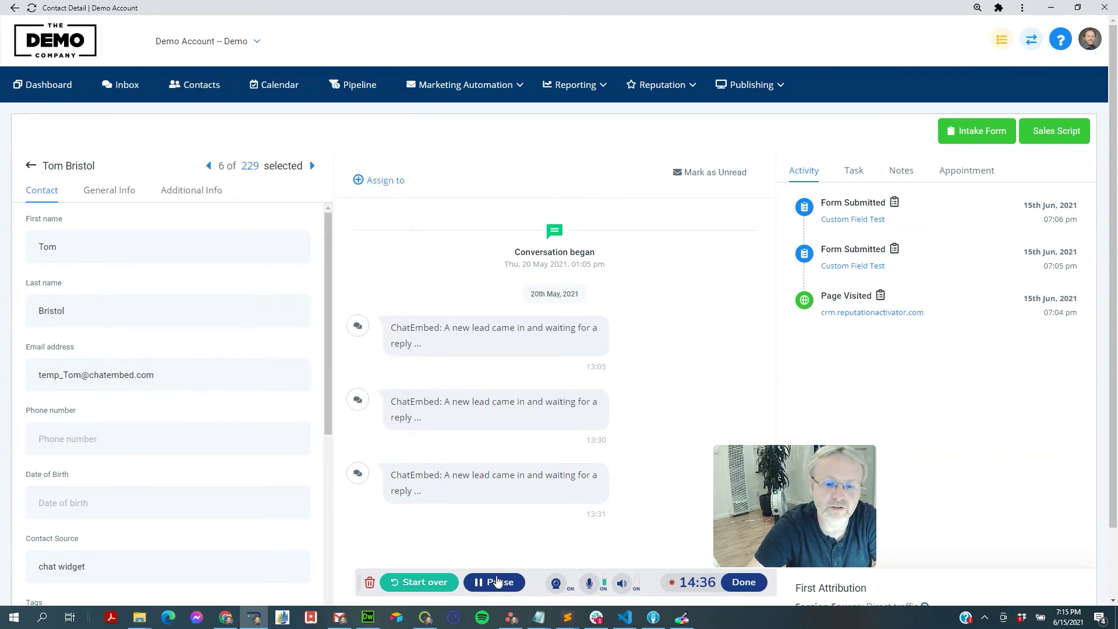
pyautogui.click(223, 44)
pyautogui.click(223, 44)
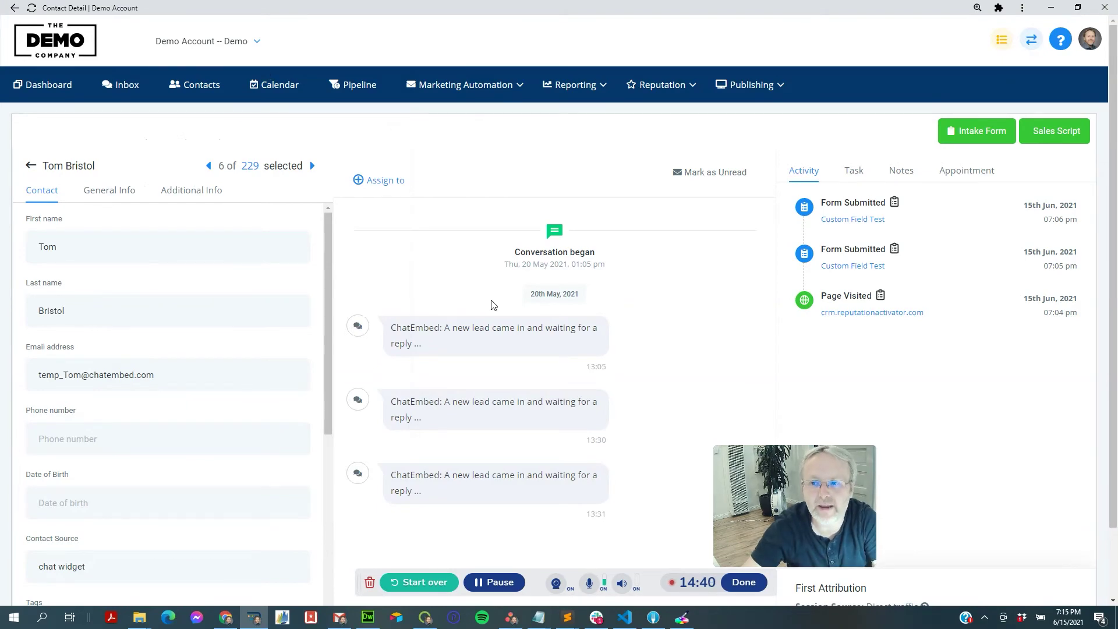
# Back in the GHL Customizer, close the Sales Script button's settings and view the contact buttons defined for the Station location
pyautogui.hotkey('alt', 'Tab')
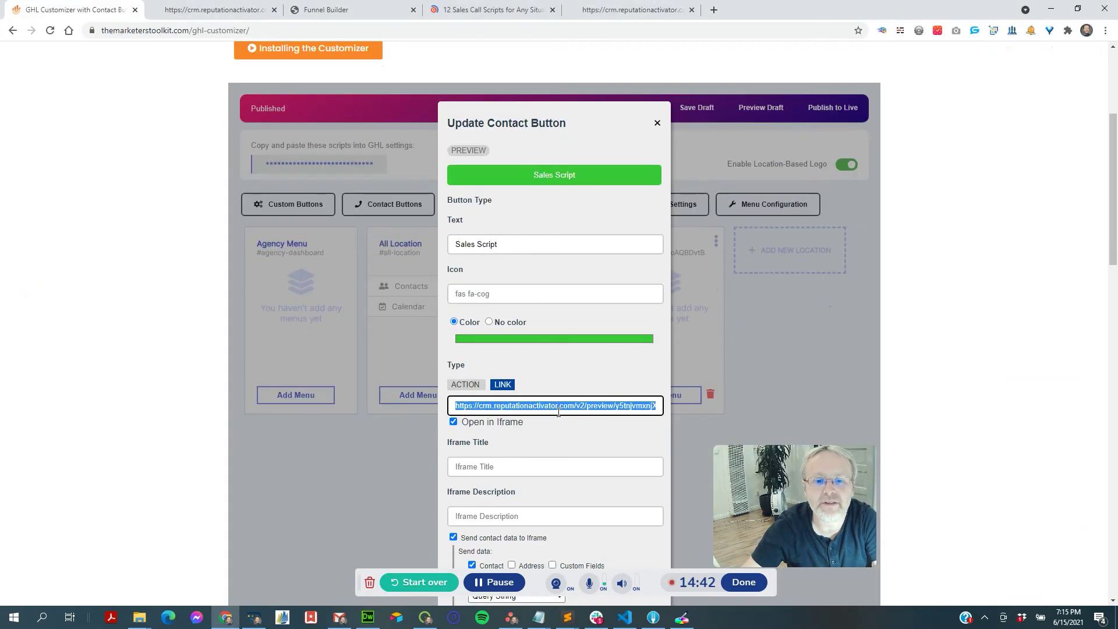
pyautogui.click(660, 128)
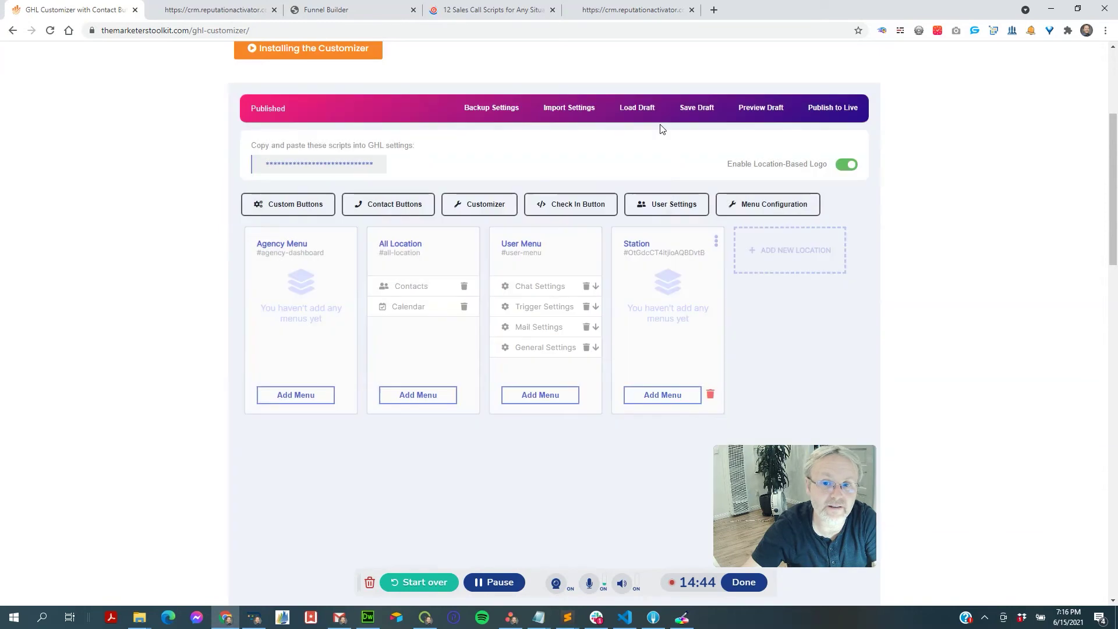
pyautogui.doubleClick(630, 252)
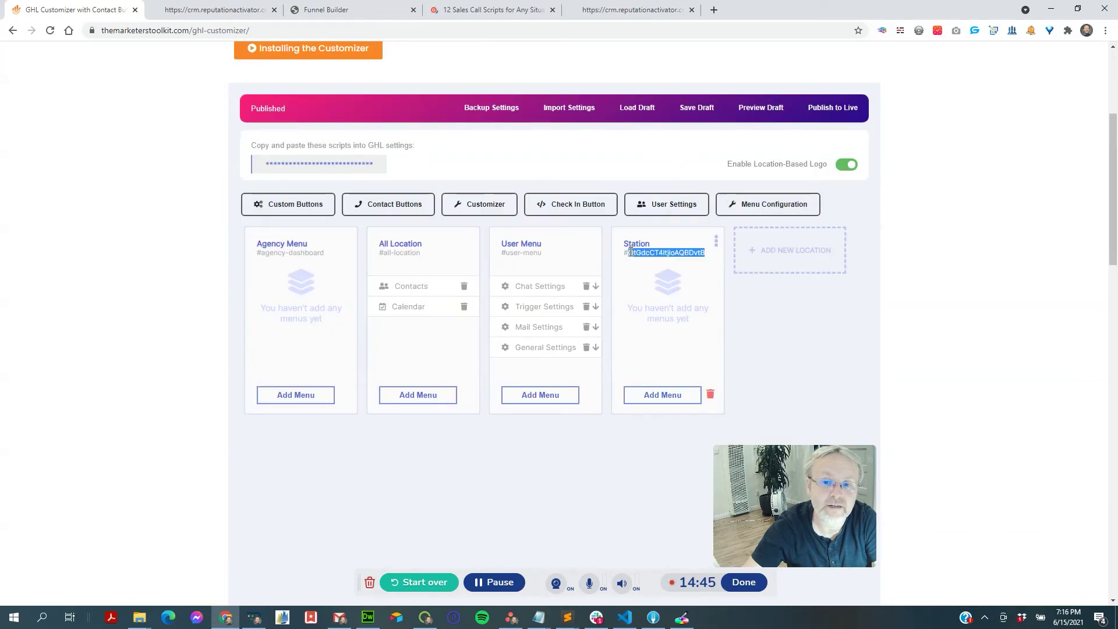
pyautogui.click(716, 240)
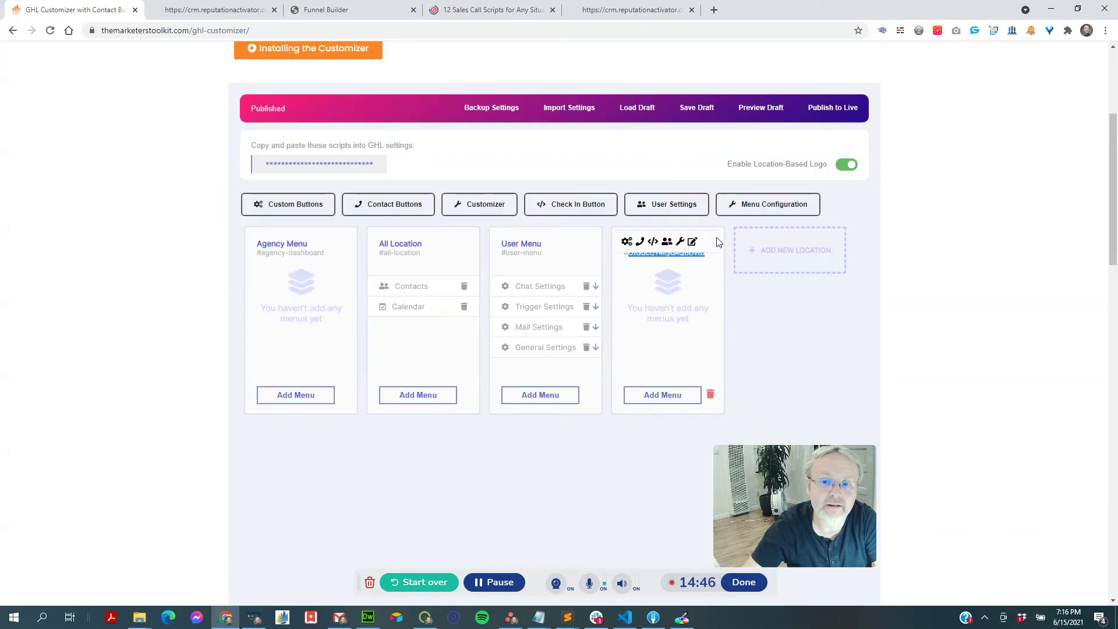
pyautogui.click(640, 243)
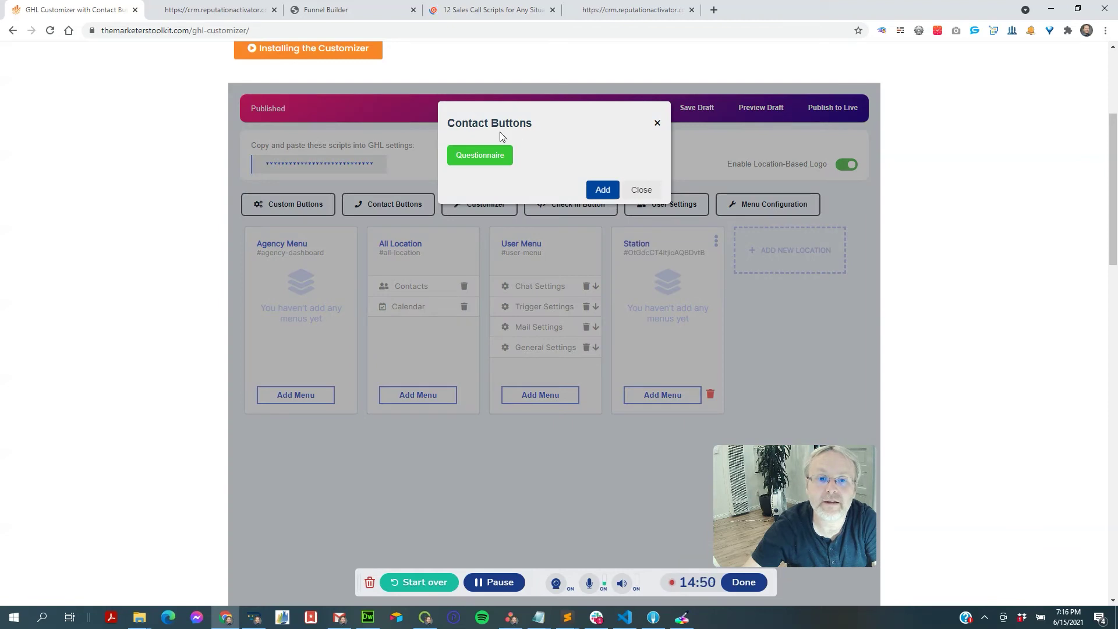
pyautogui.click(641, 190)
pyautogui.click(715, 241)
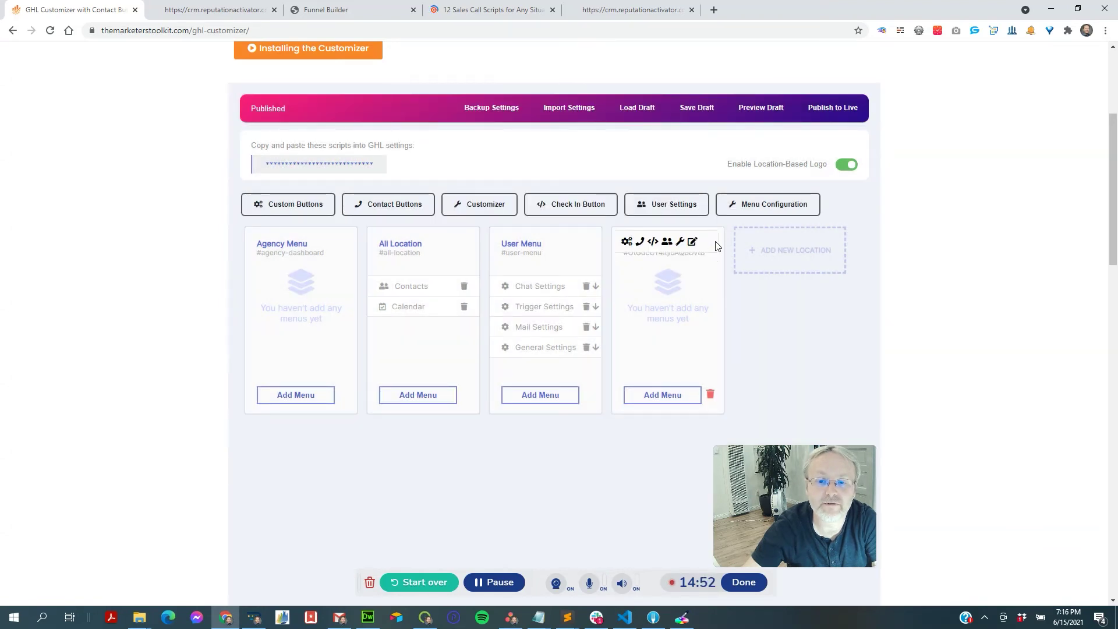
pyautogui.click(640, 242)
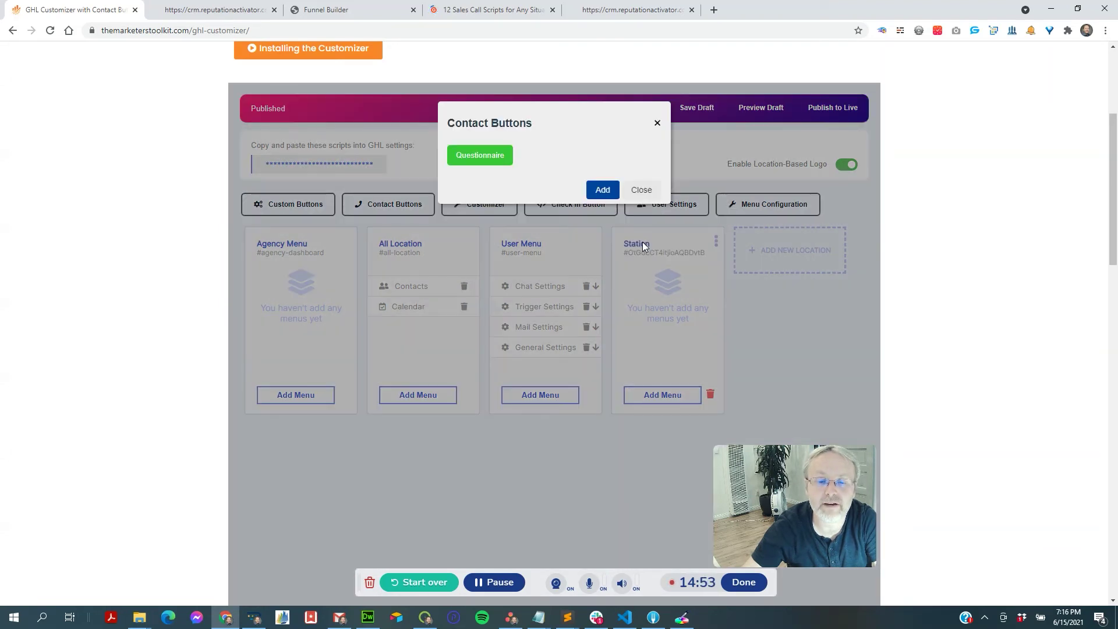
pyautogui.click(642, 190)
# View the options for adding a new location, close them without saving, and return to the contact's page in GoHighLevel
pyautogui.click(780, 251)
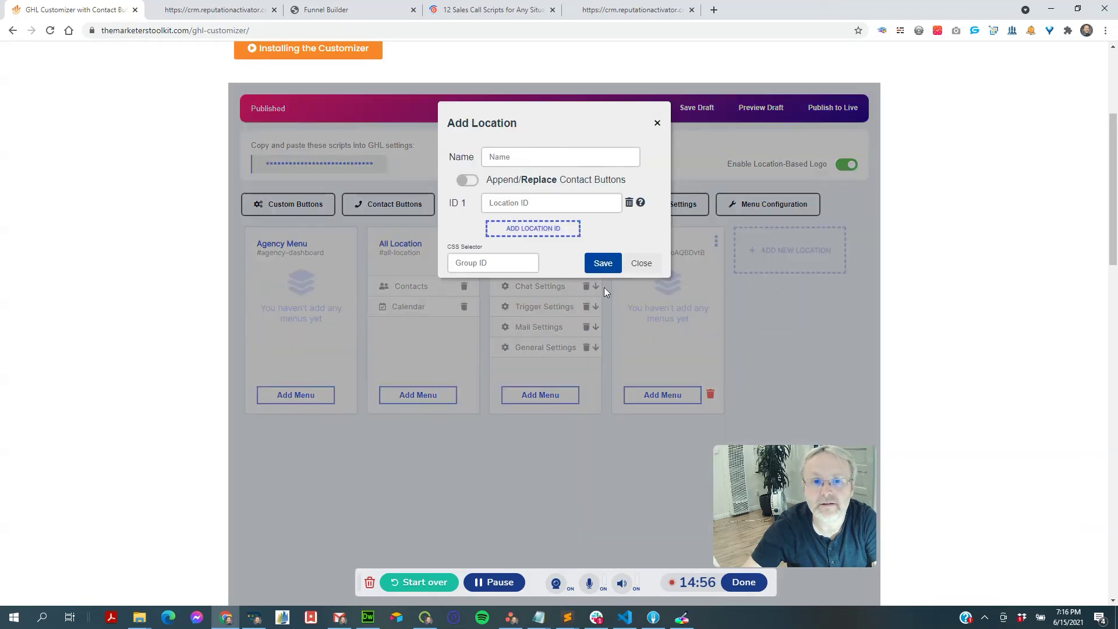
pyautogui.click(642, 265)
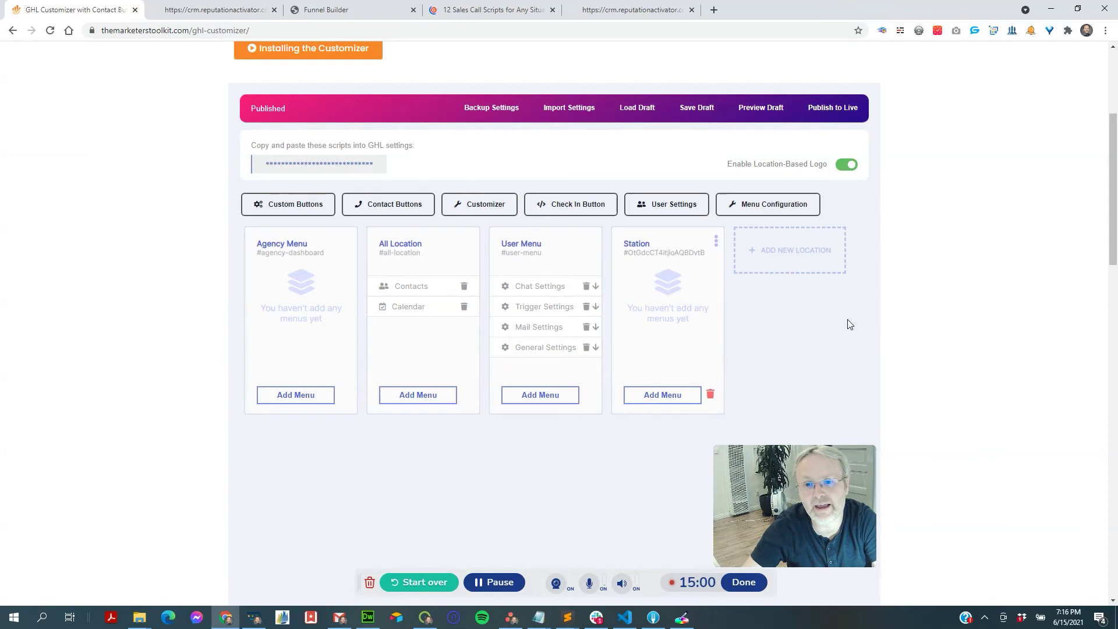
pyautogui.hotkey('alt', 'Tab')
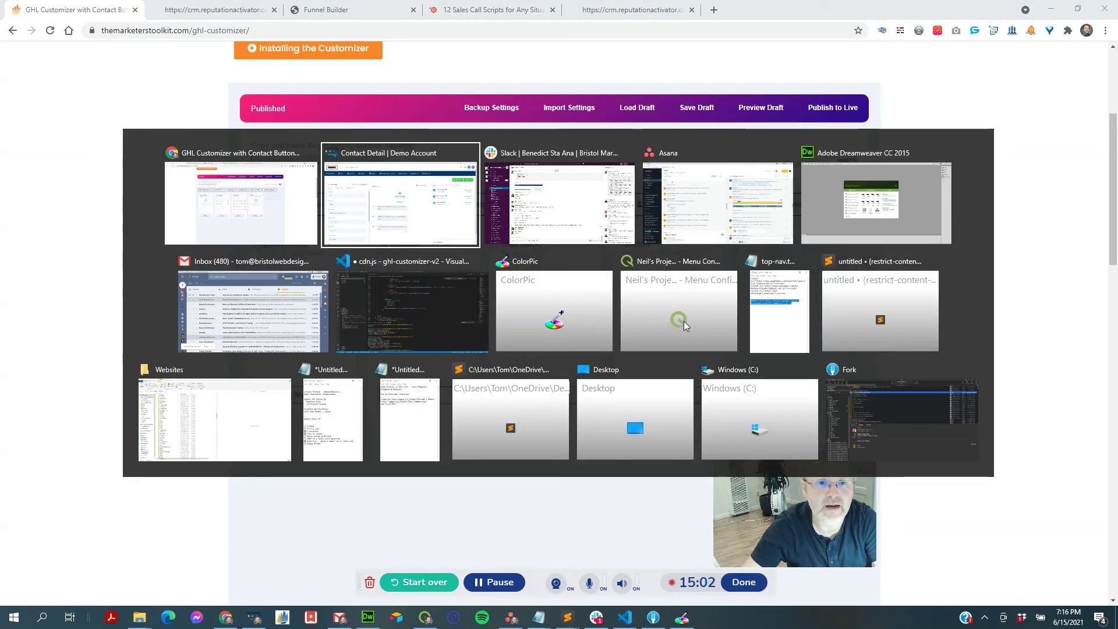
pyautogui.hotkey('alt', 'Tab')
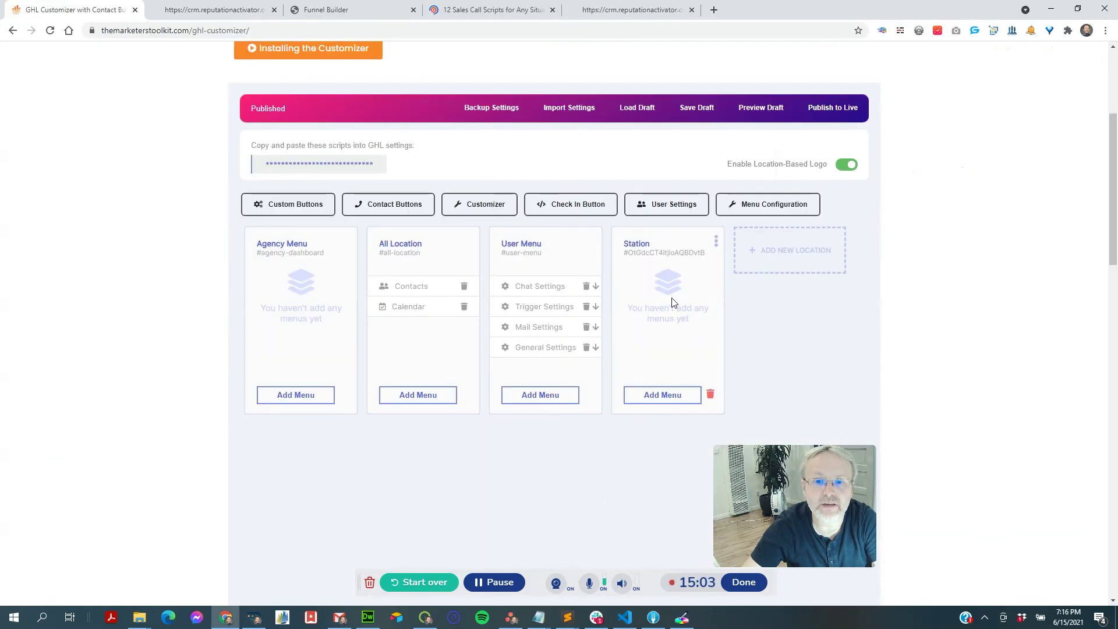
pyautogui.hotkey('alt', 'Tab')
pyautogui.moveTo(768, 98)
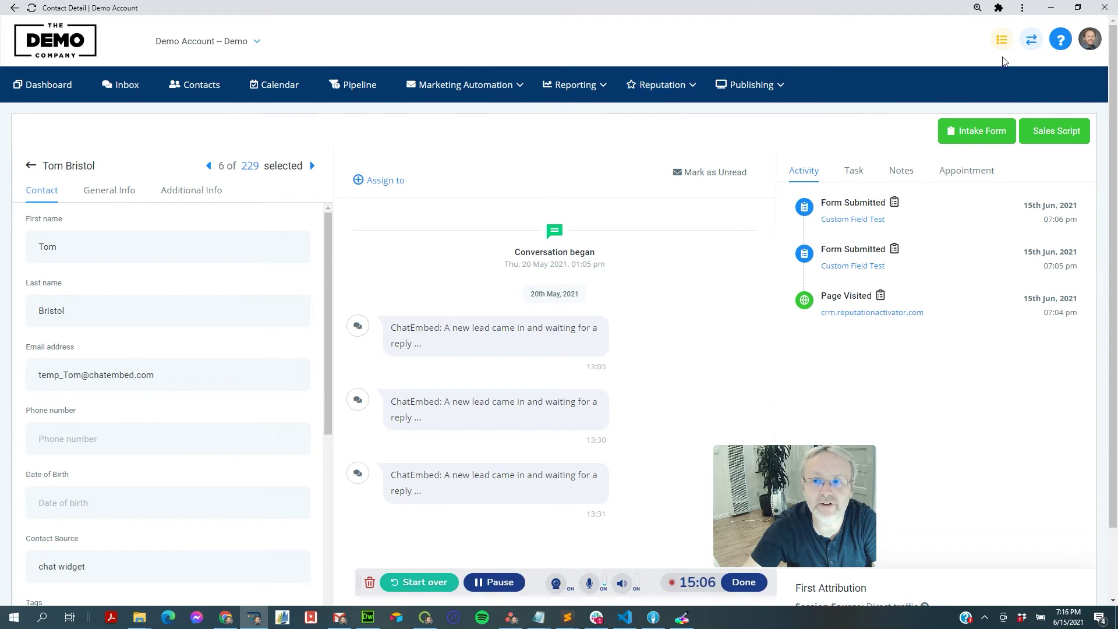
# Open GoHighLevel's general settings, and in the GHL Customizer cut the link URL out of the Intake Form contact button
pyautogui.click(1087, 40)
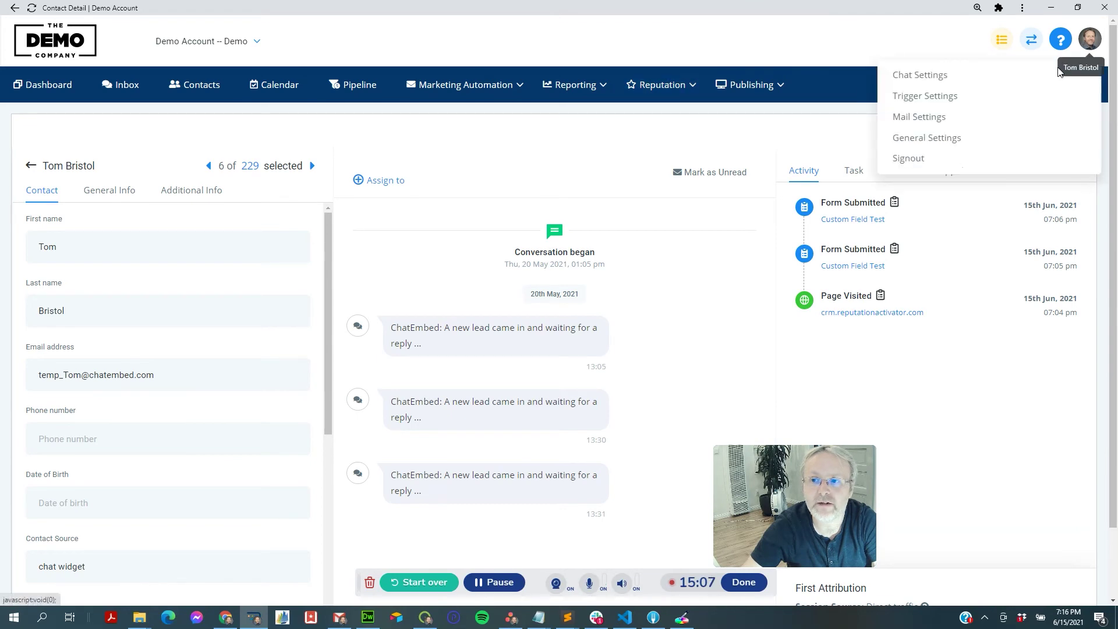
pyautogui.click(934, 139)
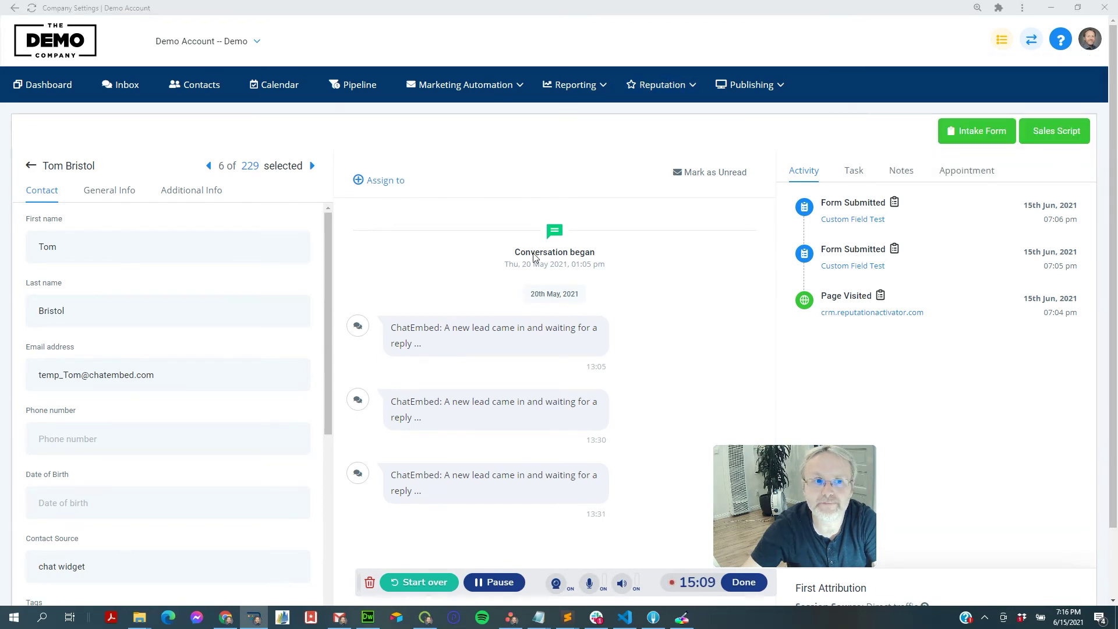
pyautogui.hotkey('alt', 'Tab')
pyautogui.click(380, 207)
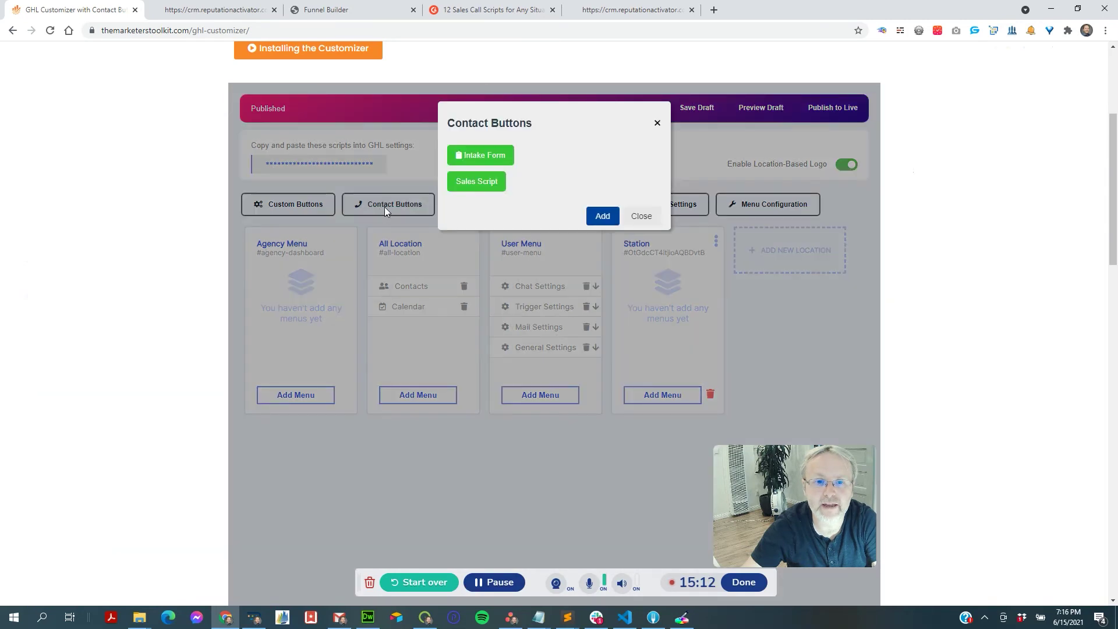
pyautogui.click(493, 156)
pyautogui.click(601, 407)
pyautogui.hotkey('ctrl', 'a')
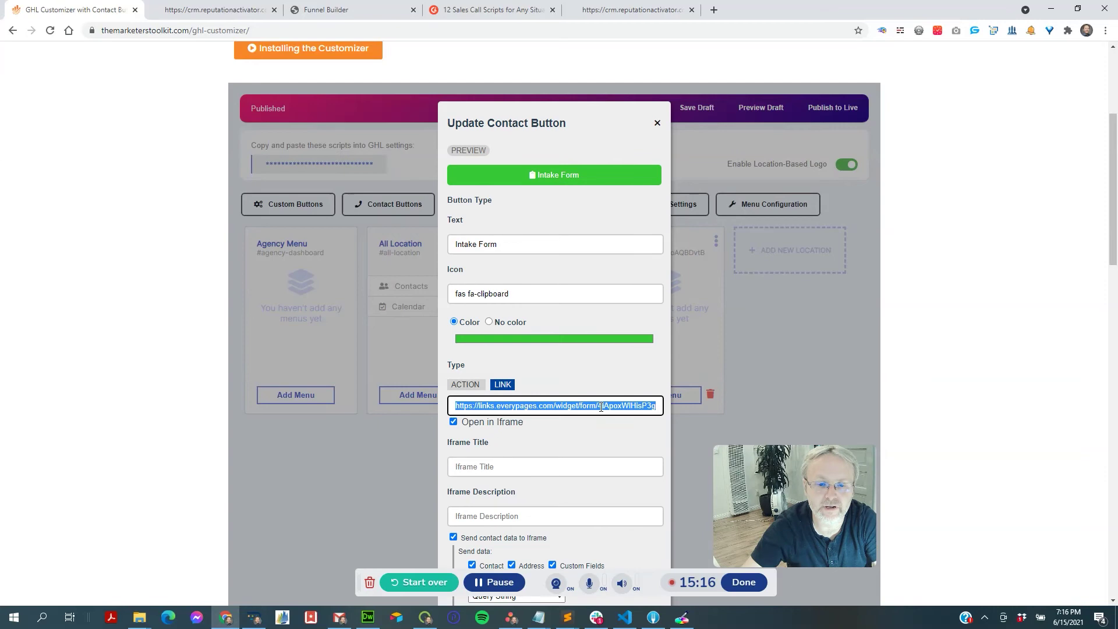
pyautogui.press('BackSpace')
pyautogui.hotkey('alt', 'Tab')
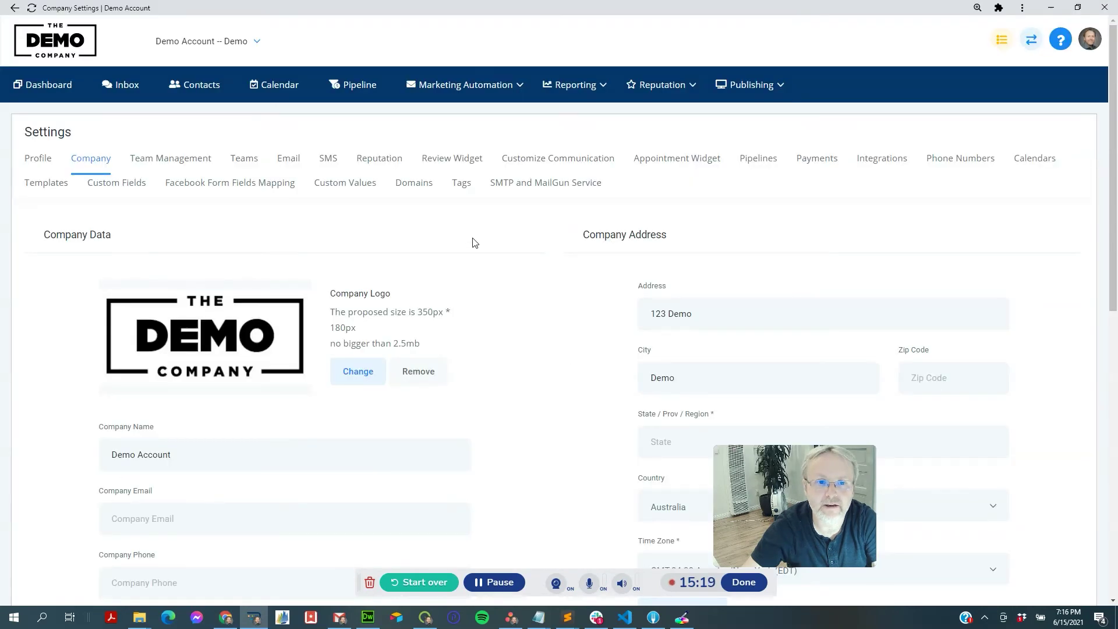
pyautogui.click(357, 182)
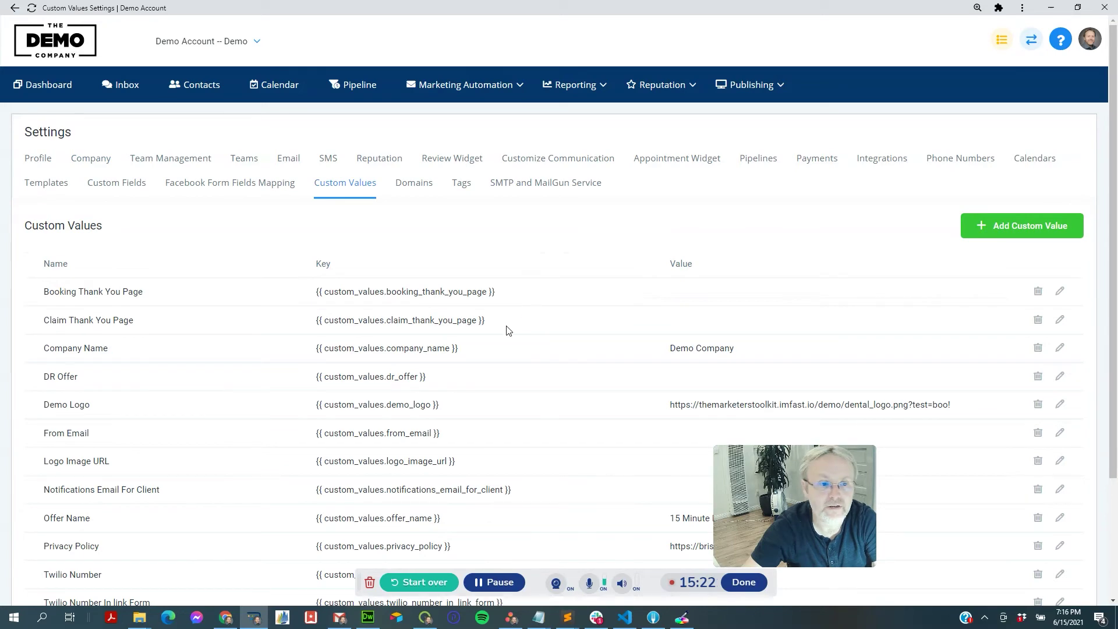
pyautogui.moveTo(787, 494); pyautogui.dragTo(995, 517)
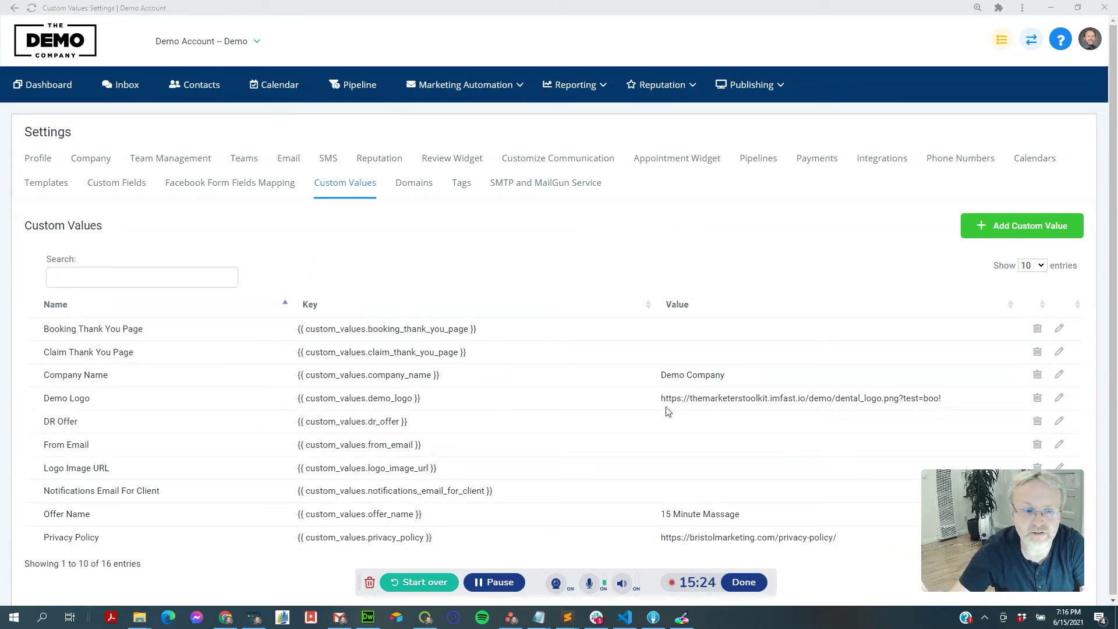
pyautogui.click(994, 221)
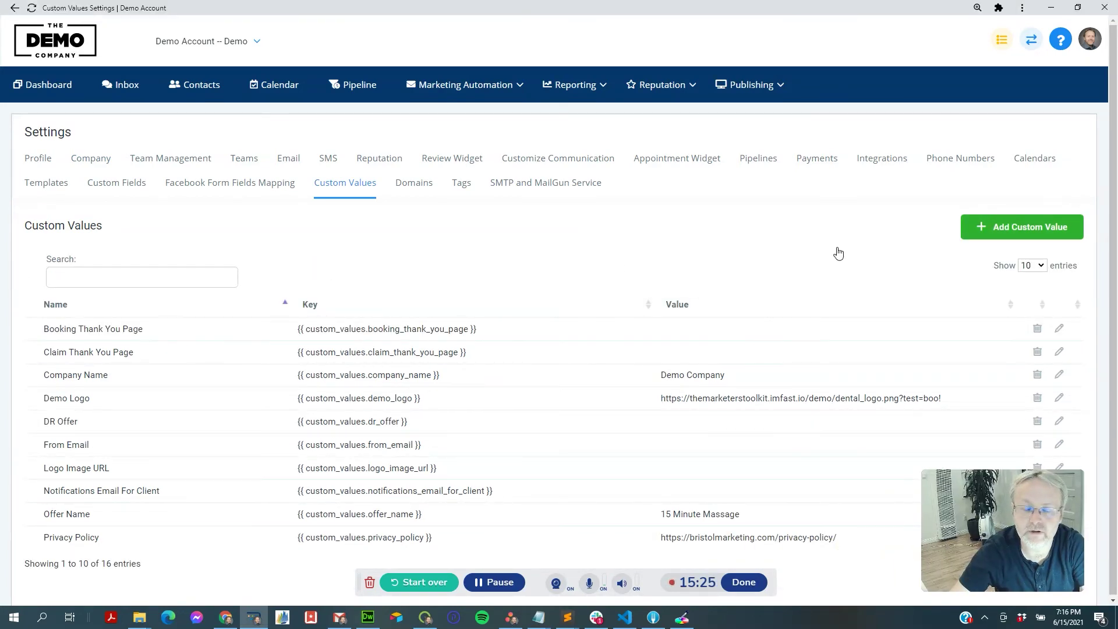
pyautogui.write('Intake Form')
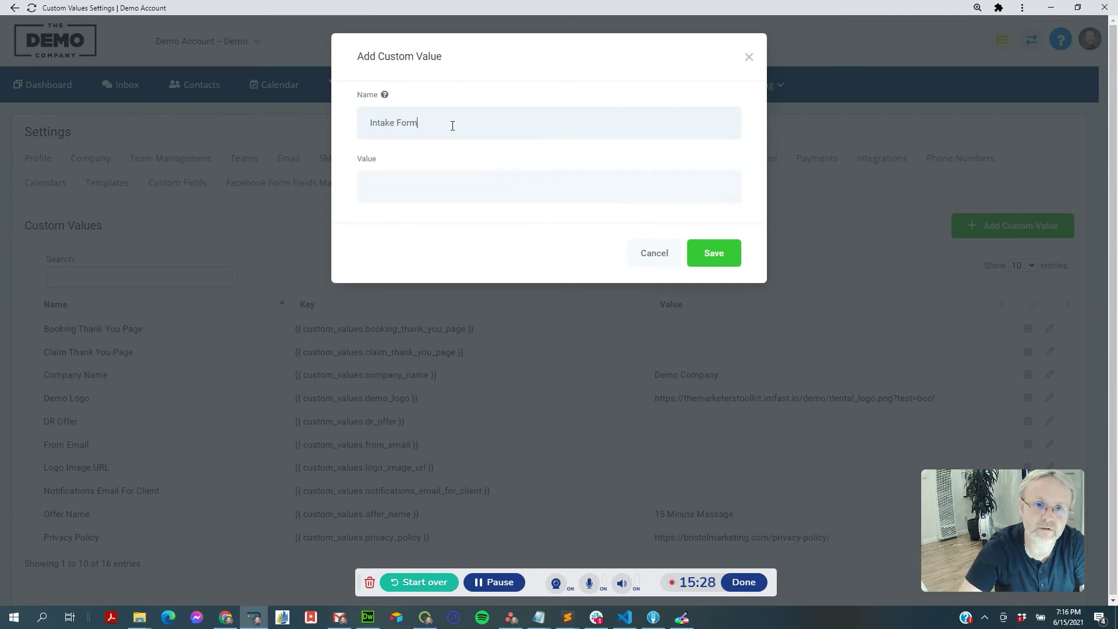
pyautogui.press('Tab')
pyautogui.write('https://links.everypages.com/widget/form/4iApoxWlHisP3giscN58')
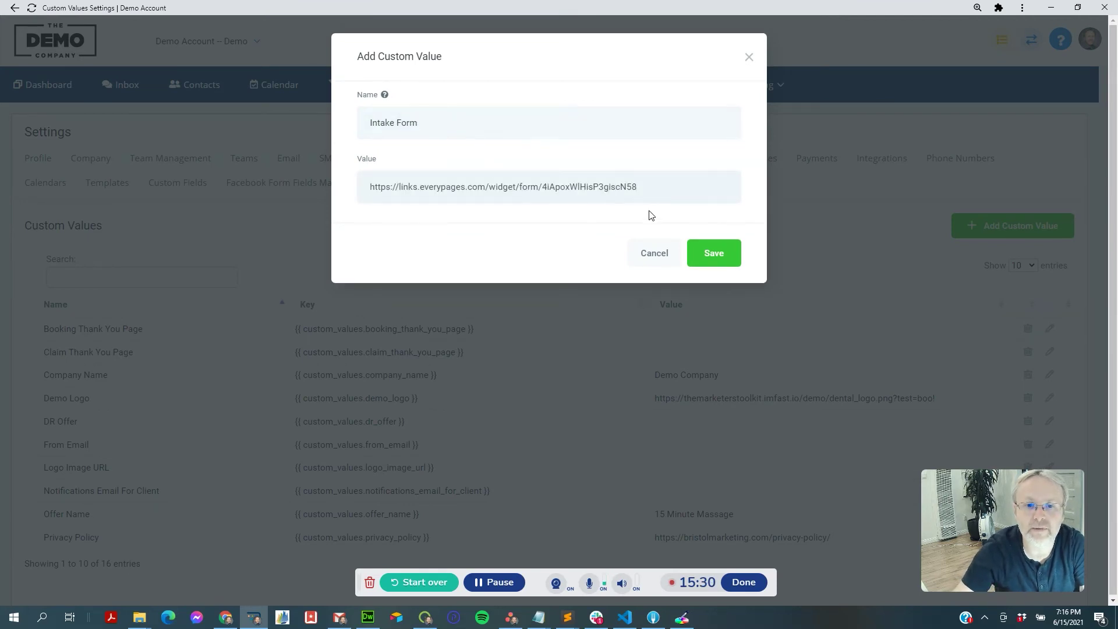
pyautogui.click(711, 254)
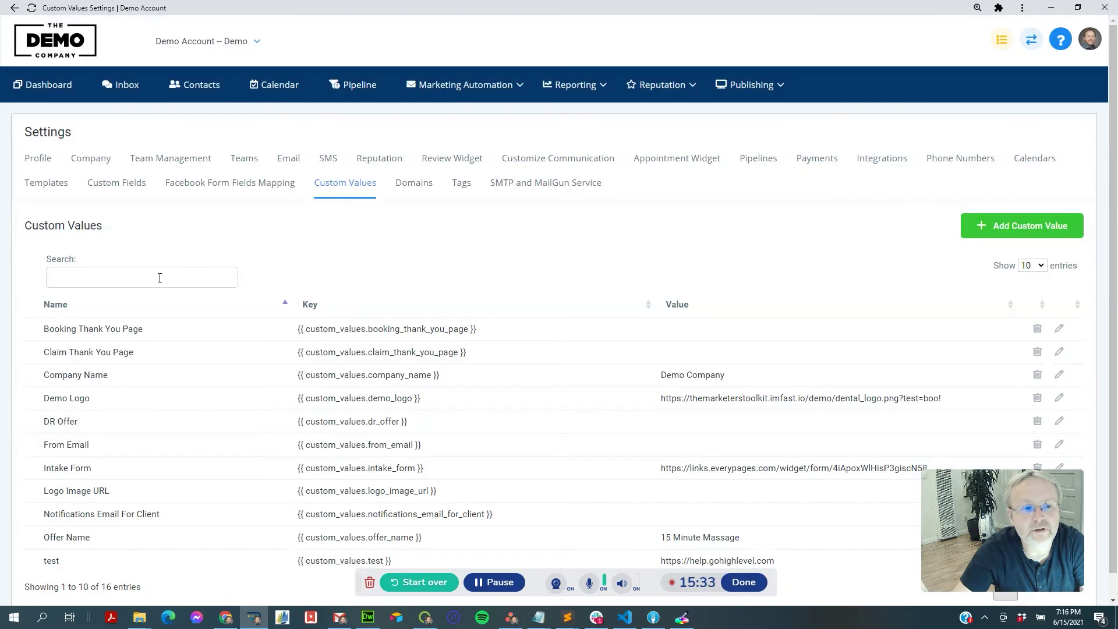
# Try searching the custom values for Intake, clear the search and reload the Custom Values list
pyautogui.click(160, 277)
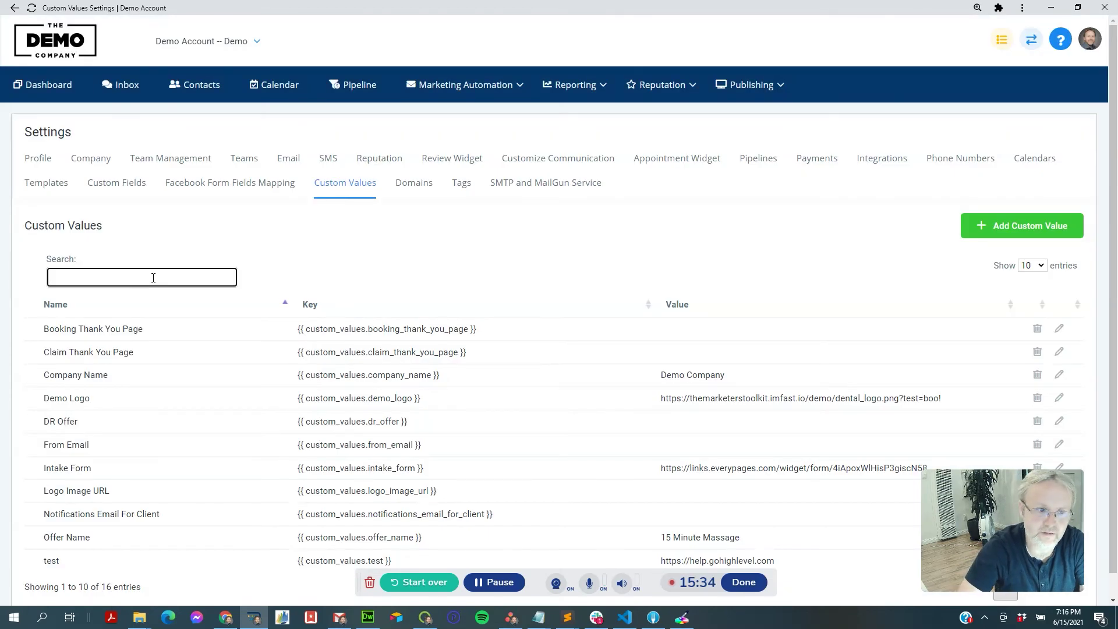
pyautogui.write('Intake')
pyautogui.hotkey('ctrl', 'a')
pyautogui.press('BackSpace')
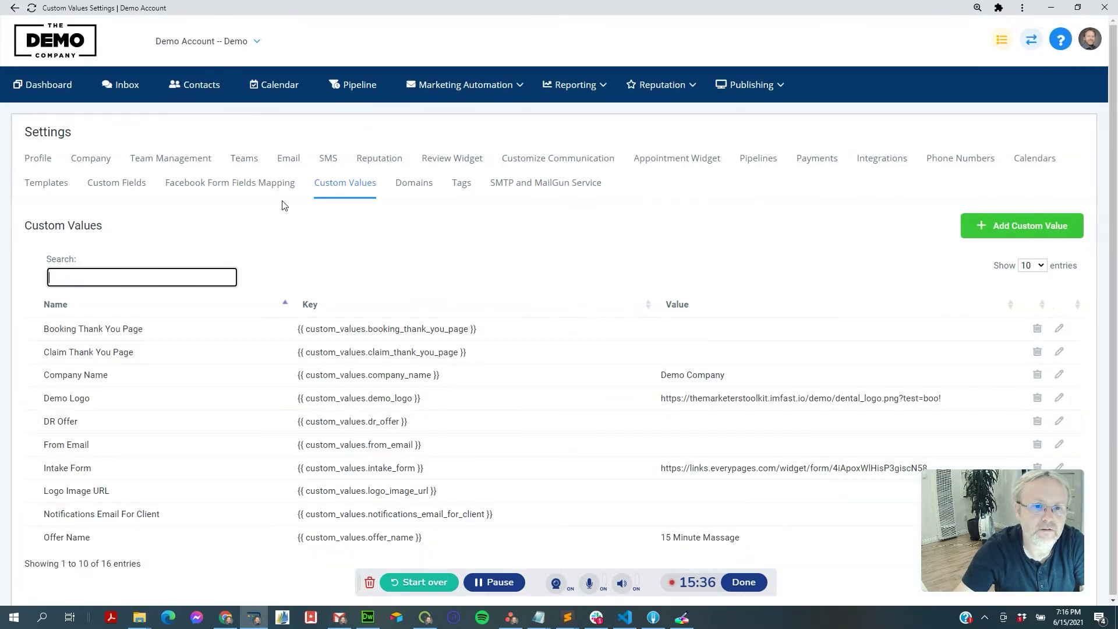
pyautogui.click(282, 188)
pyautogui.click(344, 190)
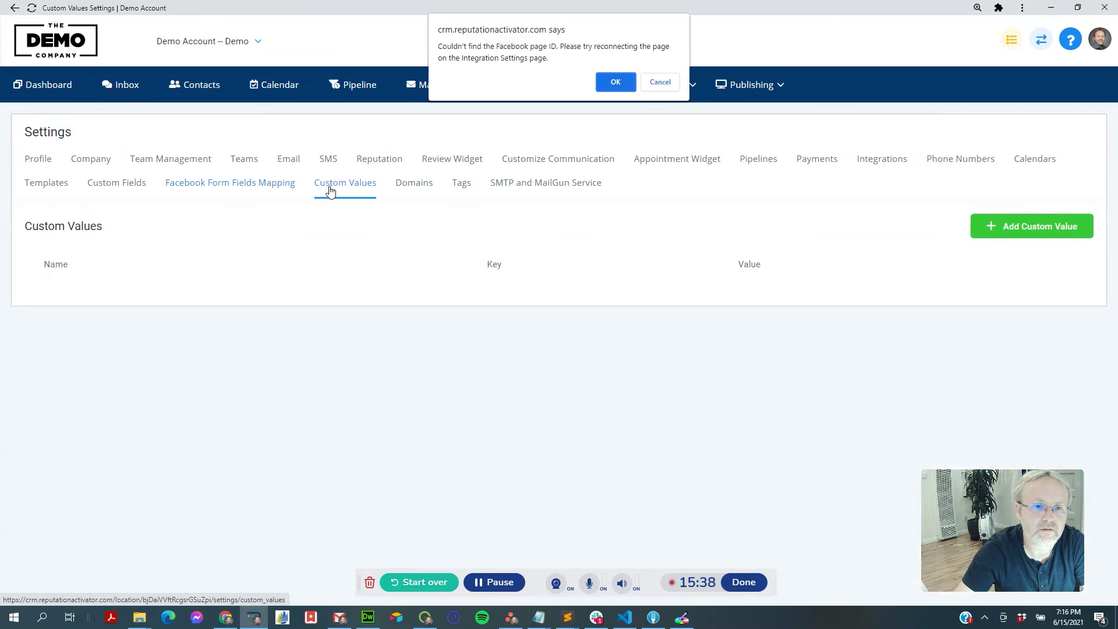
pyautogui.click(660, 82)
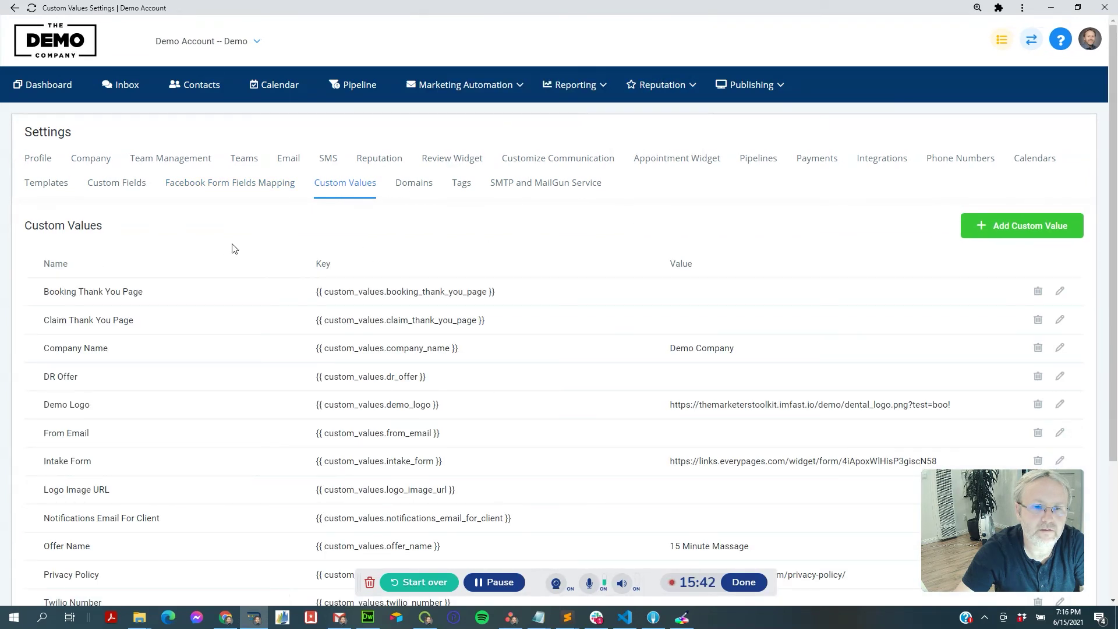
# Search the custom values for intake and copy the Intake Form key {{ custom_values.intake_form }}
pyautogui.click(141, 271)
pyautogui.write('intake')
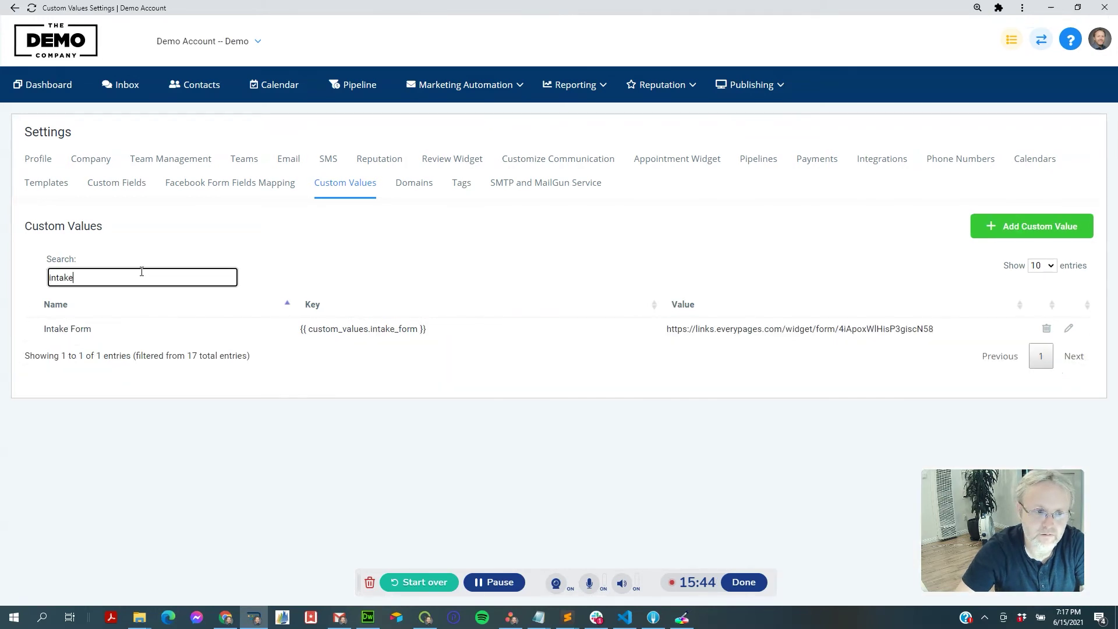
pyautogui.tripleClick(323, 329)
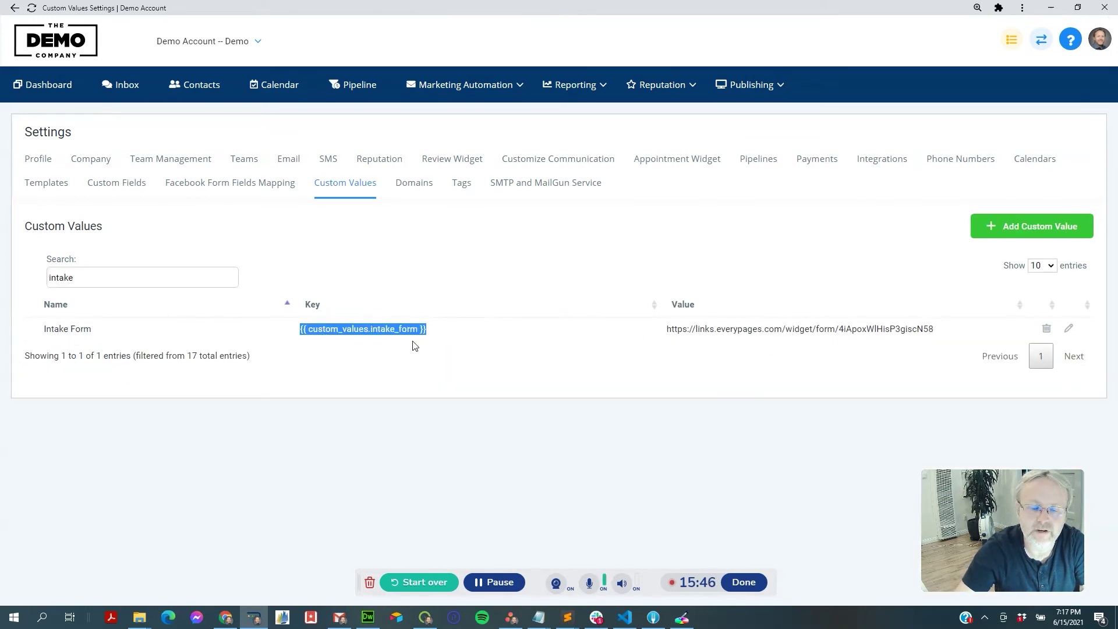
pyautogui.hotkey('ctrl', 'c')
# In the GHL Customizer, set the Intake Form button's link to {{ custom_values.intake_form }} without trailing spaces and save the button
pyautogui.hotkey('alt', 'Tab')
pyautogui.hotkey('ctrl', 'v')
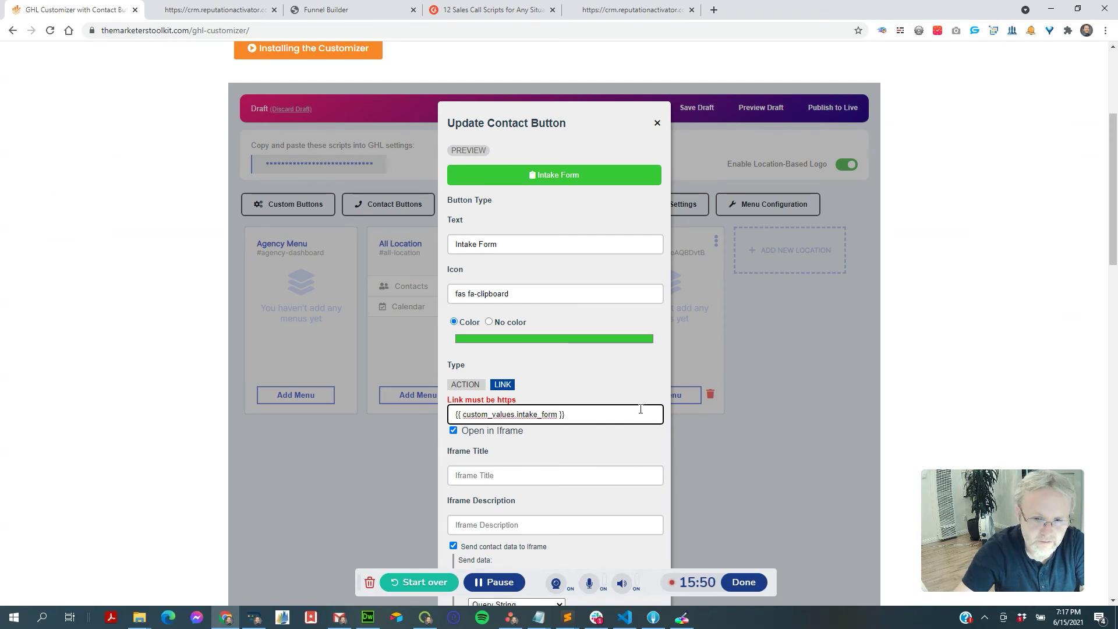
pyautogui.doubleClick(575, 416)
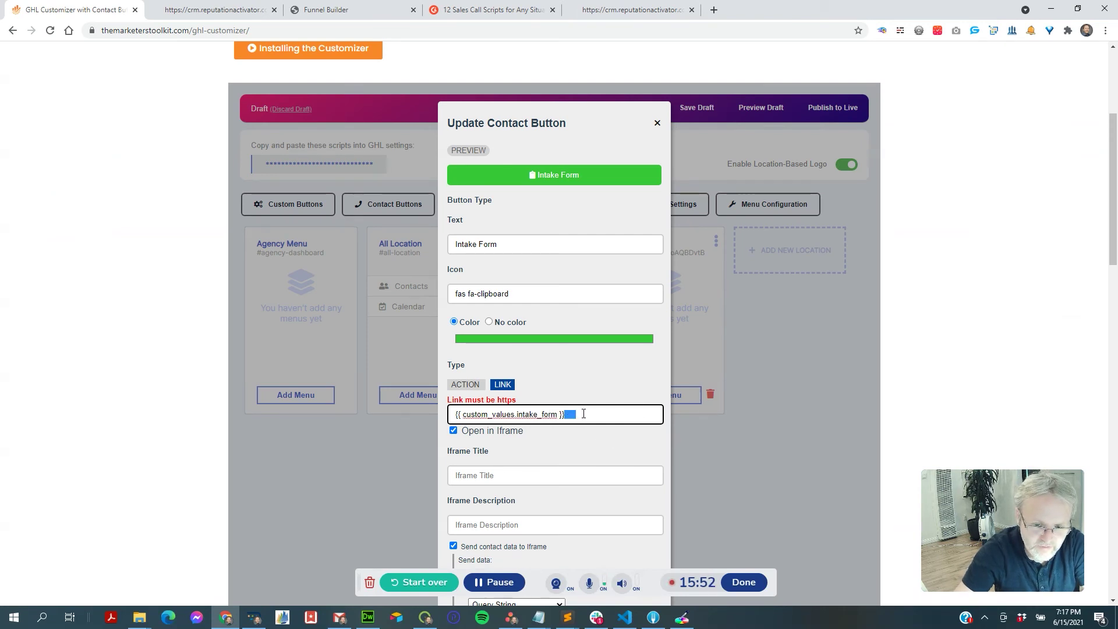
pyautogui.press('BackSpace')
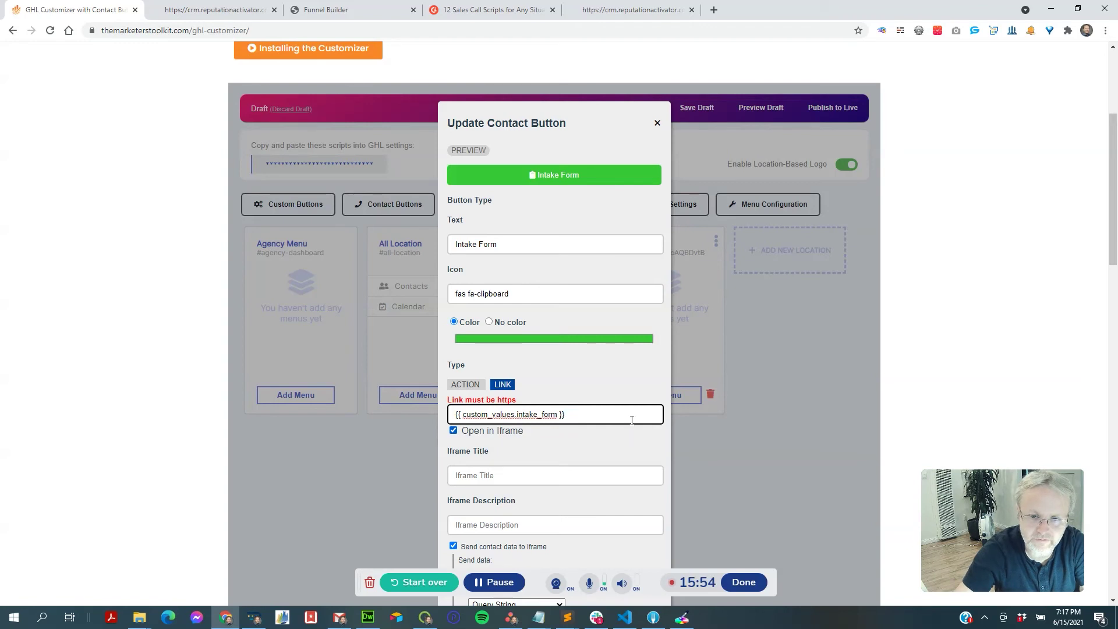
pyautogui.press('Home')
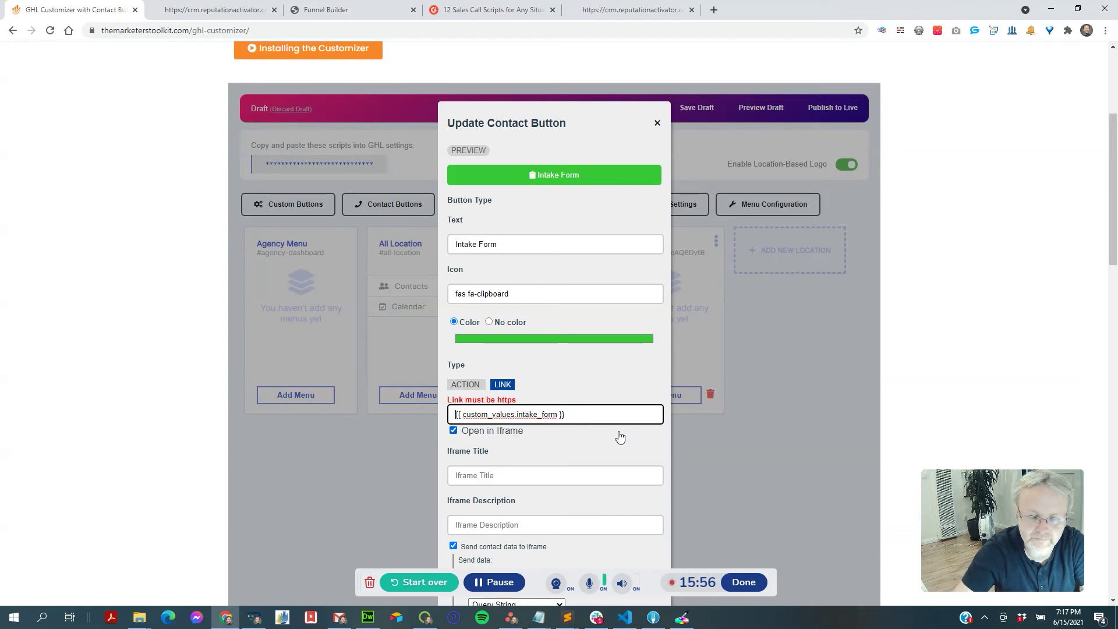
pyautogui.scroll(-4, 589, 425)
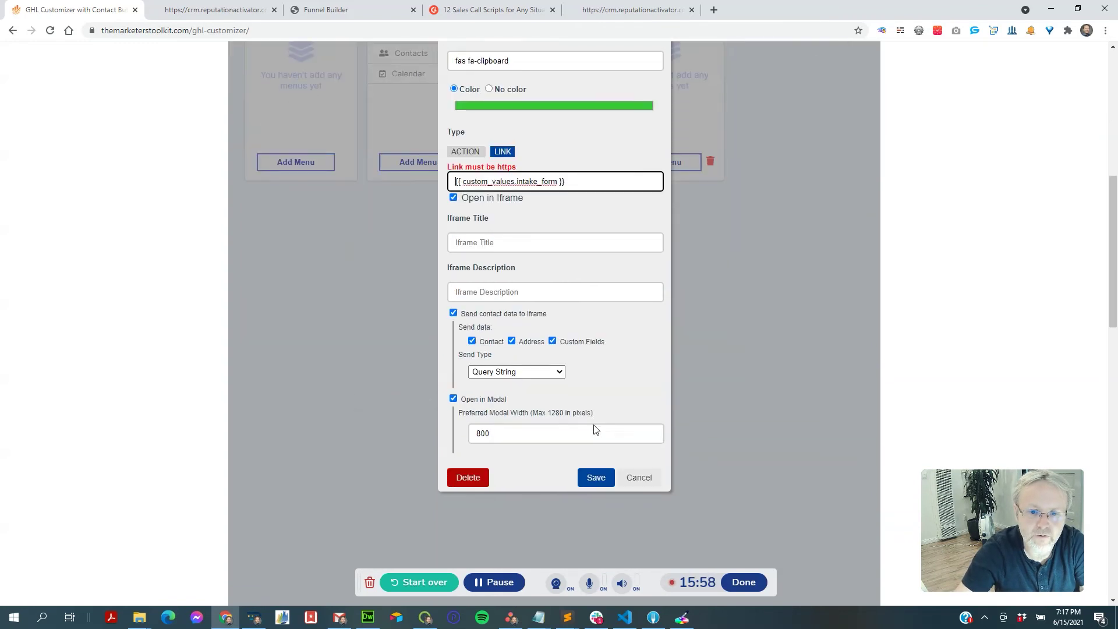
pyautogui.click(596, 477)
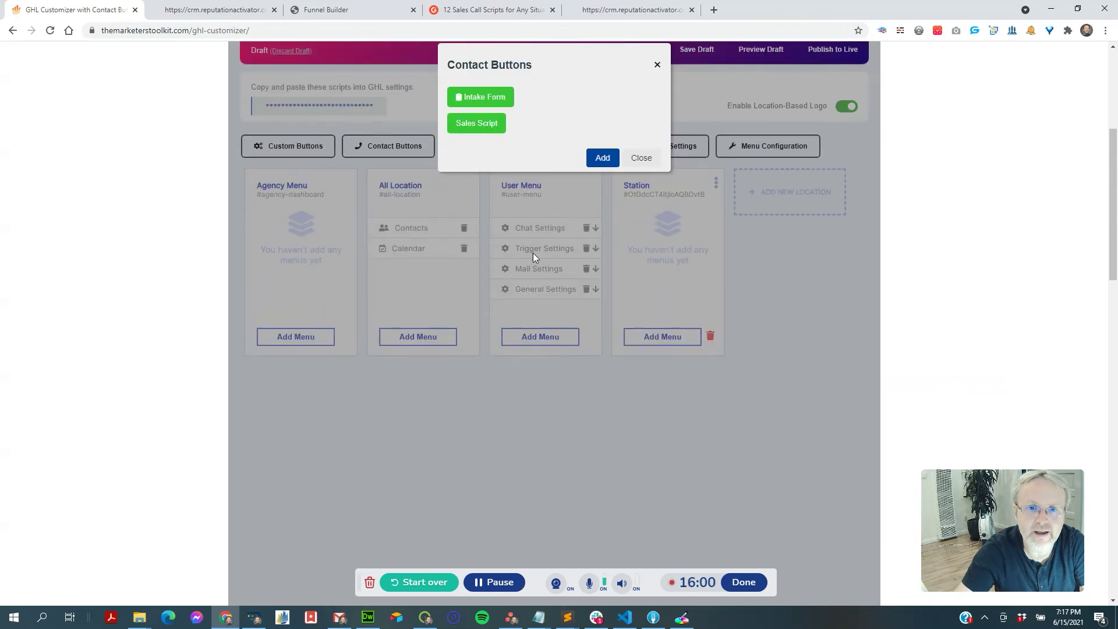
# Reopen the Intake Form contact button's settings and check the custom value stored as its link
pyautogui.click(499, 103)
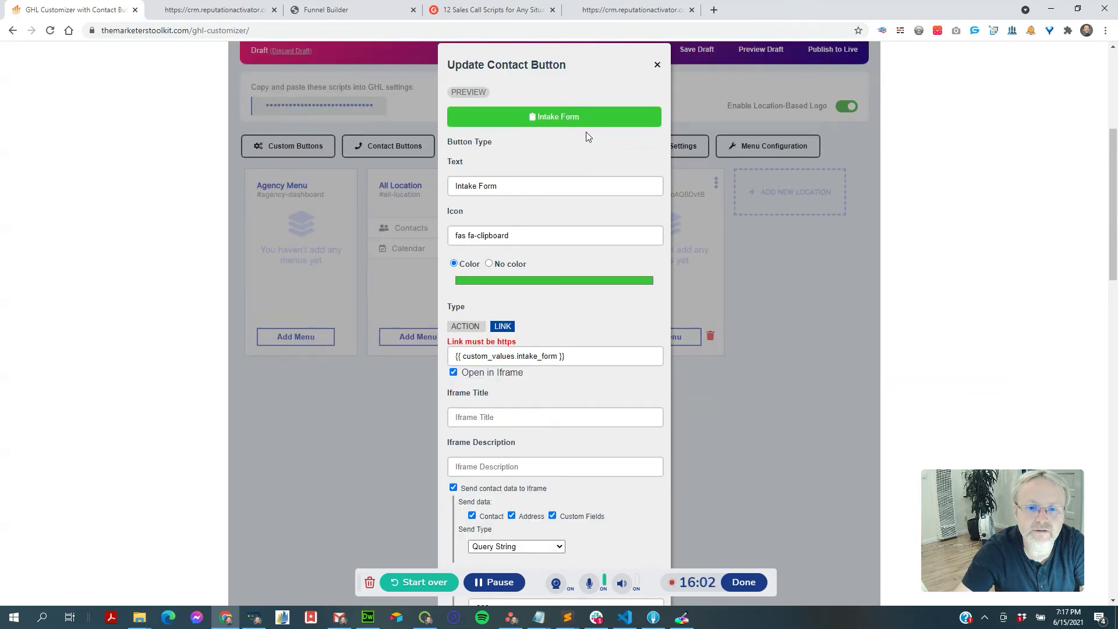
pyautogui.scroll(-4, 521, 485)
pyautogui.scroll(2, 569, 408)
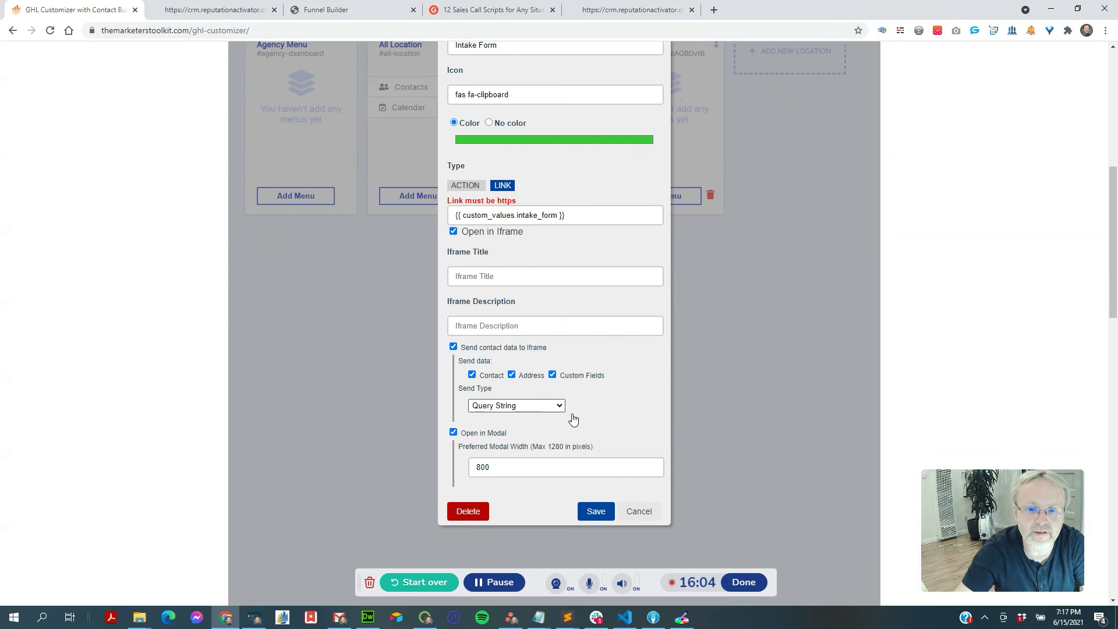
pyautogui.scroll(-3, 572, 419)
pyautogui.click(596, 364)
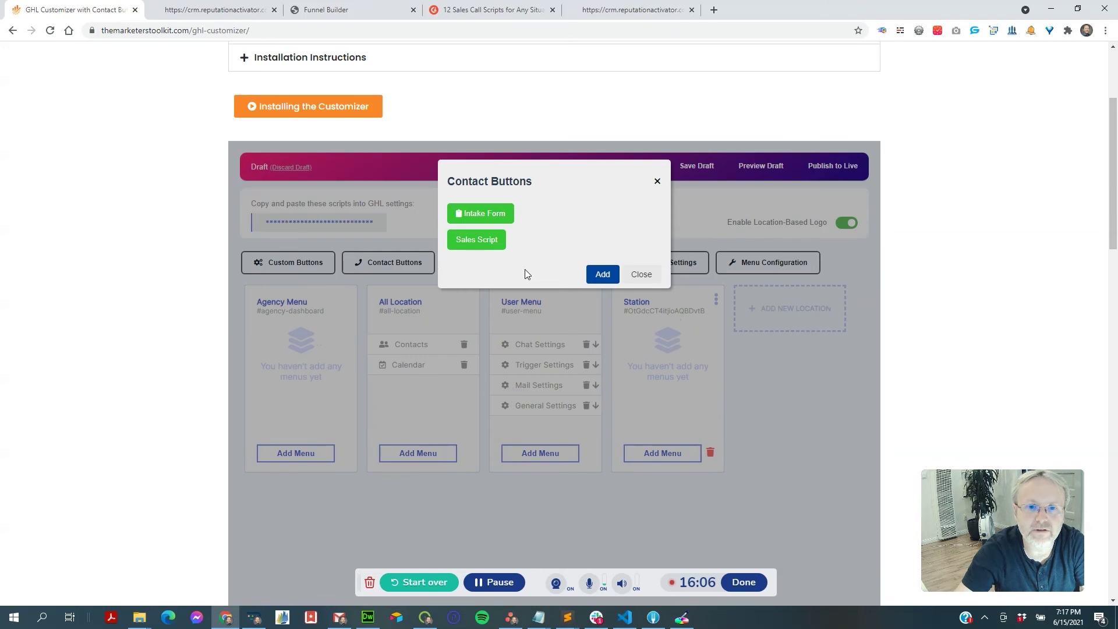
pyautogui.click(497, 211)
pyautogui.scroll(-1, 577, 361)
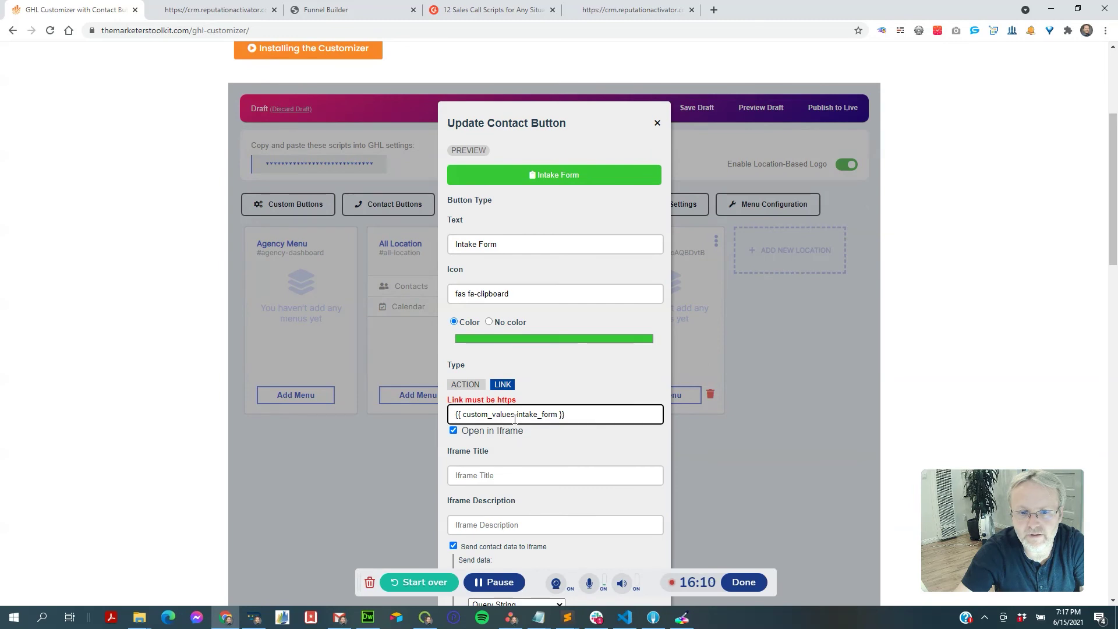
pyautogui.scroll(-2, 571, 390)
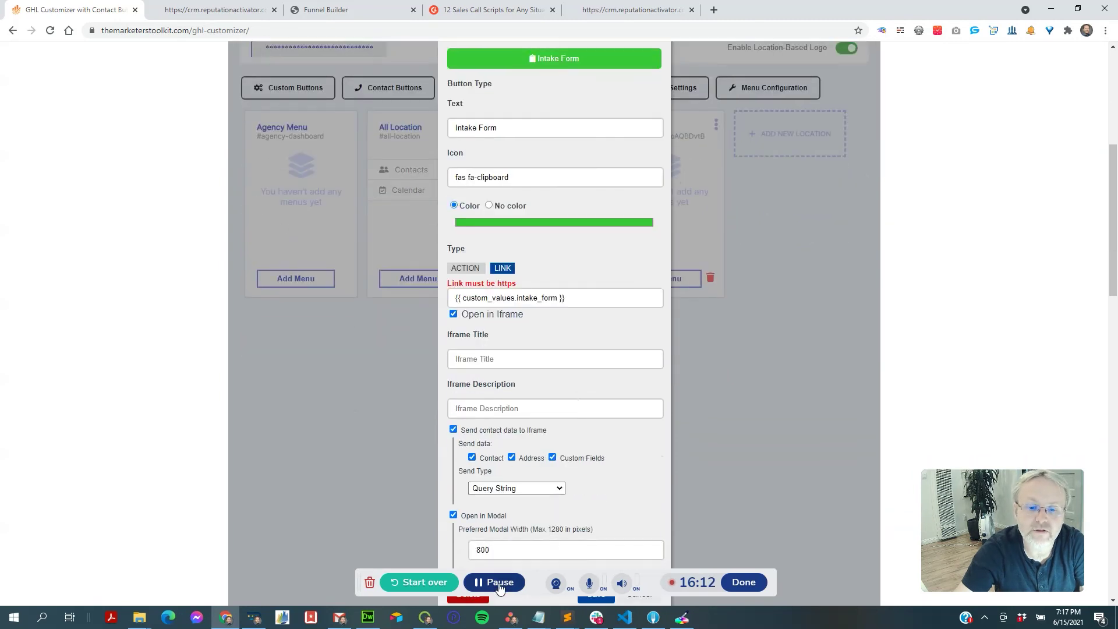
pyautogui.tripleClick(537, 298)
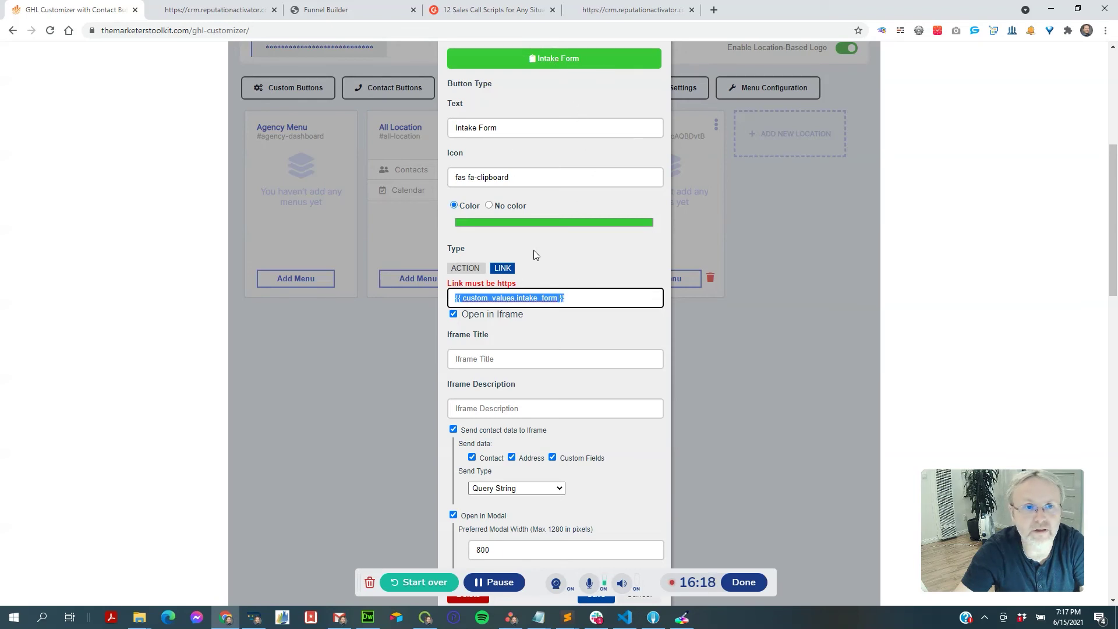
pyautogui.scroll(2, 533, 251)
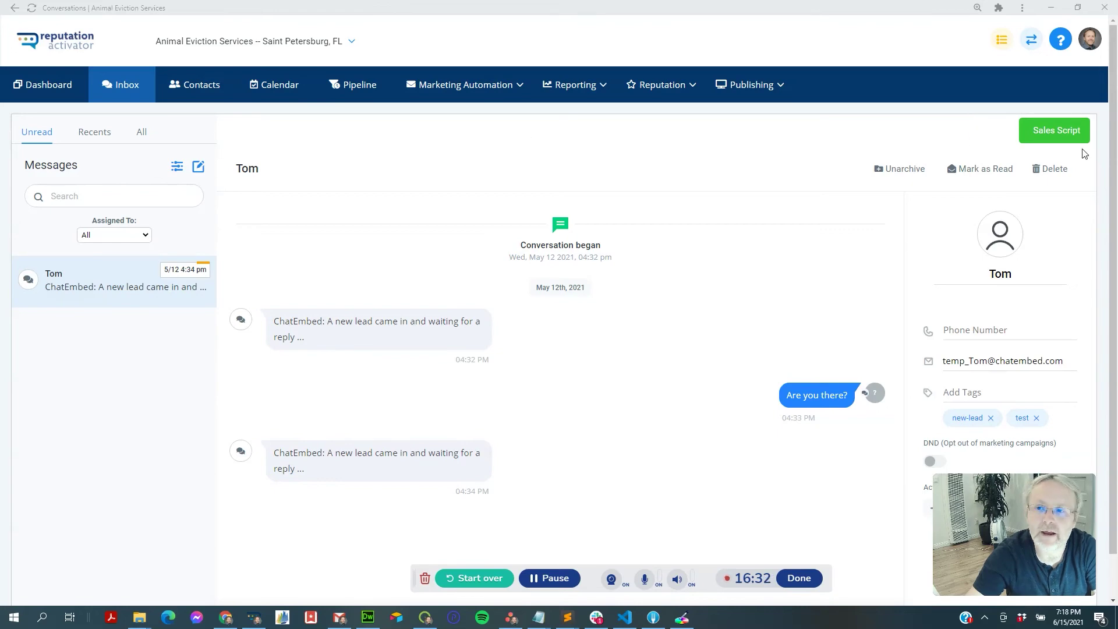
# Return to the GHL Customizer from the GoHighLevel inbox and review the Sales Script contact button's settings
pyautogui.hotkey('alt', 'Tab')
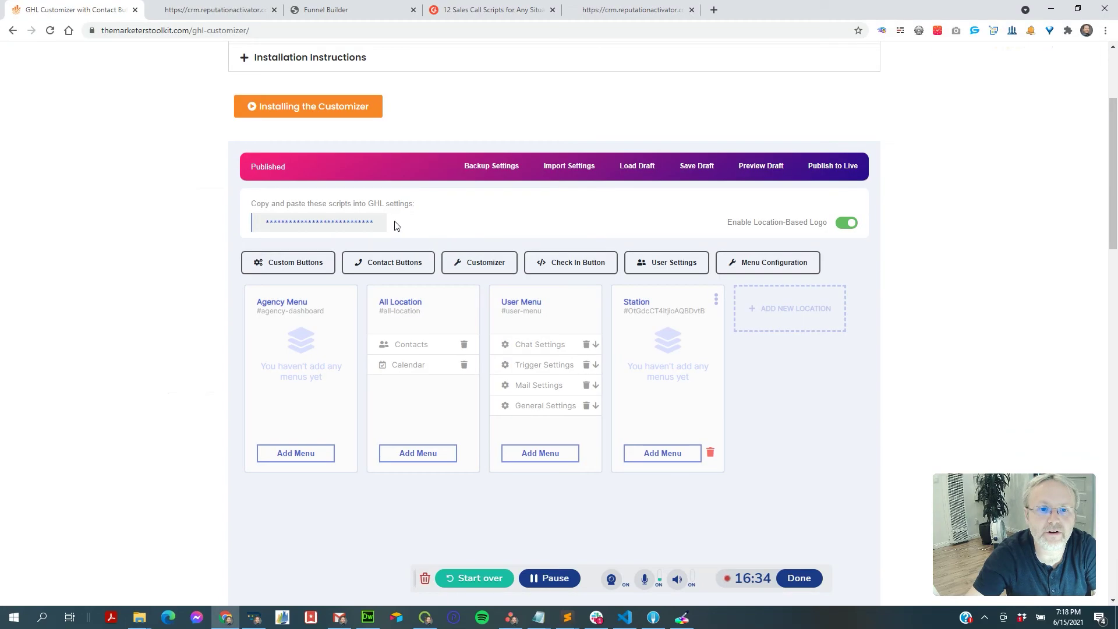
pyautogui.click(389, 261)
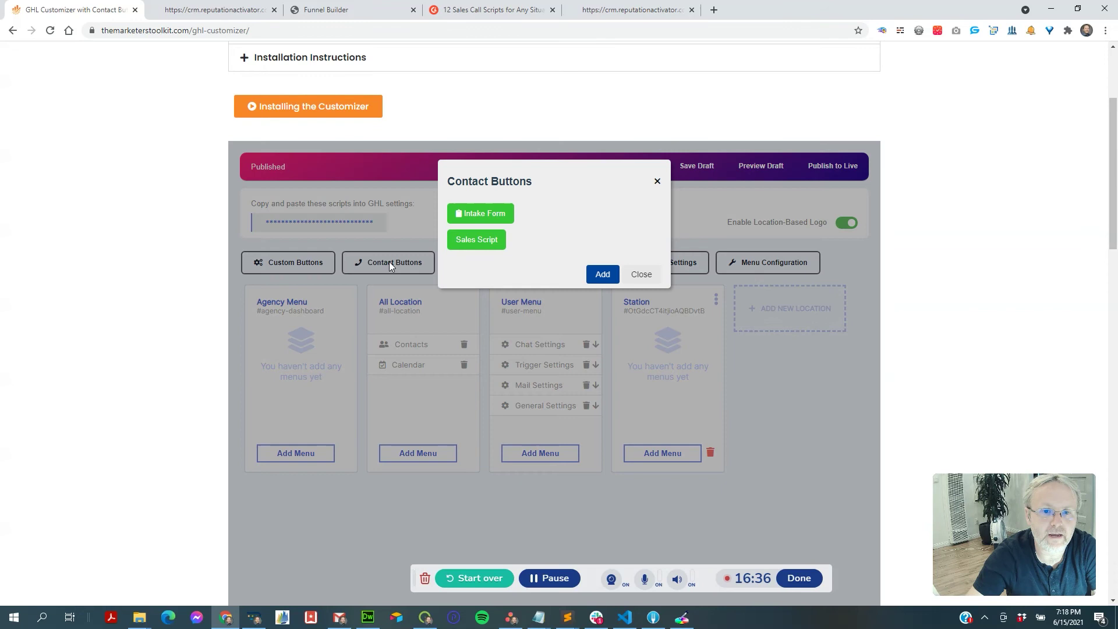
pyautogui.click(490, 243)
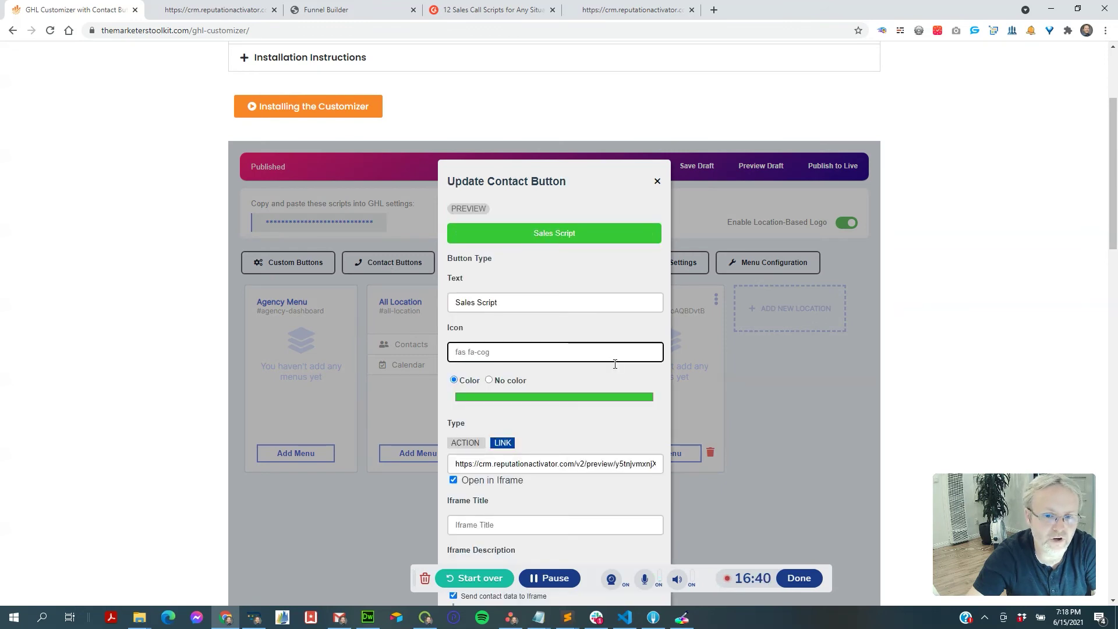
pyautogui.scroll(-3, 620, 364)
pyautogui.scroll(3, 620, 361)
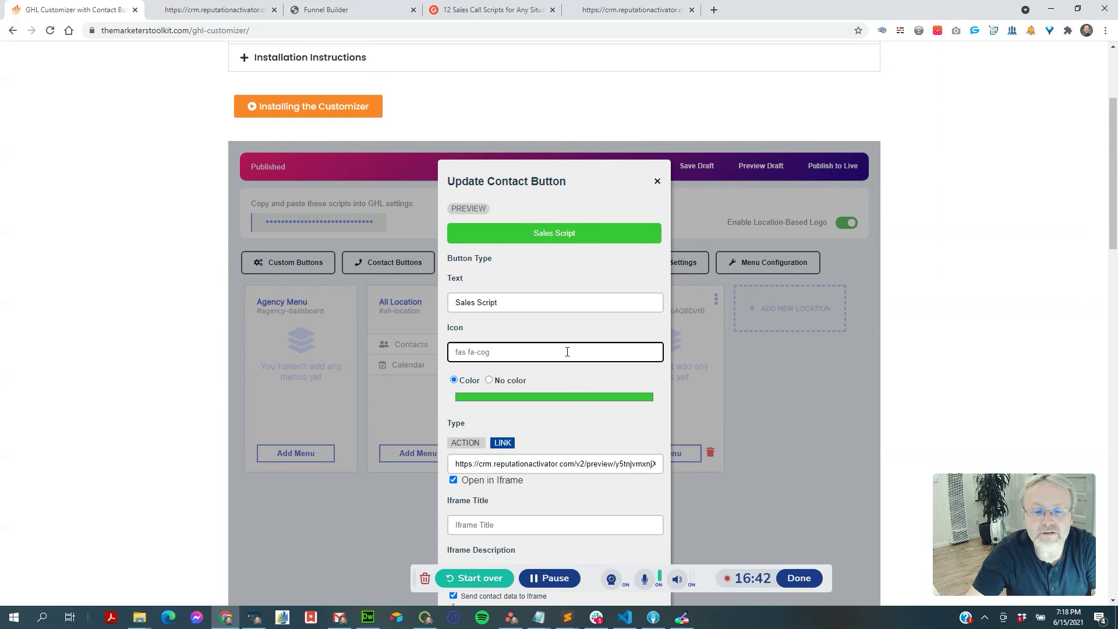
pyautogui.scroll(-3, 569, 352)
pyautogui.scroll(3, 590, 516)
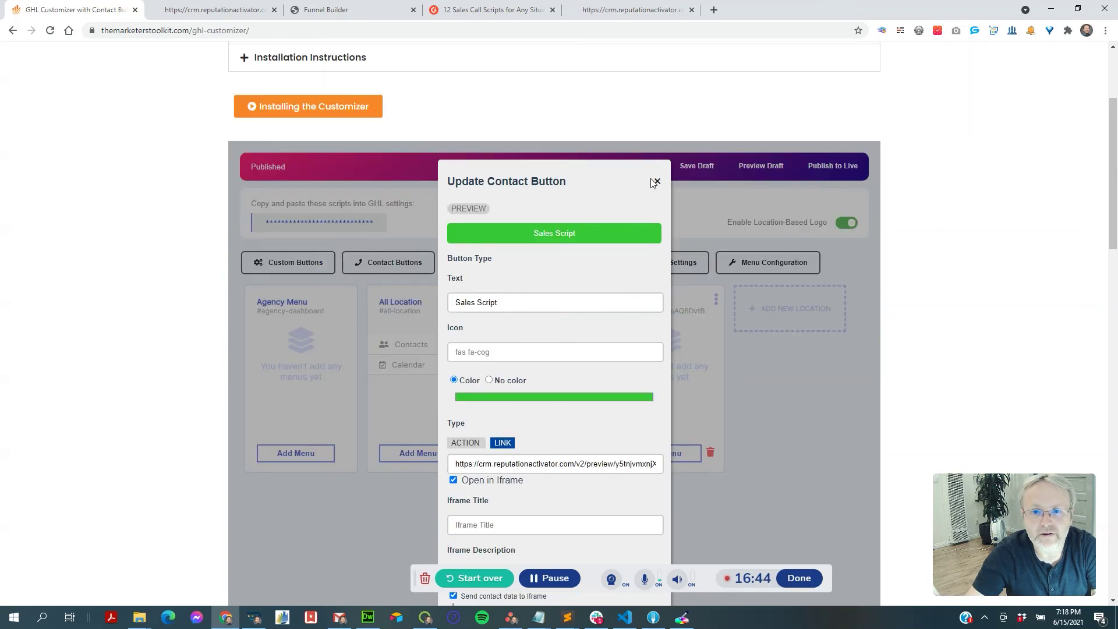
# Close the Sales Script button's settings, rename the Station location as Level 1, and save it
pyautogui.click(657, 182)
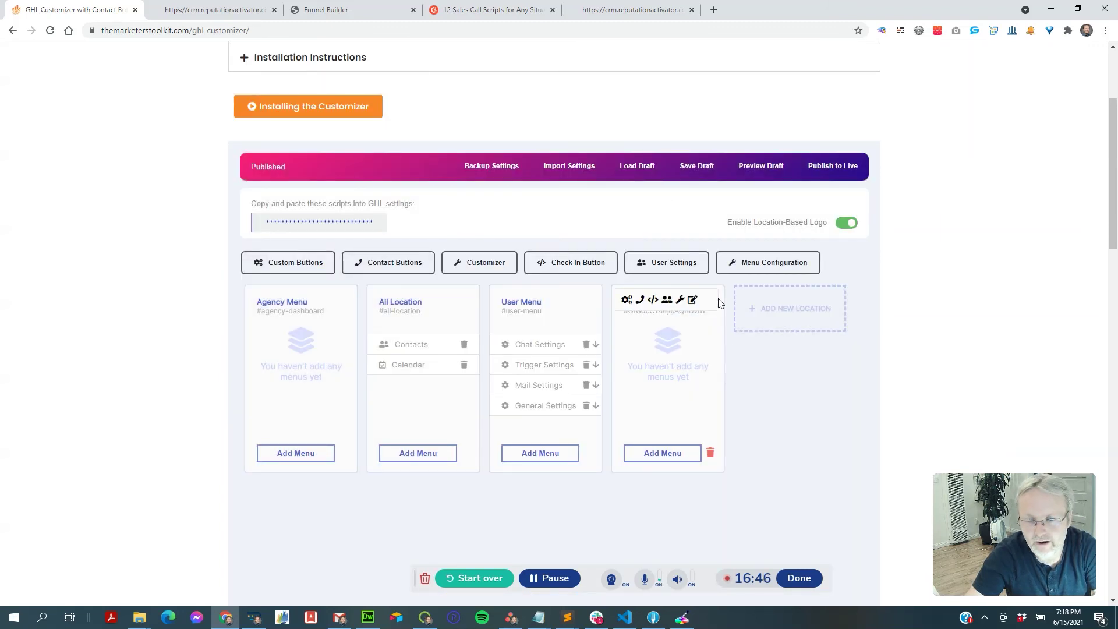
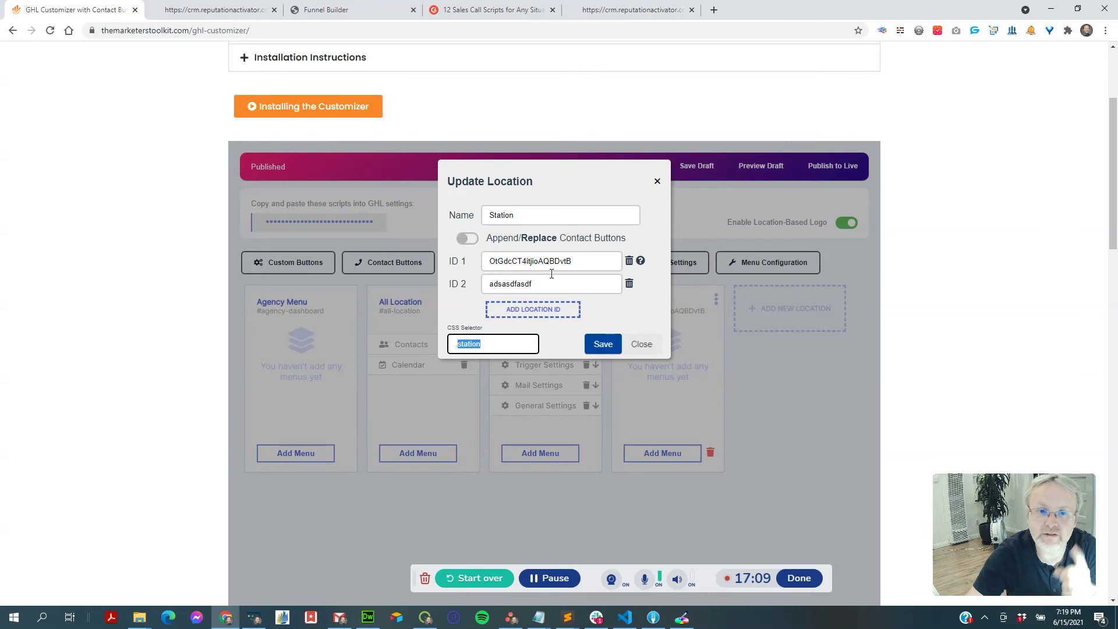
pyautogui.click(559, 212)
pyautogui.doubleClick(559, 212)
pyautogui.write('Level 1')
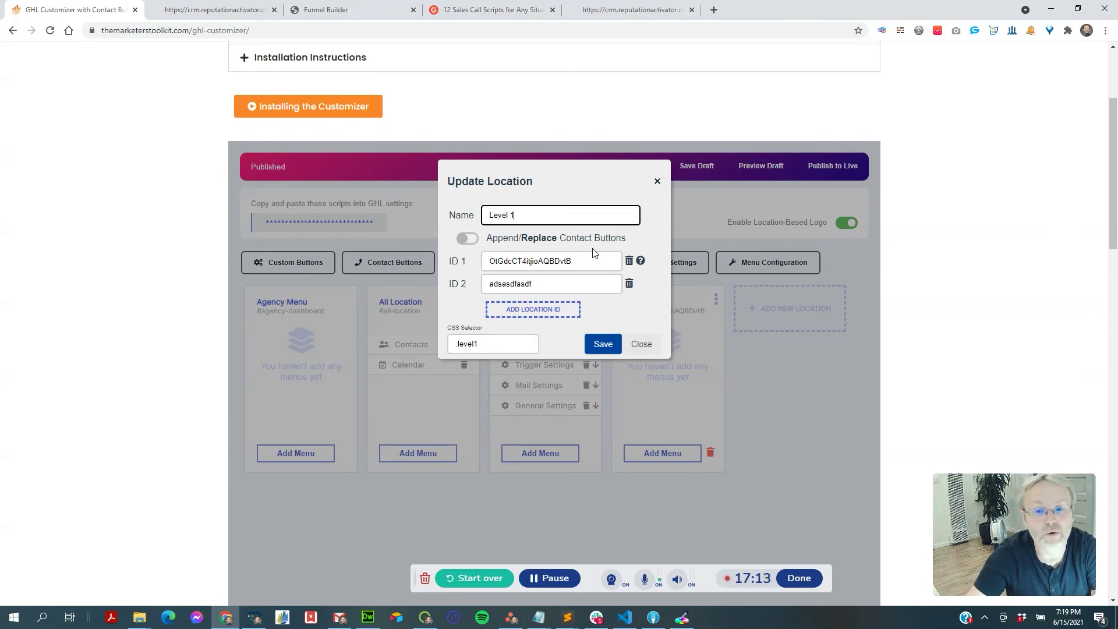
pyautogui.click(584, 261)
pyautogui.click(527, 348)
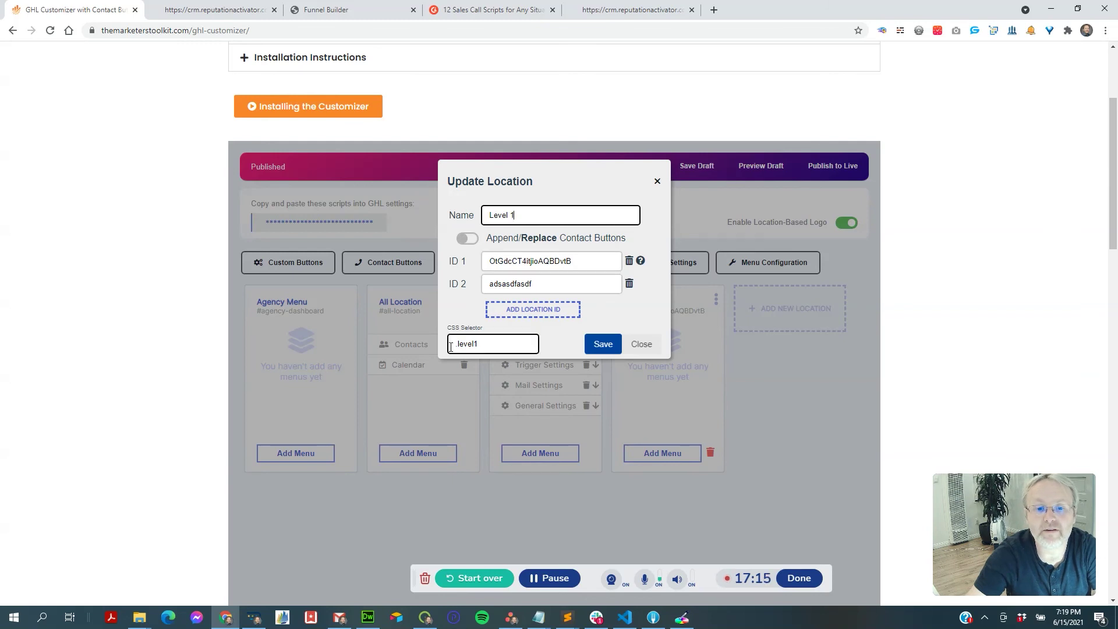
pyautogui.click(601, 344)
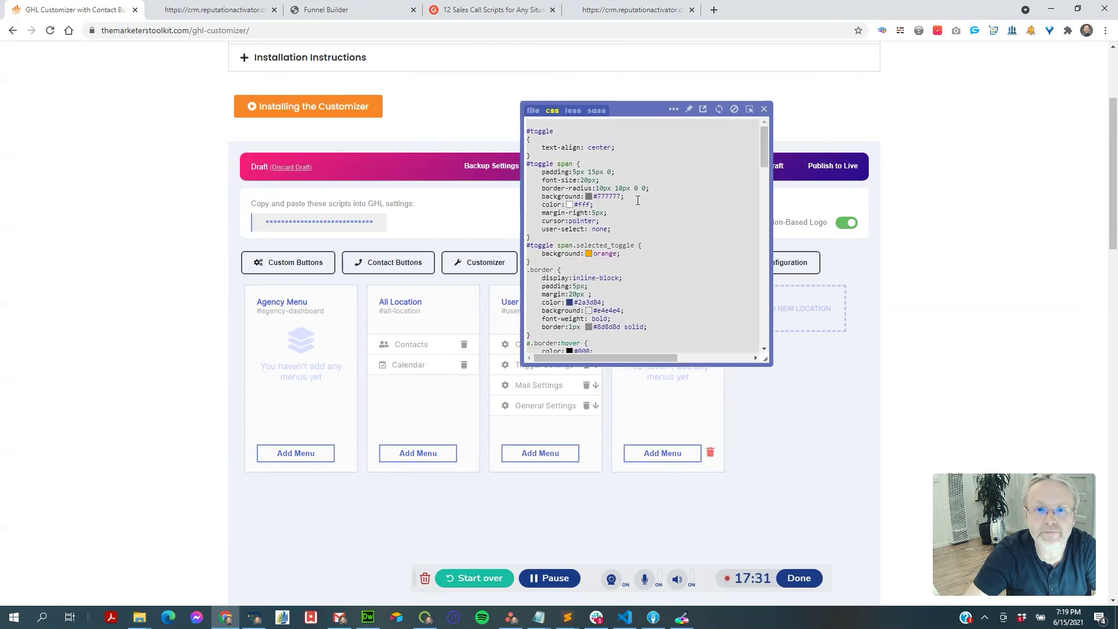
# Insert blank lines above the #toggle rule in the CSS editor and move the editor clear of the location cards
pyautogui.press('Return')
pyautogui.press('Return')
pyautogui.press('Return')
pyautogui.press('Return')
pyautogui.press('Return')
pyautogui.press('Return')
pyautogui.press('Return')
pyautogui.press('Return')
pyautogui.press('Return')
pyautogui.press('Return')
pyautogui.press('Return')
pyautogui.press('Return')
pyautogui.press('Return')
pyautogui.press('Return')
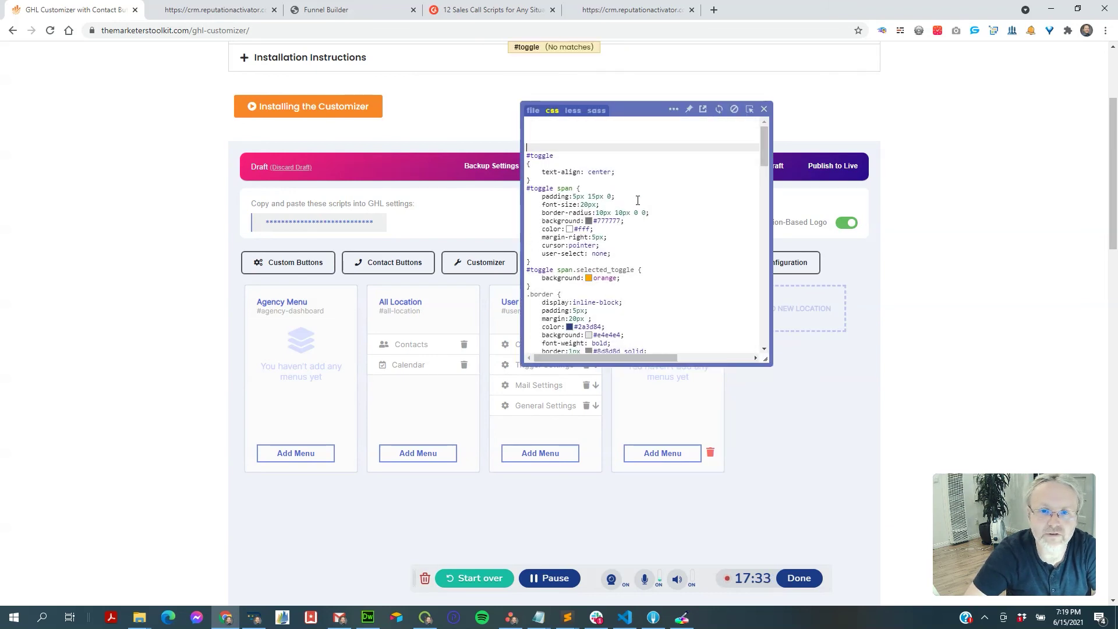
pyautogui.press('Return')
pyautogui.press('Return')
pyautogui.press('Return')
pyautogui.press('Up')
pyautogui.press('Up')
pyautogui.press('Up')
pyautogui.press('Up')
pyautogui.press('Up')
pyautogui.press('Up')
pyautogui.press('Up')
pyautogui.press('Up')
pyautogui.press('Up')
pyautogui.press('Up')
pyautogui.press('Up')
pyautogui.press('Up')
pyautogui.press('Up')
pyautogui.press('Up')
pyautogui.press('Up')
pyautogui.press('Up')
pyautogui.press('Up')
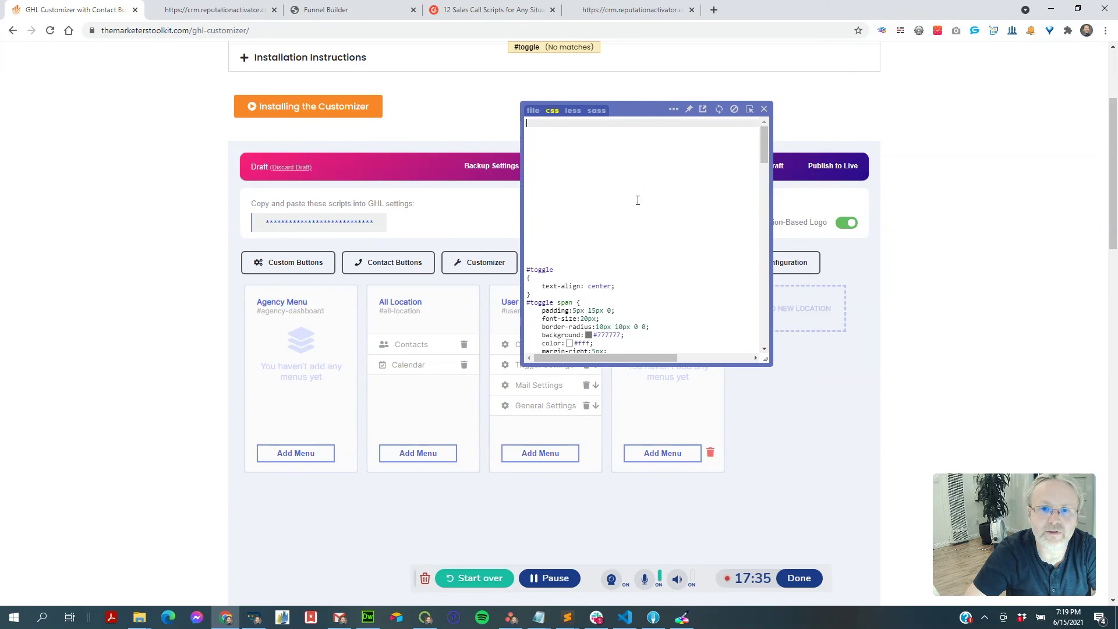
pyautogui.moveTo(643, 114); pyautogui.dragTo(862, 158)
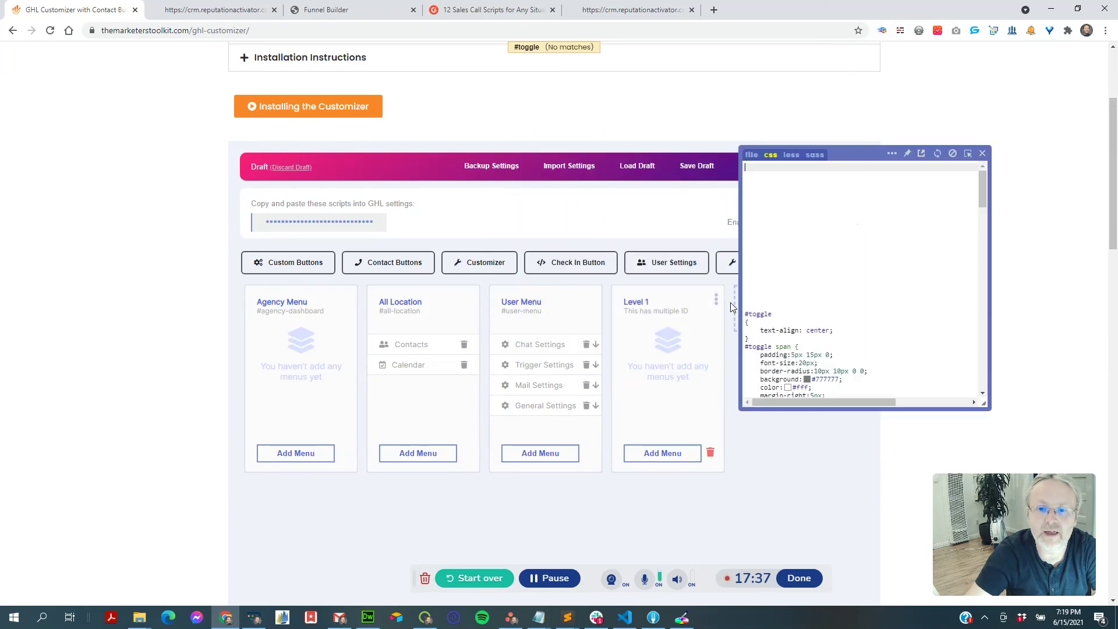
# Reopen the Level 1 location's settings and copy its CSS selector .level1
pyautogui.click(693, 300)
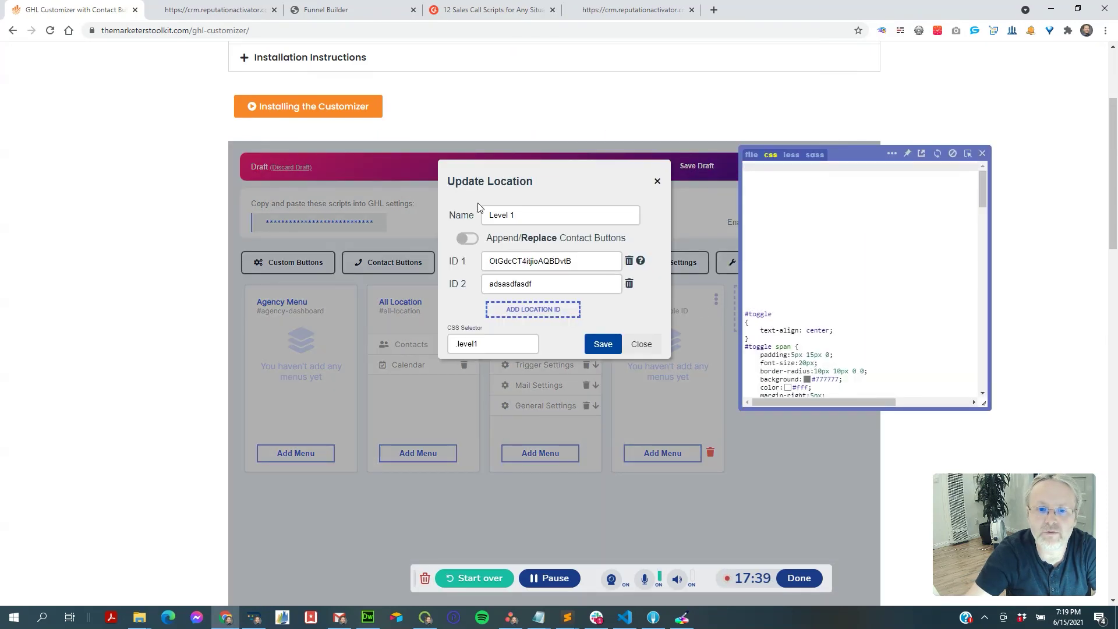
pyautogui.click(459, 343)
pyautogui.hotkey('ctrl', 'a')
pyautogui.click(811, 273)
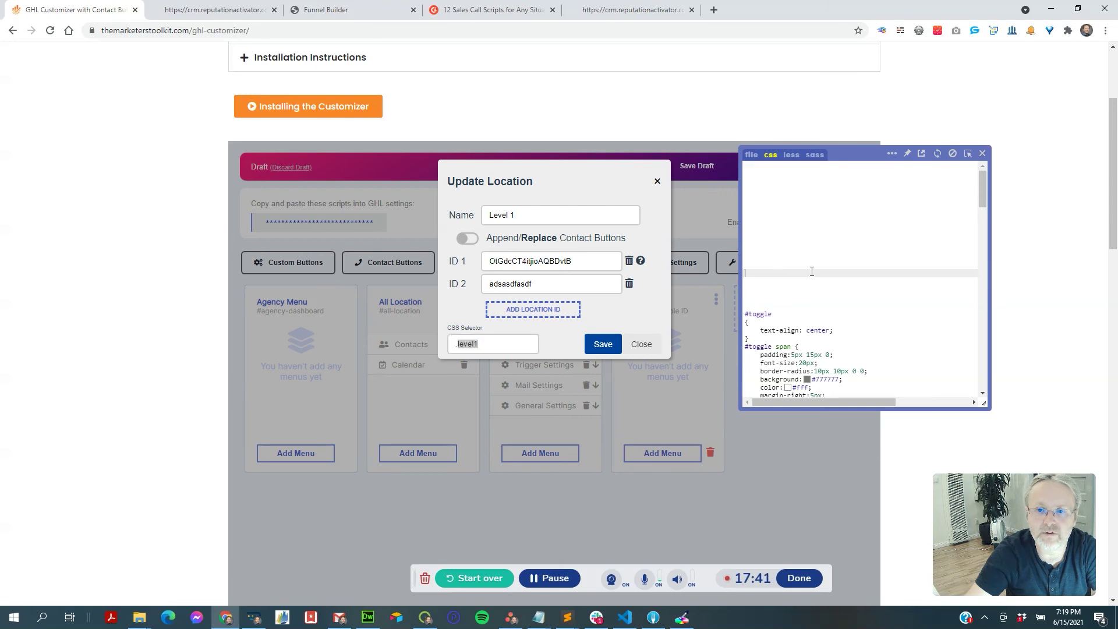
# Write a CSS rule above #toggle for .level1.account.user #chat-settings with display:none;
pyautogui.click(798, 182)
pyautogui.write('.level1.account.user #chat-')
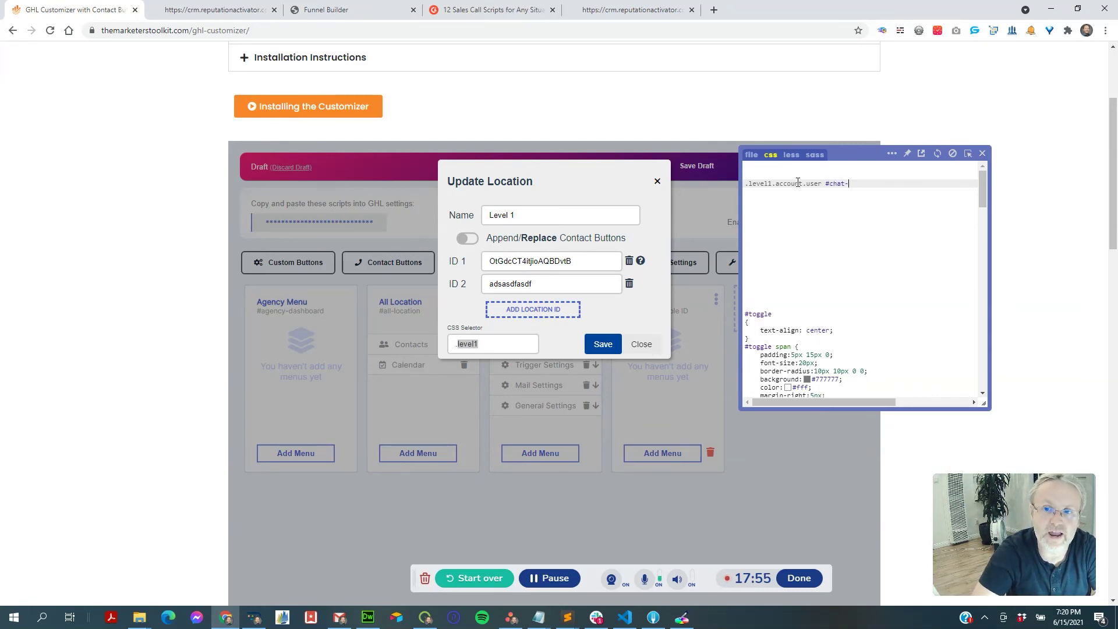
pyautogui.write('gn')
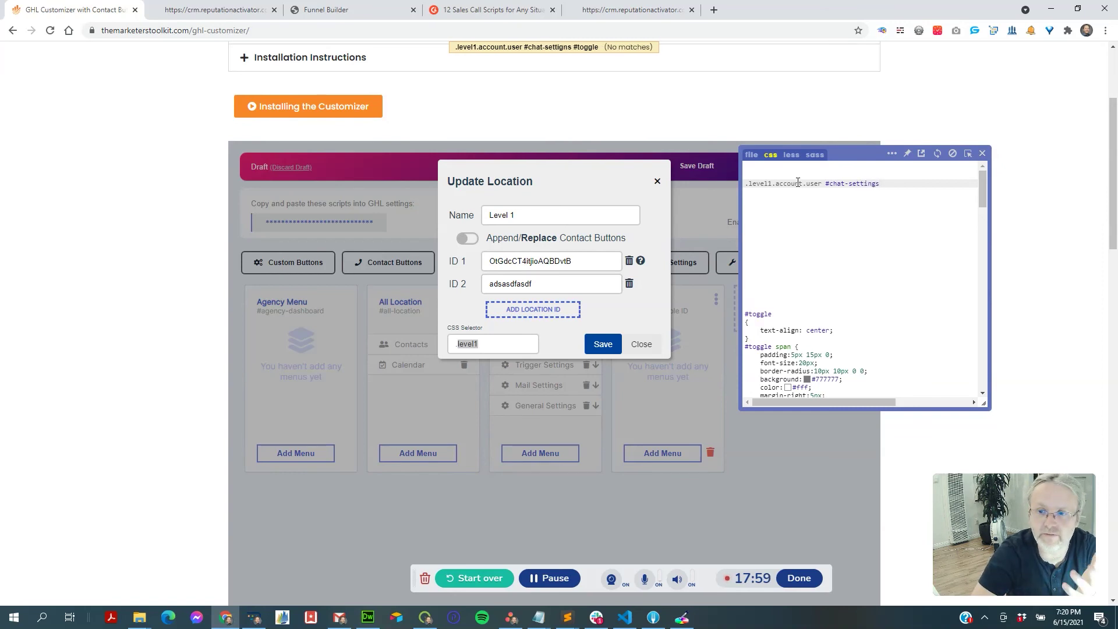
pyautogui.write(' {')
pyautogui.press('Return')
pyautogui.write('display:none;')
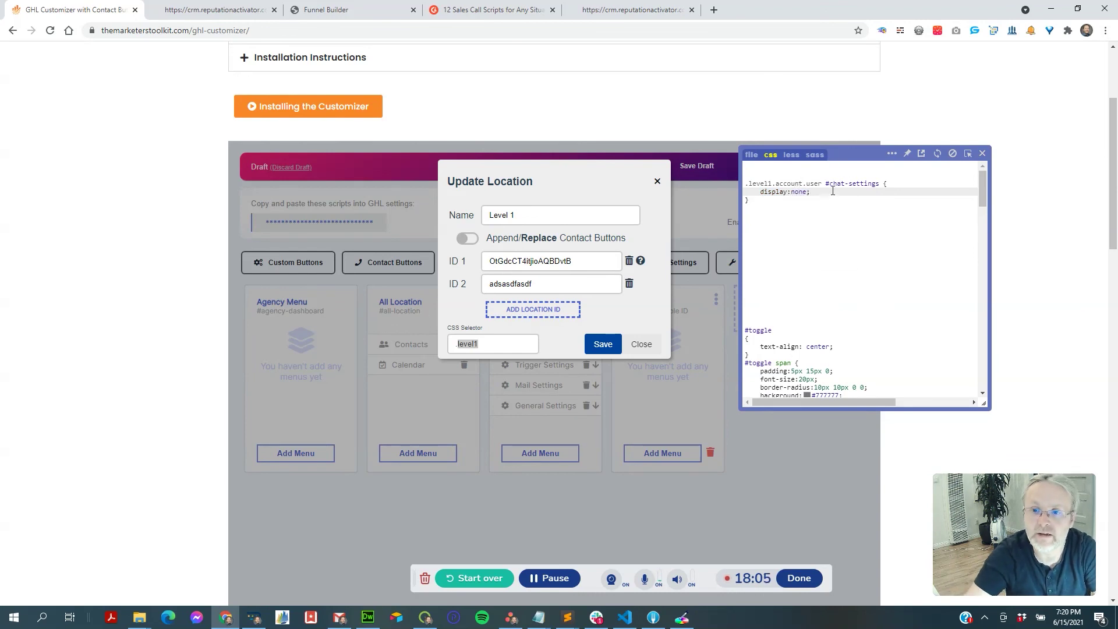
# Change the user class in the chat-settings rule's selector to admin
pyautogui.click(792, 184)
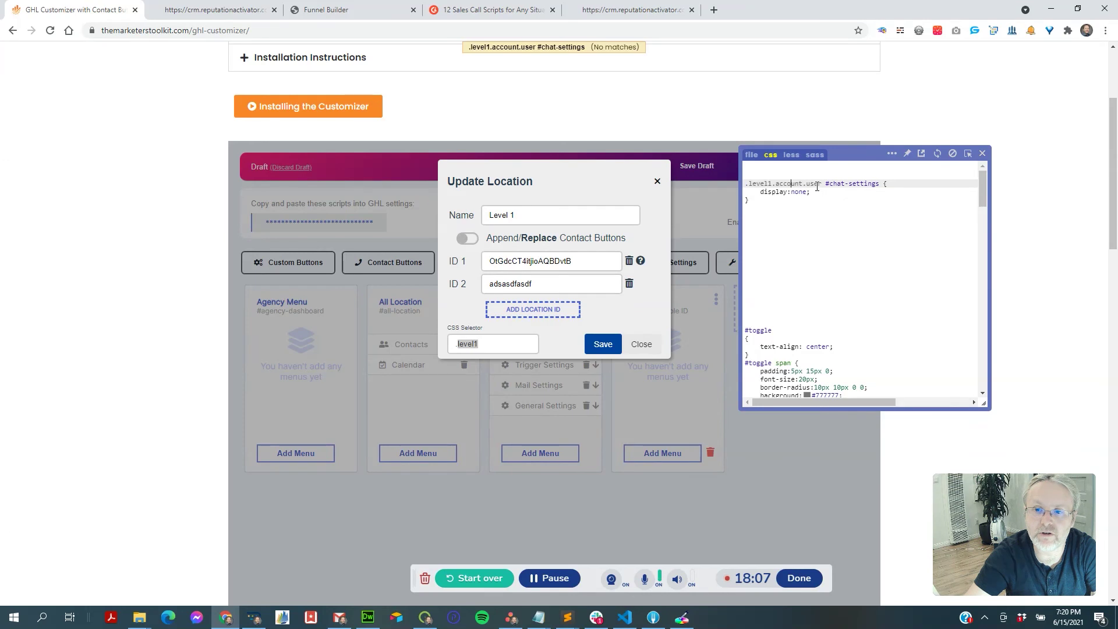
pyautogui.write('admins')
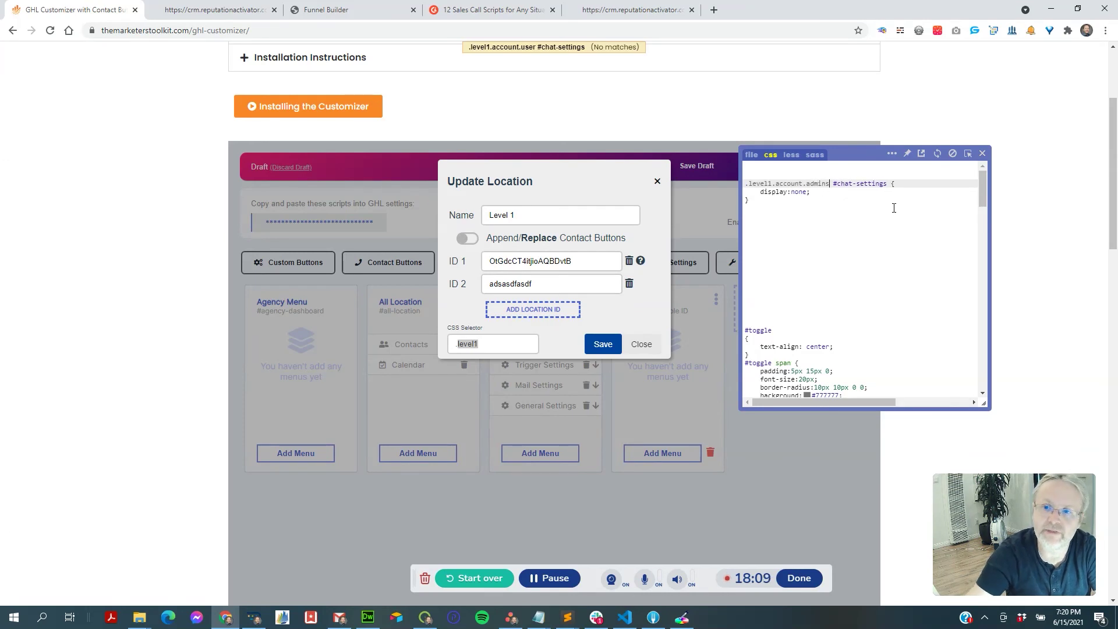
pyautogui.press('BackSpace')
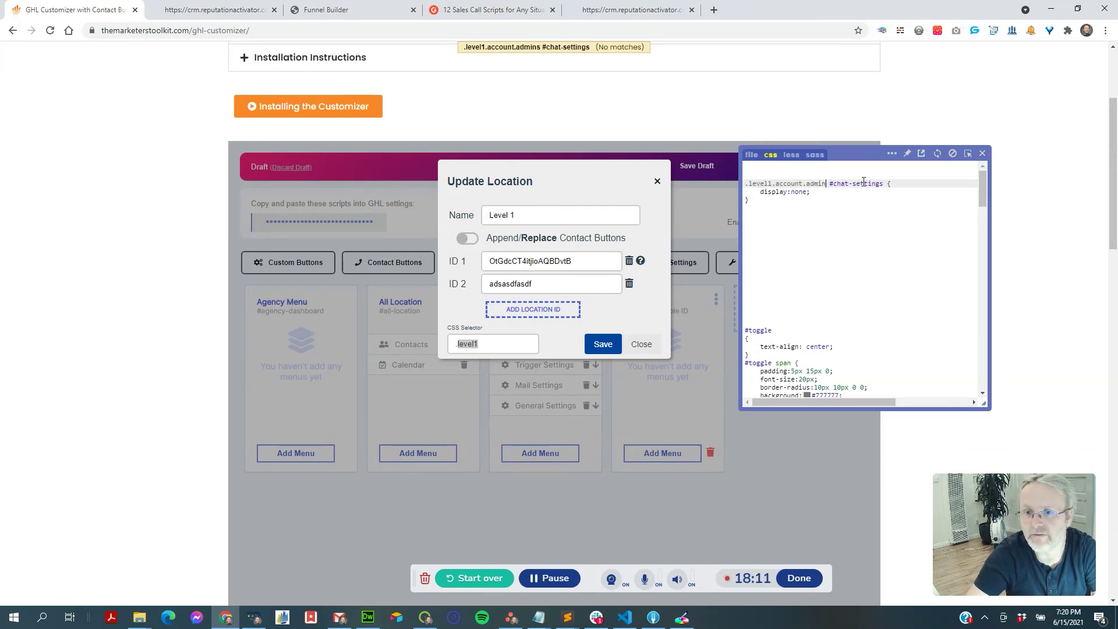
# Delete the chat-settings rule and close both the Level 1 location's settings and the CSS editor
pyautogui.click(766, 204)
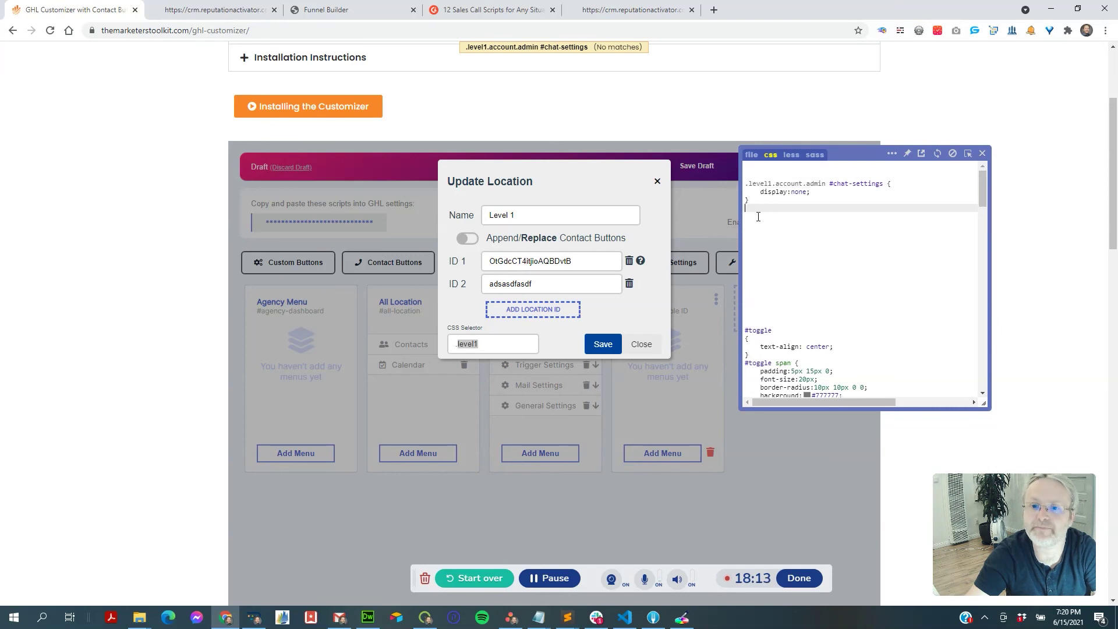
pyautogui.click(768, 241)
pyautogui.click(753, 204)
pyautogui.moveTo(753, 199); pyautogui.dragTo(707, 187)
pyautogui.press('BackSpace')
pyautogui.click(641, 344)
pyautogui.click(983, 153)
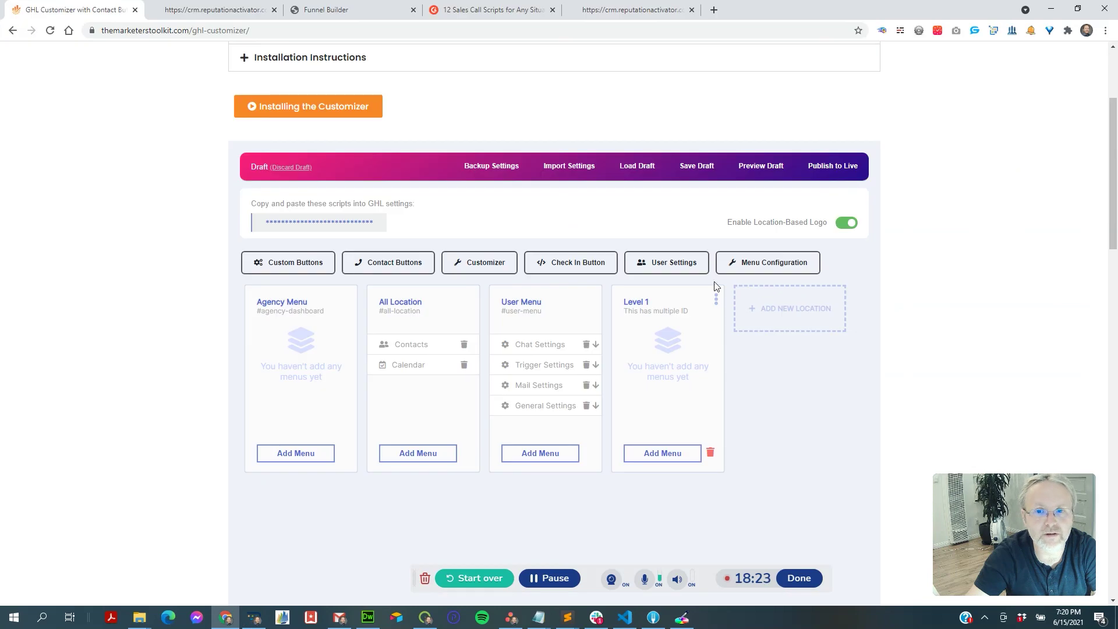
# Enable Address Auto Complete in the Customizer options and save the options
pyautogui.click(467, 269)
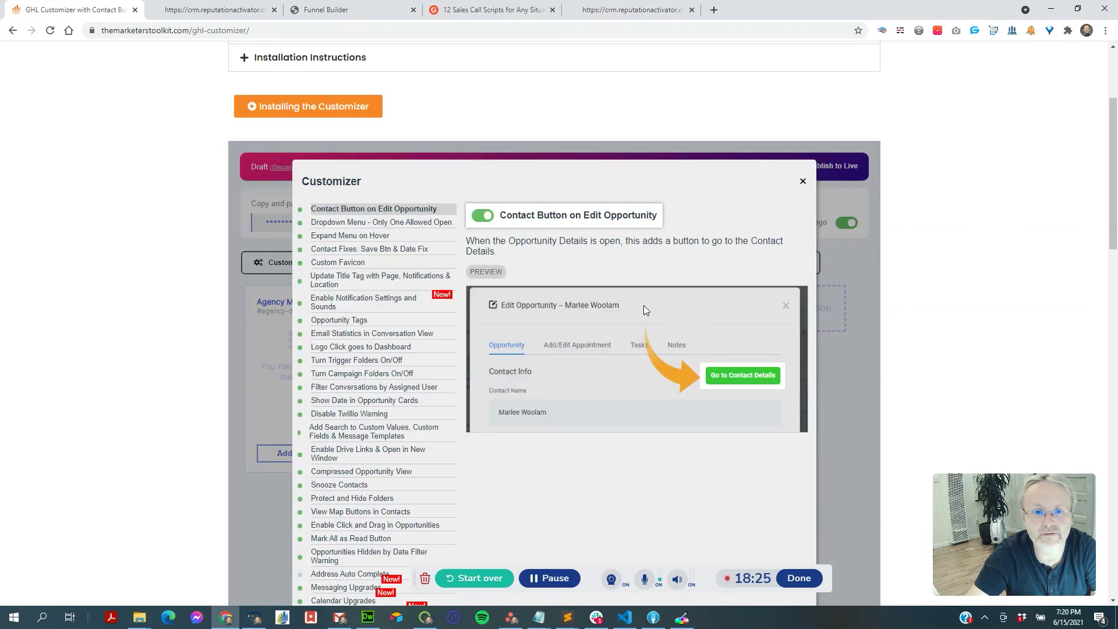
pyautogui.scroll(-2, 623, 327)
pyautogui.scroll(4, 622, 326)
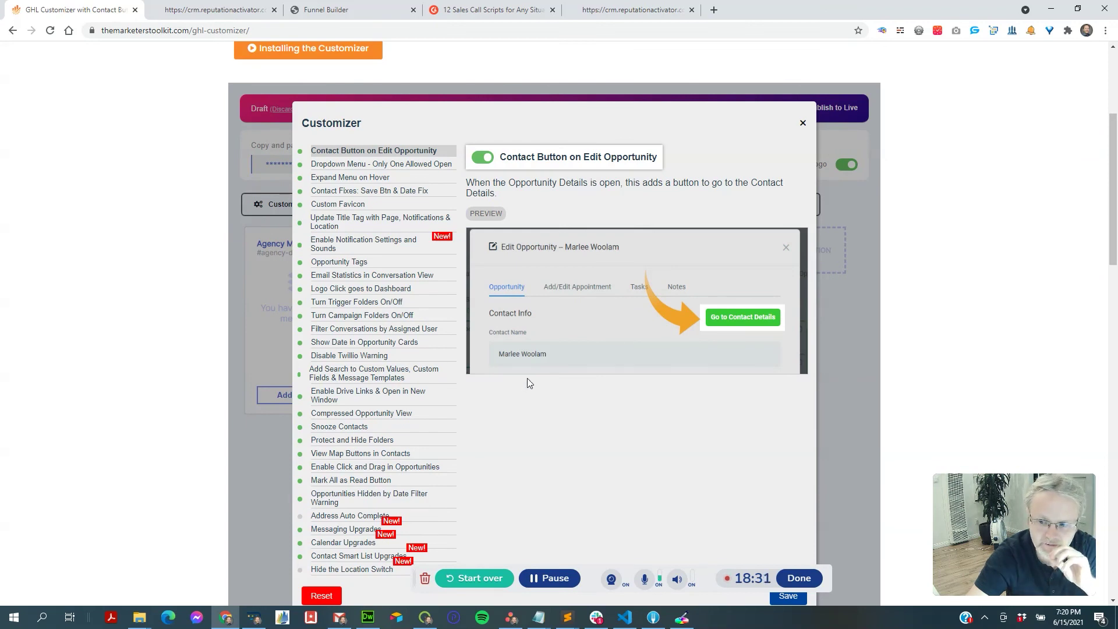
pyautogui.scroll(-1, 526, 379)
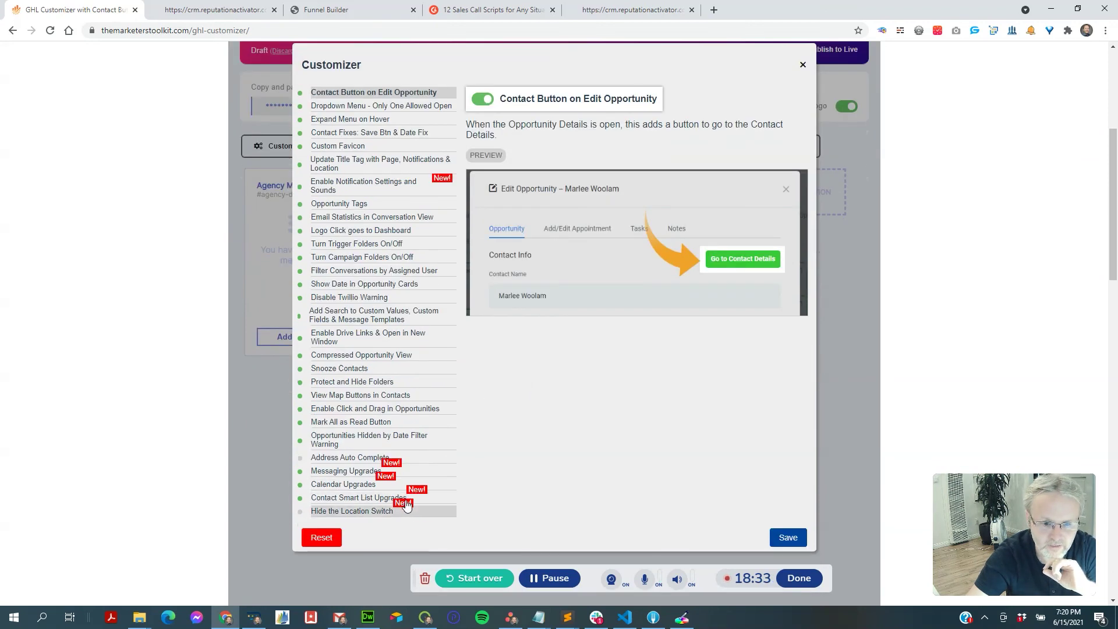
pyautogui.click(408, 502)
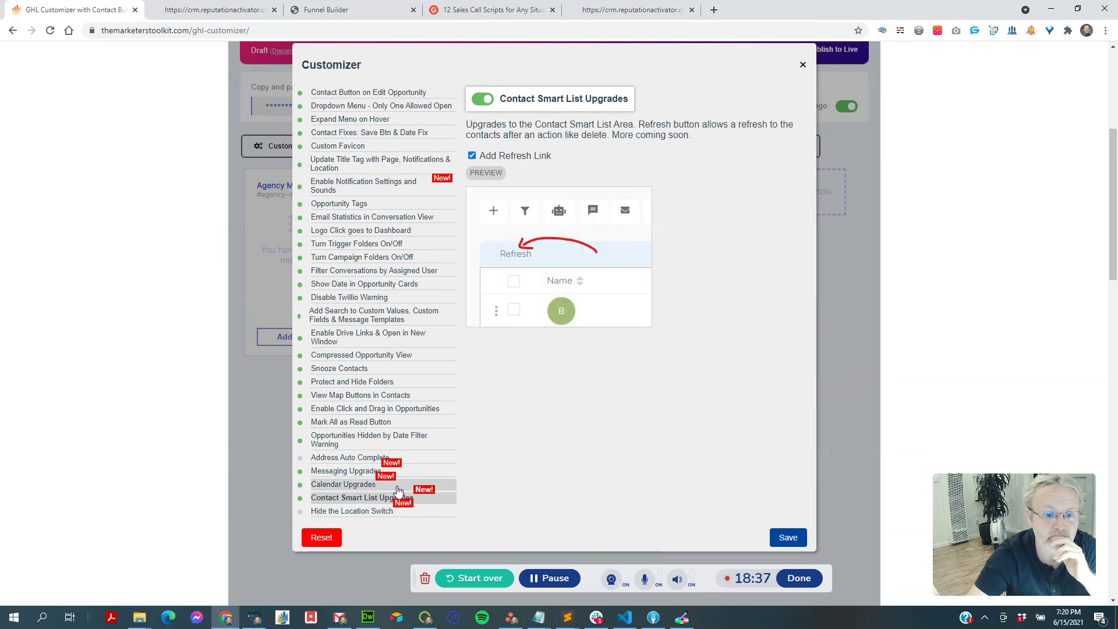
pyautogui.click(401, 463)
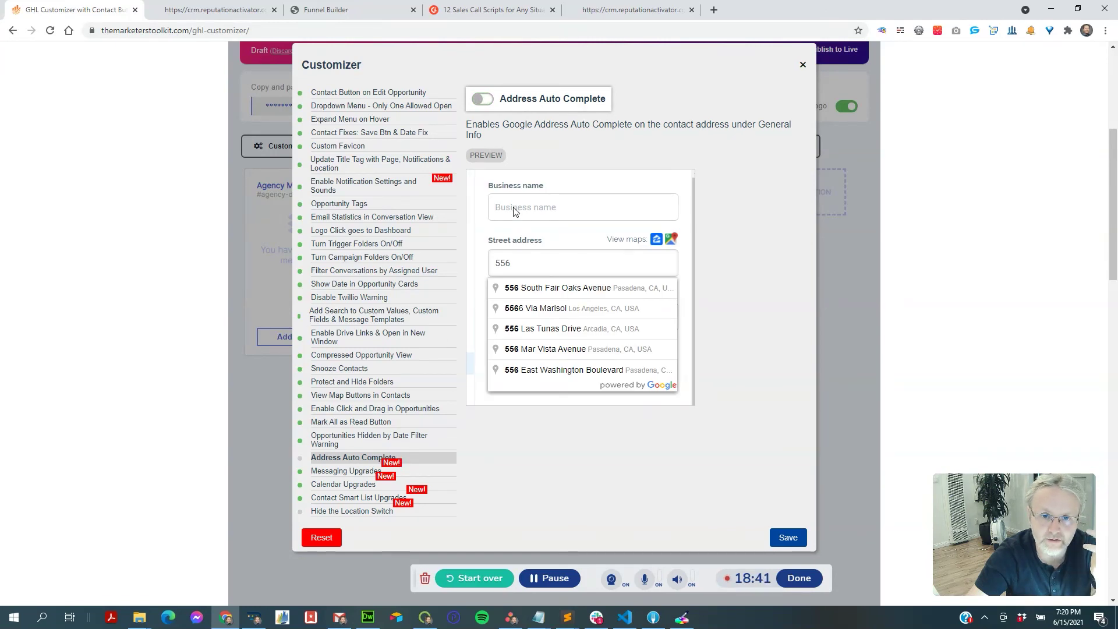
pyautogui.click(483, 99)
pyautogui.click(785, 532)
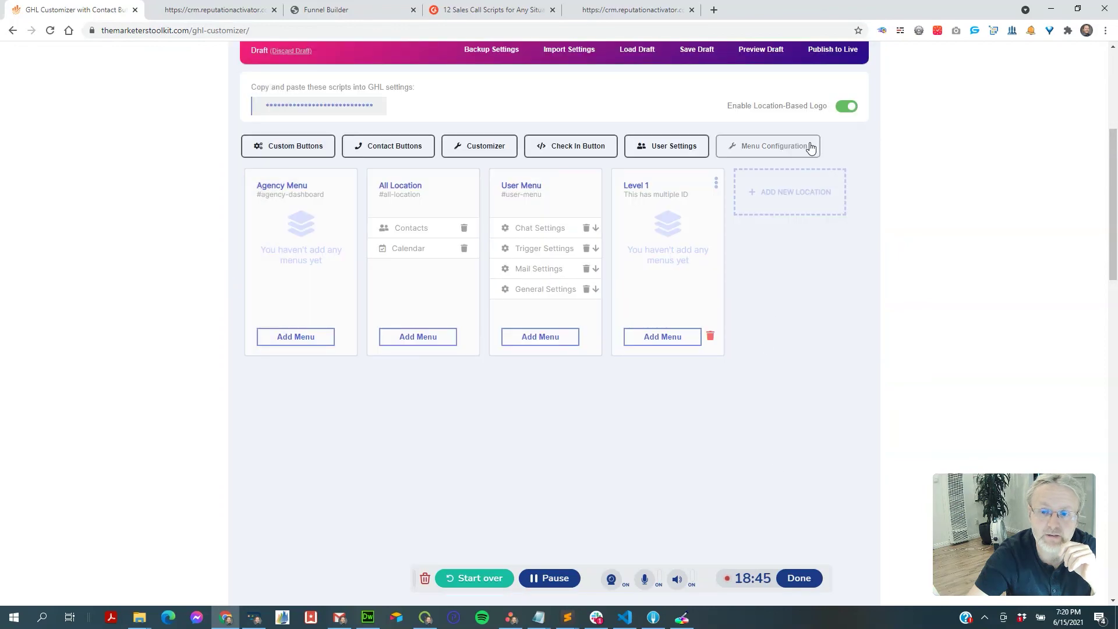
# Publish the draft customizer configuration to live
pyautogui.scroll(2, 811, 146)
pyautogui.click(828, 169)
pyautogui.click(616, 109)
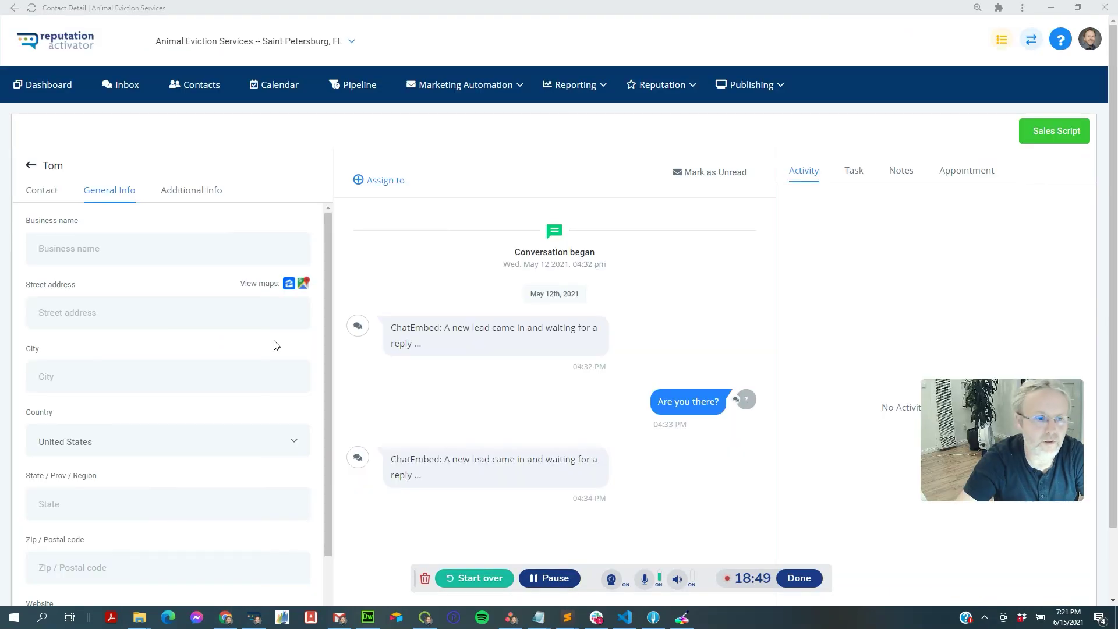
# On the GoHighLevel contact page, fill in the contact's address from an autocomplete suggestion and check the completed address fields
pyautogui.click(204, 310)
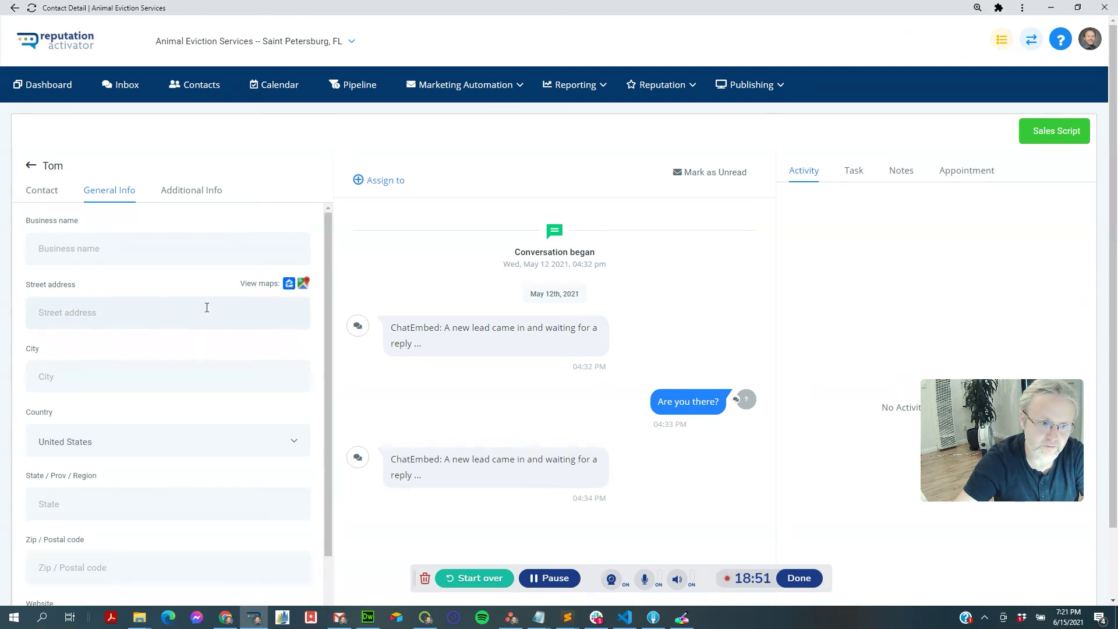
pyautogui.write('23')
pyautogui.click(198, 361)
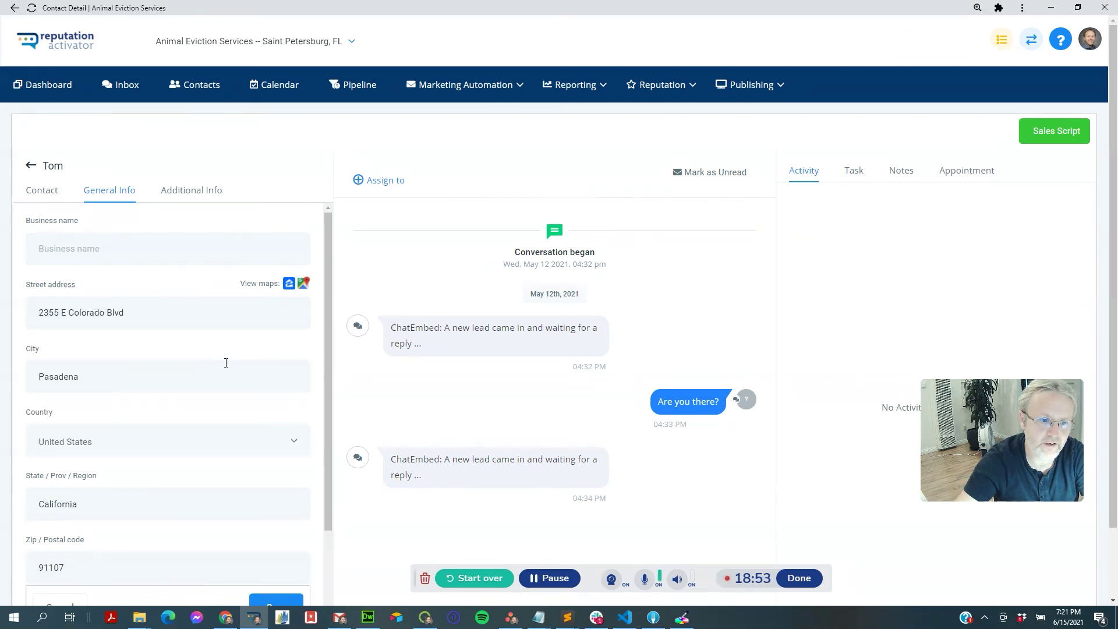
pyautogui.scroll(-2, 177, 536)
pyautogui.scroll(2, 180, 526)
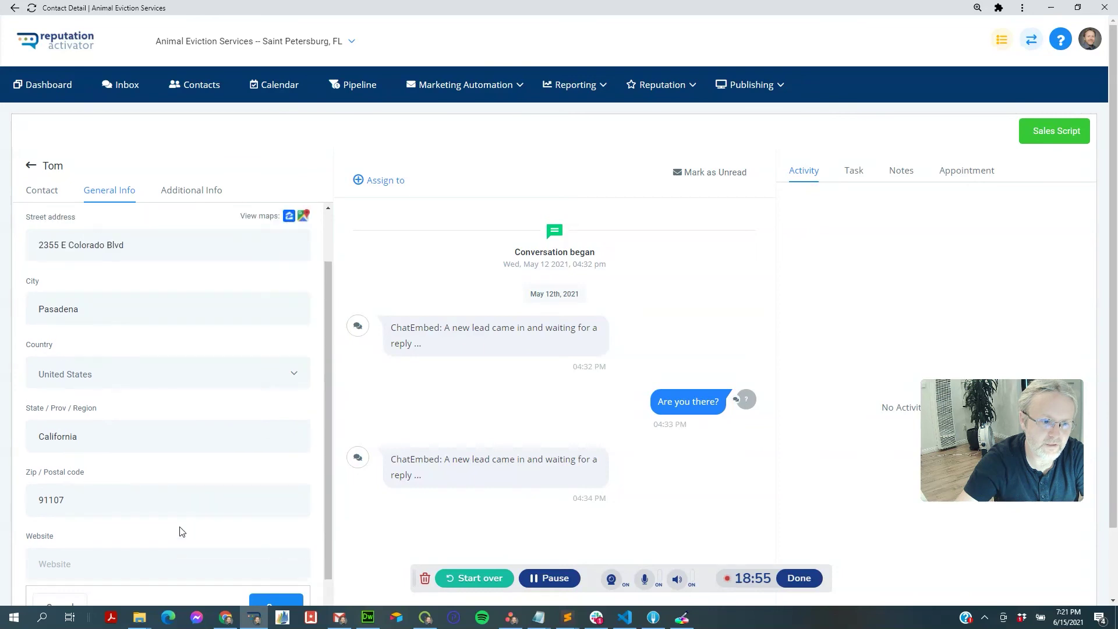
pyautogui.scroll(-3, 214, 349)
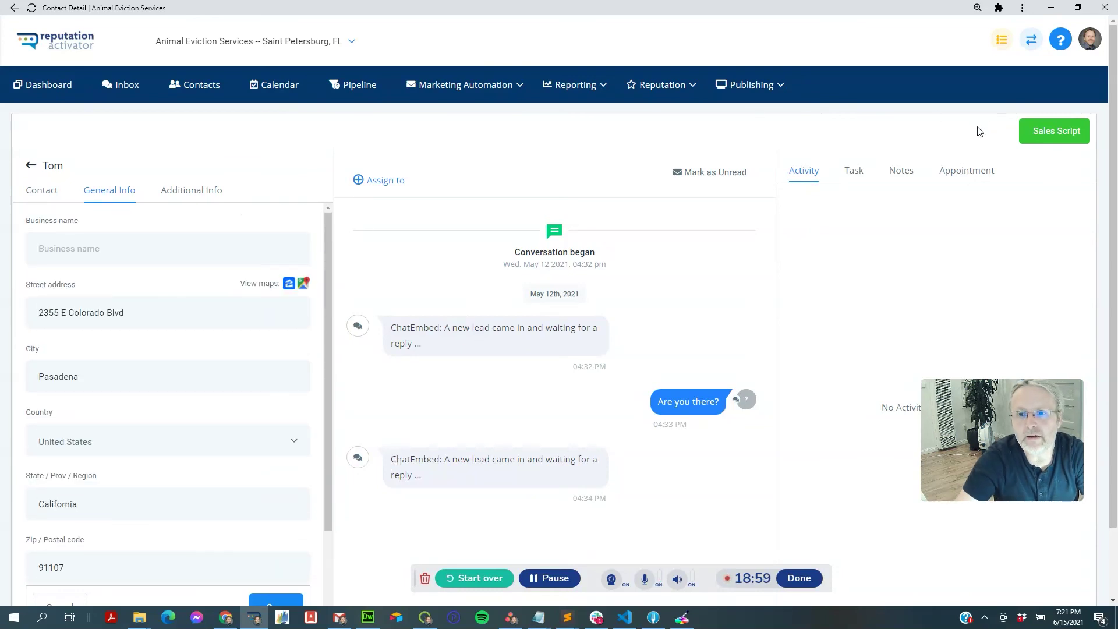
# Return to the GHL Customizer page and open the Sales Script contact button's settings
pyautogui.hotkey('alt', 'Tab')
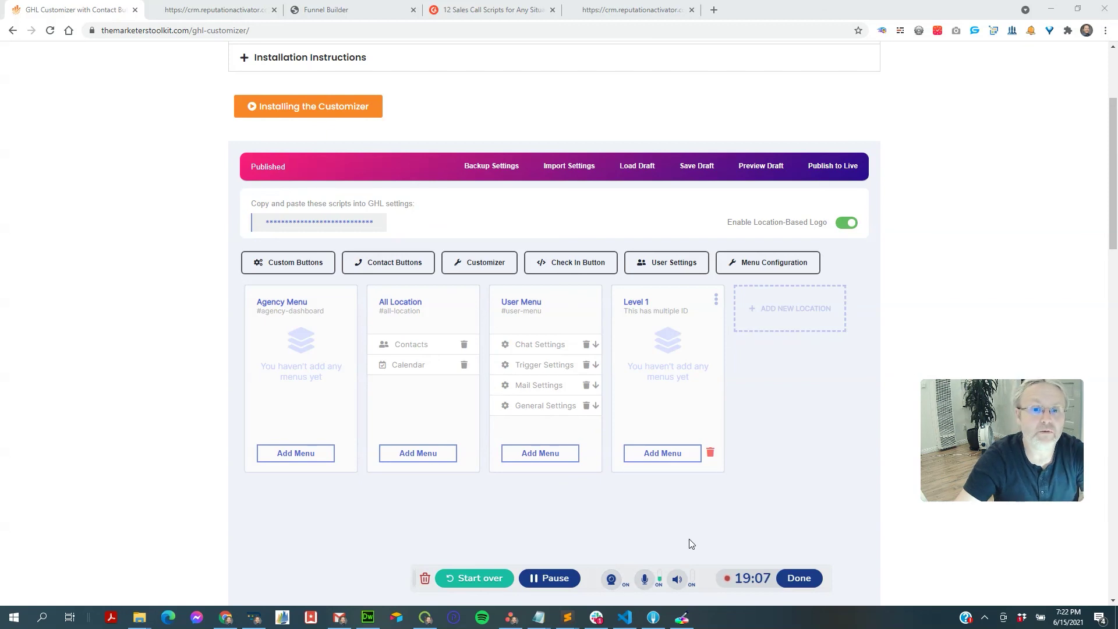
pyautogui.scroll(3, 689, 442)
pyautogui.moveTo(1046, 463); pyautogui.dragTo(1016, 285)
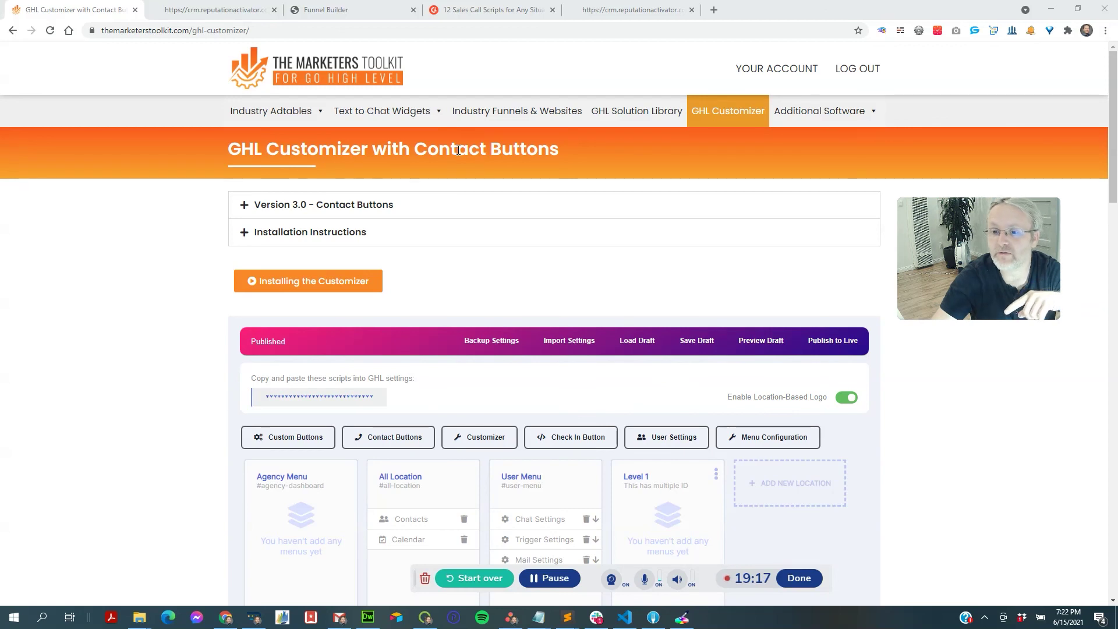
pyautogui.scroll(-1, 509, 301)
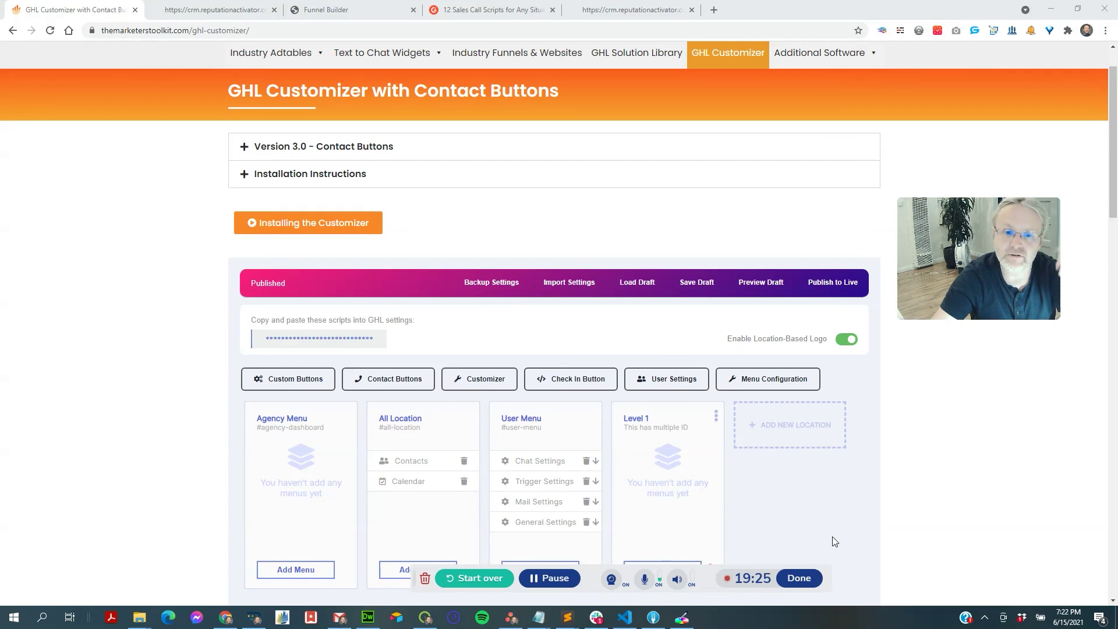
pyautogui.click(427, 385)
pyautogui.click(480, 356)
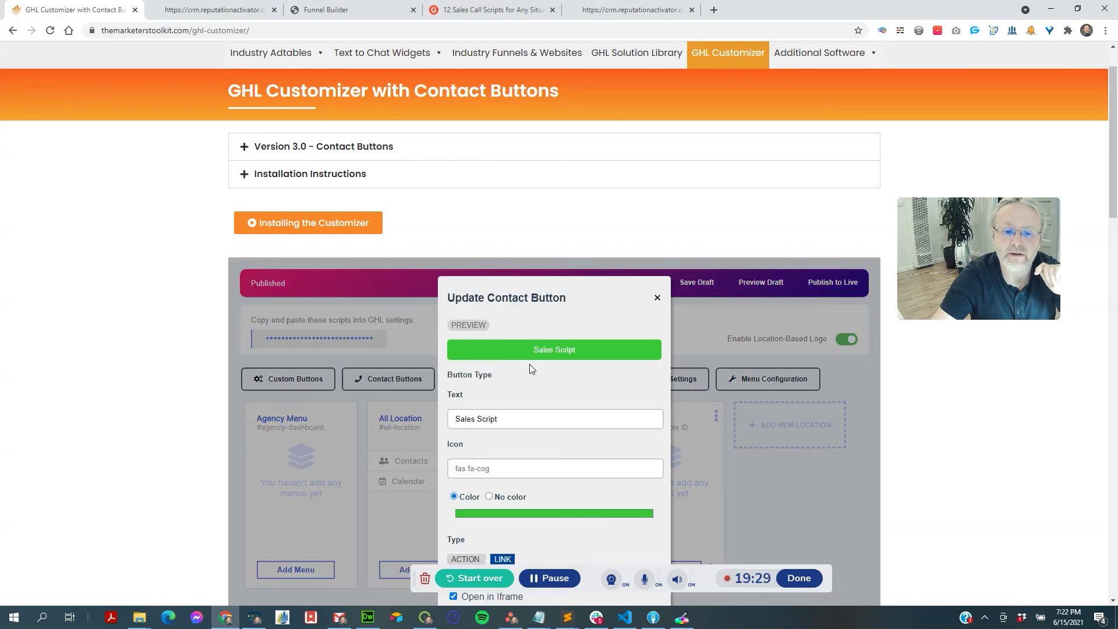
# Switch the Sales Script button's type to Action and open its tags for entry
pyautogui.scroll(-4, 526, 366)
pyautogui.click(470, 327)
pyautogui.scroll(-2, 470, 328)
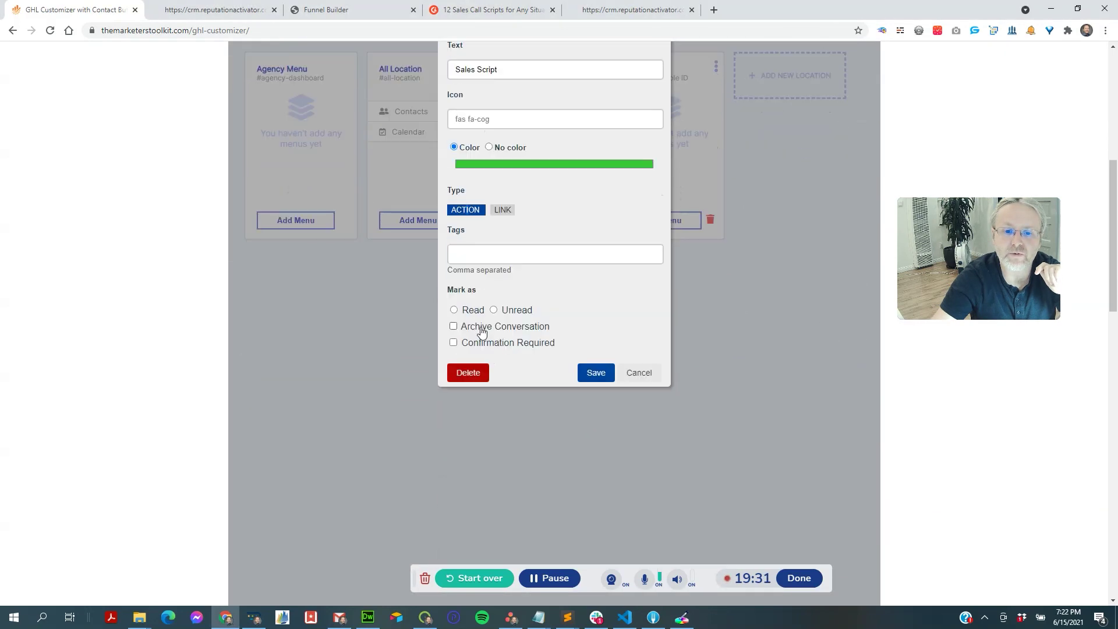
pyautogui.click(485, 262)
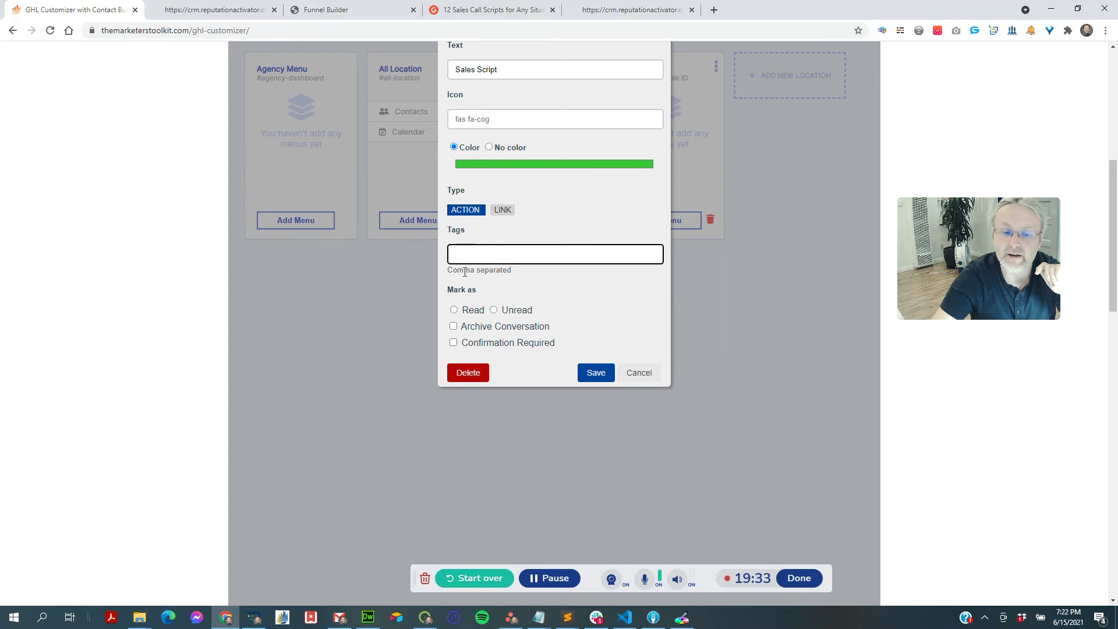